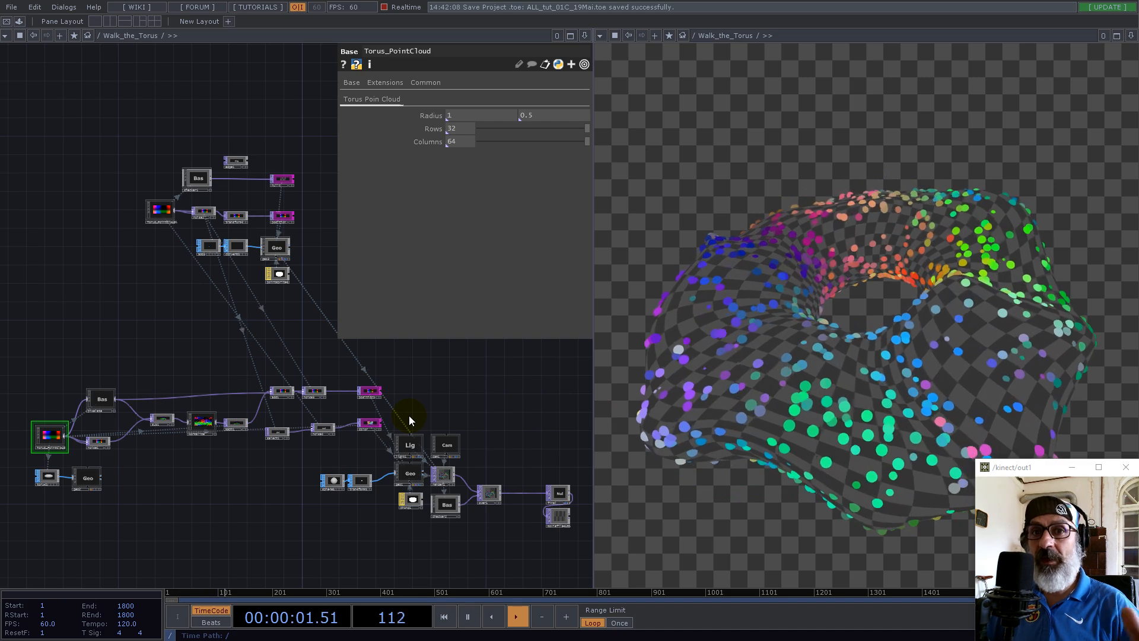
Step: Leave the Walk_the_Torus network and enter the network of the melty_UV container
{"action": "scroll", "coordinate": [470, 445], "scroll_direction": "down", "scroll_amount": 3}
{"action": "scroll", "coordinate": [369, 398], "scroll_direction": "down", "scroll_amount": 10}
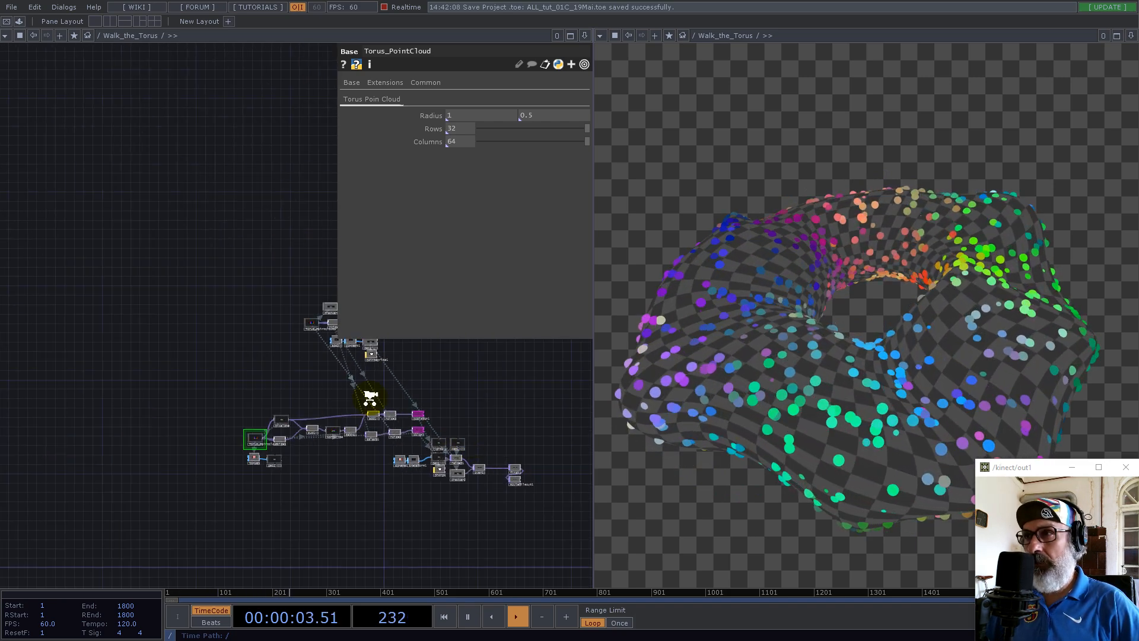
{"action": "scroll", "coordinate": [397, 404], "scroll_direction": "down", "scroll_amount": 5}
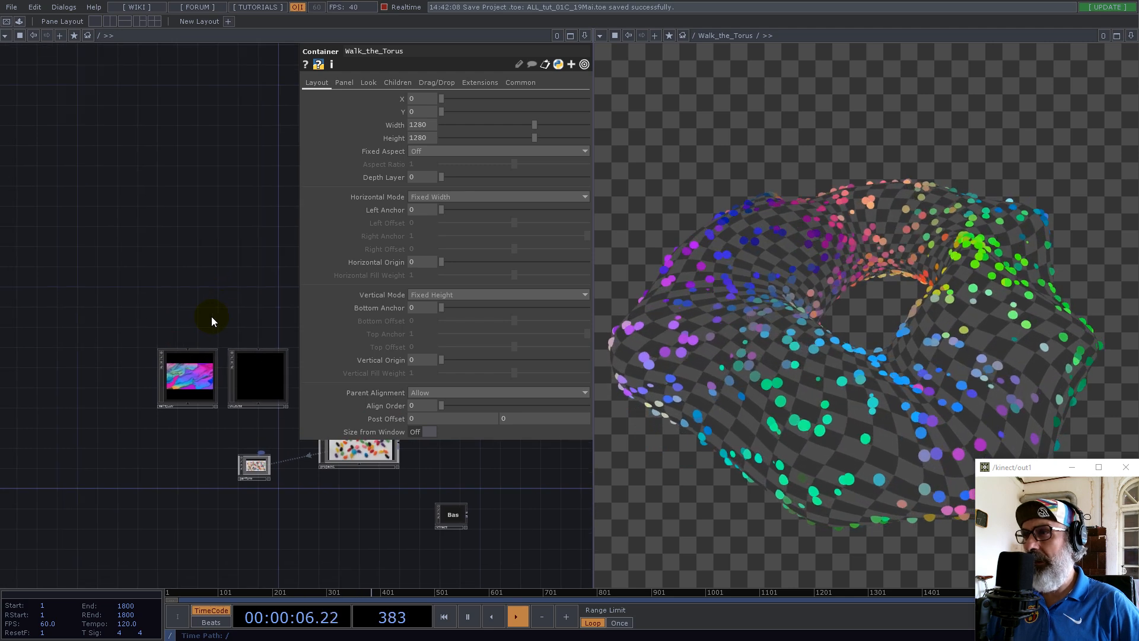
{"action": "left_click", "coordinate": [187, 372]}
{"action": "scroll", "coordinate": [217, 372], "scroll_direction": "up", "scroll_amount": 5}
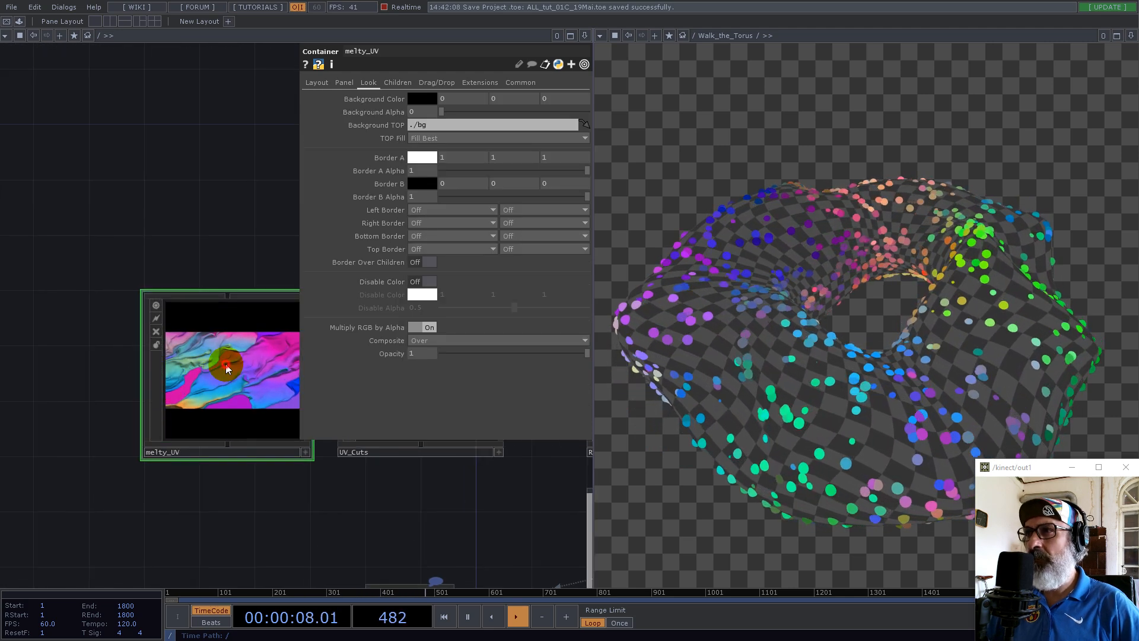
{"action": "scroll", "coordinate": [220, 369], "scroll_direction": "up", "scroll_amount": 3}
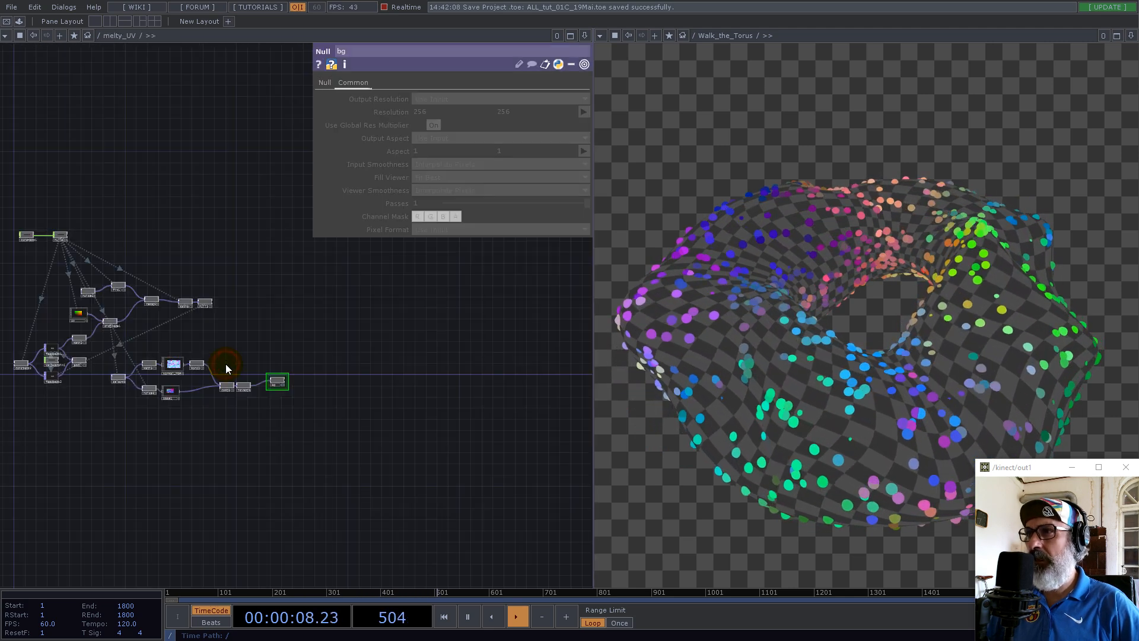
Step: Close the second pane with the torus render so the melty_UV network fills the workspace
{"action": "left_click", "coordinate": [1130, 35]}
{"action": "left_click", "coordinate": [1047, 116]}
{"action": "left_click_drag", "start_coordinate": [429, 347], "coordinate": [852, 311]}
{"action": "scroll", "coordinate": [553, 291], "scroll_direction": "up", "scroll_amount": 5}
{"action": "left_click_drag", "start_coordinate": [689, 302], "coordinate": [581, 336]}
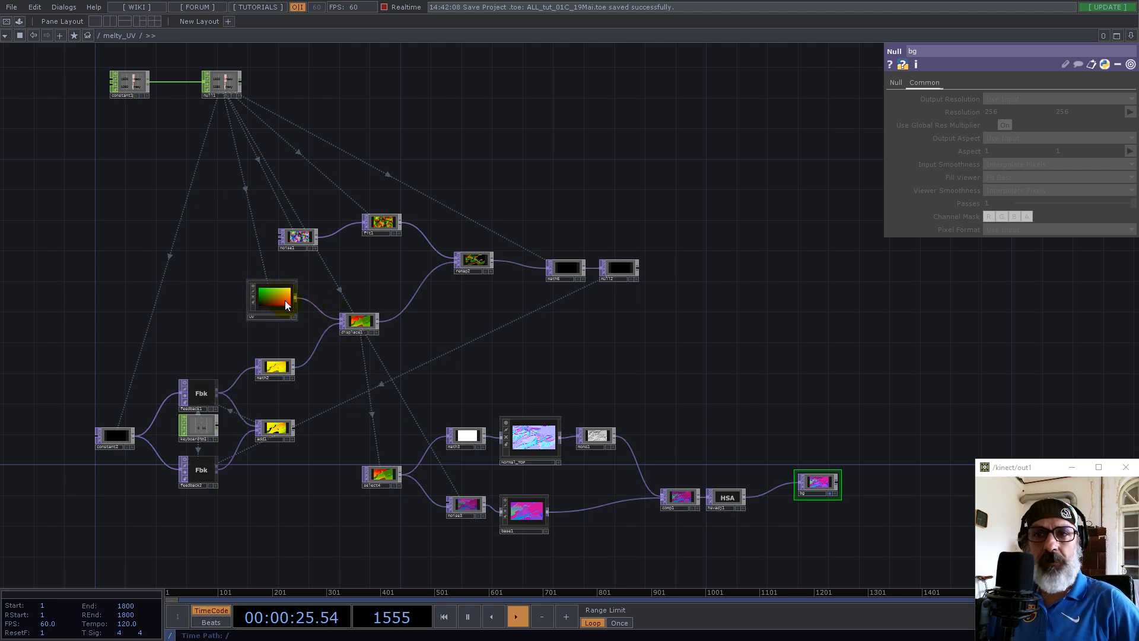
Step: Add the Torus_PointCloud component from My Components to the melty_UV network and close the palette
{"action": "left_click", "coordinate": [19, 22]}
{"action": "left_click", "coordinate": [42, 176]}
{"action": "left_click", "coordinate": [44, 179]}
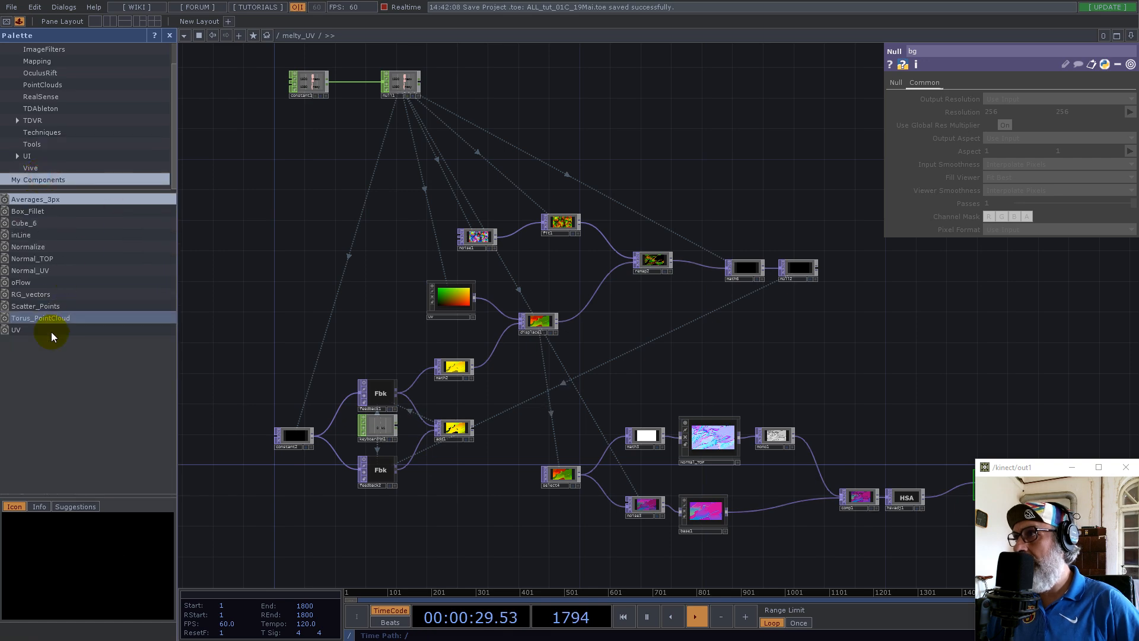
{"action": "left_click_drag", "start_coordinate": [39, 319], "coordinate": [301, 328]}
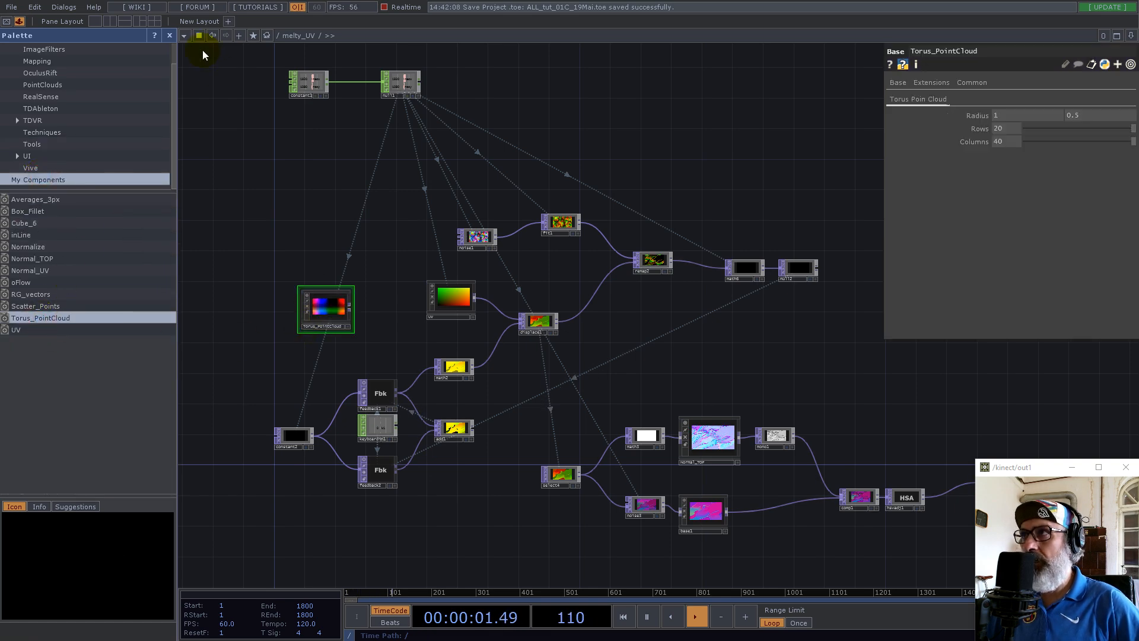
{"action": "left_click", "coordinate": [169, 35]}
Step: Activate the Torus_PointCloud viewer, inspect the torus as points, and return the viewer to the image view
{"action": "scroll", "coordinate": [137, 330], "scroll_direction": "up", "scroll_amount": 6}
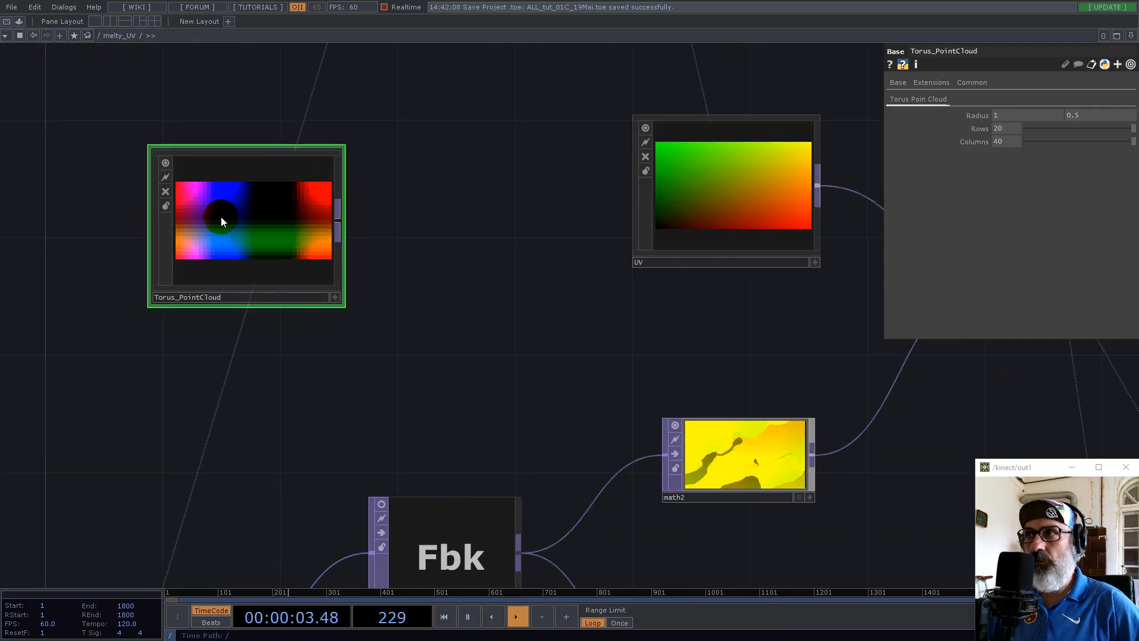
{"action": "left_click", "coordinate": [507, 390]}
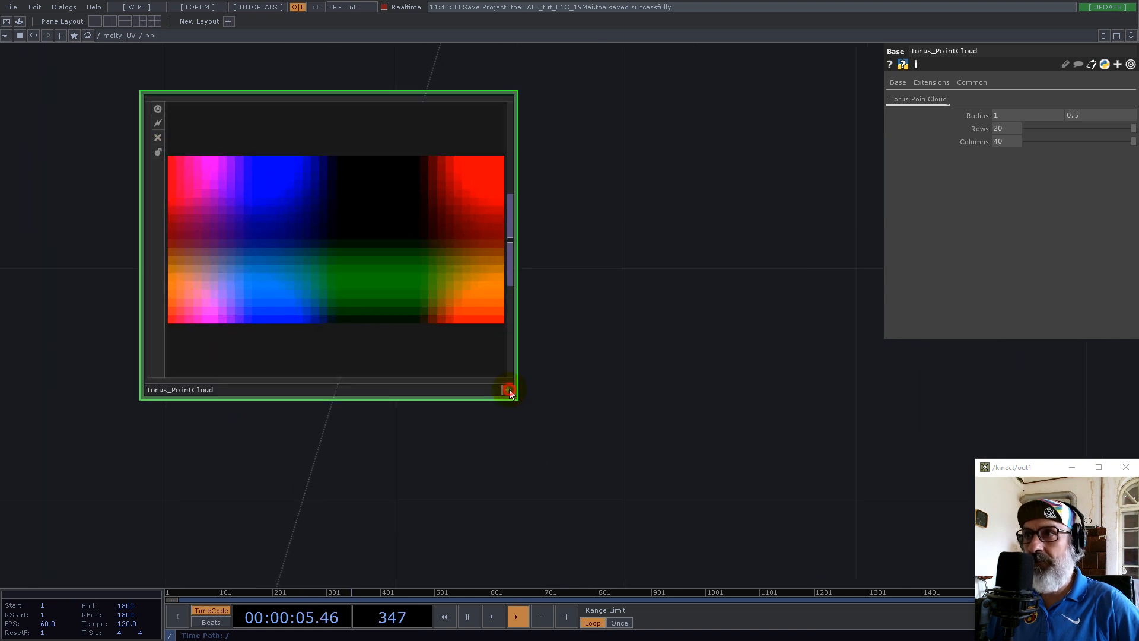
{"action": "right_click", "coordinate": [357, 272]}
{"action": "left_click", "coordinate": [395, 354]}
{"action": "left_click_drag", "start_coordinate": [341, 259], "coordinate": [303, 264]}
{"action": "left_click_drag", "start_coordinate": [256, 208], "coordinate": [514, 399]}
{"action": "right_click", "coordinate": [446, 247]}
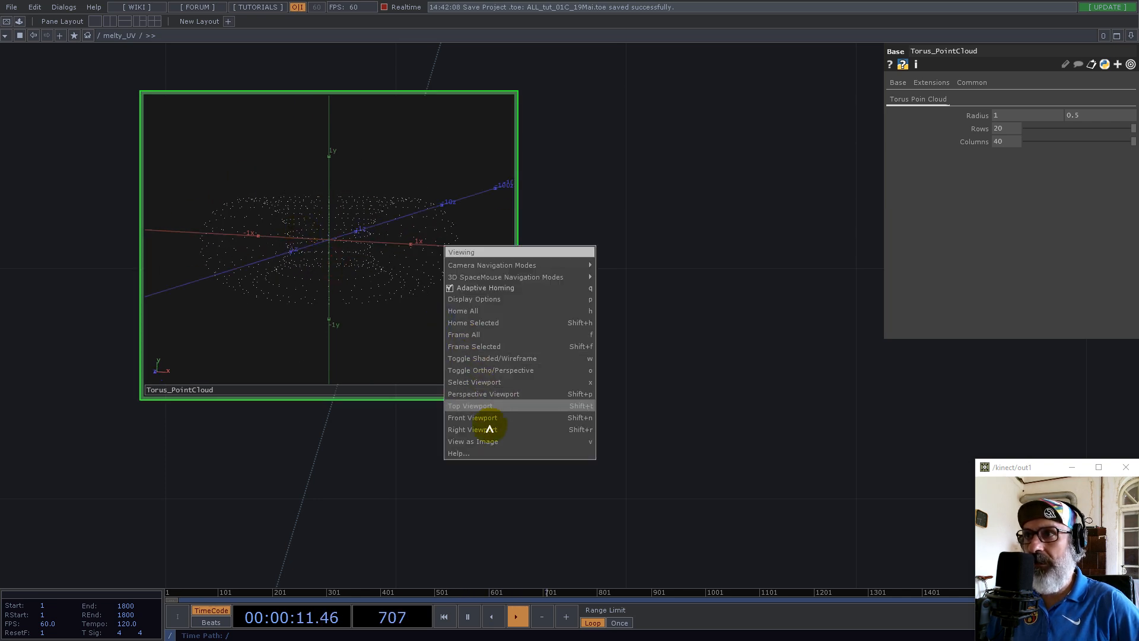
{"action": "left_click", "coordinate": [490, 441]}
{"action": "scroll", "coordinate": [303, 266], "scroll_direction": "down", "scroll_amount": 1}
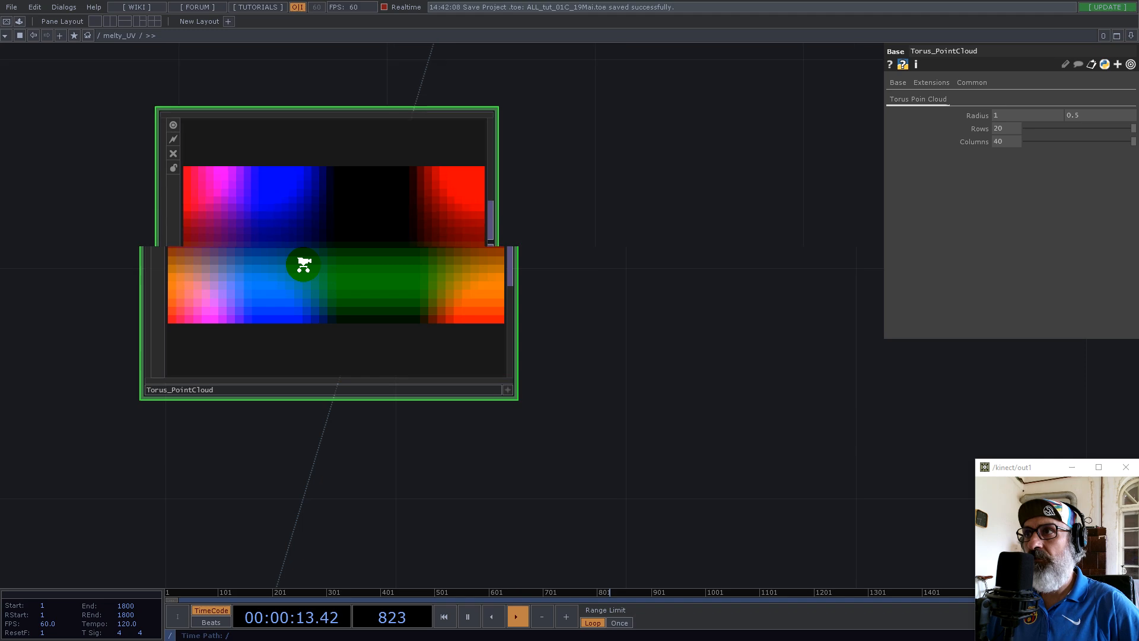
Step: Move Torus_PointCloud near null1 and link its Columns to null1's resx and its Rows to resy as CHOP references
{"action": "scroll", "coordinate": [304, 265], "scroll_direction": "down", "scroll_amount": 15}
{"action": "left_click_drag", "start_coordinate": [356, 165], "coordinate": [365, 271]}
{"action": "left_click_drag", "start_coordinate": [315, 365], "coordinate": [379, 220]}
{"action": "scroll", "coordinate": [403, 253], "scroll_direction": "up", "scroll_amount": 10}
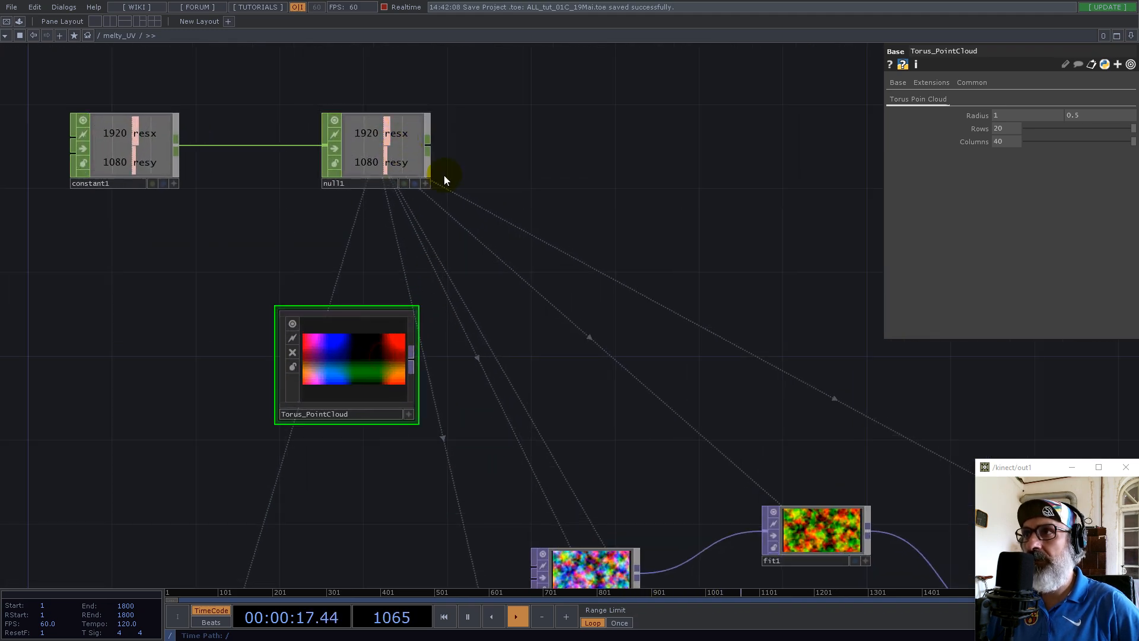
{"action": "left_click", "coordinate": [425, 183]}
{"action": "left_click_drag", "start_coordinate": [389, 140], "coordinate": [1002, 142]}
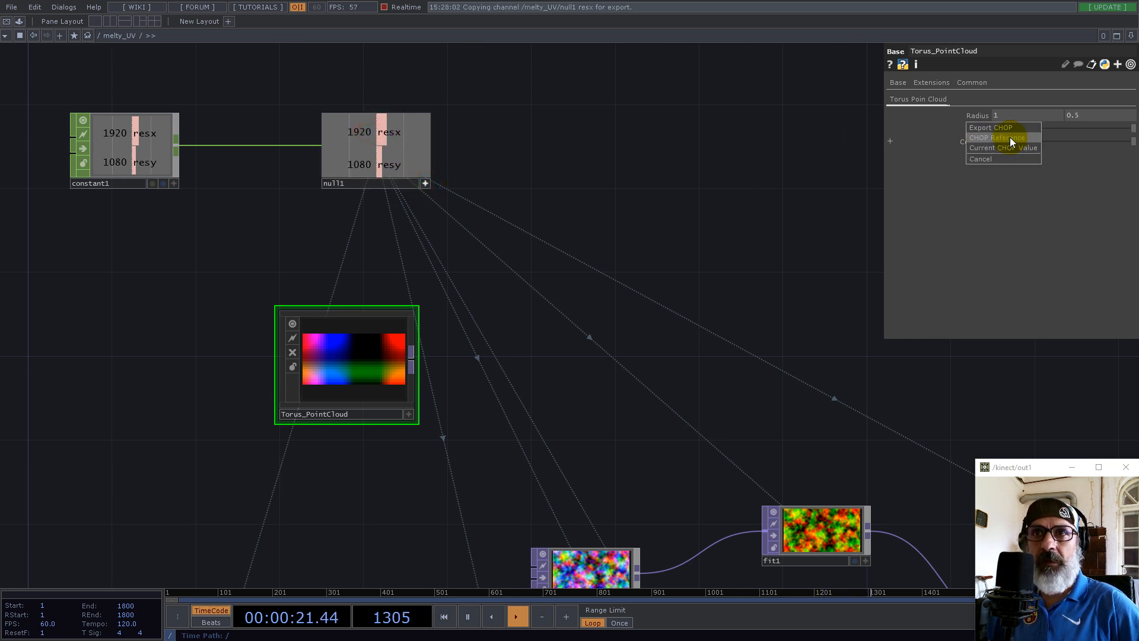
{"action": "left_click", "coordinate": [1003, 137]}
{"action": "left_click_drag", "start_coordinate": [361, 165], "coordinate": [1014, 128]}
{"action": "left_click", "coordinate": [1018, 127]}
Step: Place Torus_PointCloud beside the UV component and wire its output into displace1's first input in place of UV
{"action": "left_click_drag", "start_coordinate": [610, 260], "coordinate": [478, 150]}
{"action": "scroll", "coordinate": [356, 178], "scroll_direction": "down", "scroll_amount": 6}
{"action": "left_click_drag", "start_coordinate": [306, 206], "coordinate": [305, 349]}
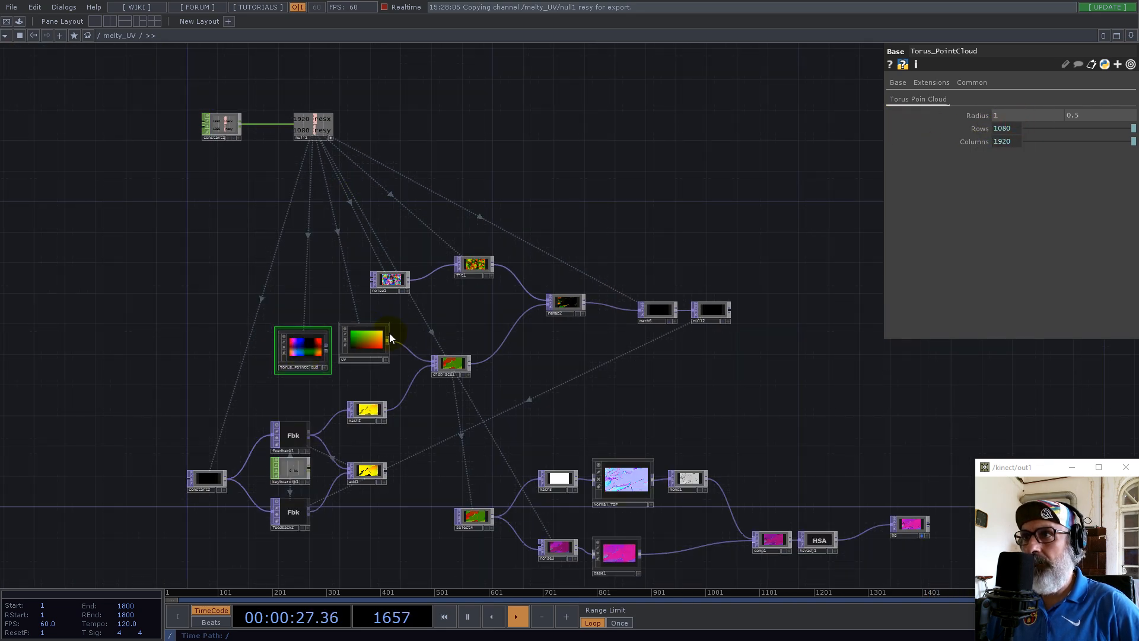
{"action": "scroll", "coordinate": [397, 334], "scroll_direction": "up", "scroll_amount": 4}
{"action": "left_click_drag", "start_coordinate": [173, 368], "coordinate": [465, 408]}
{"action": "left_click_drag", "start_coordinate": [479, 230], "coordinate": [273, 202]}
{"action": "scroll", "coordinate": [393, 183], "scroll_direction": "down", "scroll_amount": 4}
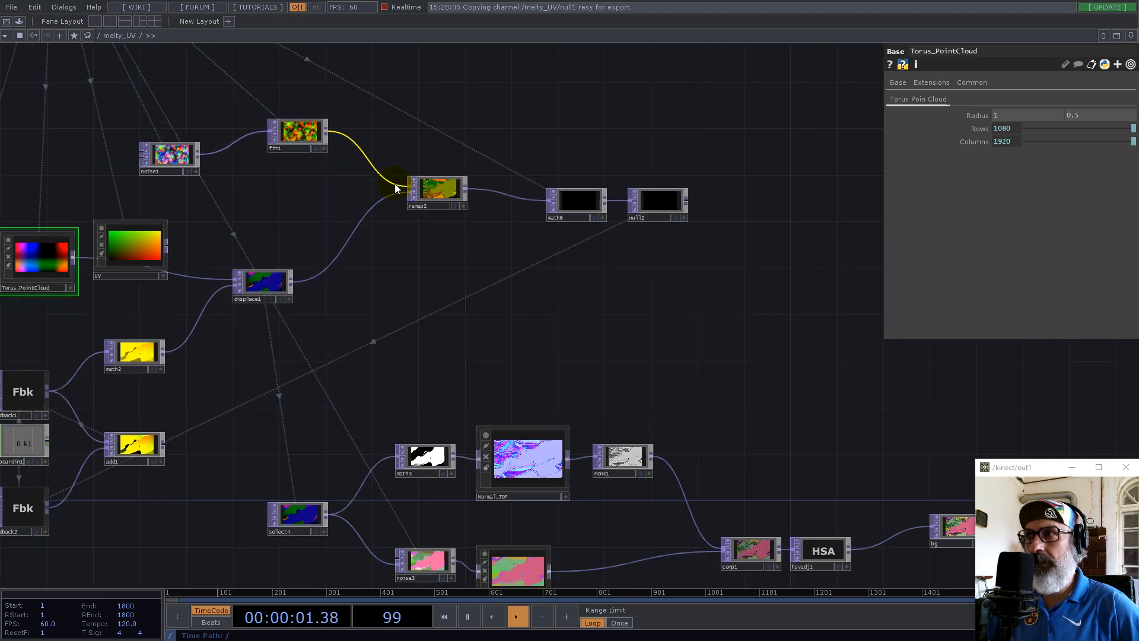
Step: Activate the displace1 viewer, show its result as points, and orbit around the displaced torus
{"action": "scroll", "coordinate": [224, 298], "scroll_direction": "up", "scroll_amount": 7}
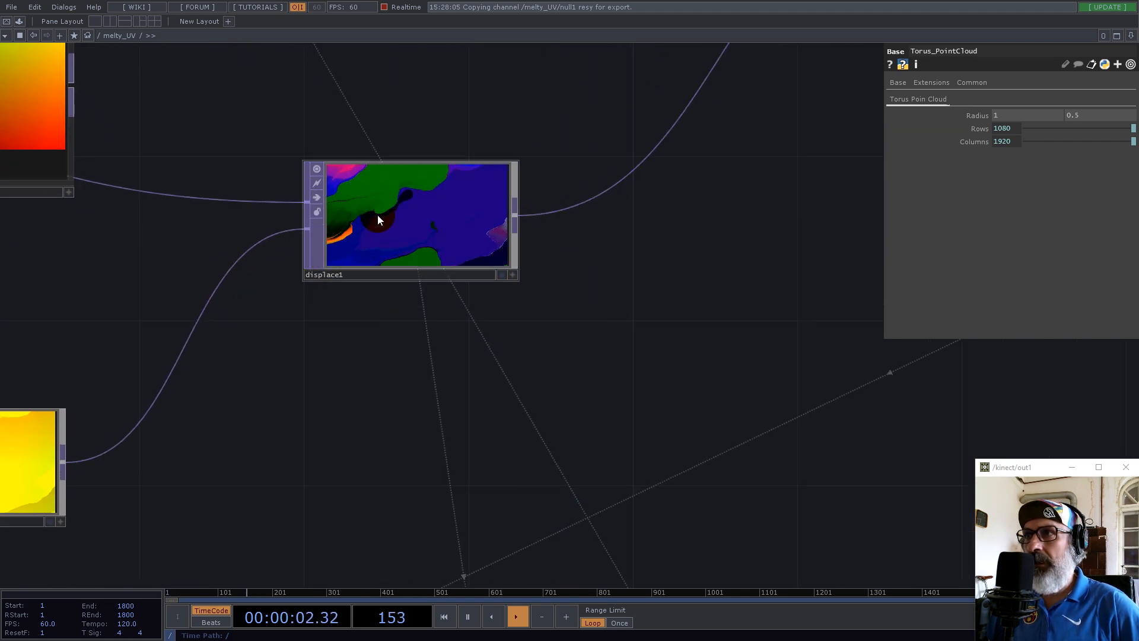
{"action": "left_click", "coordinate": [516, 275]}
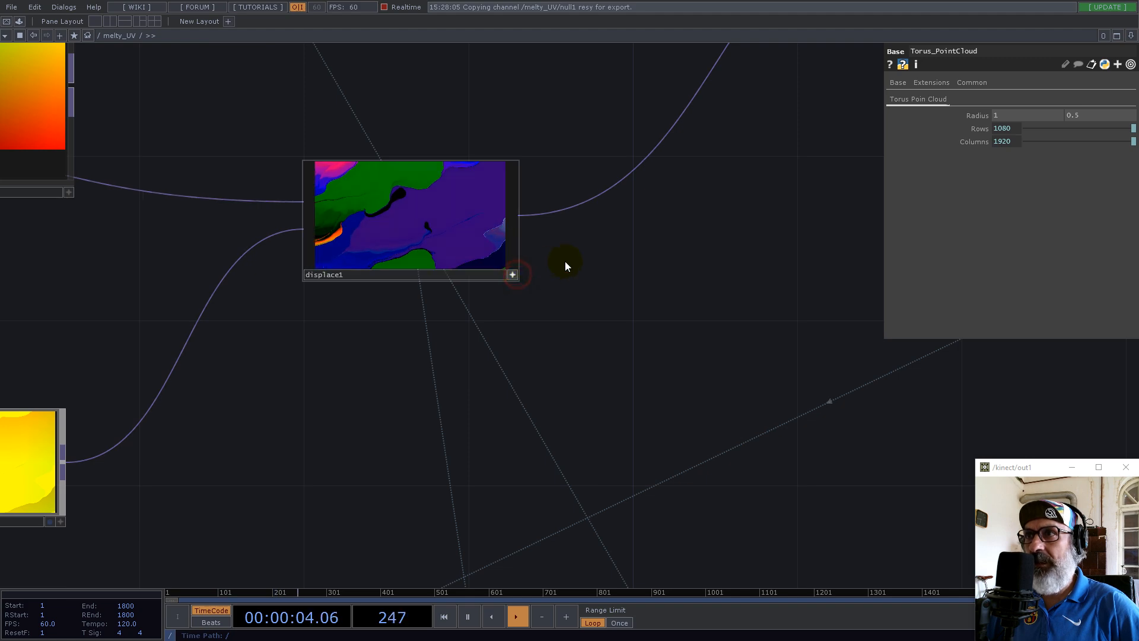
{"action": "right_click", "coordinate": [389, 224]}
{"action": "left_click", "coordinate": [437, 312]}
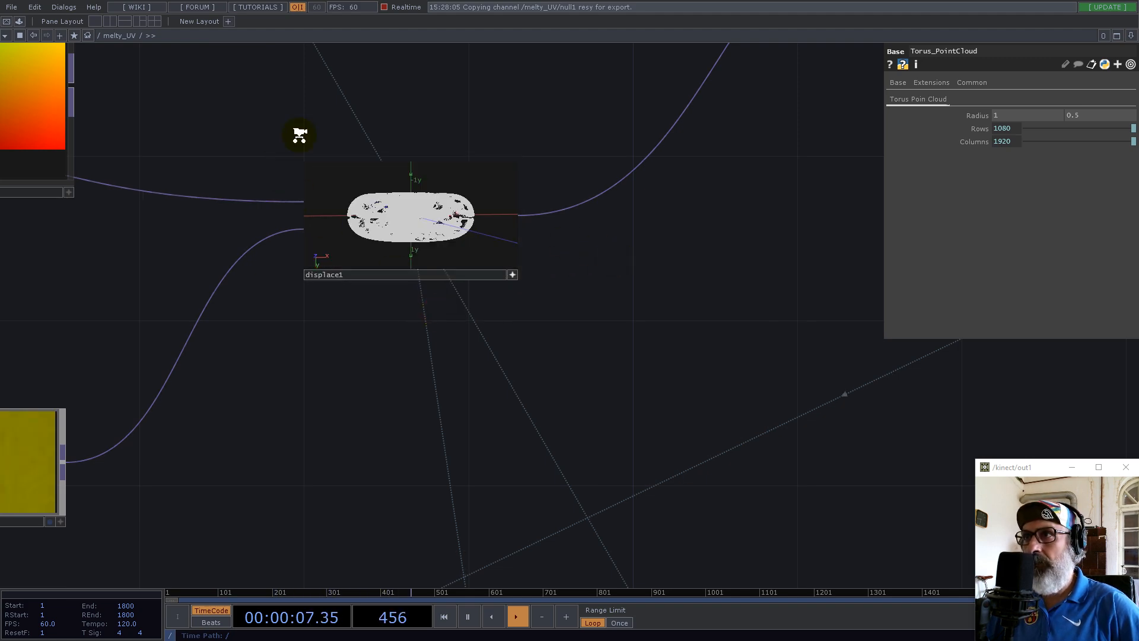
{"action": "scroll", "coordinate": [300, 132], "scroll_direction": "up", "scroll_amount": 5}
{"action": "mouse_move", "coordinate": [618, 361]}
{"action": "left_mouse_down"}
{"action": "mouse_move", "coordinate": [633, 410]}
{"action": "mouse_move", "coordinate": [541, 399]}
{"action": "mouse_move", "coordinate": [526, 415]}
{"action": "mouse_move", "coordinate": [611, 328]}
{"action": "mouse_move", "coordinate": [666, 383]}
{"action": "mouse_move", "coordinate": [651, 357]}
{"action": "mouse_move", "coordinate": [692, 336]}
{"action": "mouse_move", "coordinate": [682, 326]}
{"action": "mouse_move", "coordinate": [656, 344]}
{"action": "mouse_move", "coordinate": [669, 371]}
{"action": "mouse_move", "coordinate": [628, 216]}
{"action": "mouse_move", "coordinate": [636, 295]}
{"action": "mouse_move", "coordinate": [648, 274]}
{"action": "mouse_move", "coordinate": [681, 292]}
{"action": "mouse_move", "coordinate": [866, 308]}
{"action": "left_mouse_up"}
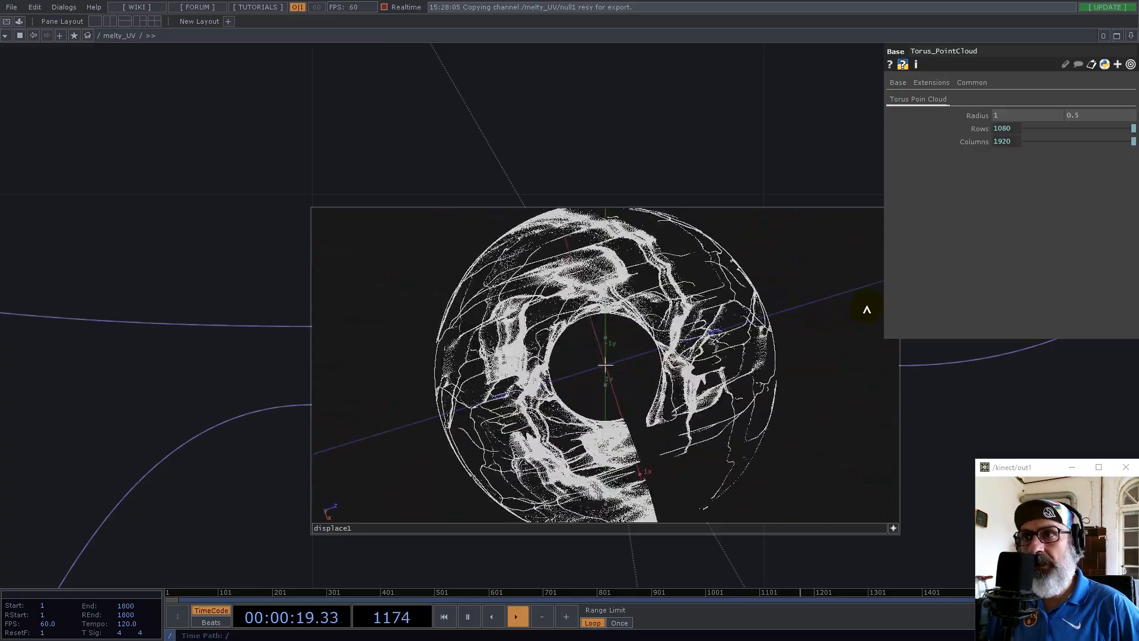
Step: Set displace1's Extend mode to Repeat and inspect the point torus from the side
{"action": "left_click", "coordinate": [680, 532]}
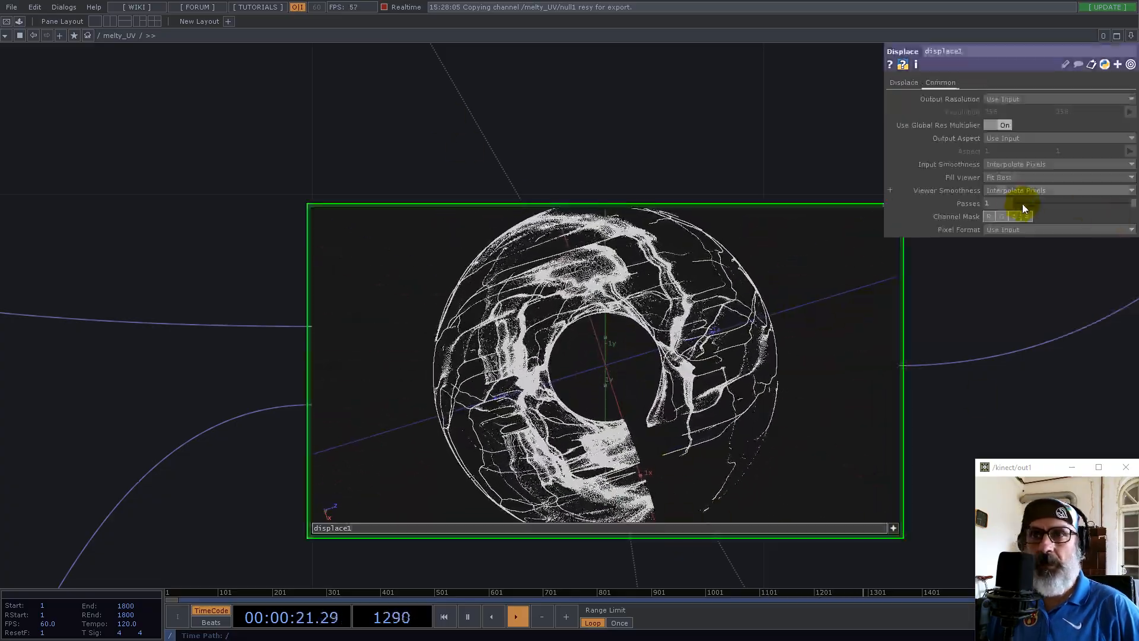
{"action": "left_click", "coordinate": [903, 82]}
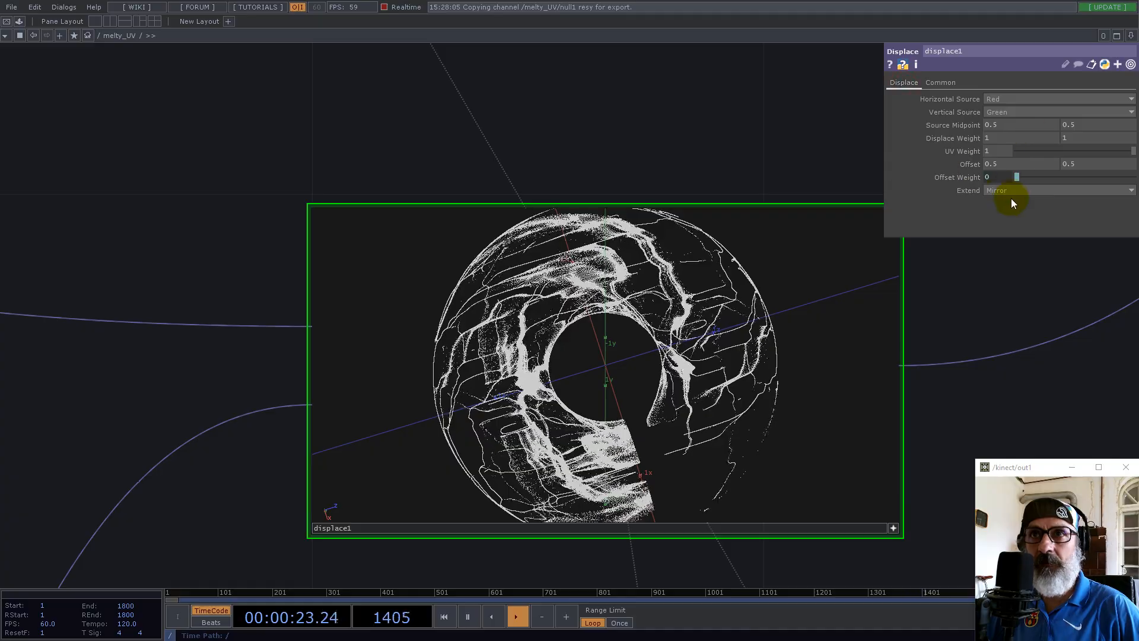
{"action": "left_click", "coordinate": [1011, 190]}
{"action": "left_click", "coordinate": [999, 223]}
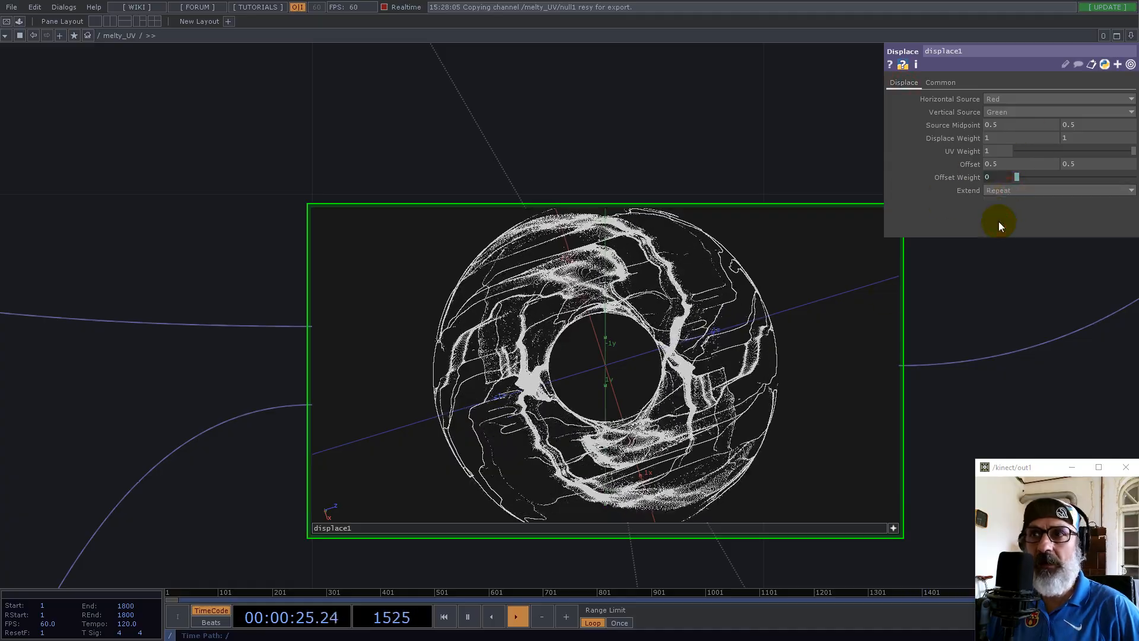
{"action": "left_click_drag", "start_coordinate": [644, 420], "coordinate": [470, 365]}
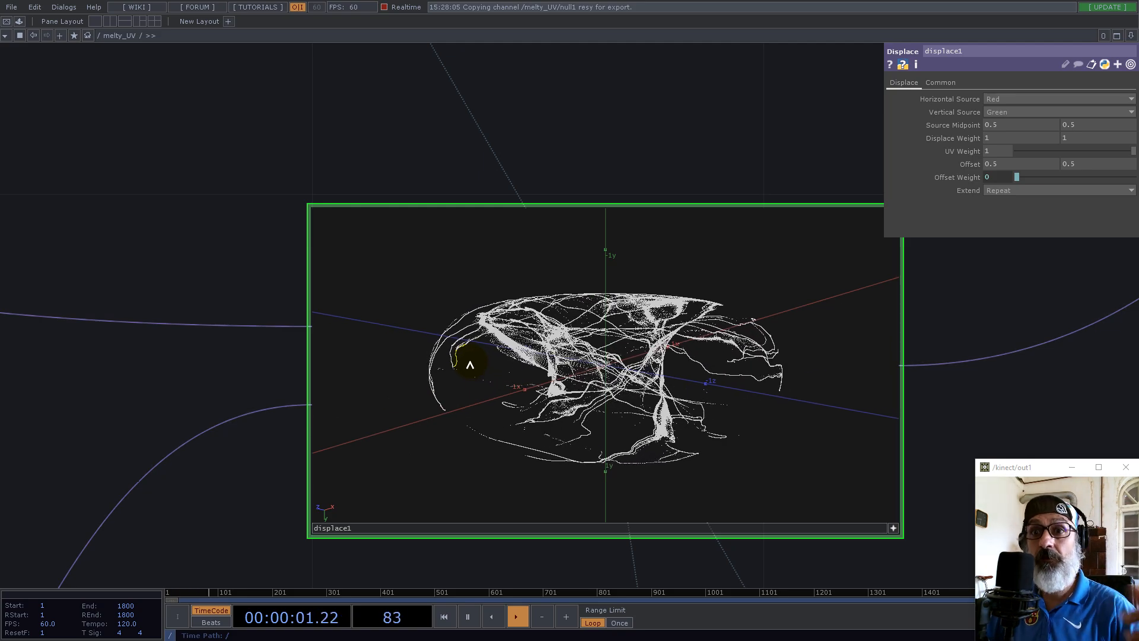
Step: Leave the melty_UV network and turn off the melty_UV container's viewer
{"action": "scroll", "coordinate": [427, 185], "scroll_direction": "down", "scroll_amount": 5}
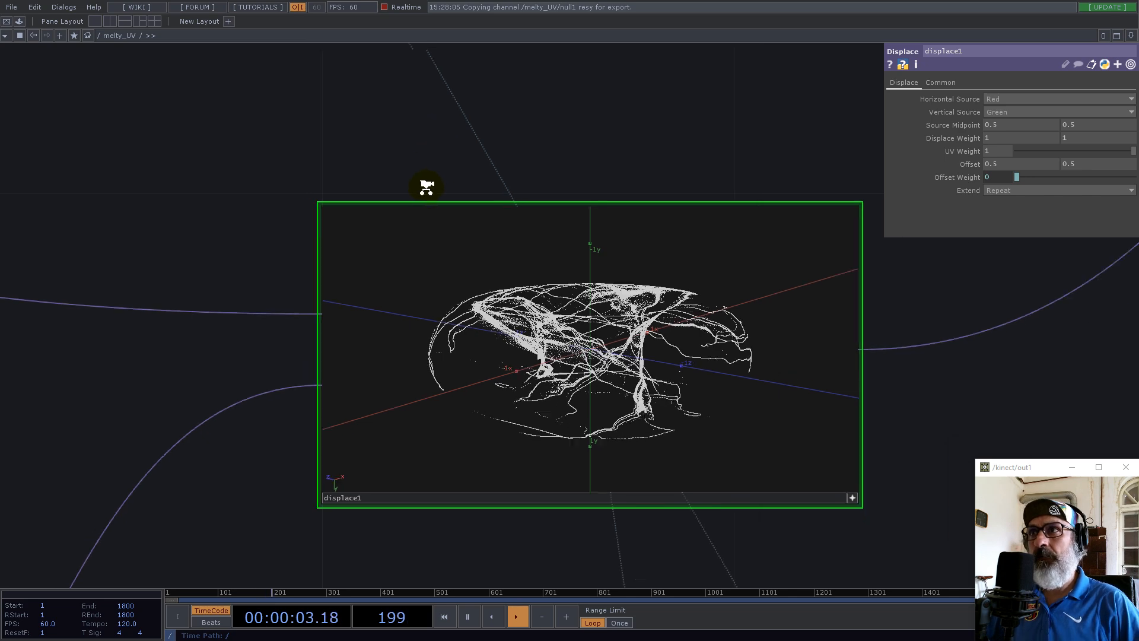
{"action": "scroll", "coordinate": [346, 330], "scroll_direction": "down", "scroll_amount": 2}
{"action": "scroll", "coordinate": [371, 326], "scroll_direction": "down", "scroll_amount": 6}
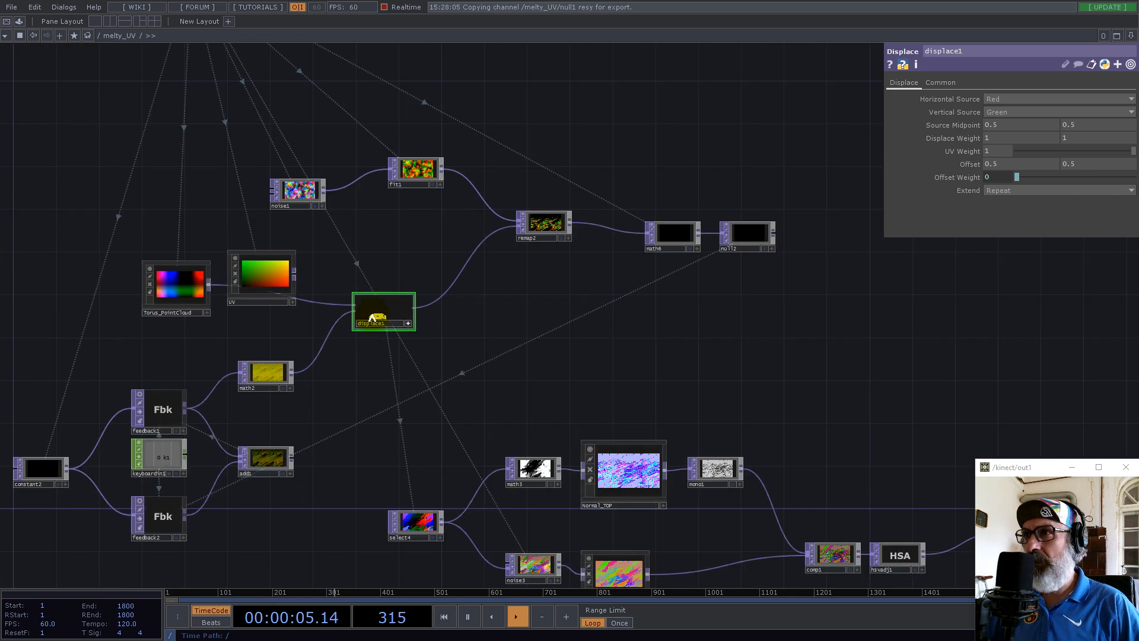
{"action": "left_click_drag", "start_coordinate": [656, 115], "coordinate": [485, 121]}
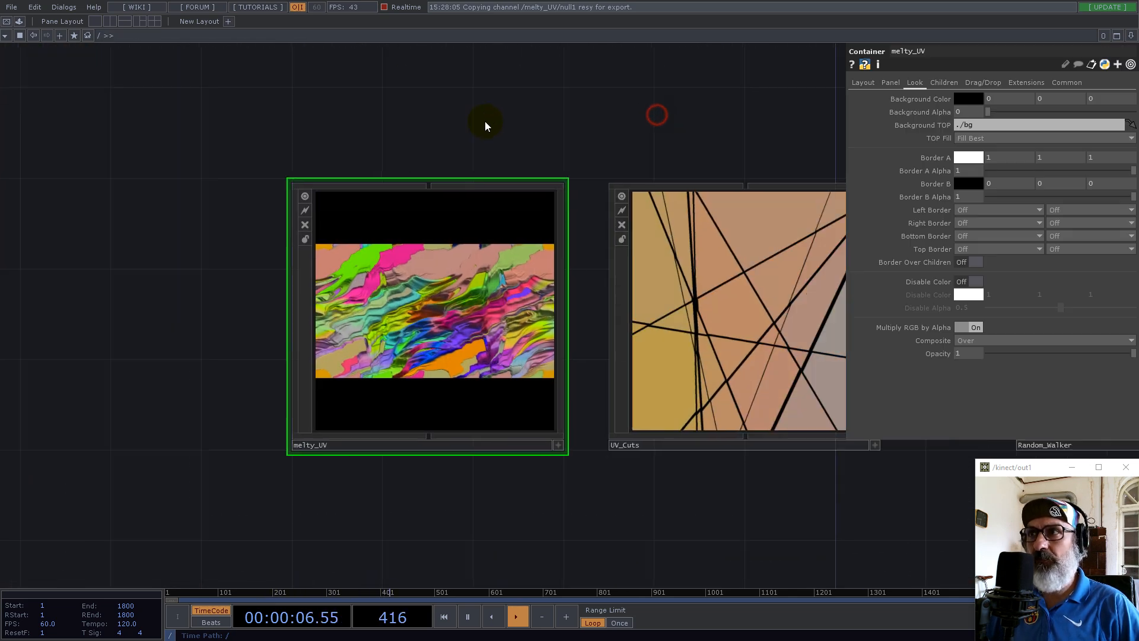
{"action": "left_click", "coordinate": [221, 199]}
{"action": "scroll", "coordinate": [267, 227], "scroll_direction": "down", "scroll_amount": 3}
Step: Enter the project1 network and delete all of its default operators
{"action": "scroll", "coordinate": [268, 227], "scroll_direction": "down", "scroll_amount": 4}
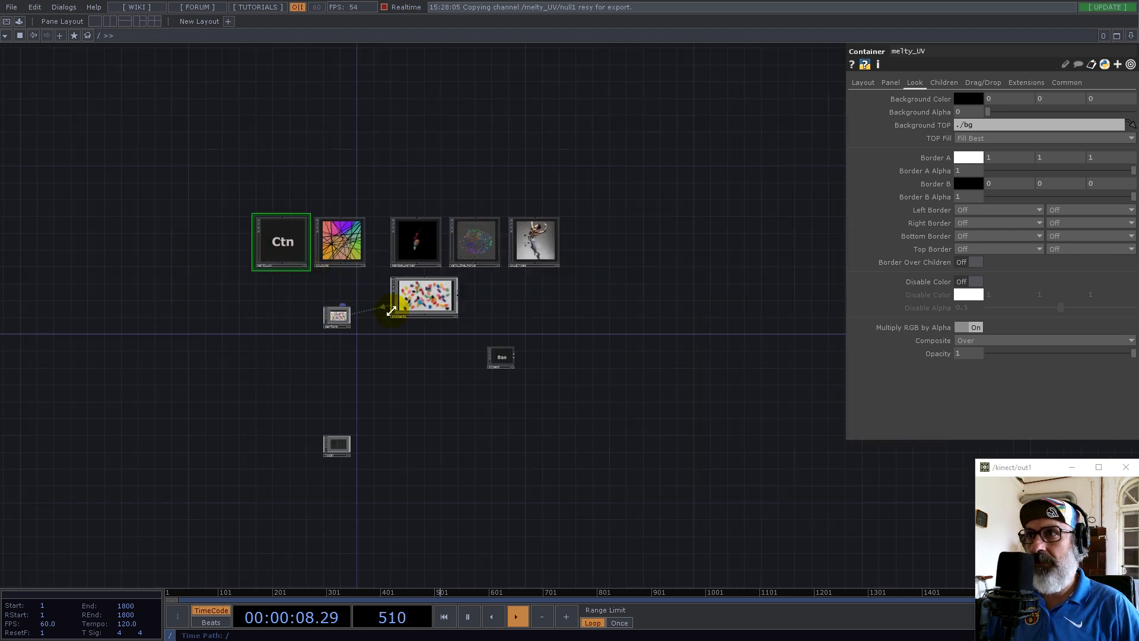
{"action": "scroll", "coordinate": [421, 305], "scroll_direction": "up", "scroll_amount": 5}
{"action": "double_click", "coordinate": [445, 262]}
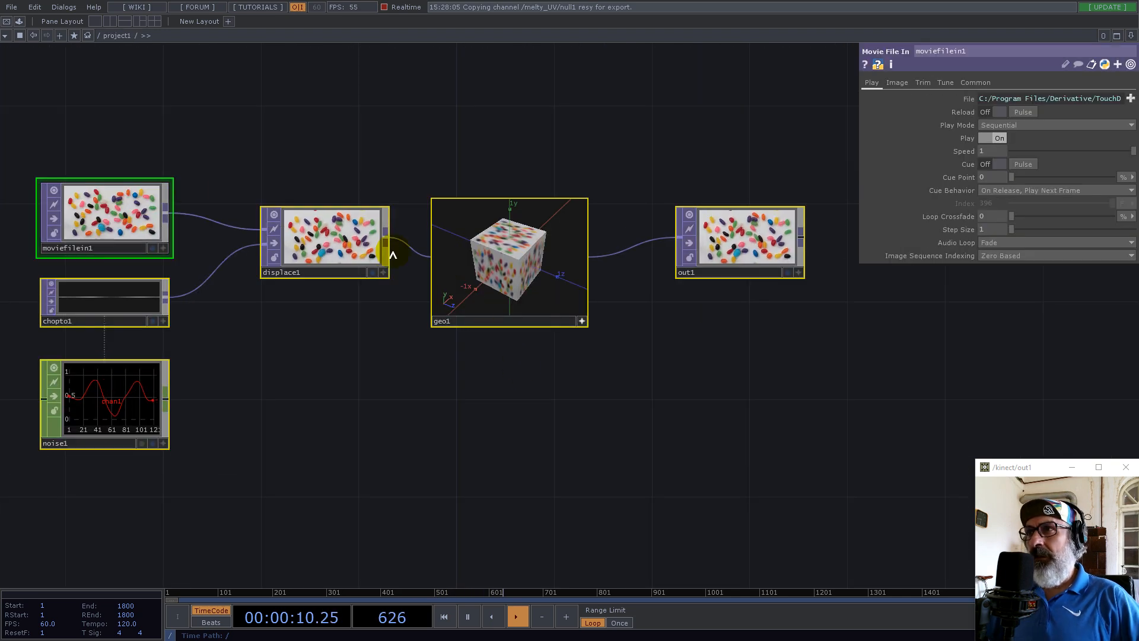
{"action": "left_click_drag", "start_coordinate": [97, 139], "coordinate": [845, 450]}
{"action": "key", "text": "Delete"}
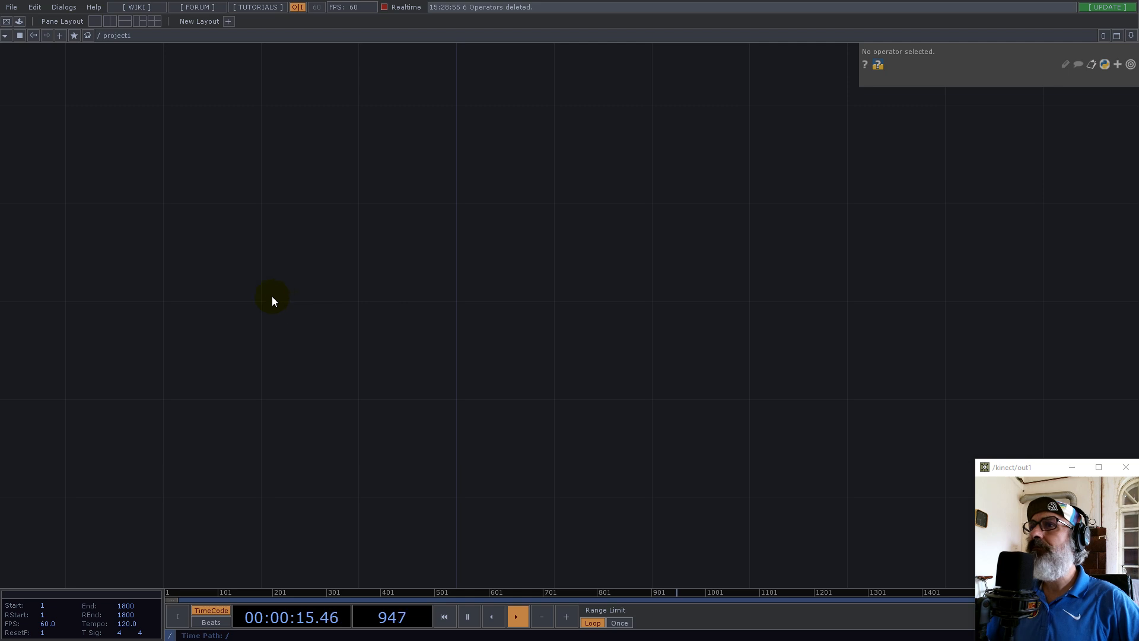
Step: Add the Torus_PointCloud component to the empty project1 network and close the palette
{"action": "left_click_drag", "start_coordinate": [272, 301], "coordinate": [601, 355]}
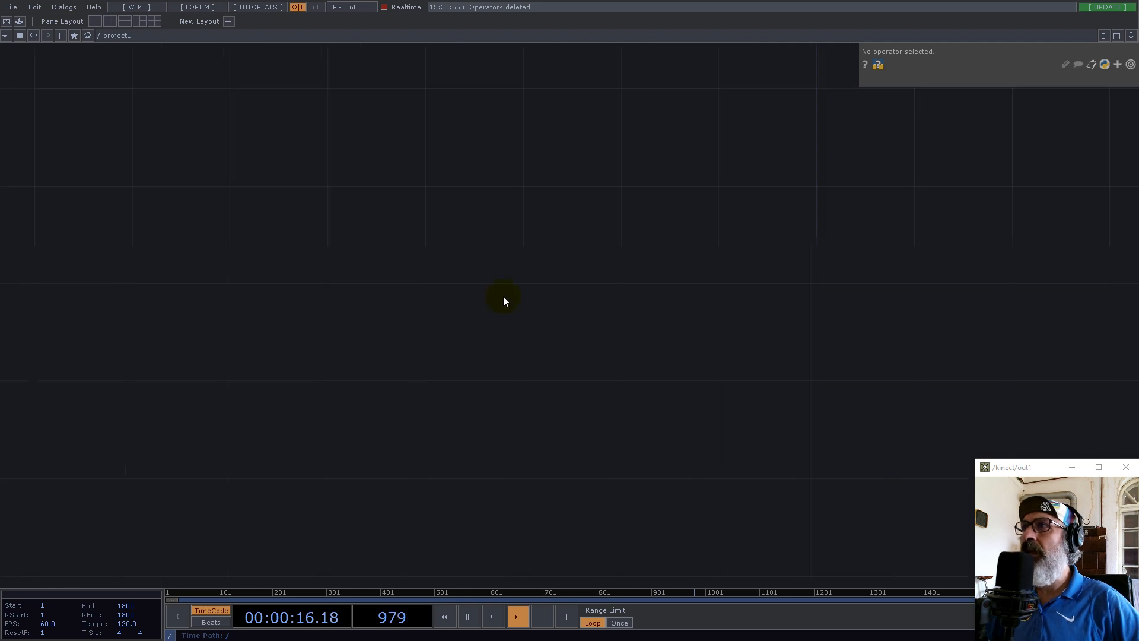
{"action": "left_click", "coordinate": [18, 21]}
{"action": "left_click_drag", "start_coordinate": [53, 310], "coordinate": [534, 291]}
{"action": "left_click", "coordinate": [169, 35]}
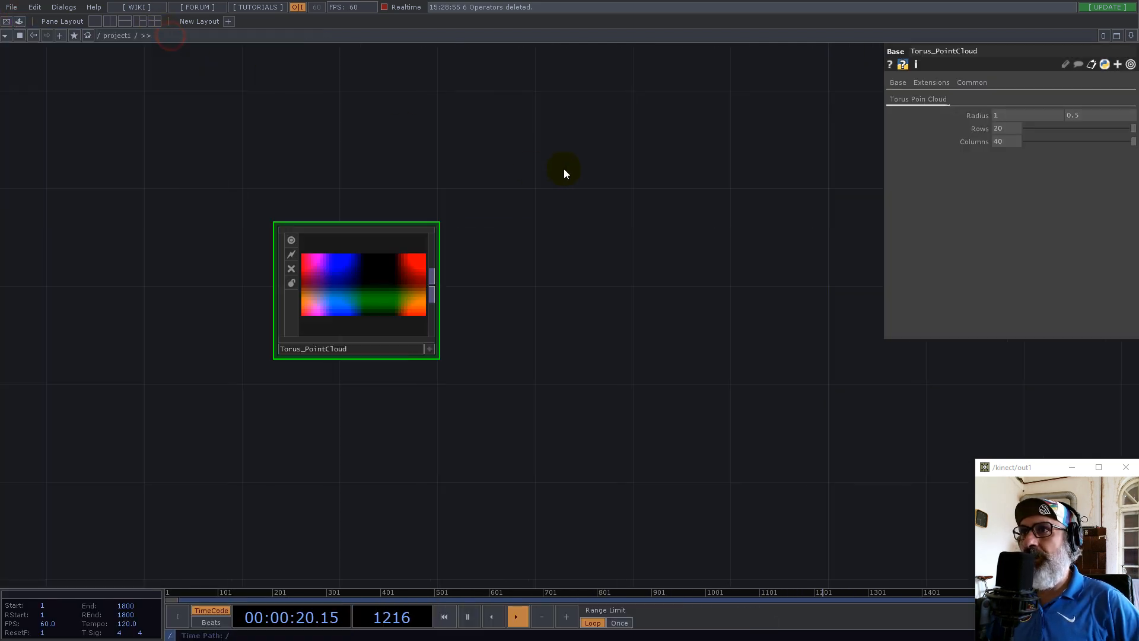
Step: Set Torus_PointCloud's Rows to 32 and Columns to 64
{"action": "scroll", "coordinate": [350, 417], "scroll_direction": "up", "scroll_amount": 3}
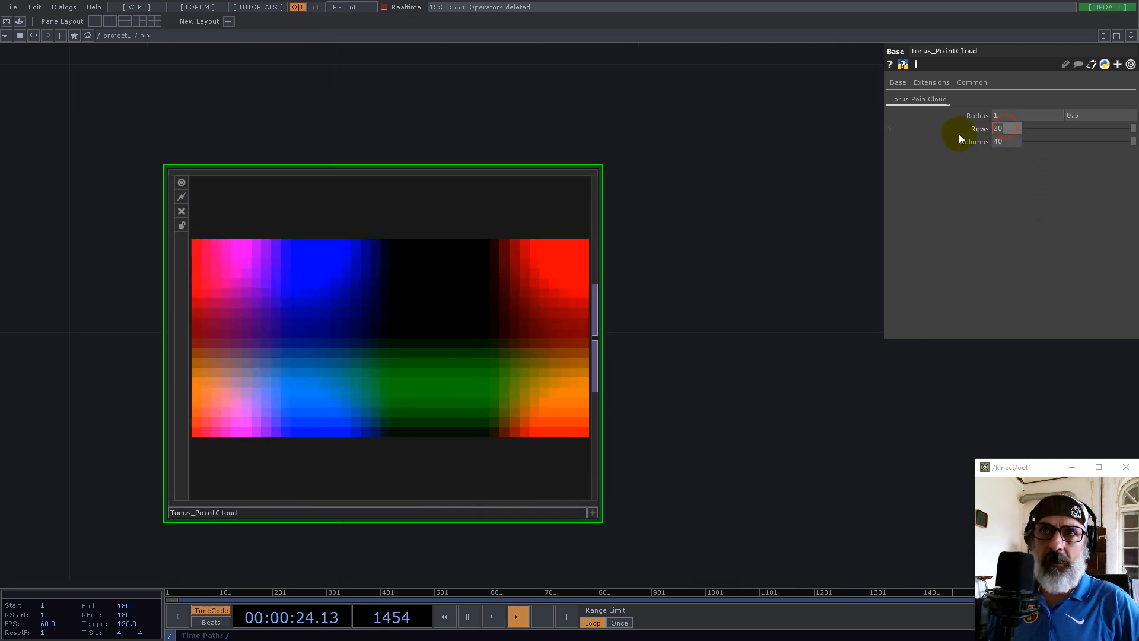
{"action": "type", "text": "332"}
{"action": "key", "text": "BackSpace"}
{"action": "key", "text": "BackSpace"}
{"action": "key", "text": "BackSpace"}
{"action": "type", "text": "32"}
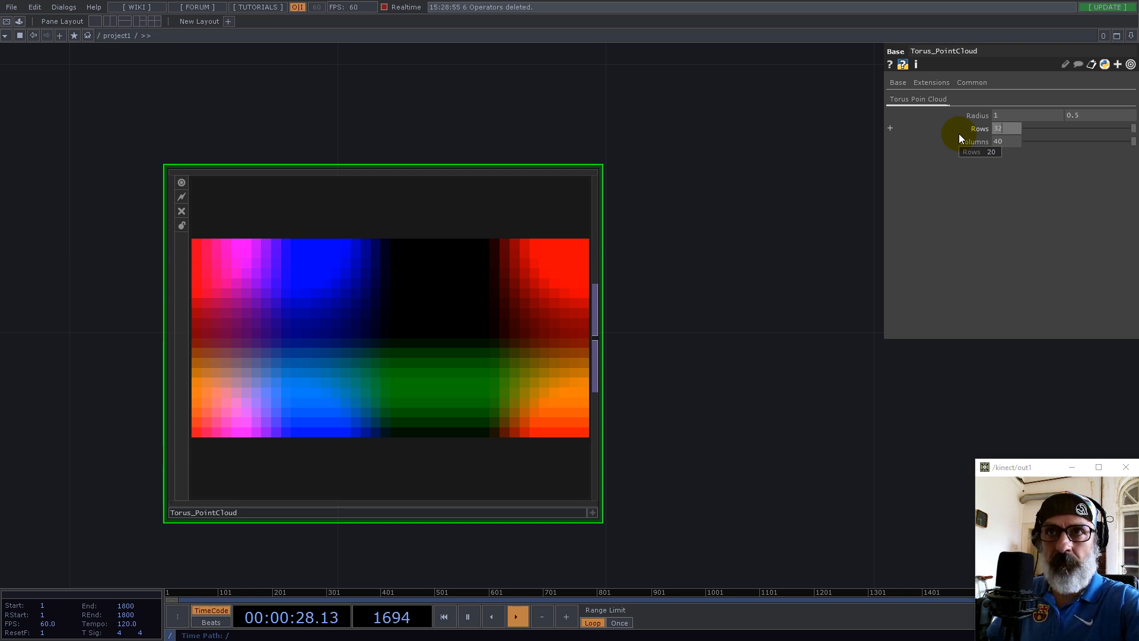
{"action": "key", "text": "Tab"}
{"action": "type", "text": "64"}
{"action": "key", "text": "Return"}
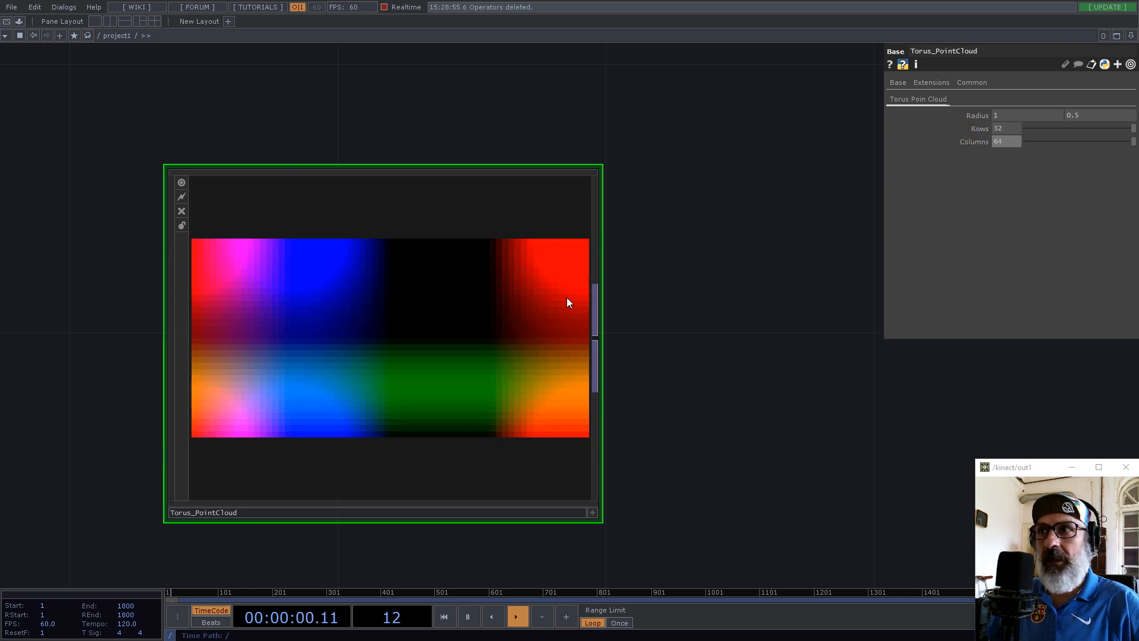
Step: Add a Null TOP connected to the output of Torus_PointCloud, placed well to its right
{"action": "scroll", "coordinate": [312, 336], "scroll_direction": "down", "scroll_amount": 5}
{"action": "left_click", "coordinate": [421, 336]}
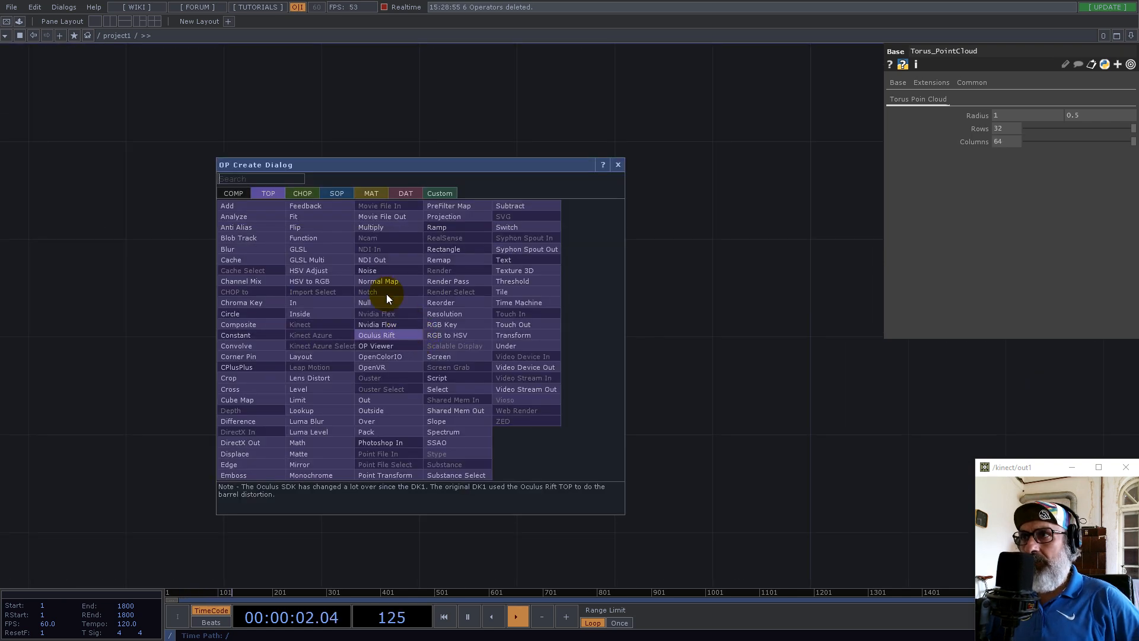
{"action": "left_click", "coordinate": [375, 302]}
{"action": "left_click", "coordinate": [773, 325]}
{"action": "left_click_drag", "start_coordinate": [581, 502], "coordinate": [566, 348]}
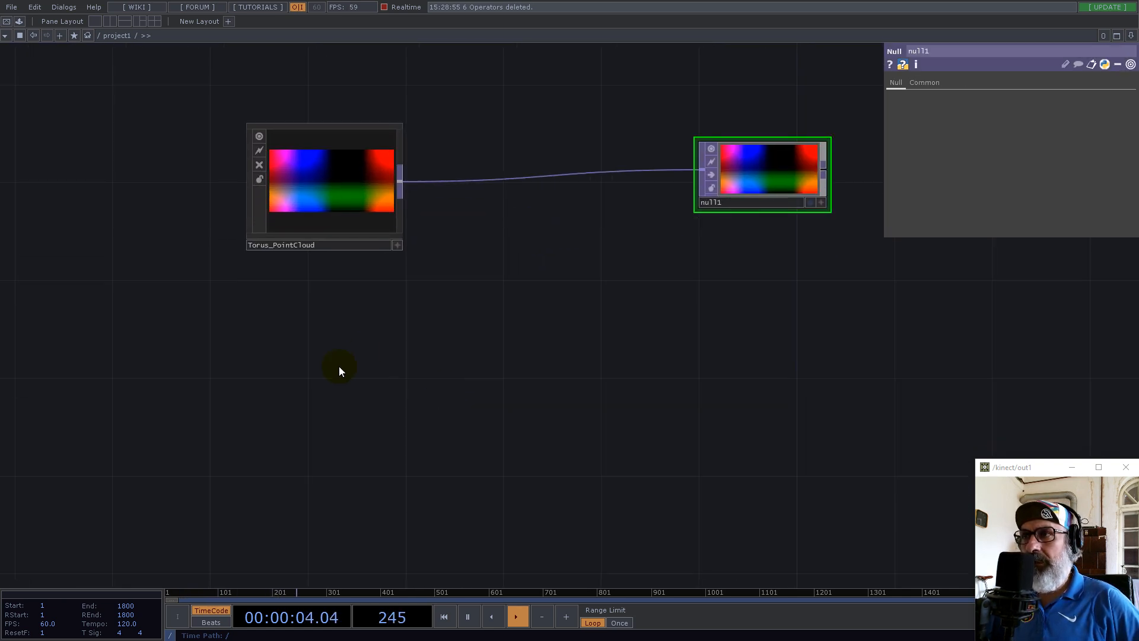
{"action": "left_click_drag", "start_coordinate": [661, 376], "coordinate": [622, 370]}
Step: Split the network pane into side-by-side panes and make the new one a Geometry Viewer
{"action": "left_click", "coordinate": [1131, 35]}
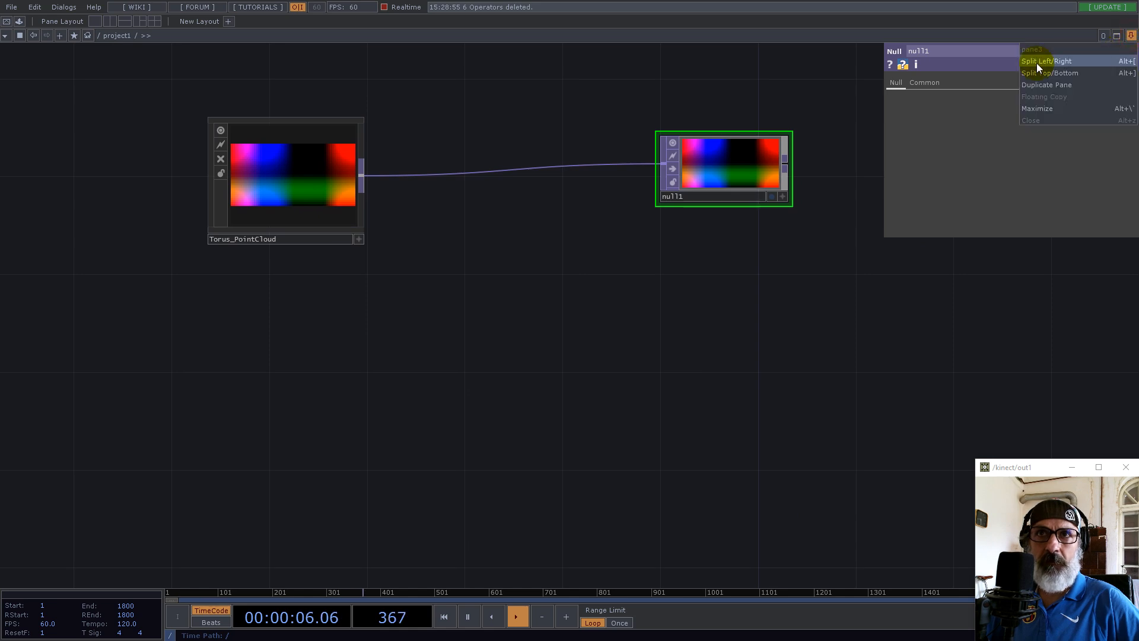
{"action": "left_click", "coordinate": [1037, 63]}
{"action": "left_click", "coordinate": [576, 35]}
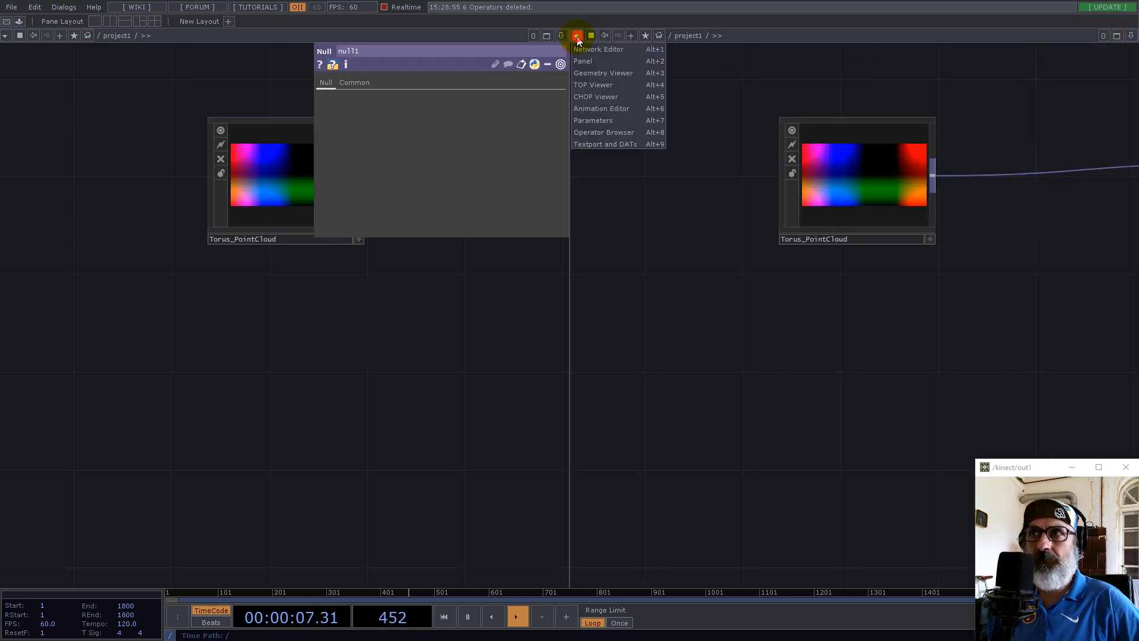
{"action": "left_click", "coordinate": [594, 94]}
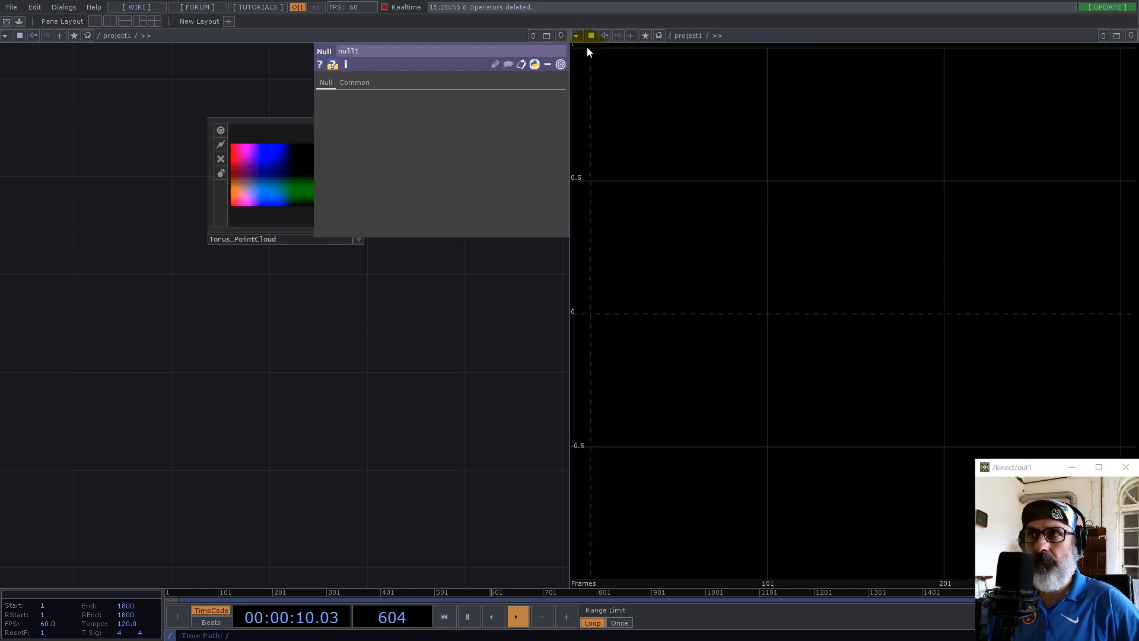
{"action": "left_click", "coordinate": [576, 36]}
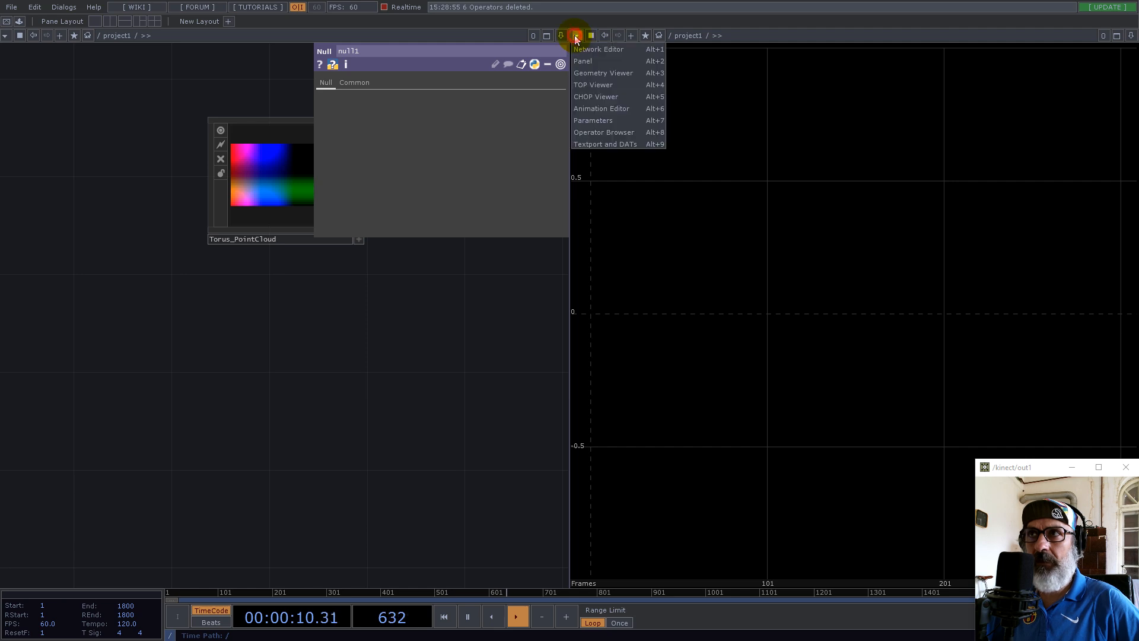
{"action": "left_click", "coordinate": [592, 73]}
Step: Add a Torus SOP below the Torus_PointCloud component
{"action": "left_click_drag", "start_coordinate": [327, 346], "coordinate": [246, 439]}
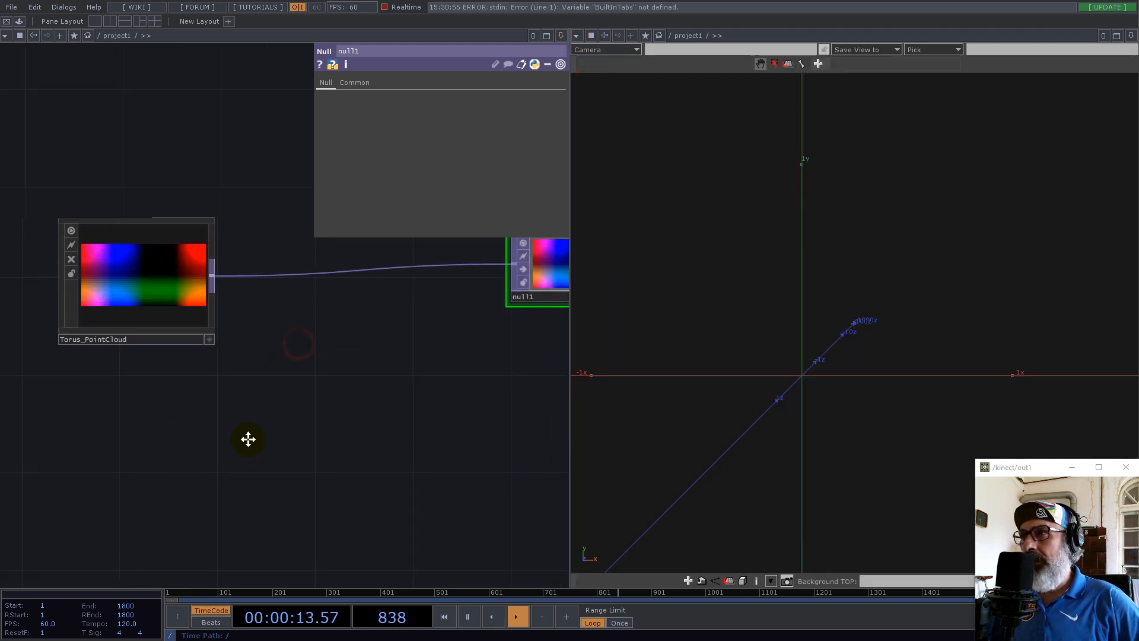
{"action": "double_click", "coordinate": [181, 449]}
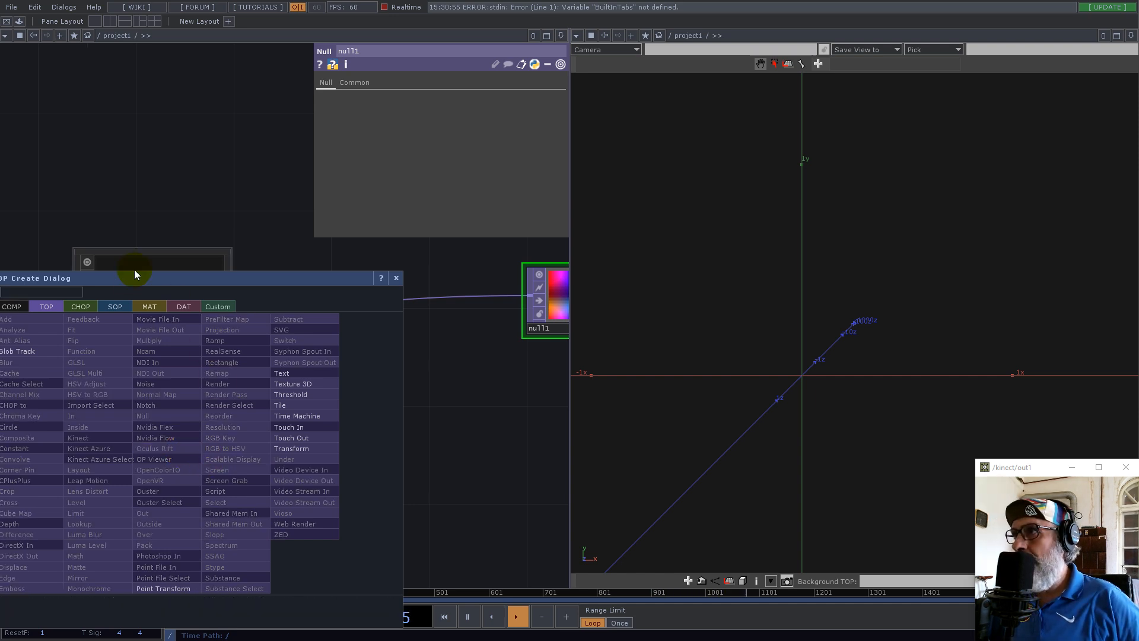
{"action": "left_click", "coordinate": [117, 306]}
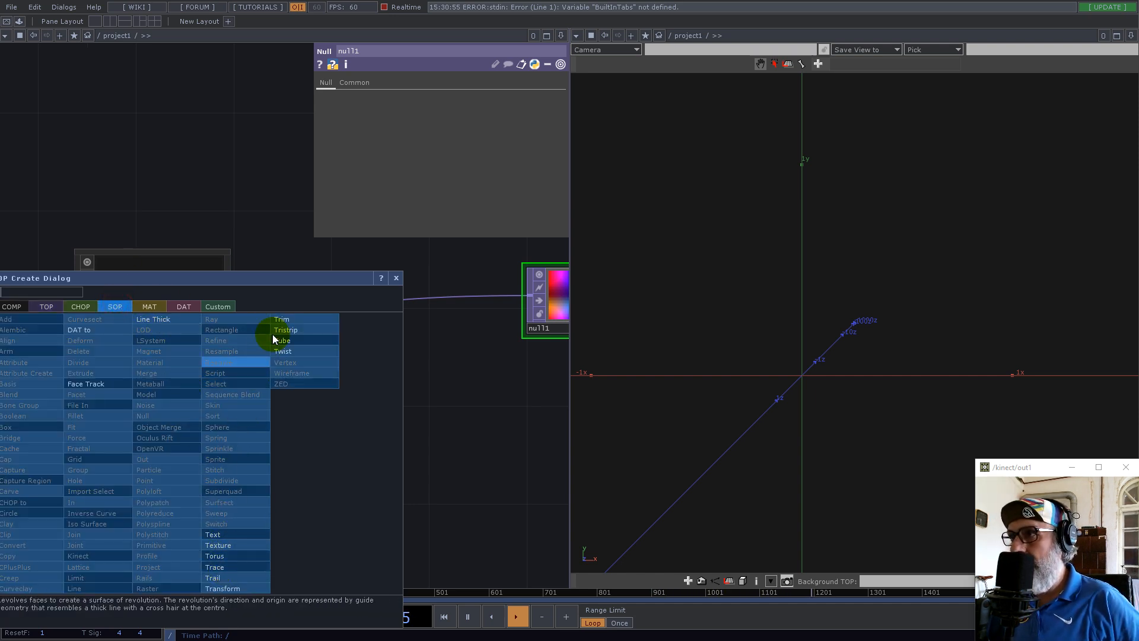
{"action": "left_click", "coordinate": [223, 556]}
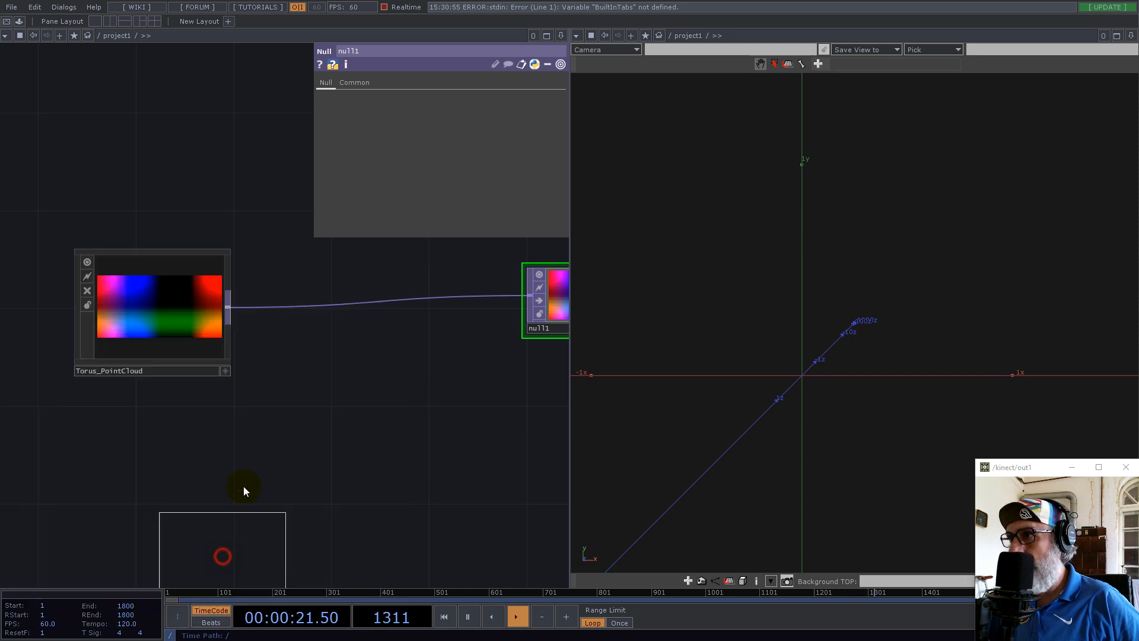
{"action": "left_click", "coordinate": [200, 467]}
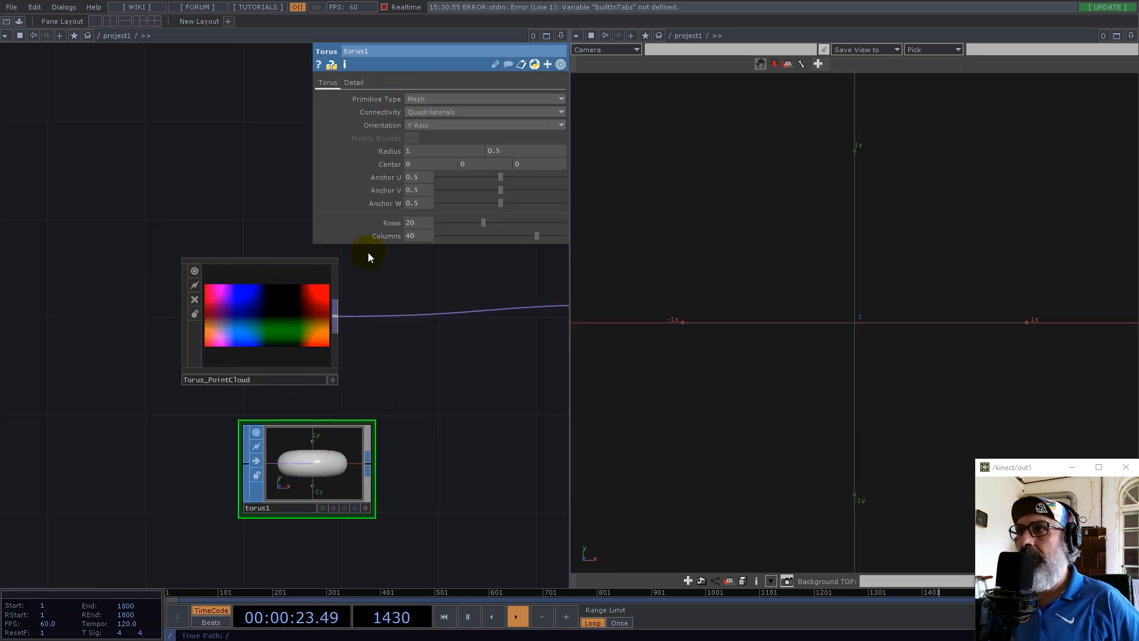
Step: Link torus1's two Radius values to the Radius parameters of Torus_PointCloud by reference
{"action": "left_click", "coordinate": [296, 294]}
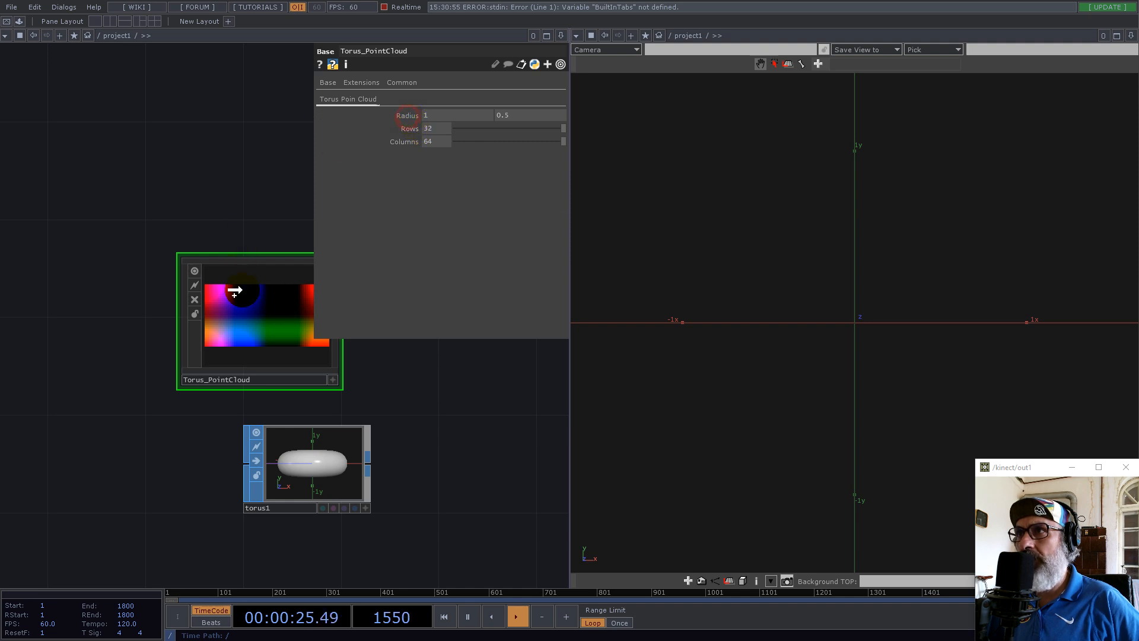
{"action": "left_click", "coordinate": [311, 462]}
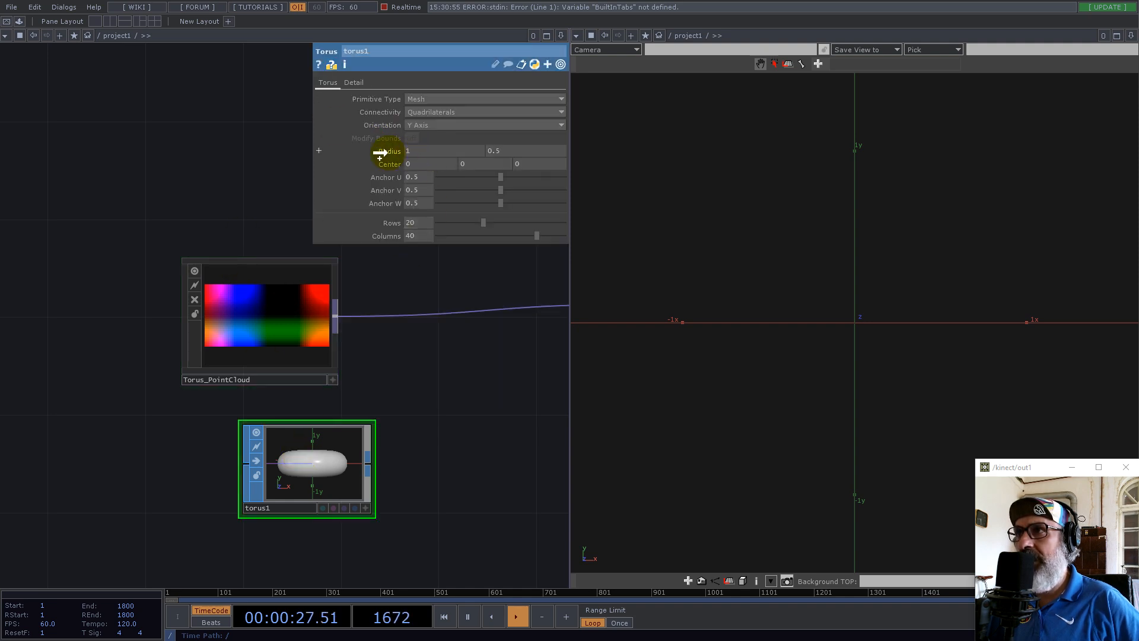
{"action": "left_click", "coordinate": [288, 301]}
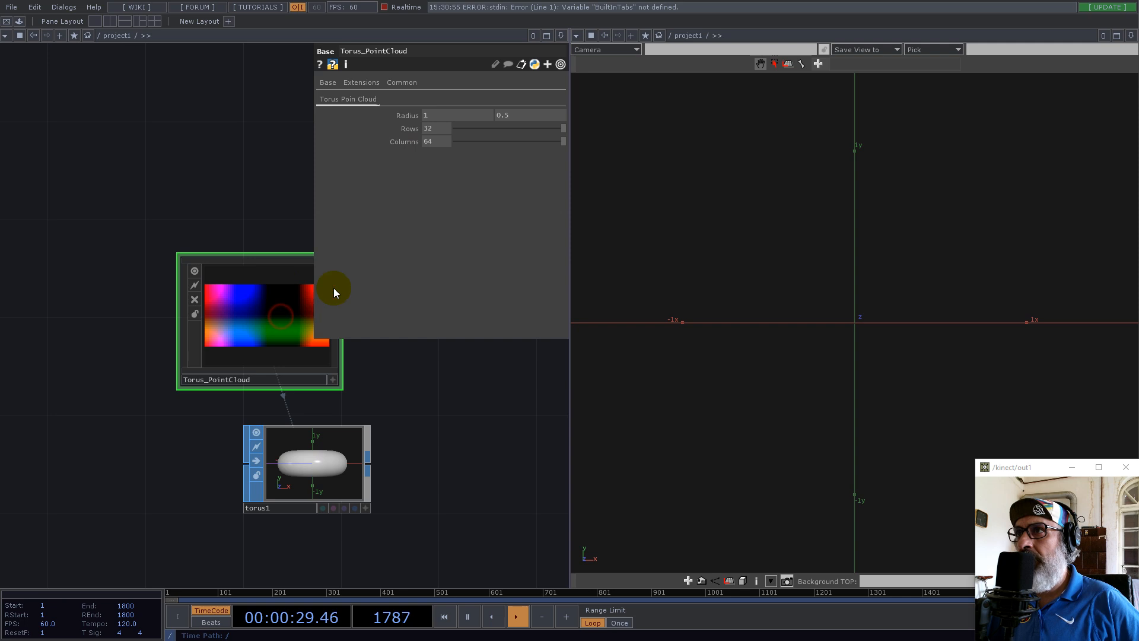
{"action": "left_click", "coordinate": [291, 461]}
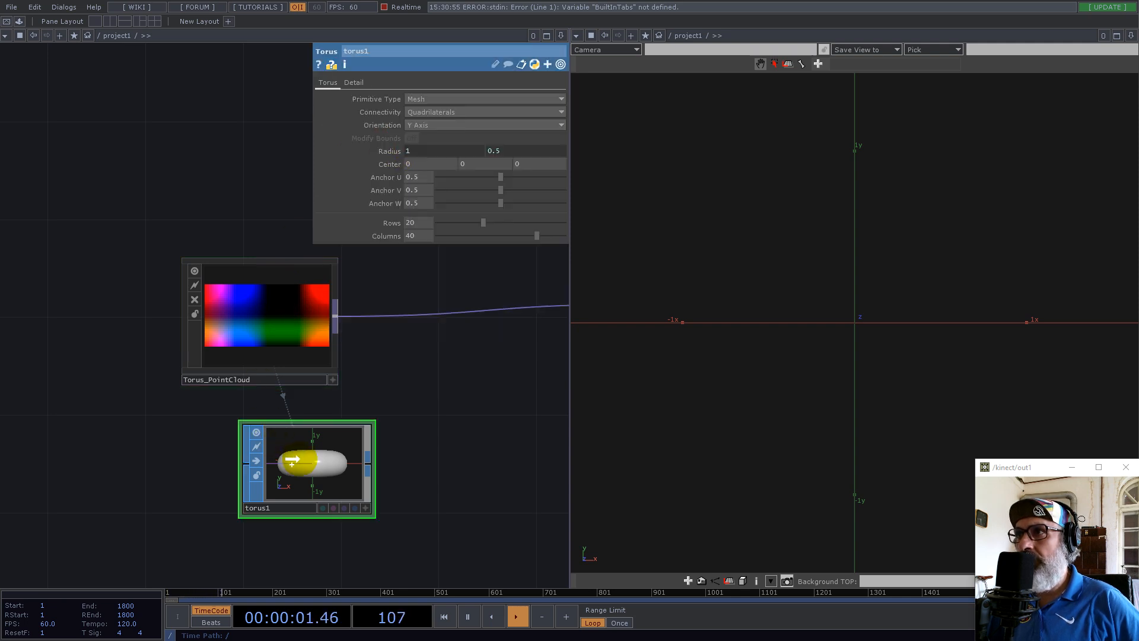
Step: Link torus1's Rows and Columns to Torus_PointCloud's Rows and Columns, giving 32 and 64
{"action": "left_click", "coordinate": [391, 229]}
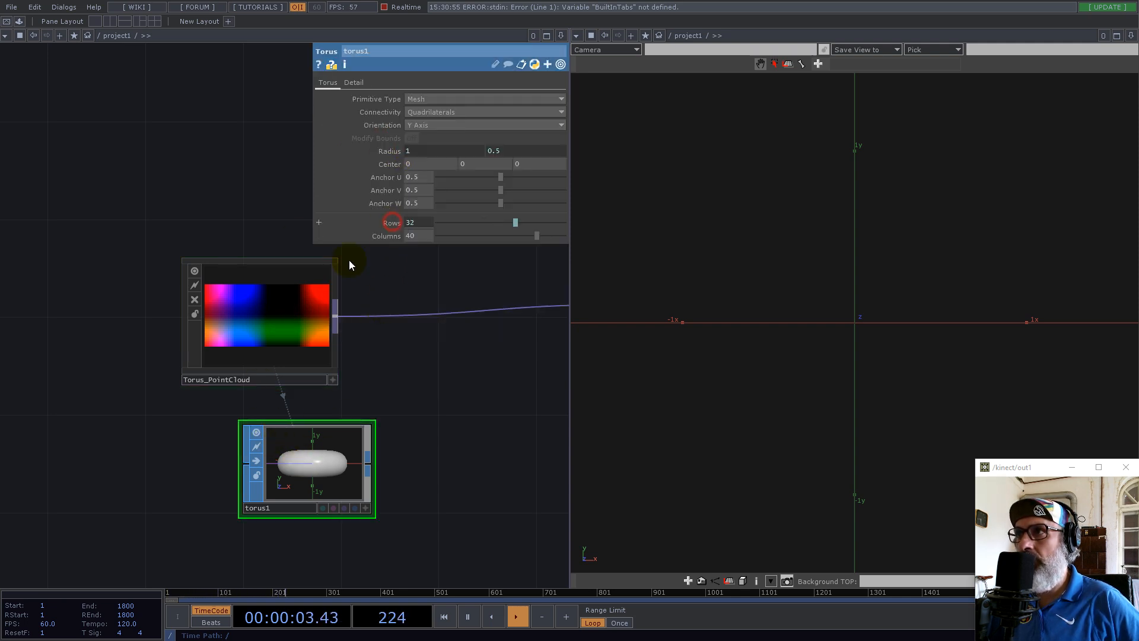
{"action": "left_click", "coordinate": [332, 266]}
{"action": "left_click_drag", "start_coordinate": [415, 141], "coordinate": [339, 459]}
{"action": "left_click_drag", "start_coordinate": [424, 234], "coordinate": [424, 235]}
{"action": "left_click", "coordinate": [427, 233]}
Step: Turn on torus1's display flag and view the torus at an angle in the Geometry Viewer
{"action": "left_click", "coordinate": [309, 452]}
{"action": "left_click", "coordinate": [355, 508]}
{"action": "mouse_move", "coordinate": [935, 284]}
{"action": "left_mouse_down"}
{"action": "mouse_move", "coordinate": [979, 343]}
{"action": "mouse_move", "coordinate": [778, 328]}
{"action": "left_mouse_up"}
{"action": "left_click", "coordinate": [428, 347]}
Step: Rearrange the network by moving torus1 under Torus_PointCloud and null1 farther away from it
{"action": "left_click_drag", "start_coordinate": [298, 351], "coordinate": [74, 333]}
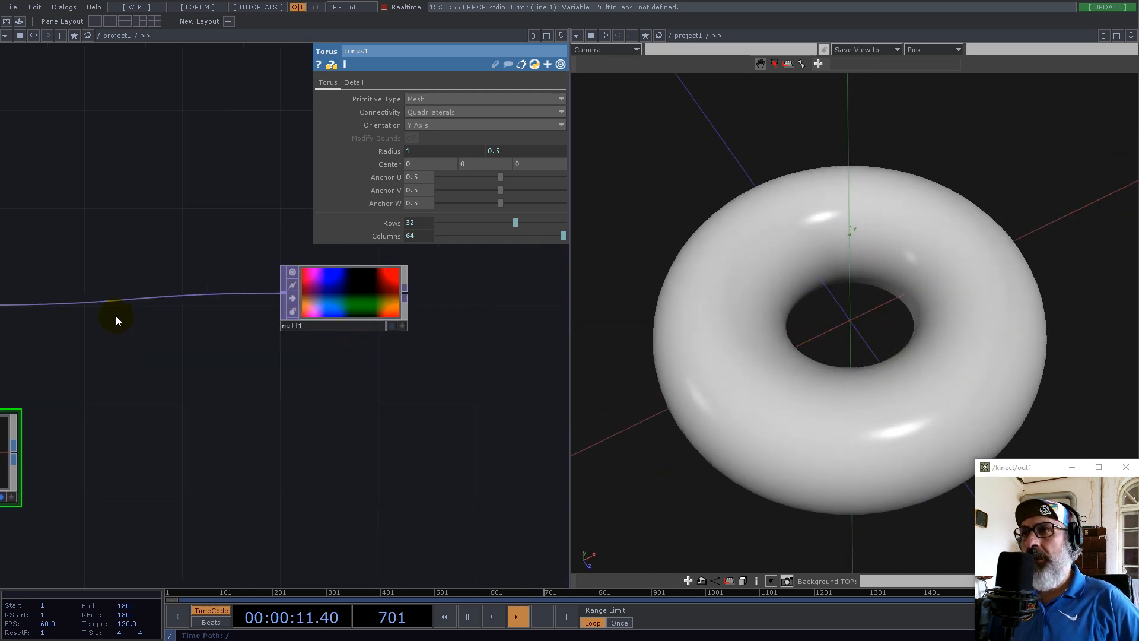
{"action": "scroll", "coordinate": [223, 370], "scroll_direction": "down", "scroll_amount": 4}
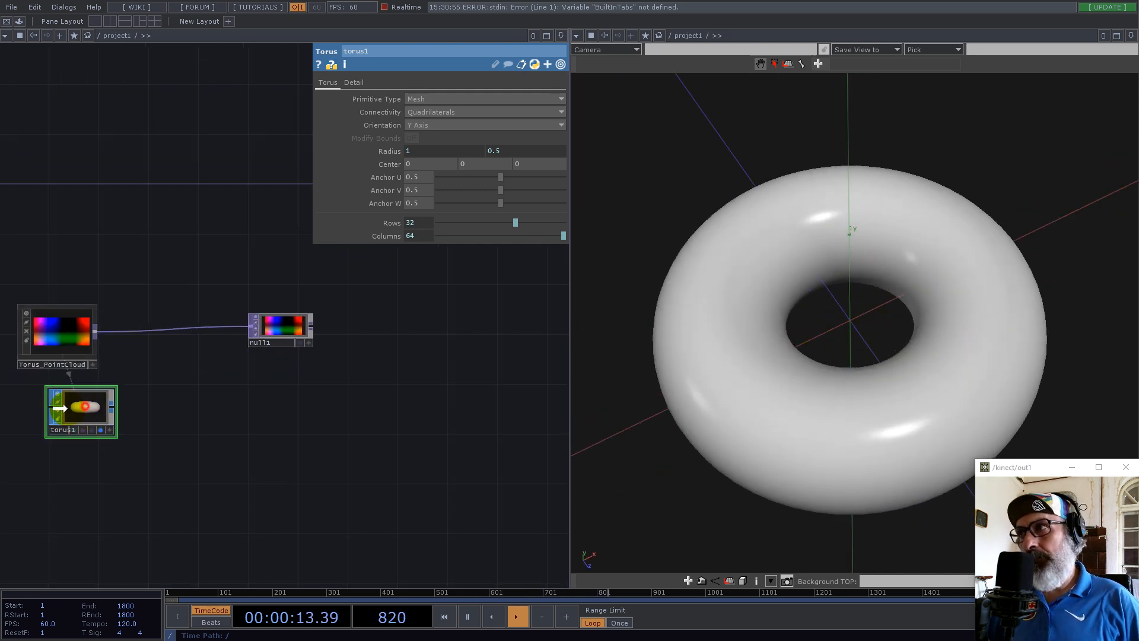
{"action": "left_click_drag", "start_coordinate": [86, 407], "coordinate": [48, 407]}
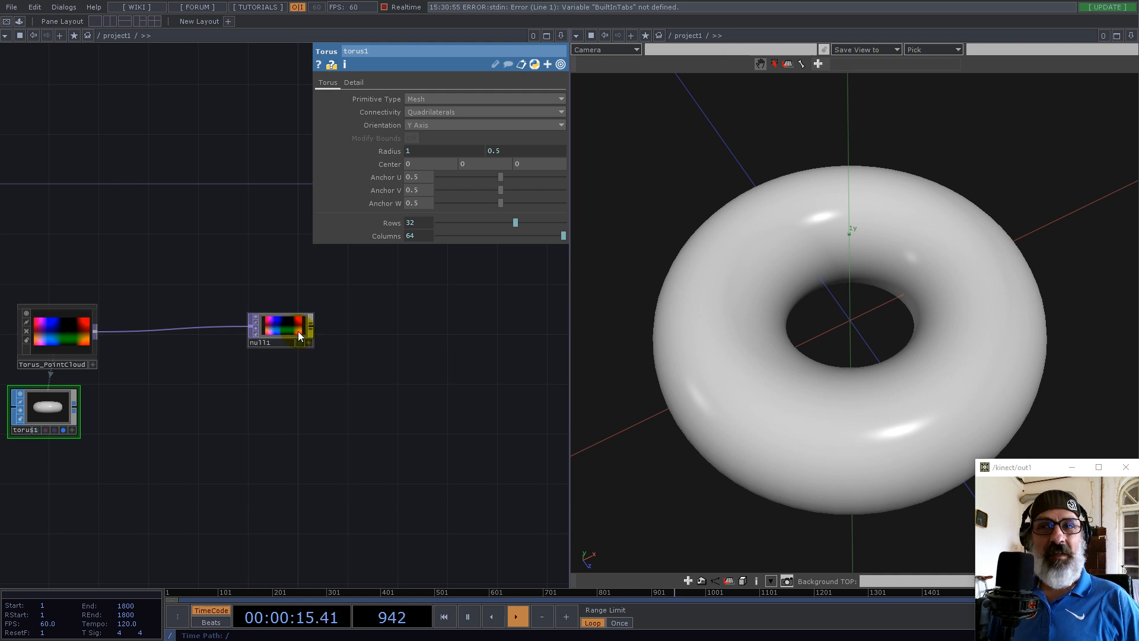
{"action": "left_click_drag", "start_coordinate": [271, 328], "coordinate": [313, 352]}
Step: Add a Sphere SOP to the network in the space below null1
{"action": "key", "text": "Tab"}
{"action": "type", "text": "s"}
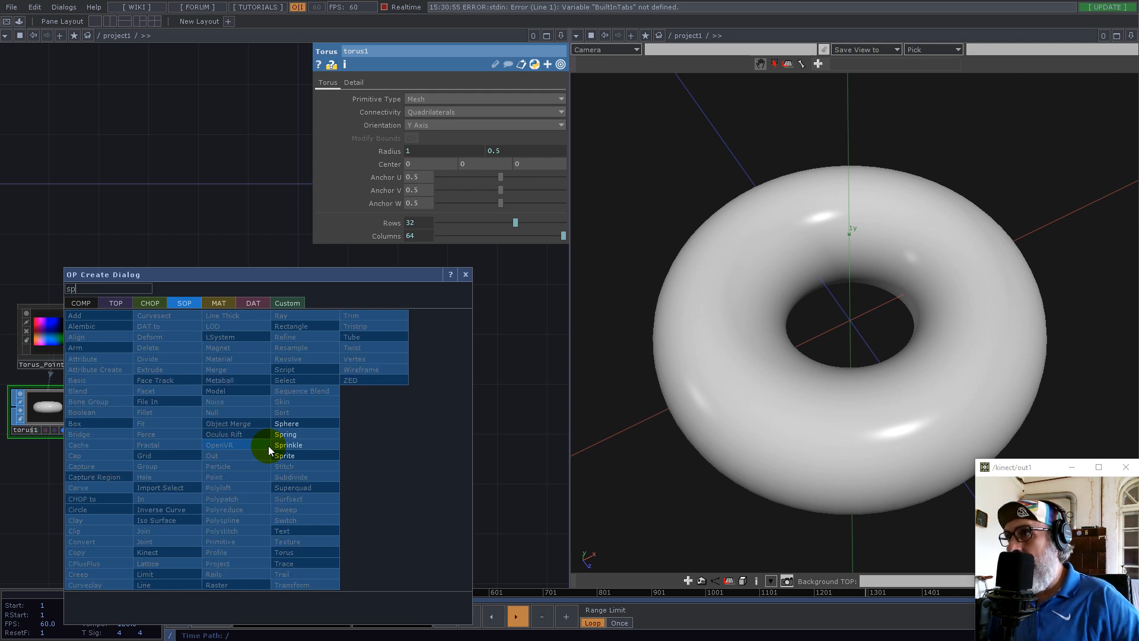
{"action": "left_click", "coordinate": [280, 435]}
{"action": "left_click", "coordinate": [256, 437]}
Step: Set sphere1's Primitive Type to Polygon and its Frequency to 4
{"action": "left_click", "coordinate": [415, 100]}
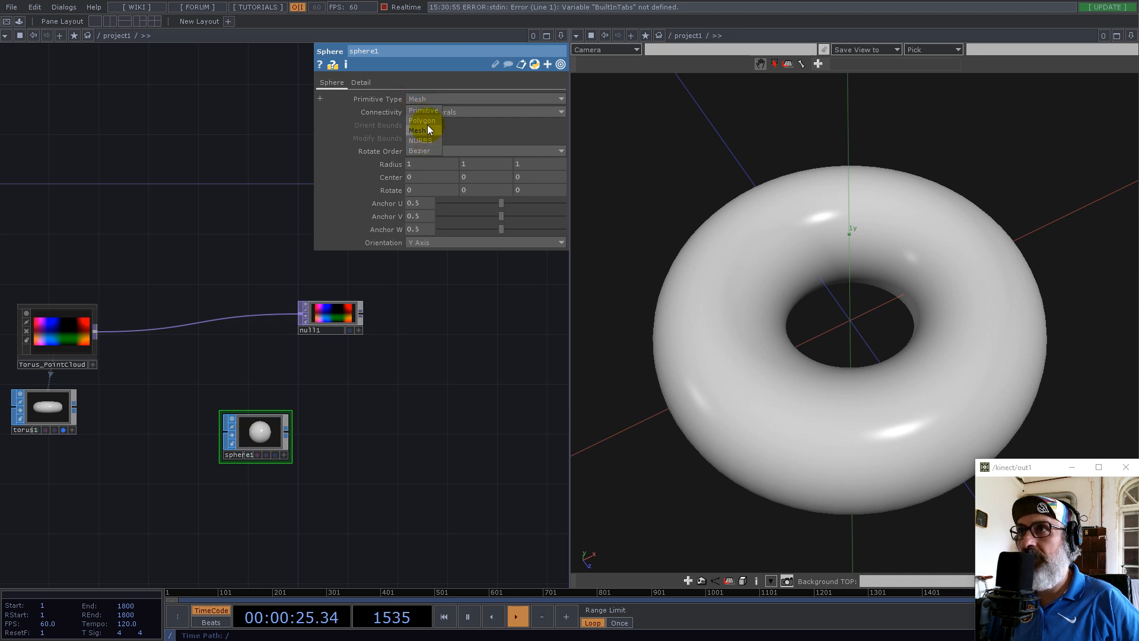
{"action": "left_click", "coordinate": [427, 120]}
{"action": "left_click", "coordinate": [360, 83]}
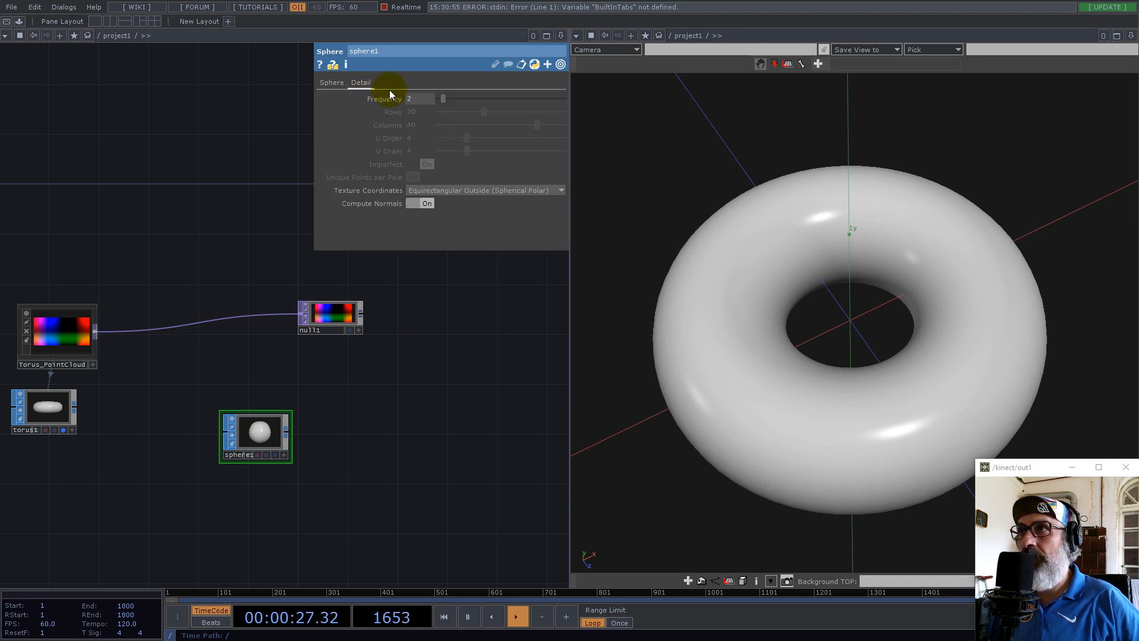
{"action": "type", "text": "4"}
{"action": "key", "text": "Return"}
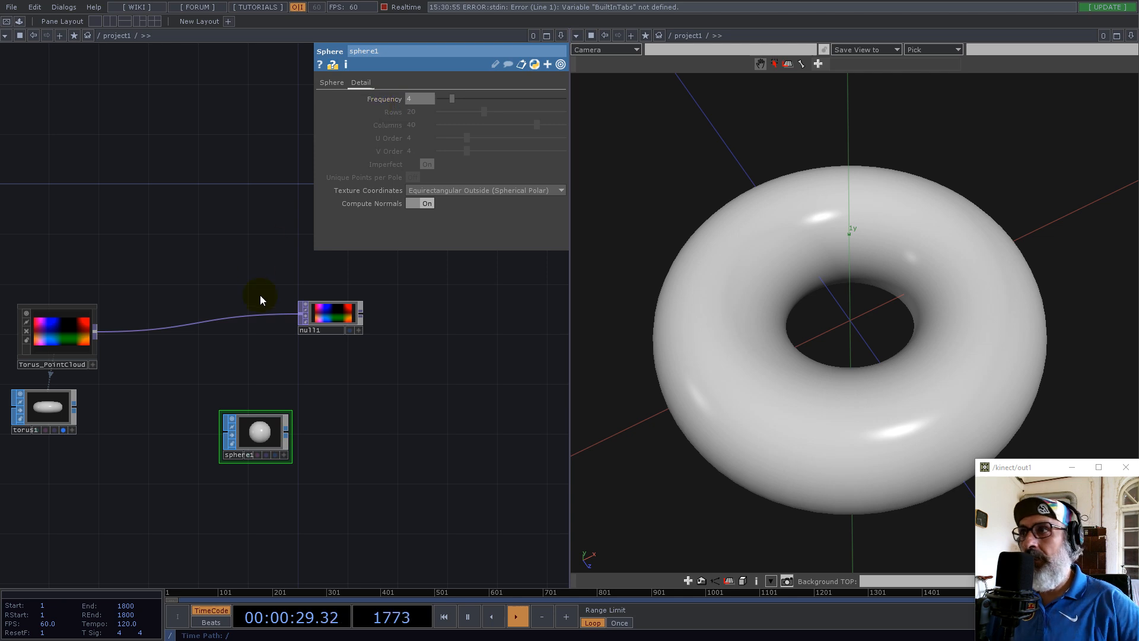
Step: Append a Transform SOP to sphere1 and set its Uniform Scale to 1/64
{"action": "right_click", "coordinate": [287, 430]}
{"action": "type", "text": "tr"}
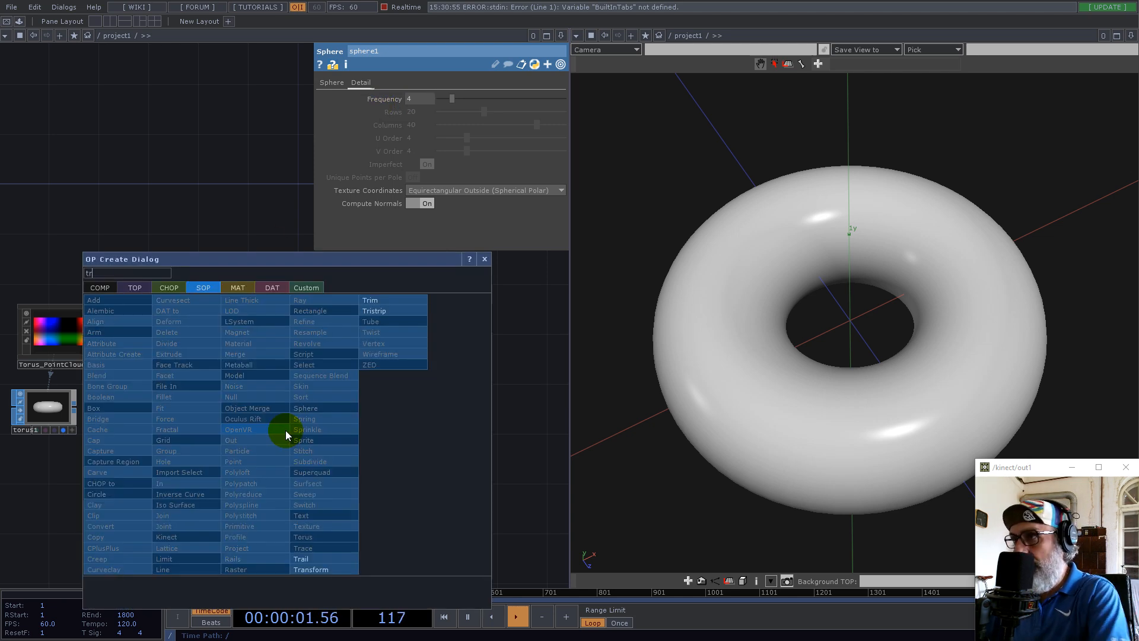
{"action": "left_click", "coordinate": [310, 570]}
{"action": "left_click", "coordinate": [337, 442]}
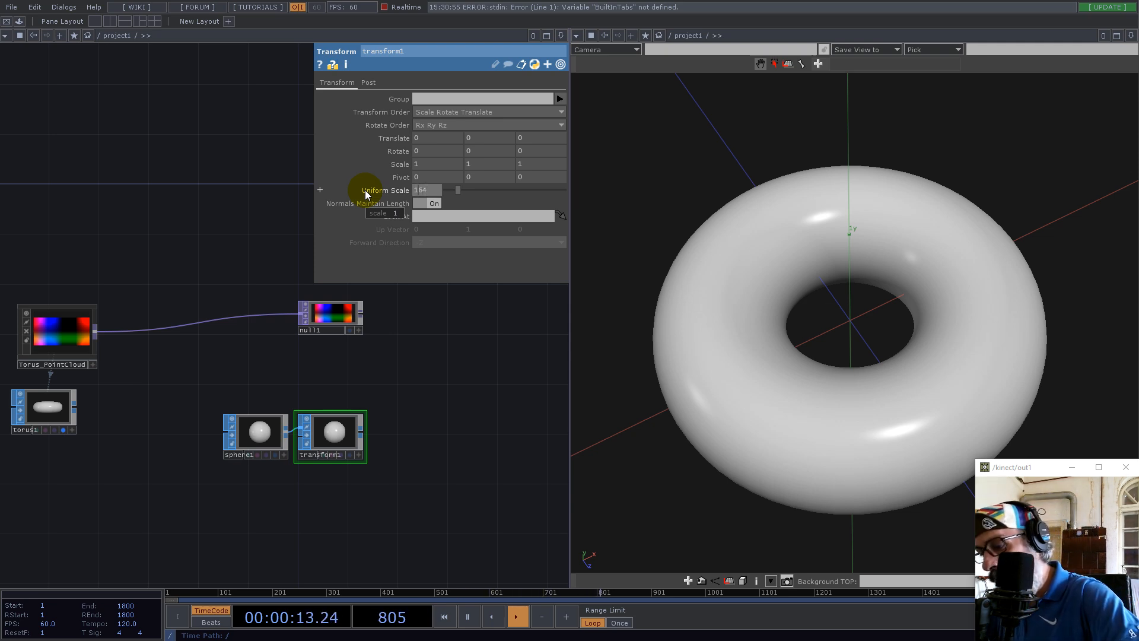
{"action": "key", "text": "Return"}
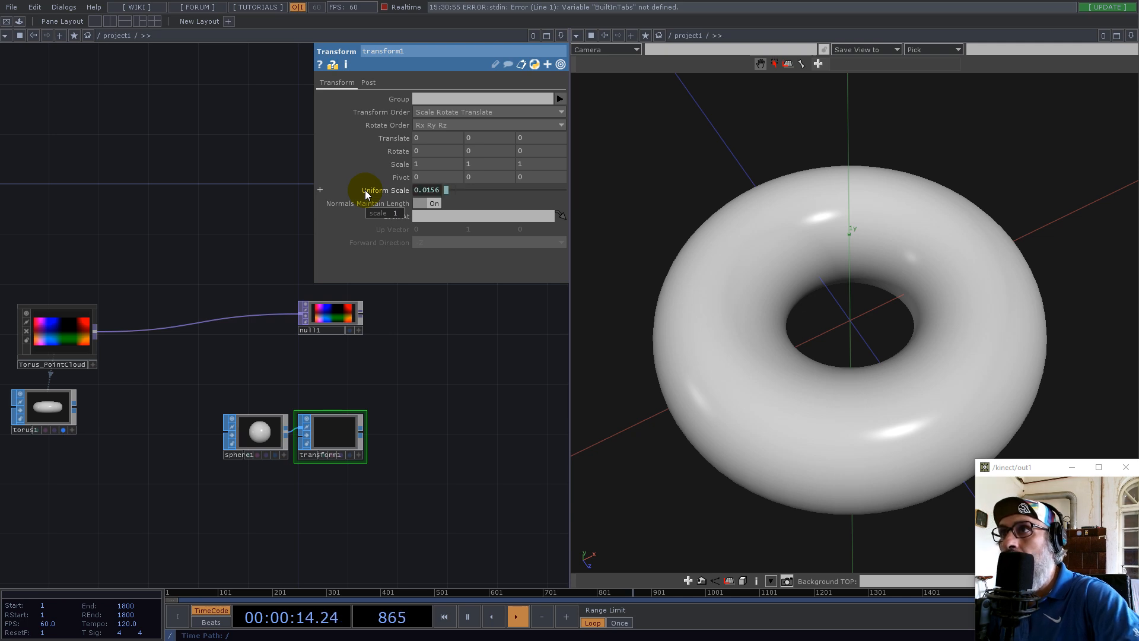
Step: Append a Geometry COMP to the output of transform1
{"action": "right_click", "coordinate": [364, 431]}
{"action": "type", "text": "ger"}
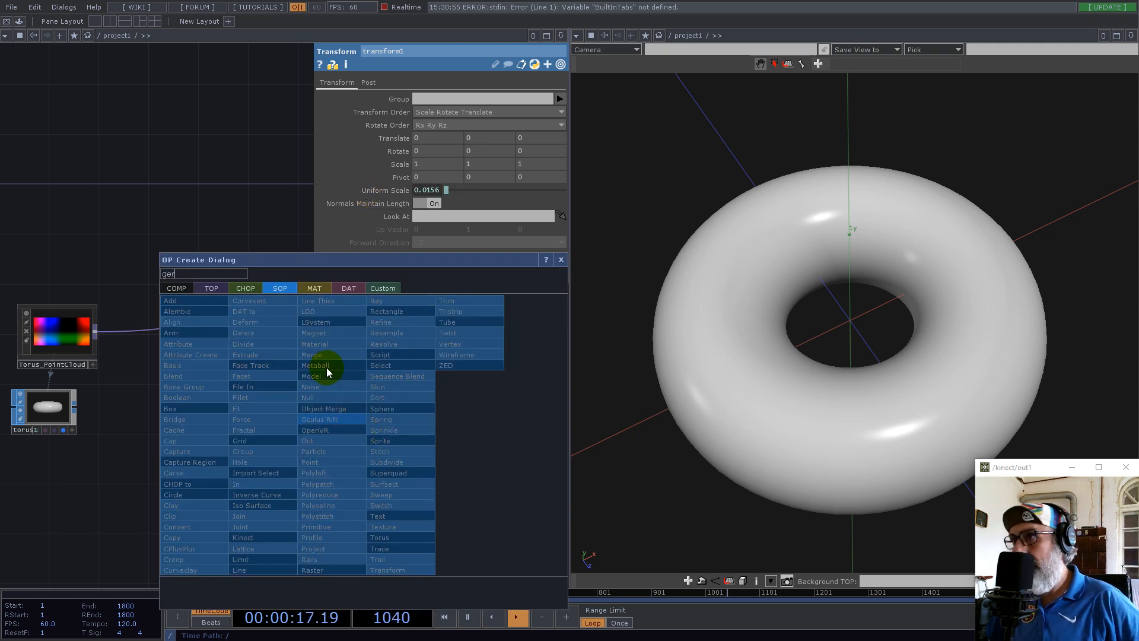
{"action": "left_click", "coordinate": [189, 288]}
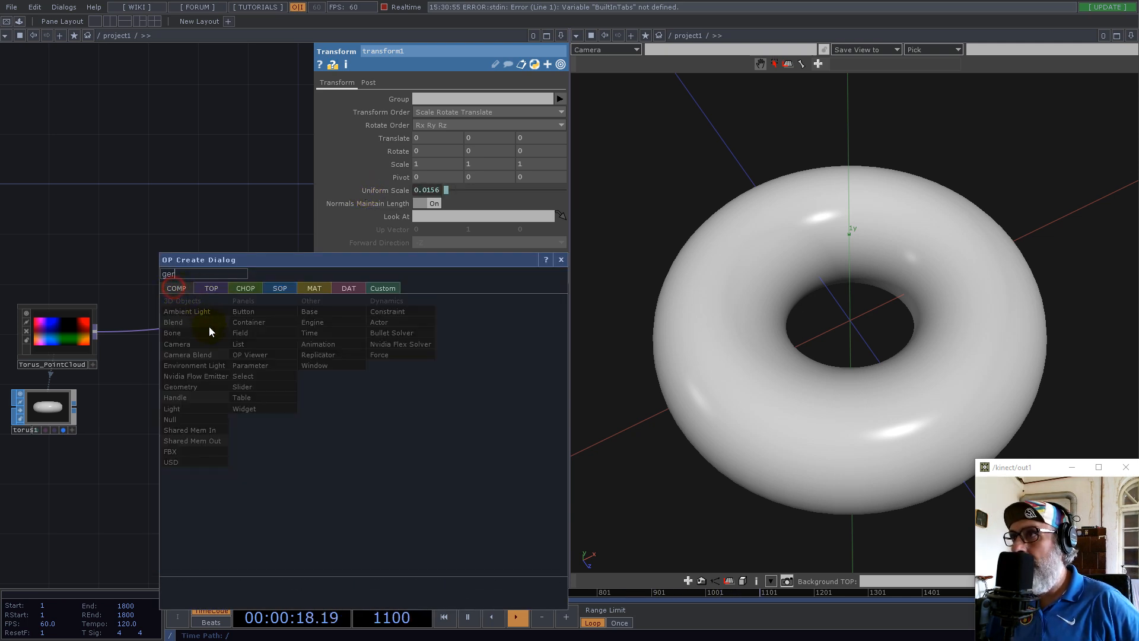
{"action": "left_click", "coordinate": [190, 389]}
{"action": "left_click", "coordinate": [427, 438]}
Step: Turn on Instancing for geo1 and assign null1 as its Translate OP
{"action": "left_click_drag", "start_coordinate": [463, 364], "coordinate": [185, 382]}
{"action": "left_click", "coordinate": [385, 84]}
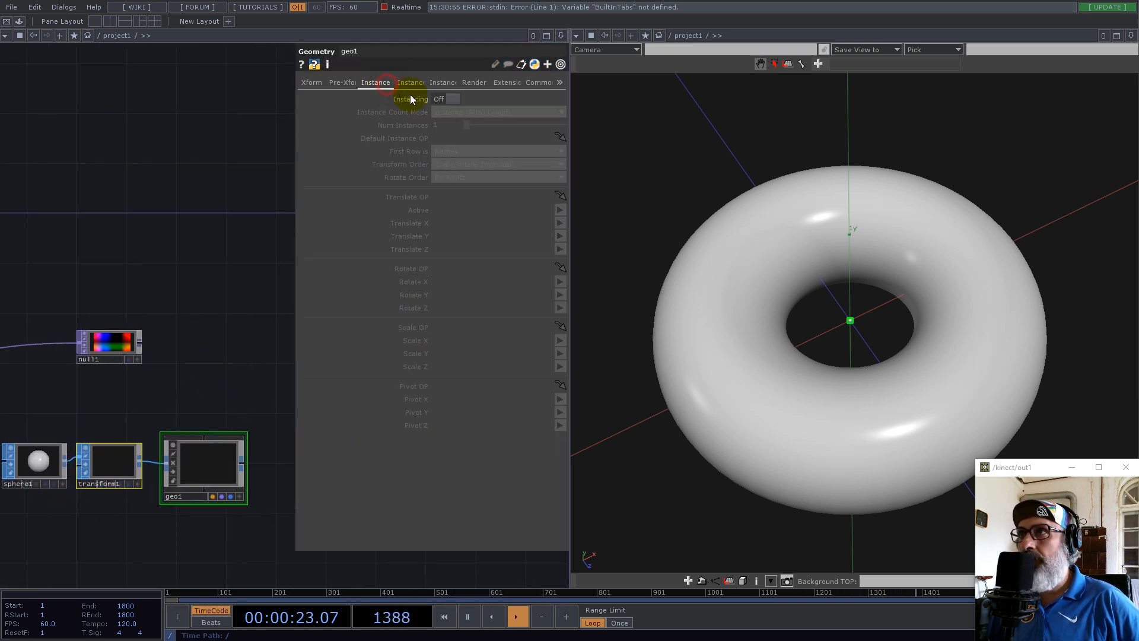
{"action": "left_click", "coordinate": [453, 100]}
{"action": "left_click_drag", "start_coordinate": [110, 343], "coordinate": [460, 199]}
Step: Map geo1's instance Translate X, Y and Z to the r, g and b channels
{"action": "left_click", "coordinate": [443, 224]}
{"action": "type", "text": "r"}
{"action": "left_click", "coordinate": [439, 235]}
{"action": "type", "text": "g"}
{"action": "left_click", "coordinate": [440, 249]}
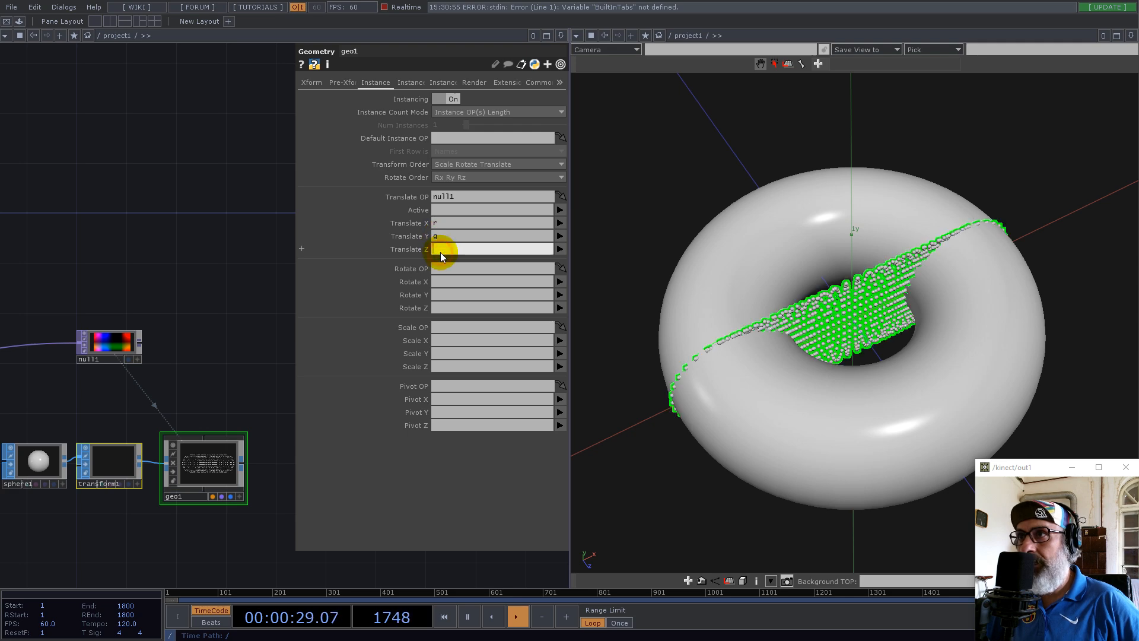
{"action": "left_click", "coordinate": [199, 273]}
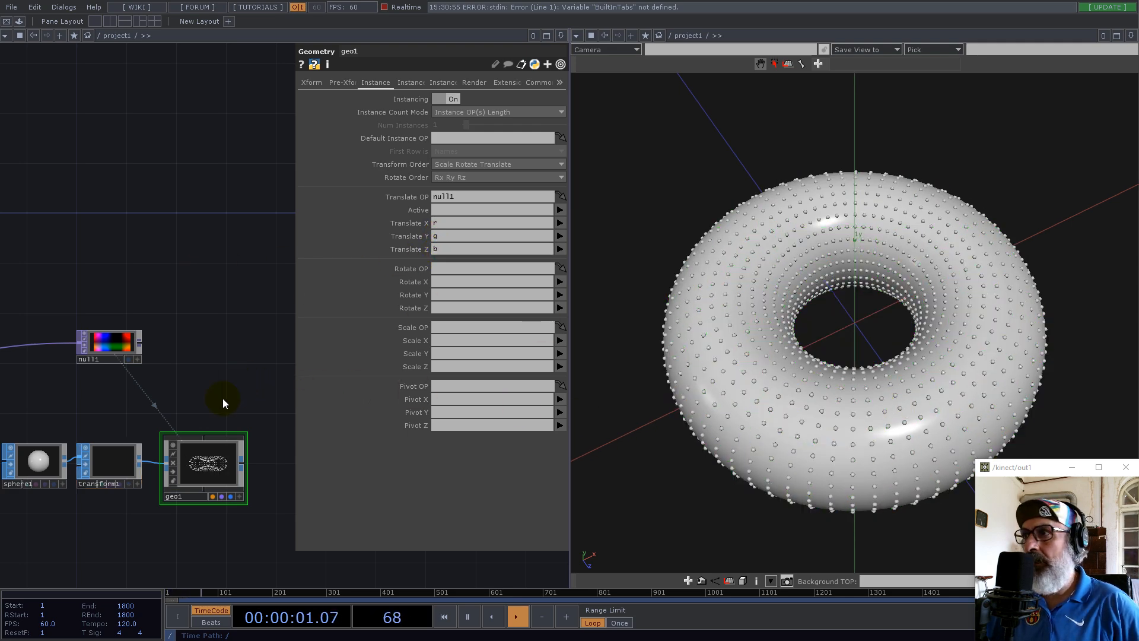
Step: Add a Phong MAT below geo1 and assign it as geo1's render Material
{"action": "double_click", "coordinate": [200, 538]}
{"action": "left_click", "coordinate": [150, 394]}
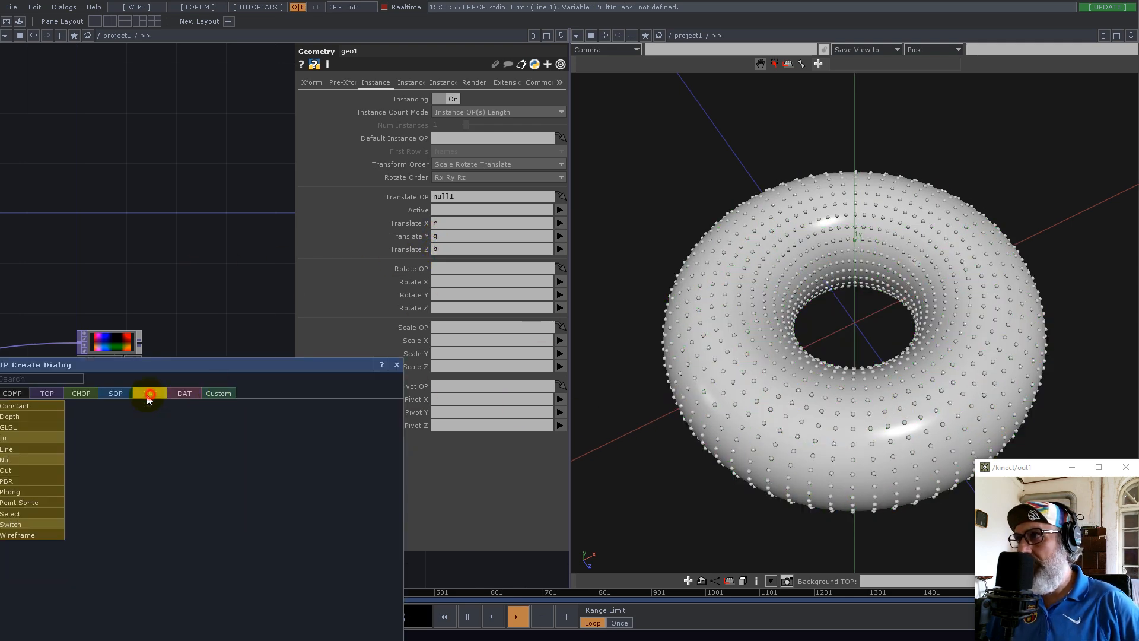
{"action": "left_click", "coordinate": [26, 492]}
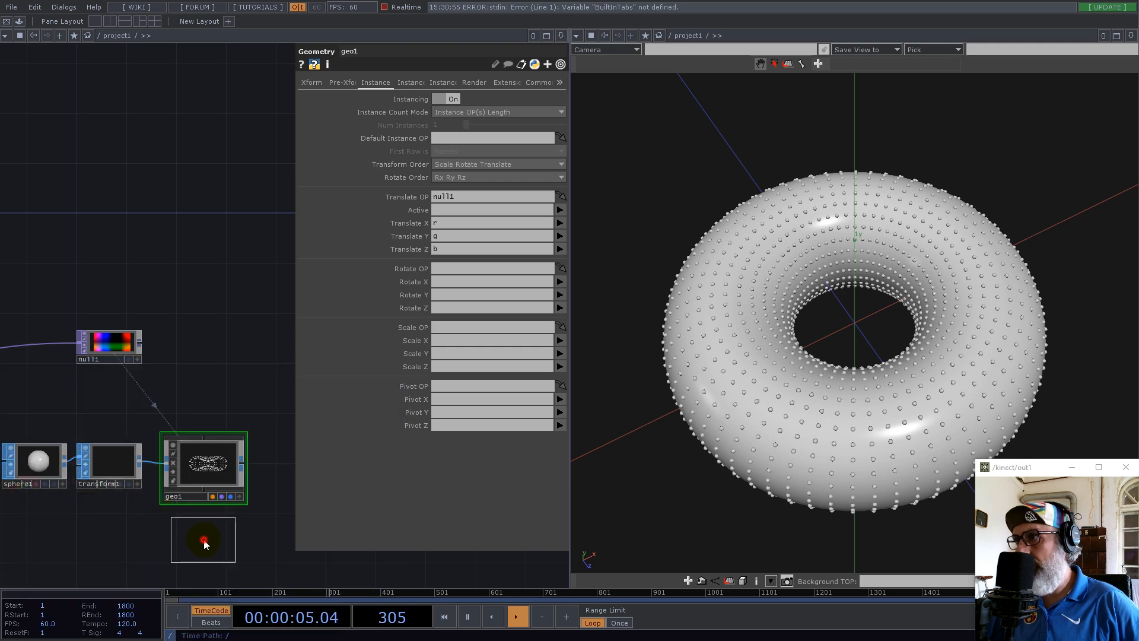
{"action": "left_click", "coordinate": [204, 540]}
{"action": "left_click_drag", "start_coordinate": [208, 537], "coordinate": [458, 98]}
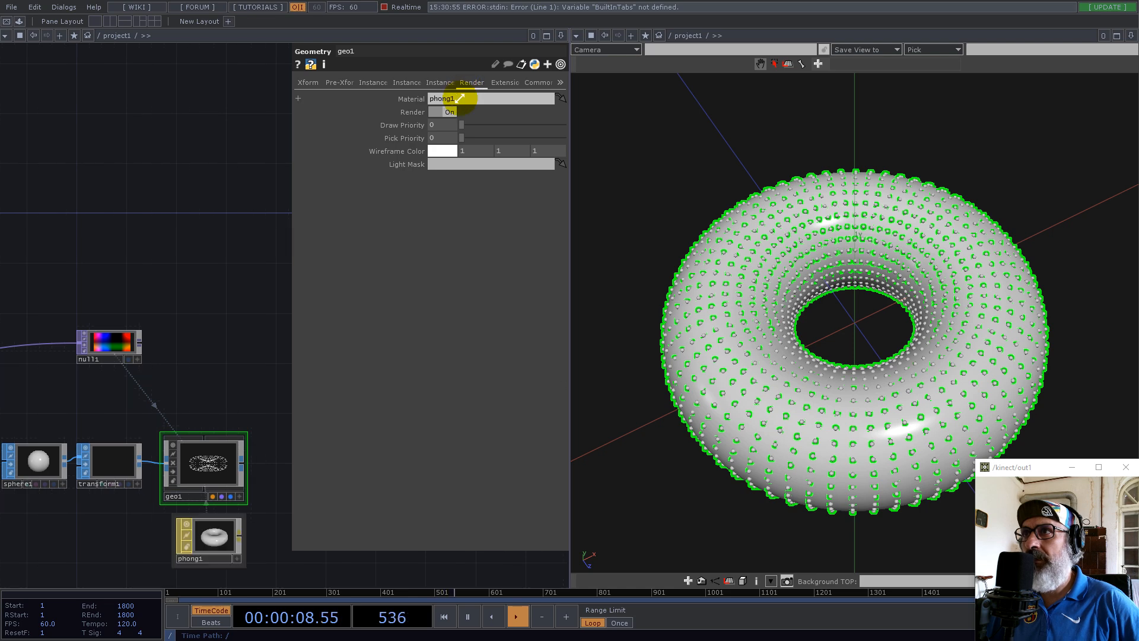
Step: Set phong1's Diffuse color to red (1, 0, 0)
{"action": "left_click", "coordinate": [204, 538]}
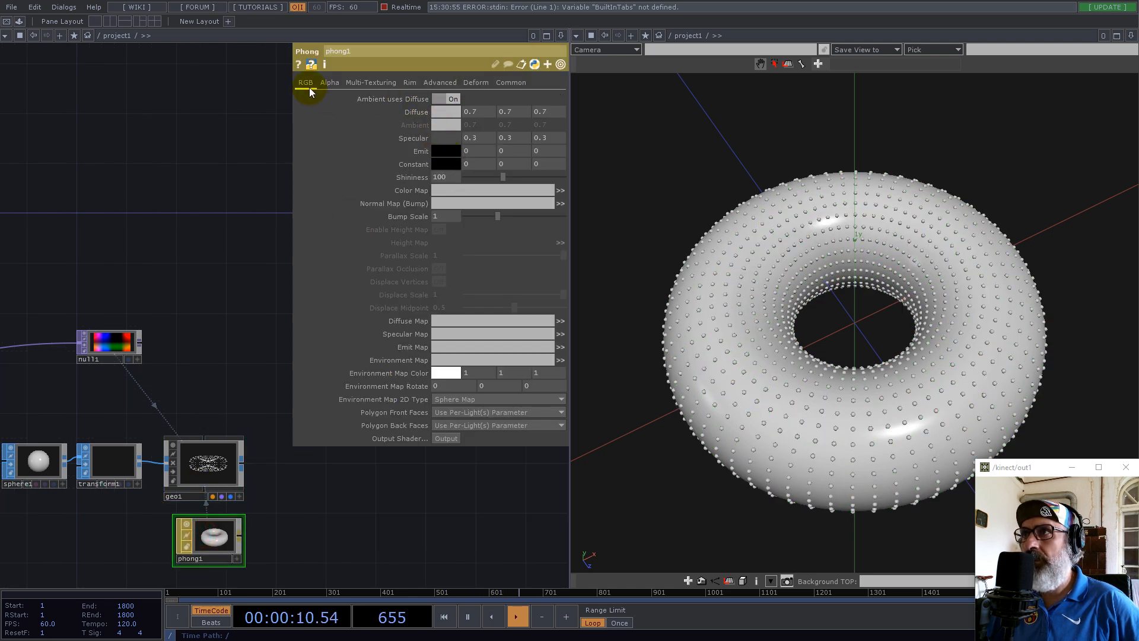
{"action": "left_click", "coordinate": [441, 112]}
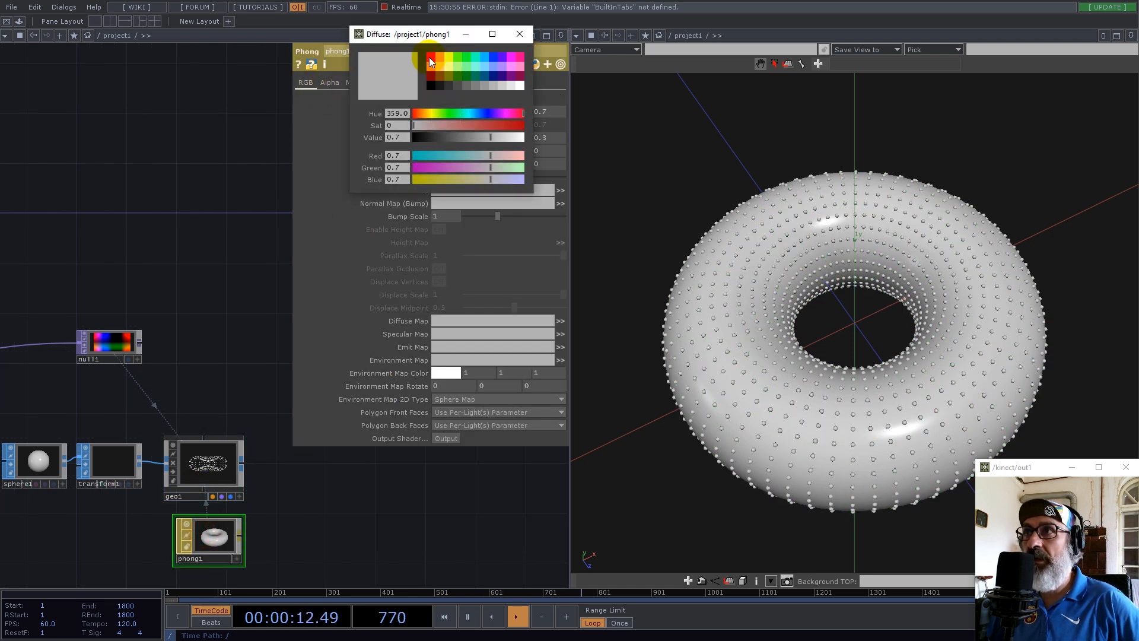
{"action": "left_click", "coordinate": [429, 57]}
{"action": "left_click", "coordinate": [520, 34]}
{"action": "left_click_drag", "start_coordinate": [831, 308], "coordinate": [904, 337]}
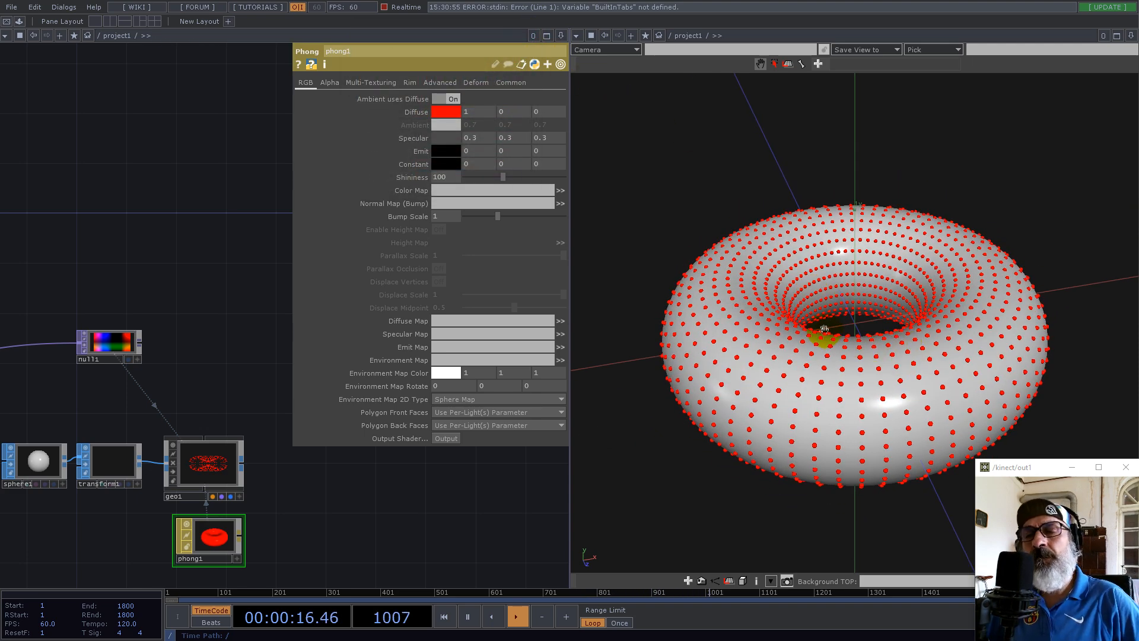
{"action": "left_click_drag", "start_coordinate": [818, 336], "coordinate": [838, 378]}
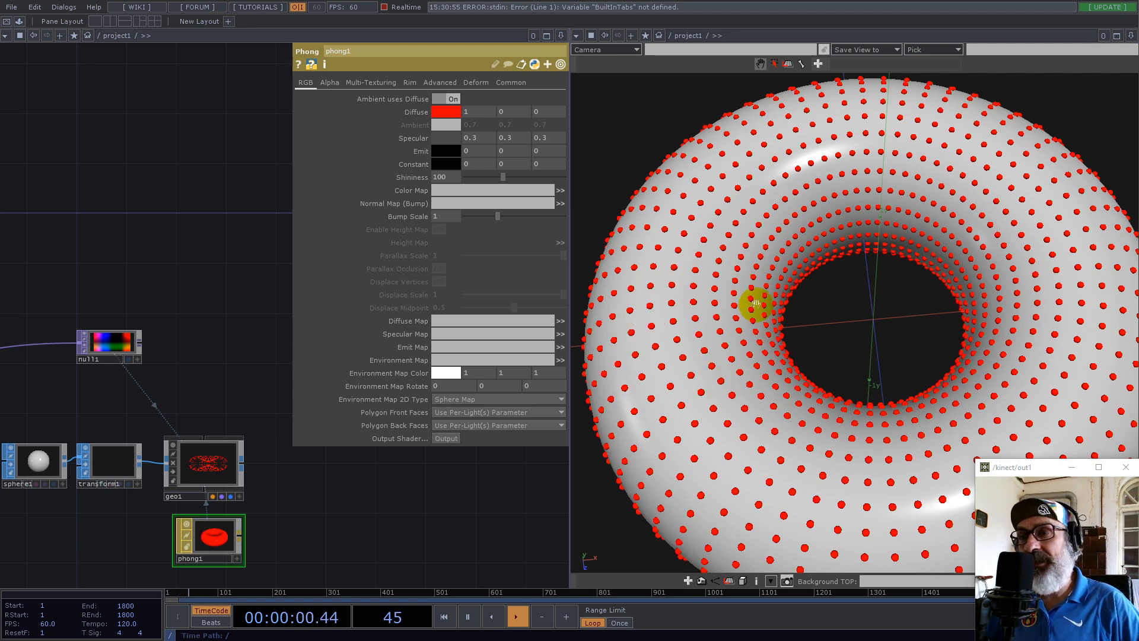
Step: Move Torus_PointCloud and torus1 farther away from null1 to make room in the network
{"action": "scroll", "coordinate": [152, 315], "scroll_direction": "down", "scroll_amount": 5}
{"action": "left_click_drag", "start_coordinate": [77, 268], "coordinate": [160, 389]}
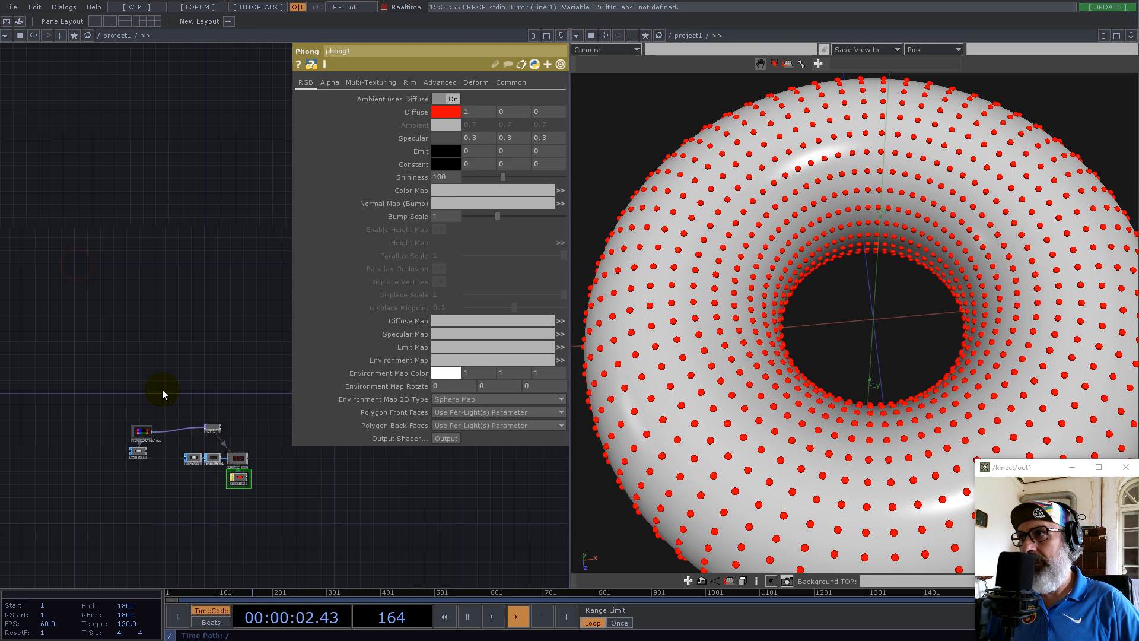
{"action": "left_click", "coordinate": [154, 452]}
{"action": "left_click_drag", "start_coordinate": [155, 452], "coordinate": [99, 434]}
{"action": "left_click_drag", "start_coordinate": [127, 374], "coordinate": [265, 373]}
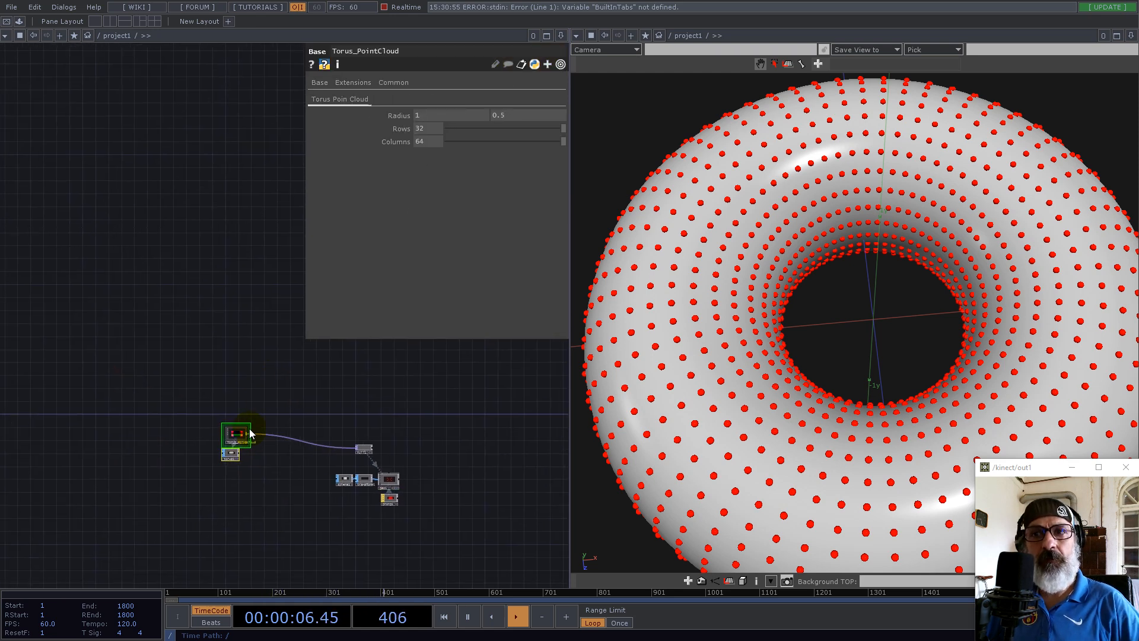
Step: Add a Noise TOP beside Torus_PointCloud and wire Torus_PointCloud's output into both of its inputs
{"action": "scroll", "coordinate": [250, 439], "scroll_direction": "up", "scroll_amount": 4}
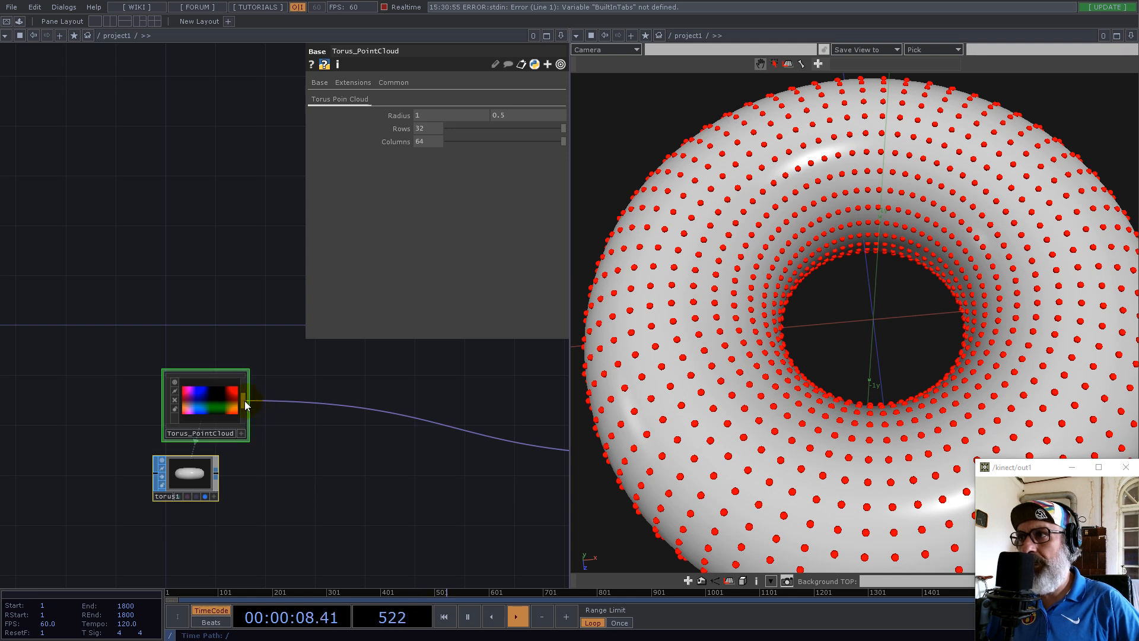
{"action": "right_click", "coordinate": [245, 402]}
{"action": "type", "text": "noi"}
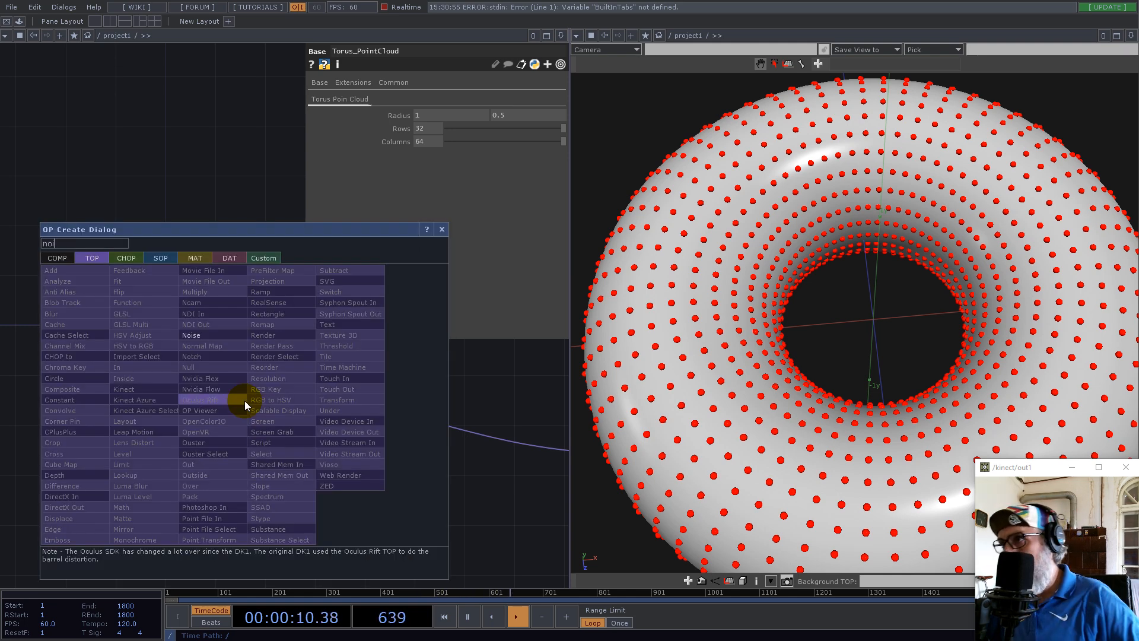
{"action": "left_click", "coordinate": [206, 336]}
{"action": "left_click", "coordinate": [350, 365]}
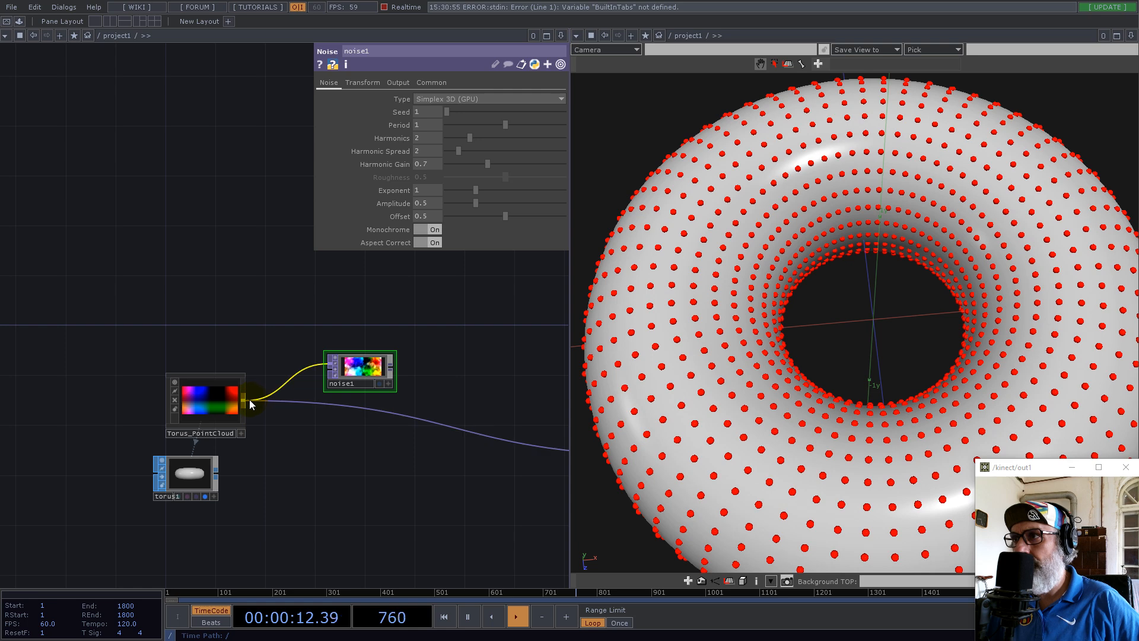
{"action": "left_click_drag", "start_coordinate": [356, 371], "coordinate": [344, 383]}
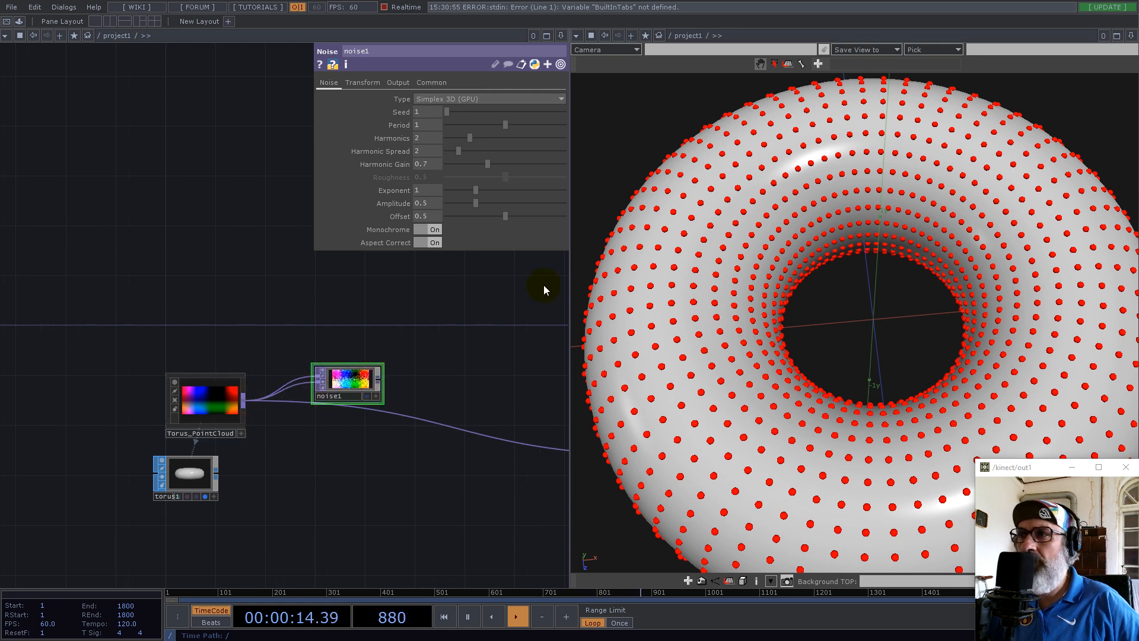
Step: Set noise1's Offset and Amplitude to 0 and insert it into the wire between Torus_PointCloud and null1
{"action": "left_click_drag", "start_coordinate": [505, 216], "coordinate": [360, 218]}
{"action": "left_click_drag", "start_coordinate": [471, 206], "coordinate": [380, 202]}
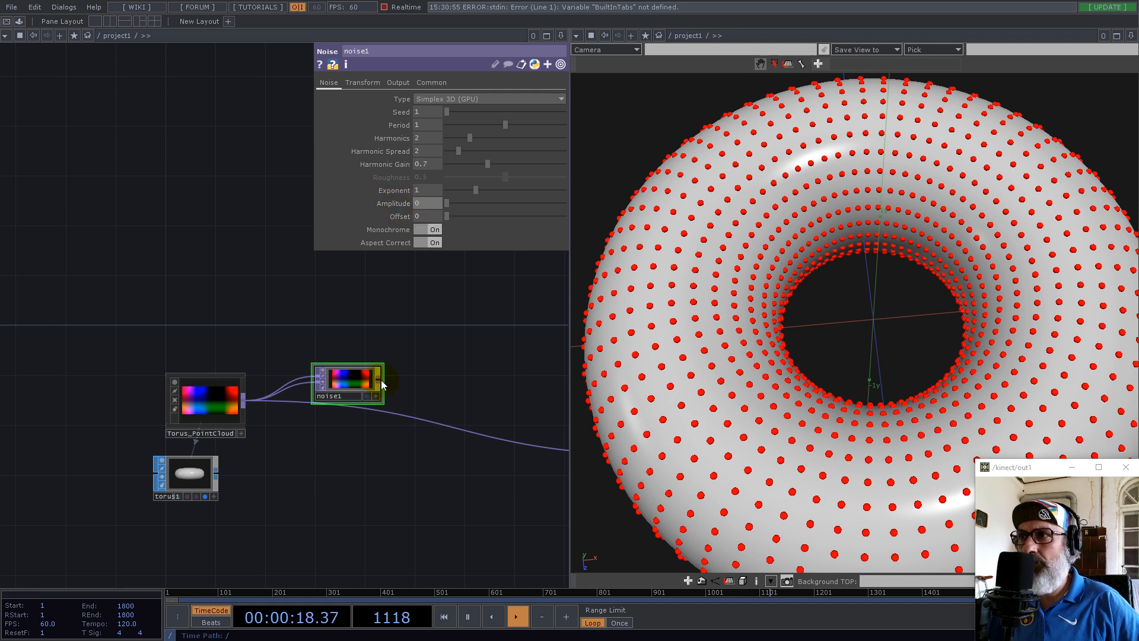
{"action": "left_click_drag", "start_coordinate": [344, 382], "coordinate": [299, 402]}
Step: Turn off Monochrome on noise1 and set its Amplitude to 0.08
{"action": "left_click_drag", "start_coordinate": [808, 410], "coordinate": [769, 355]}
{"action": "left_click_drag", "start_coordinate": [448, 205], "coordinate": [462, 202]}
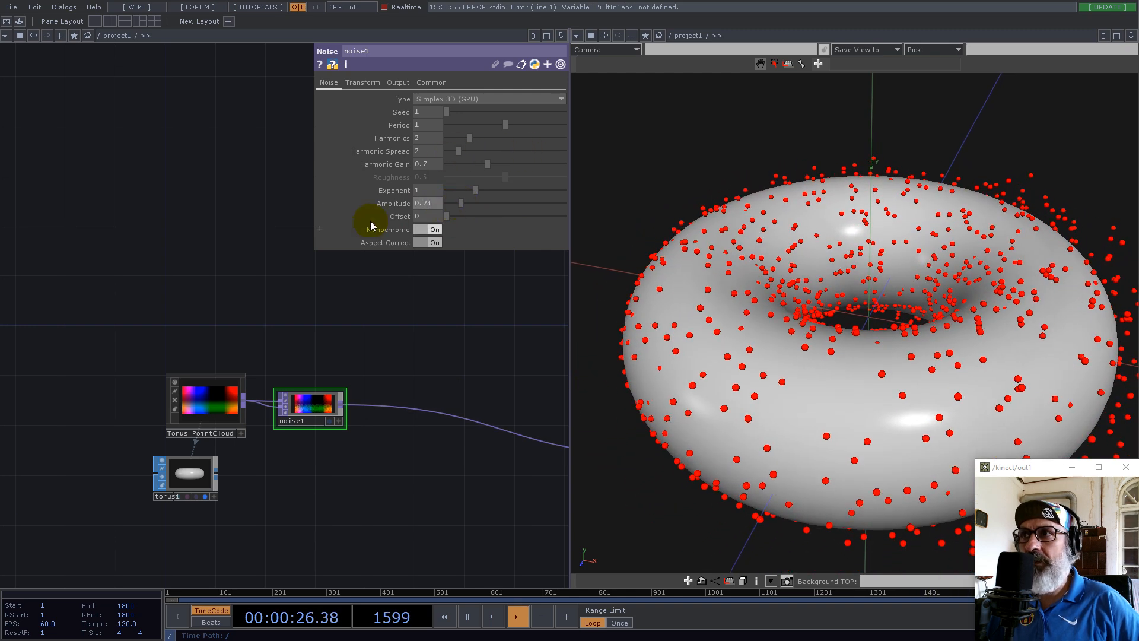
{"action": "left_click", "coordinate": [435, 231]}
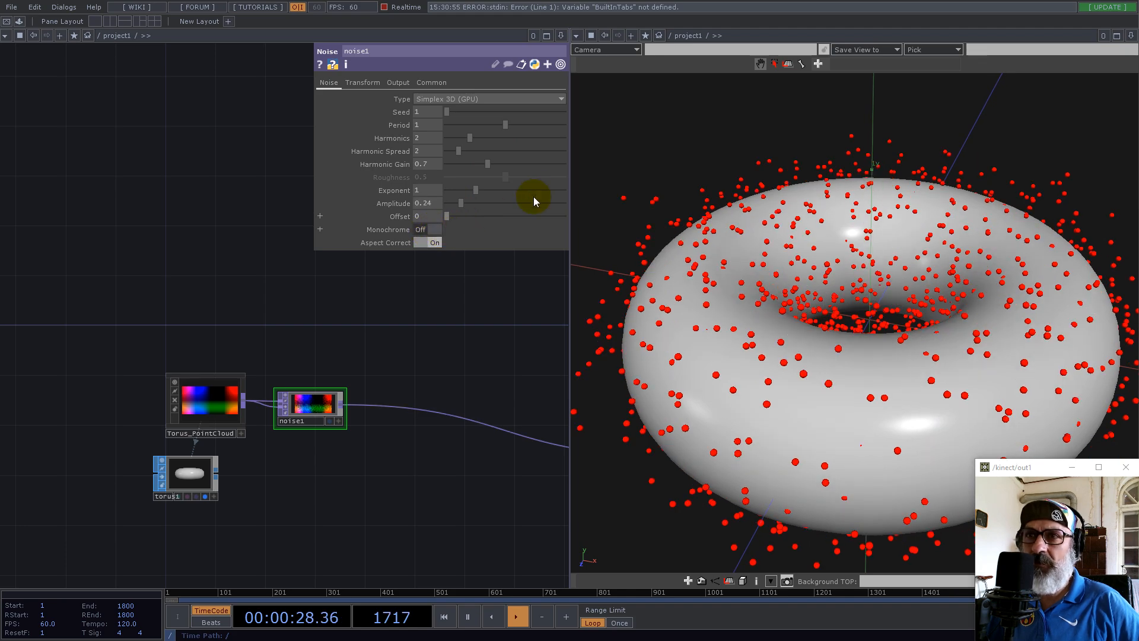
{"action": "left_click_drag", "start_coordinate": [464, 201], "coordinate": [451, 203]}
Step: Examine the noise-displaced spheres around the torus in wireframe display, and return the viewer to shaded display
{"action": "left_click_drag", "start_coordinate": [1017, 387], "coordinate": [932, 303]}
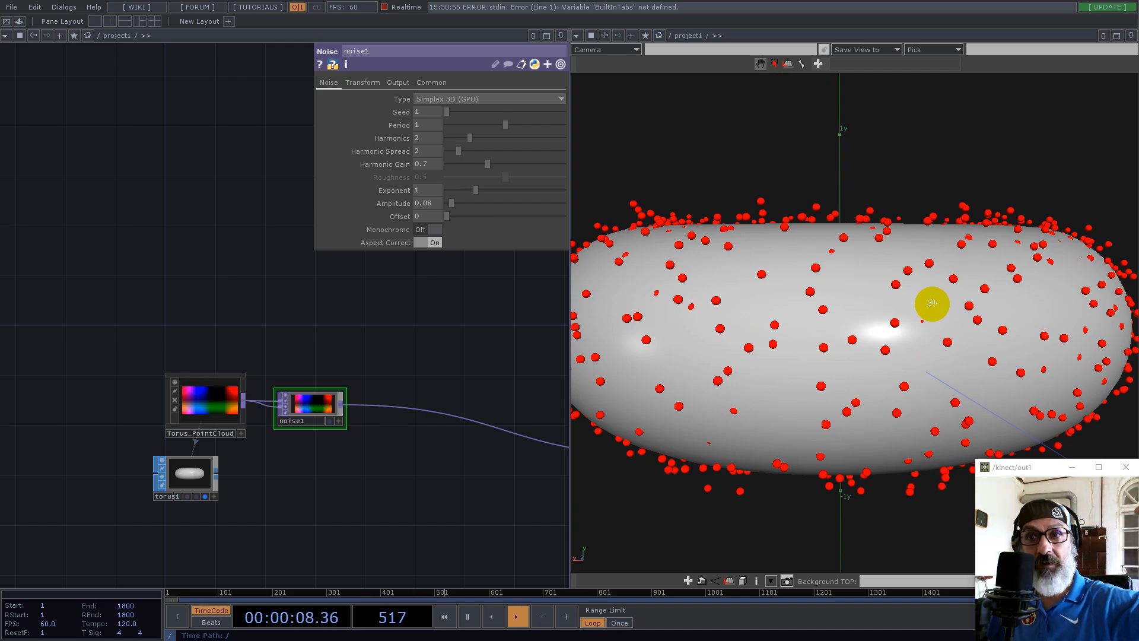
{"action": "key", "text": "w"}
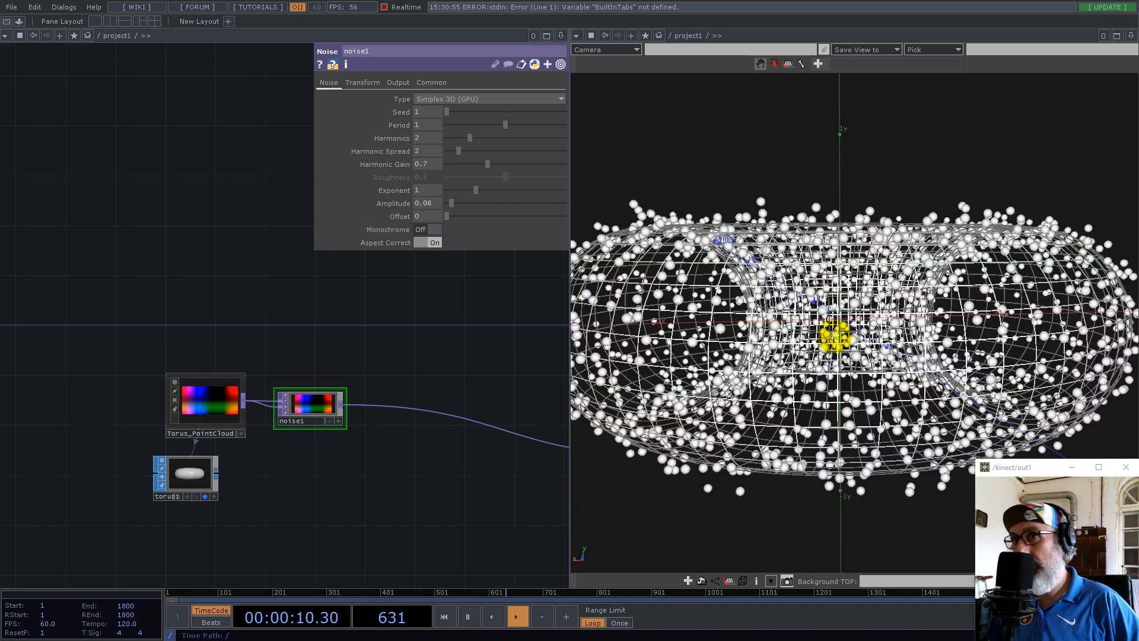
{"action": "left_click_drag", "start_coordinate": [847, 300], "coordinate": [902, 305]}
{"action": "left_click_drag", "start_coordinate": [742, 346], "coordinate": [684, 371]}
{"action": "left_click_drag", "start_coordinate": [786, 354], "coordinate": [765, 338]}
{"action": "key", "text": "w"}
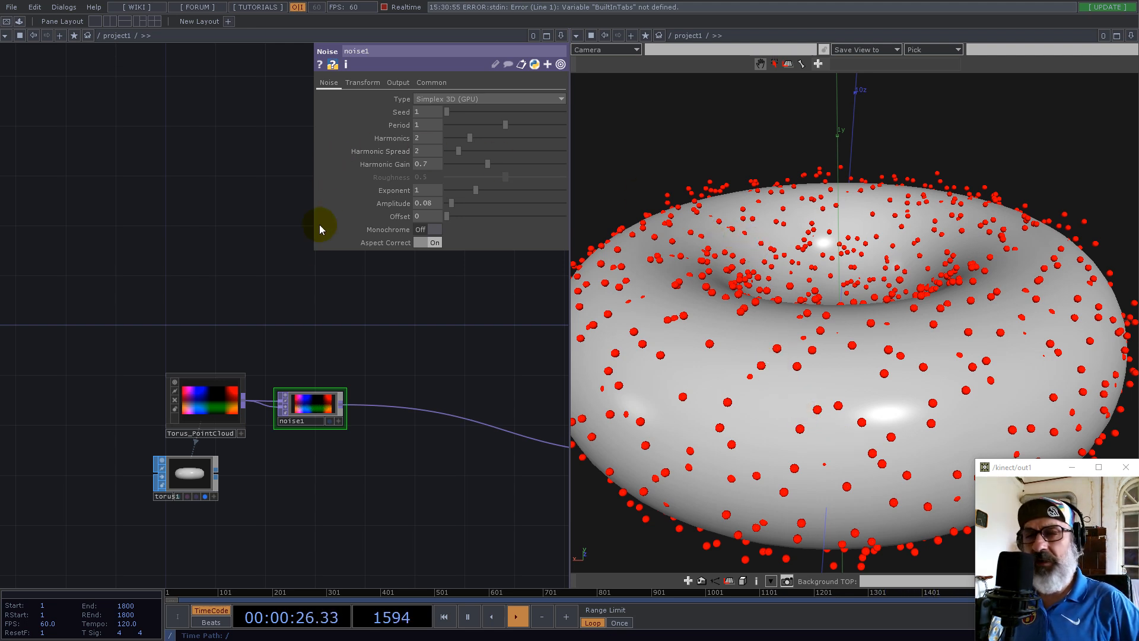
Step: Inside Torus_PointCloud, examine reorder5 as points, restore its image view and return to project1
{"action": "double_click", "coordinate": [204, 404]}
{"action": "scroll", "coordinate": [162, 328], "scroll_direction": "up", "scroll_amount": 10}
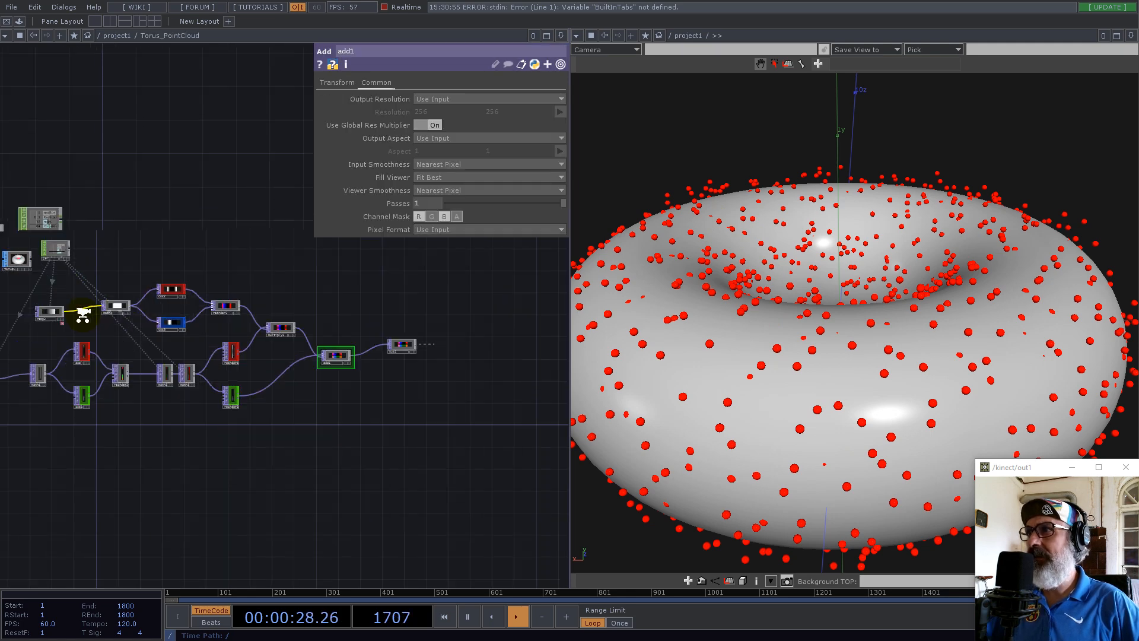
{"action": "scroll", "coordinate": [307, 318], "scroll_direction": "up", "scroll_amount": 5}
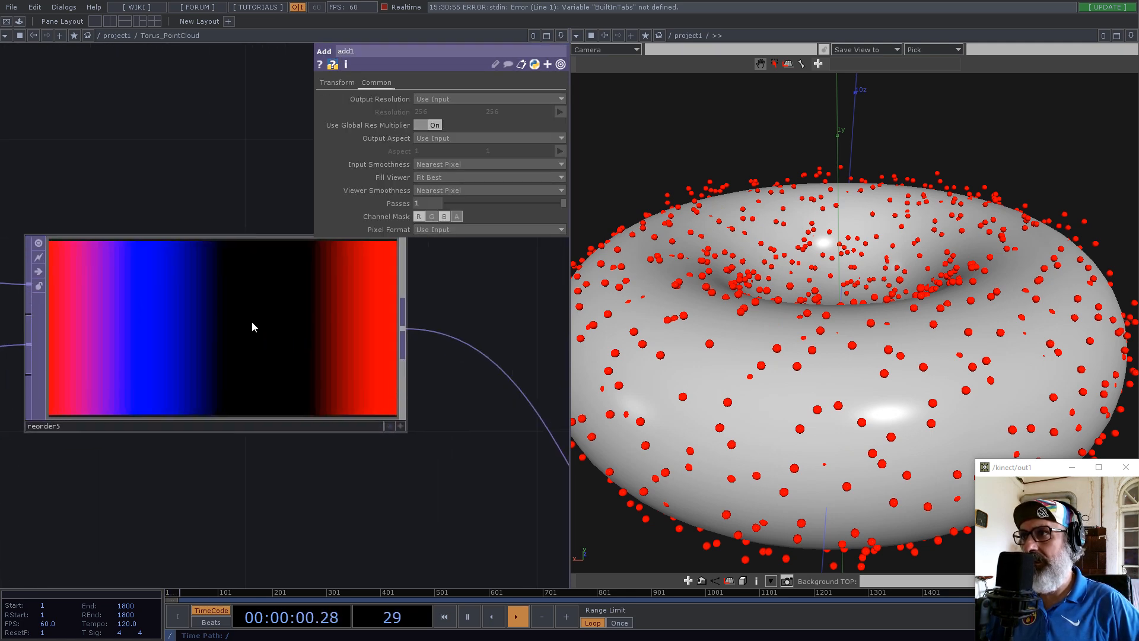
{"action": "right_click", "coordinate": [286, 375]}
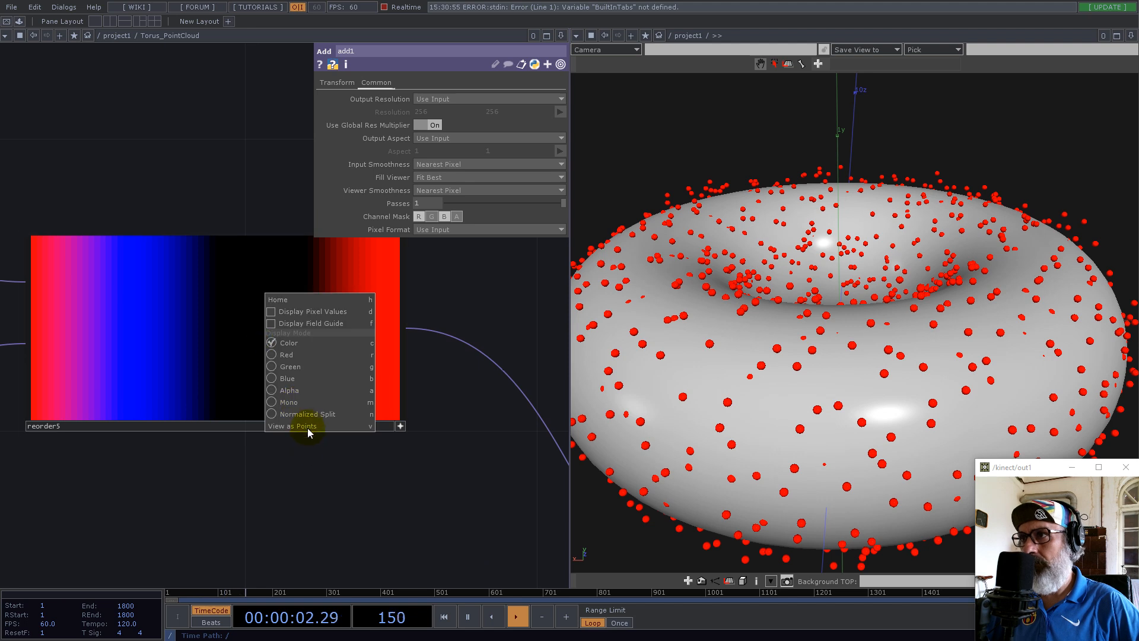
{"action": "left_click", "coordinate": [302, 428]}
{"action": "left_click_drag", "start_coordinate": [228, 357], "coordinate": [254, 333]}
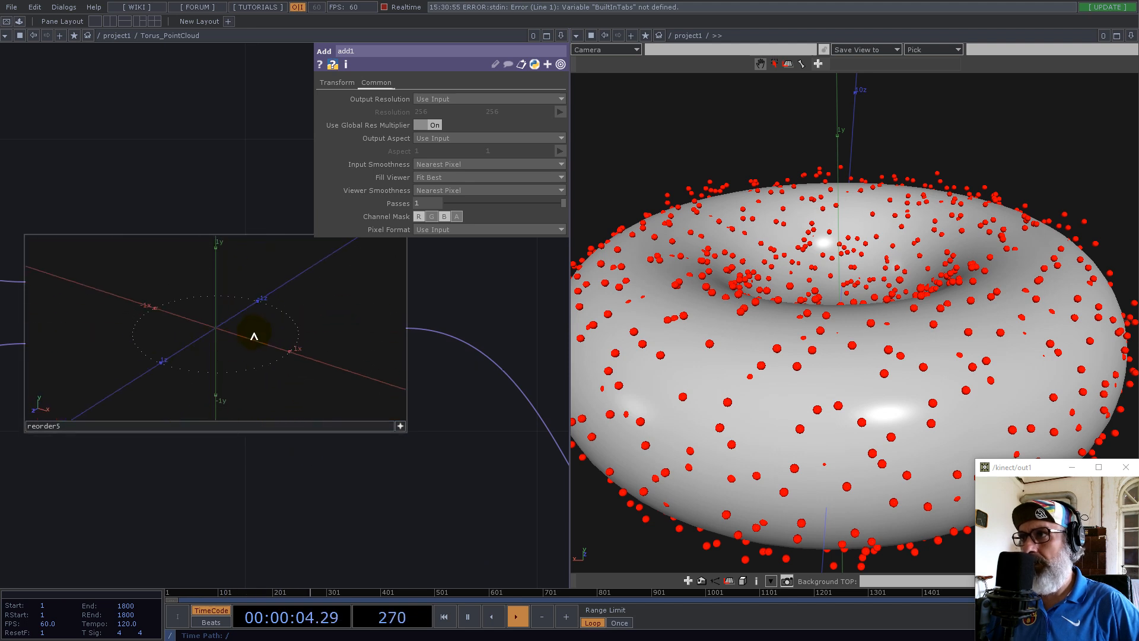
{"action": "right_click", "coordinate": [261, 341]}
{"action": "left_click", "coordinate": [299, 456]}
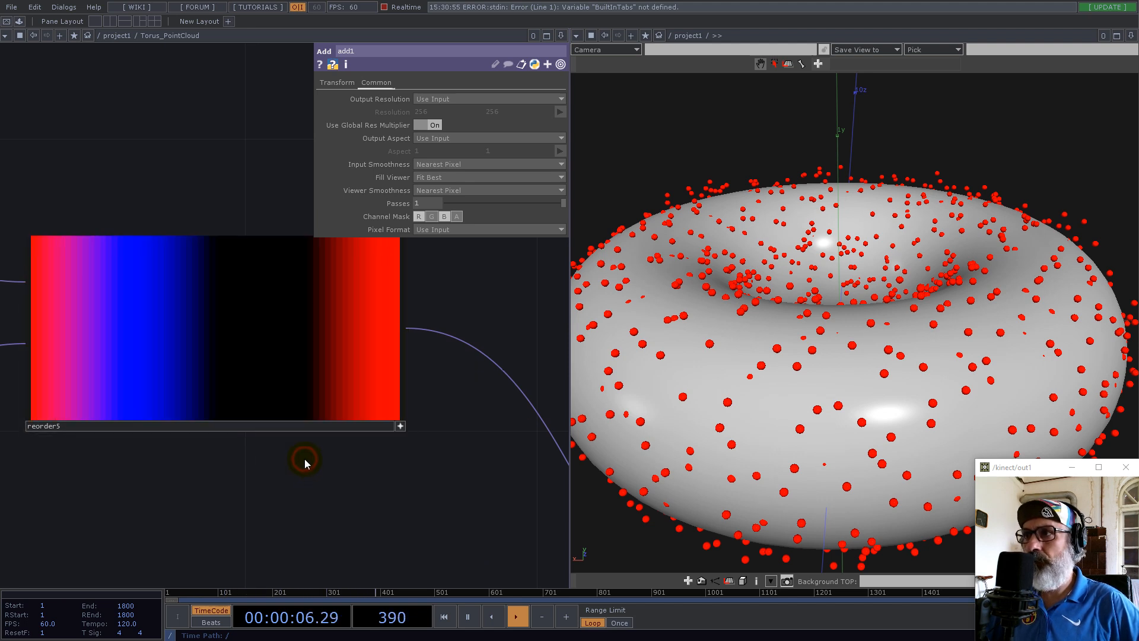
{"action": "scroll", "coordinate": [305, 368], "scroll_direction": "down", "scroll_amount": 5}
{"action": "scroll", "coordinate": [329, 426], "scroll_direction": "down", "scroll_amount": 5}
{"action": "scroll", "coordinate": [336, 407], "scroll_direction": "up", "scroll_amount": 7}
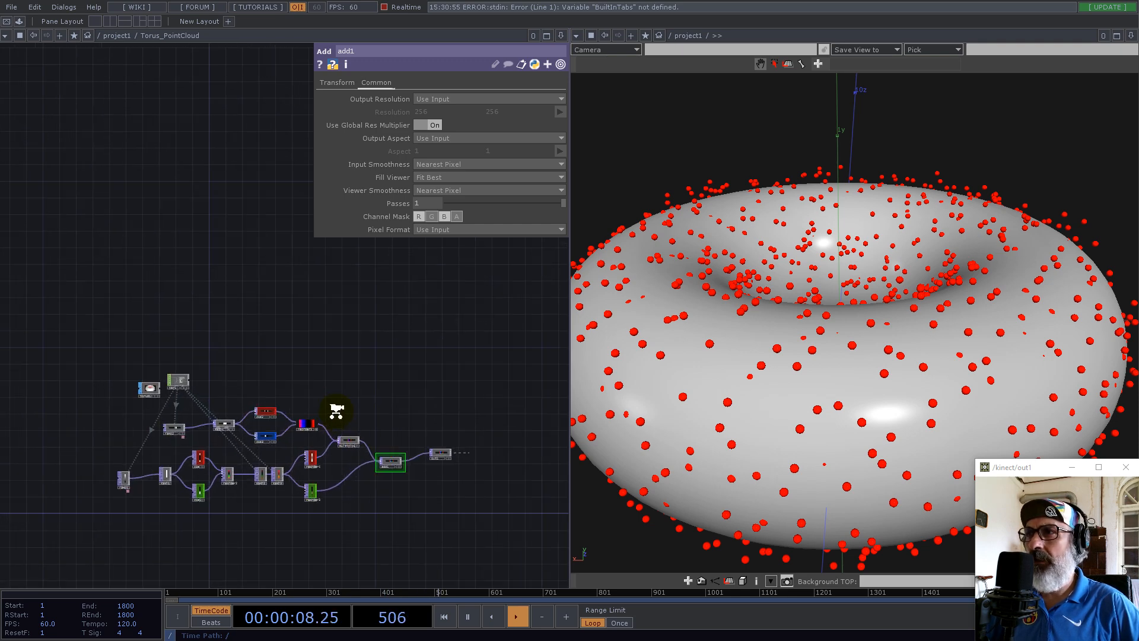
{"action": "scroll", "coordinate": [194, 354], "scroll_direction": "up", "scroll_amount": 5}
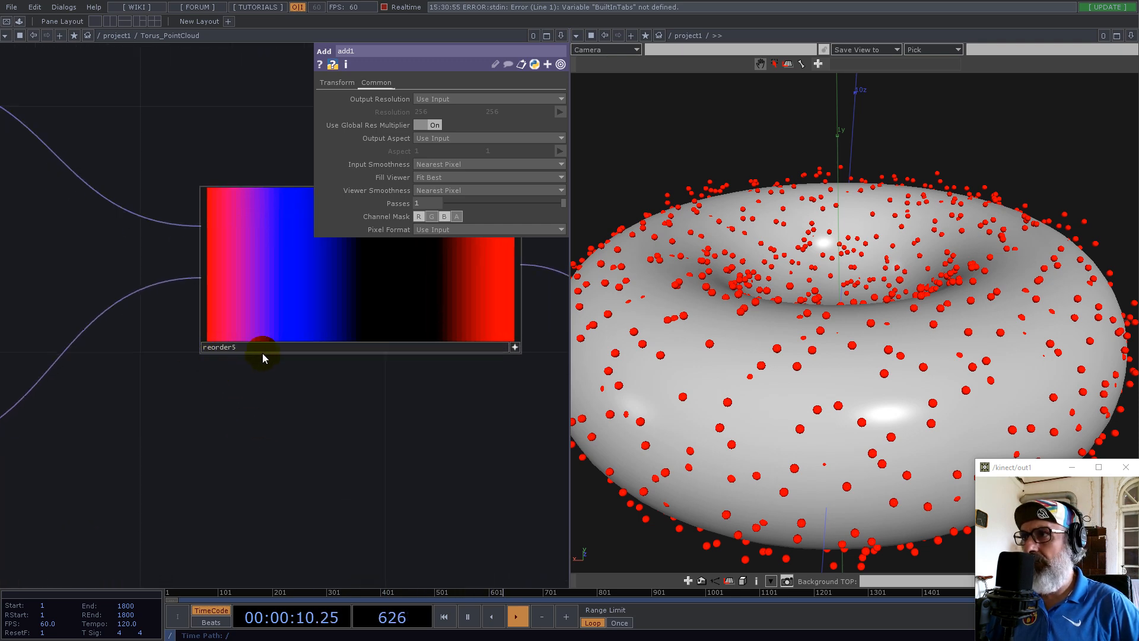
{"action": "scroll", "coordinate": [234, 377], "scroll_direction": "down", "scroll_amount": 10}
{"action": "scroll", "coordinate": [233, 376], "scroll_direction": "down", "scroll_amount": 3}
Step: Add a Select TOP in the empty space above Torus_PointCloud
{"action": "double_click", "coordinate": [221, 236]}
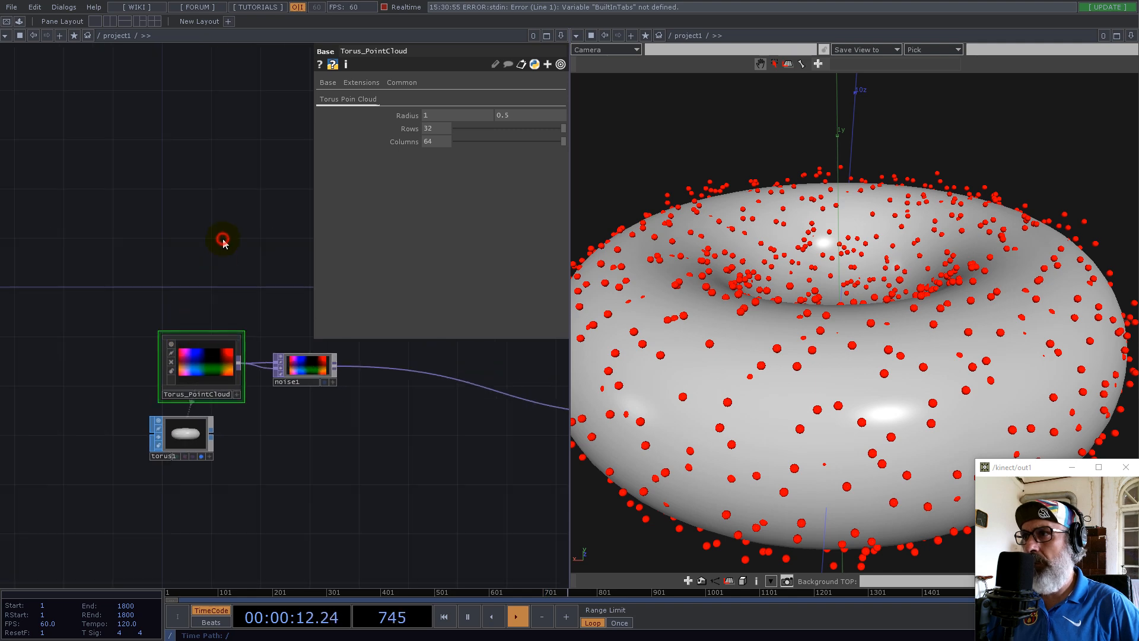
{"action": "type", "text": "sel"}
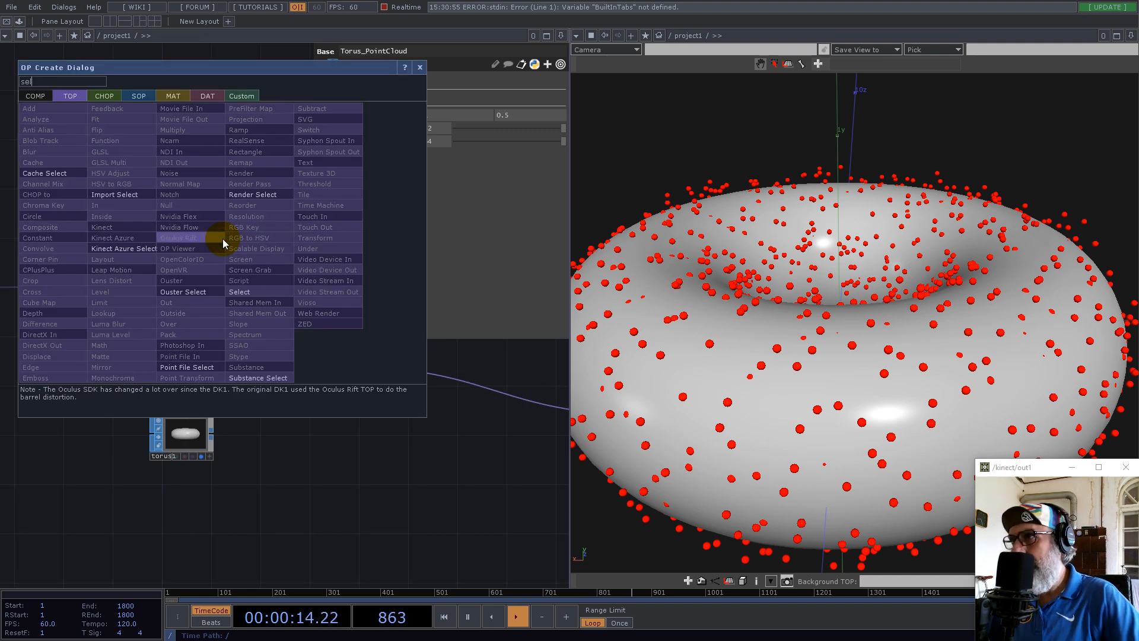
{"action": "left_click", "coordinate": [234, 281]}
{"action": "left_click", "coordinate": [243, 249]}
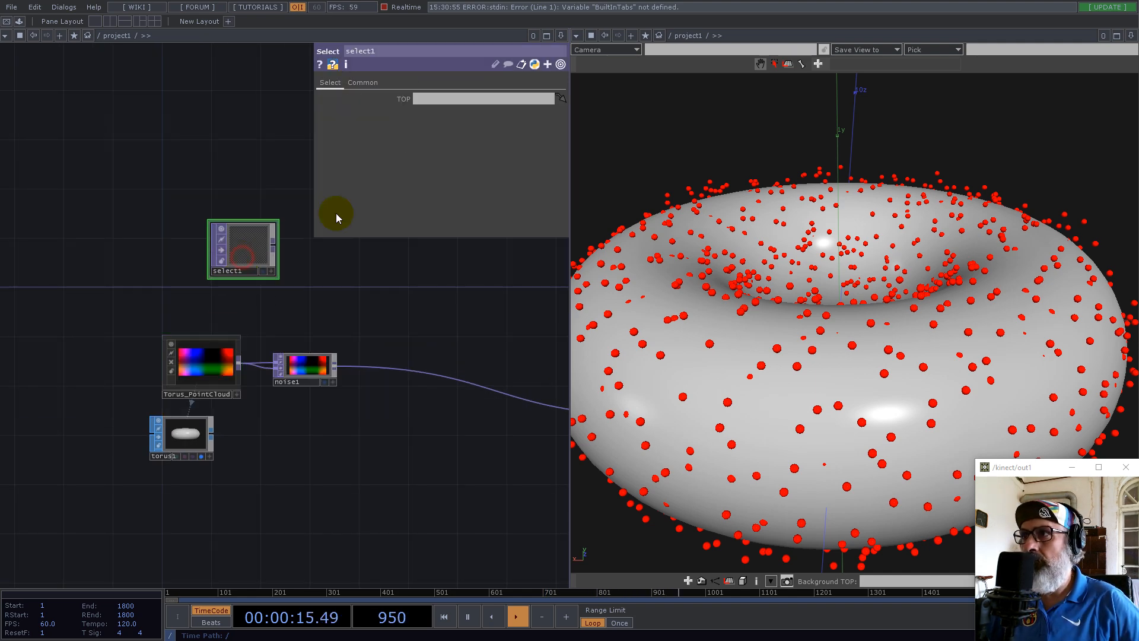
Step: Set select1's TOP reference to Torus_PointCloud/reorder5
{"action": "left_click", "coordinate": [215, 370]}
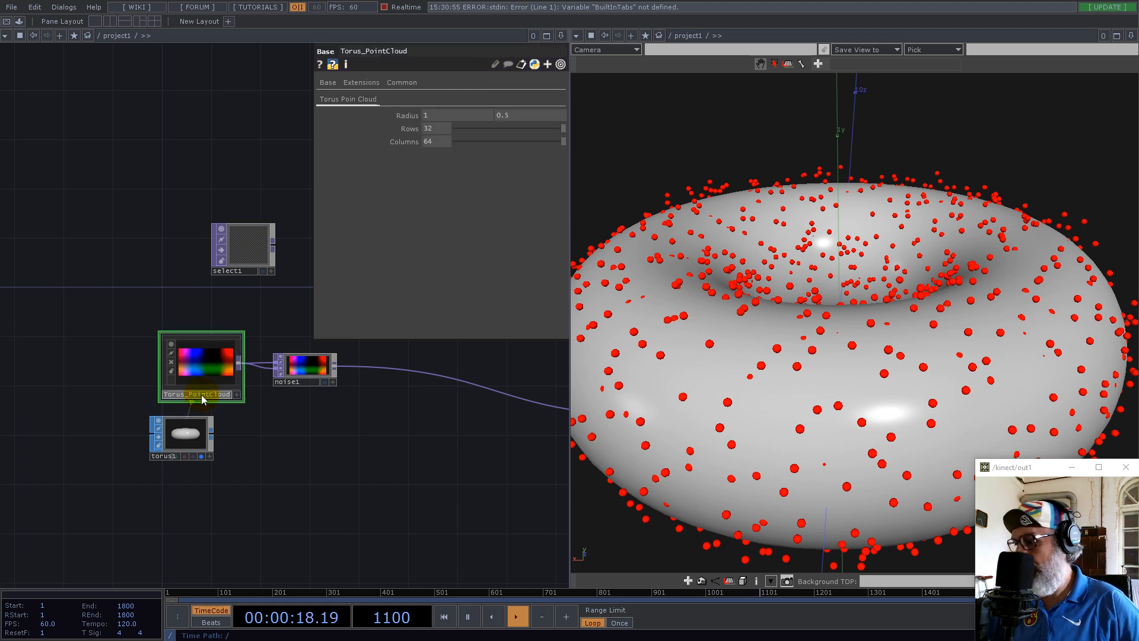
{"action": "left_click", "coordinate": [255, 254]}
{"action": "left_click", "coordinate": [422, 100]}
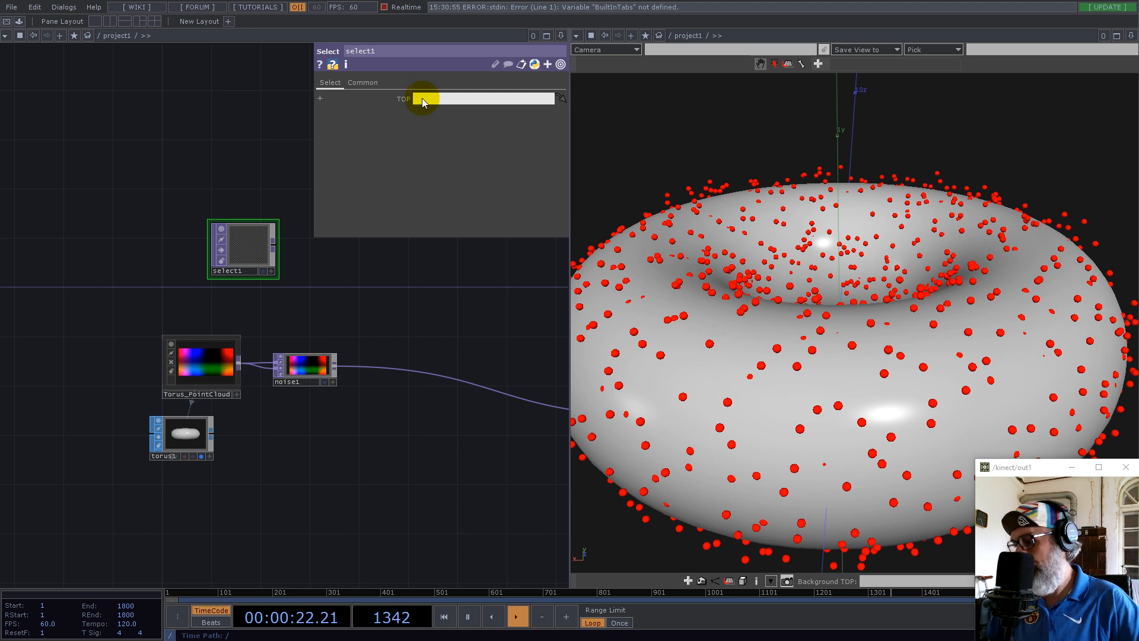
{"action": "type", "text": "Torus_PointCloud"}
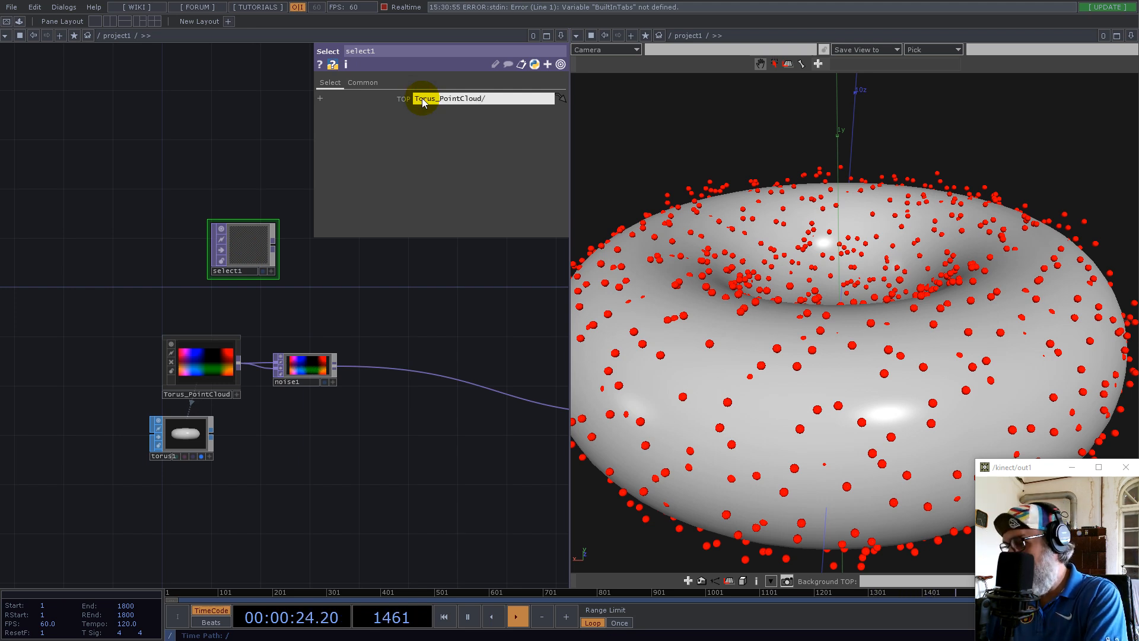
{"action": "type", "text": "/reorder5"}
{"action": "key", "text": "Return"}
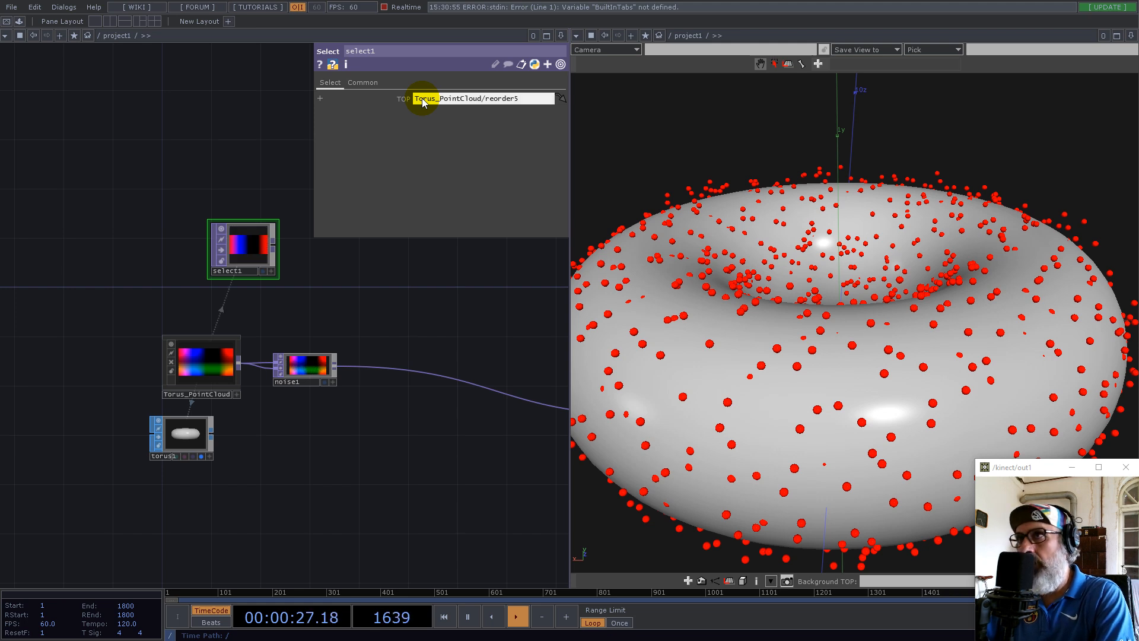
Step: Add the pixelate component from the ImageFilters collection to project1 and wire Torus_PointCloud's output into its input
{"action": "right_click", "coordinate": [269, 223]}
{"action": "left_click_drag", "start_coordinate": [250, 252], "coordinate": [355, 351]}
{"action": "scroll", "coordinate": [320, 315], "scroll_direction": "up", "scroll_amount": 4}
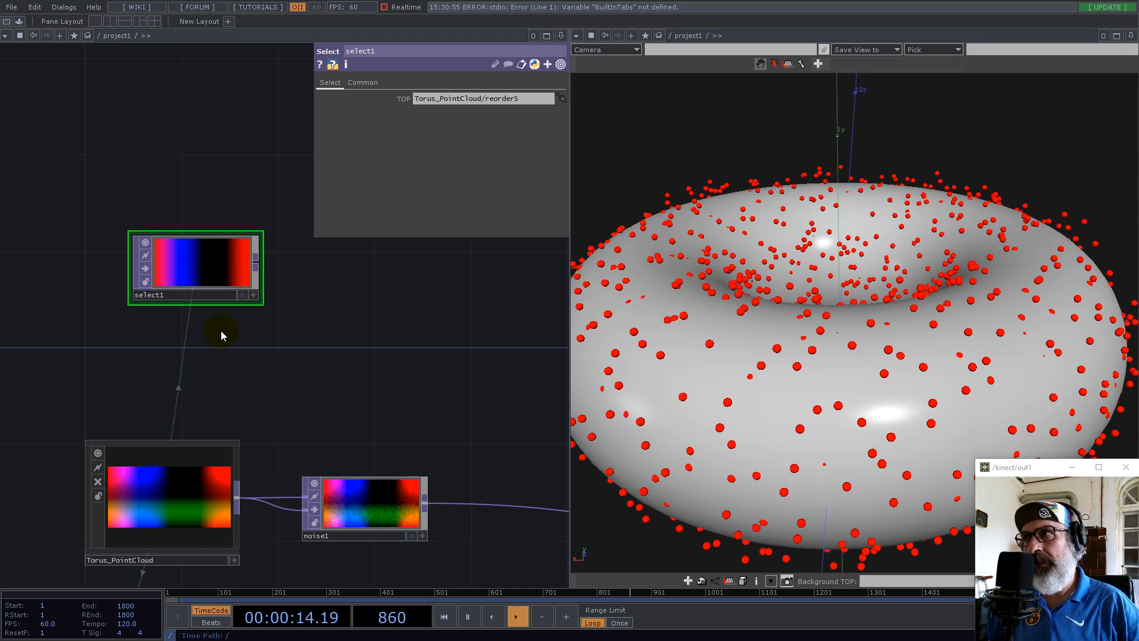
{"action": "left_click", "coordinate": [20, 22]}
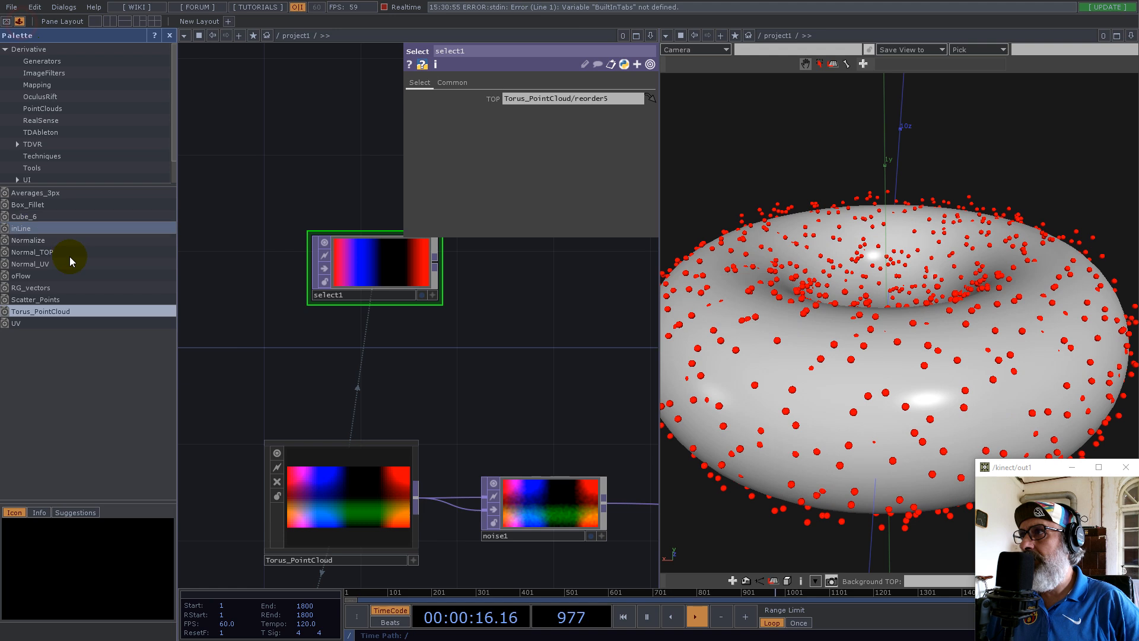
{"action": "left_click", "coordinate": [45, 73]}
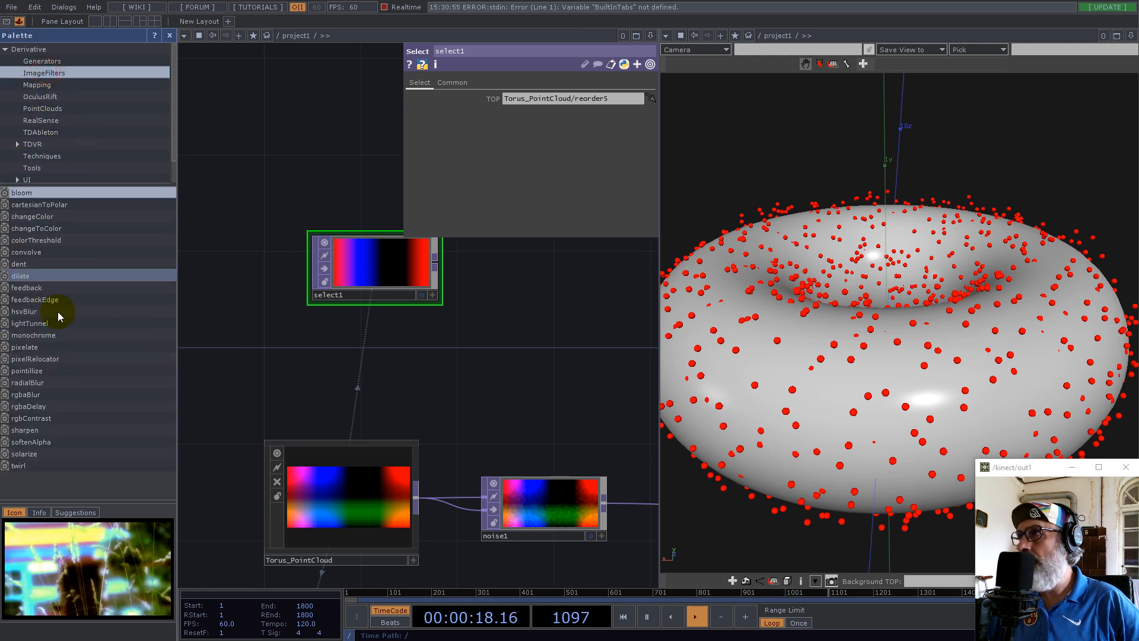
{"action": "left_click_drag", "start_coordinate": [32, 347], "coordinate": [519, 386]}
{"action": "left_click_drag", "start_coordinate": [416, 497], "coordinate": [526, 348]}
Step: Set pixelate's Horizontal Pixel Size to 1 and link its Vertical Pixel Size to Torus_PointCloud's Rows parameter
{"action": "left_click_drag", "start_coordinate": [522, 425], "coordinate": [229, 470]}
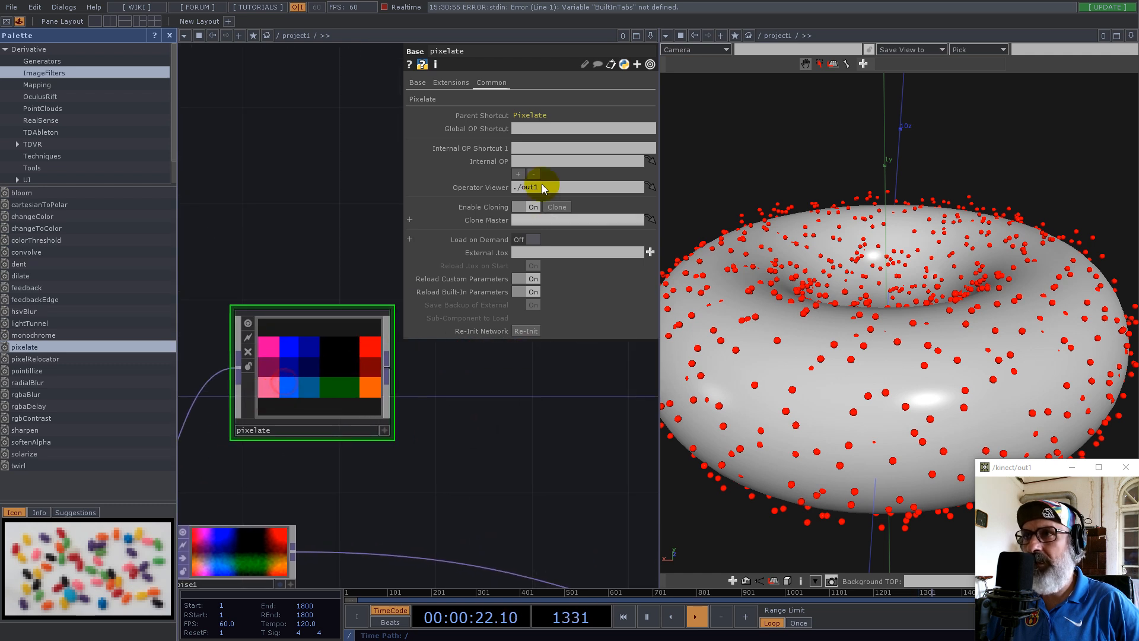
{"action": "left_click", "coordinate": [422, 99]}
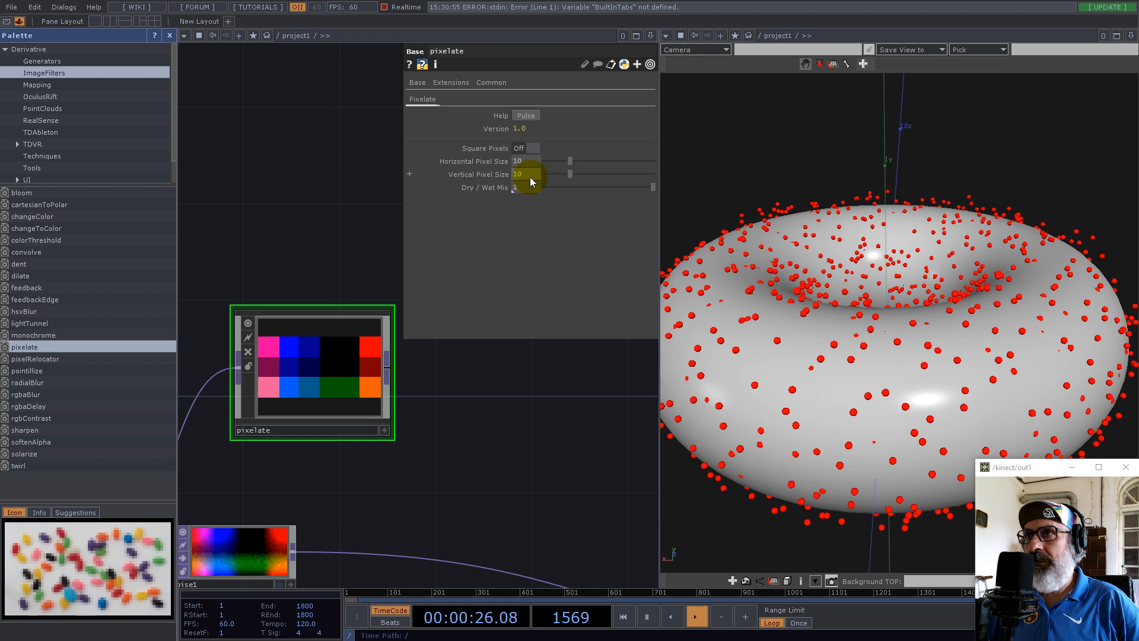
{"action": "left_click_drag", "start_coordinate": [593, 425], "coordinate": [610, 415]}
{"action": "scroll", "coordinate": [567, 405], "scroll_direction": "down", "scroll_amount": 5}
{"action": "scroll", "coordinate": [408, 469], "scroll_direction": "up", "scroll_amount": 3}
{"action": "left_click", "coordinate": [394, 438]}
{"action": "left_click_drag", "start_coordinate": [377, 327], "coordinate": [116, 415]}
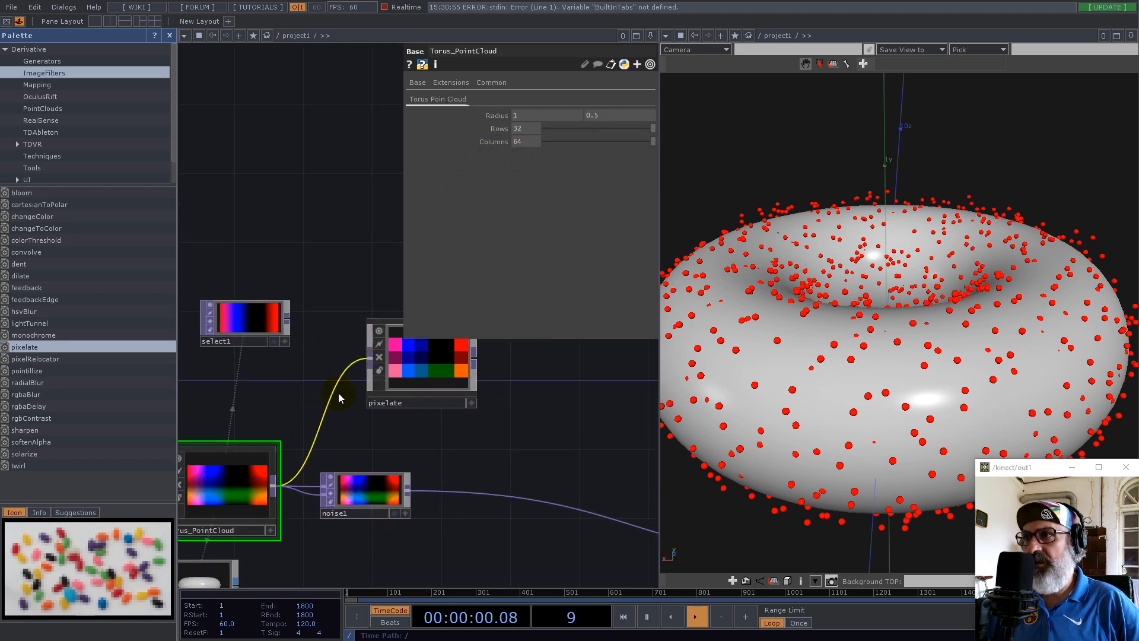
{"action": "left_click", "coordinate": [498, 141]}
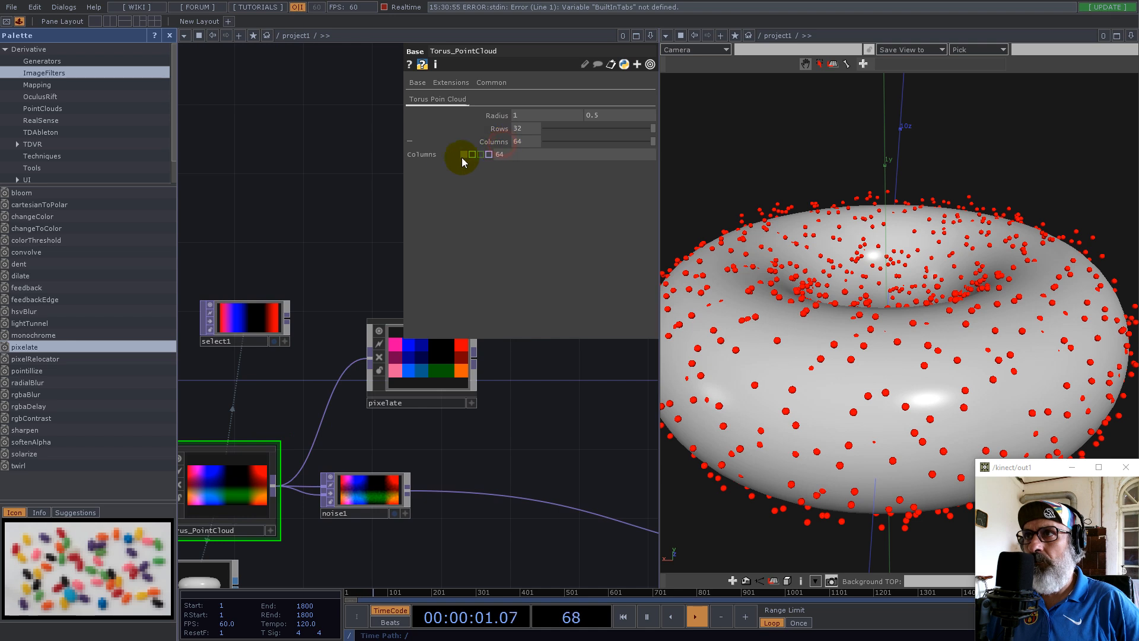
{"action": "left_click", "coordinate": [497, 129]}
{"action": "left_click", "coordinate": [401, 390]}
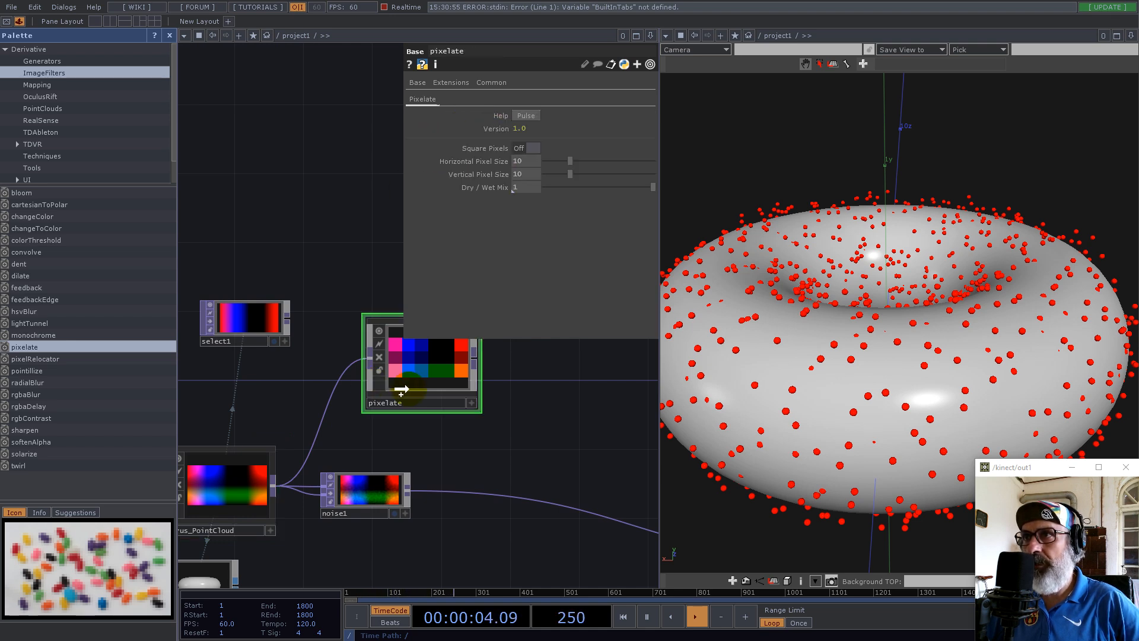
{"action": "left_click_drag", "start_coordinate": [521, 180], "coordinate": [449, 166]}
{"action": "left_click", "coordinate": [527, 172]}
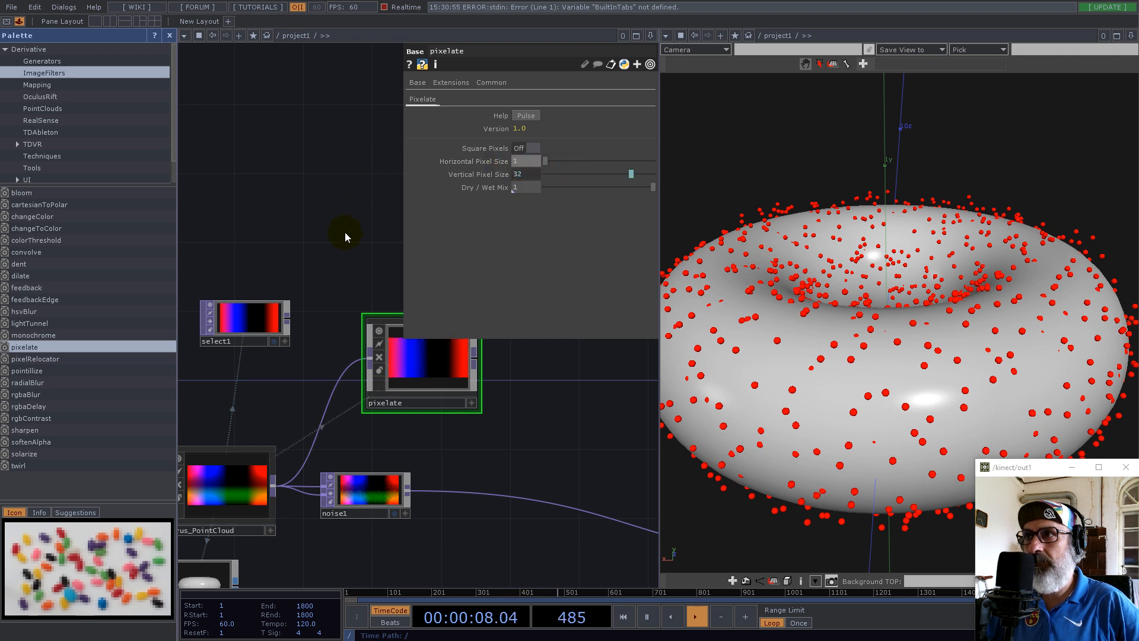
Step: Move select1 above pixelate and compare the two output images up close
{"action": "scroll", "coordinate": [356, 309], "scroll_direction": "up", "scroll_amount": 3}
{"action": "left_click_drag", "start_coordinate": [453, 378], "coordinate": [396, 408]}
{"action": "left_click", "coordinate": [225, 324]}
{"action": "left_click_drag", "start_coordinate": [226, 326], "coordinate": [407, 285]}
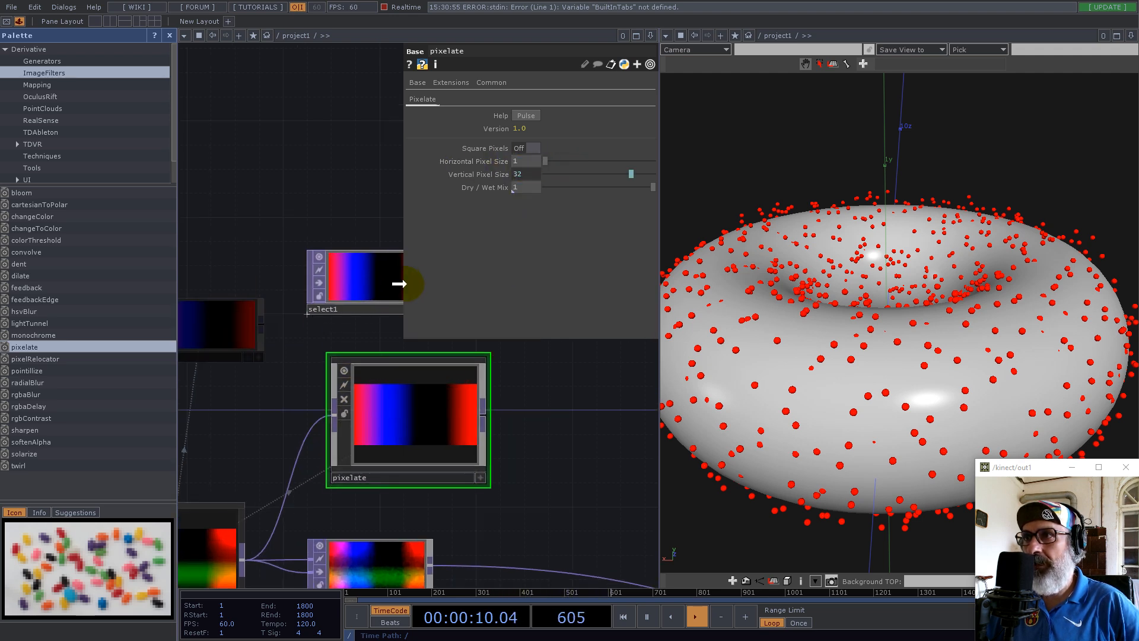
{"action": "scroll", "coordinate": [261, 400], "scroll_direction": "up", "scroll_amount": 5}
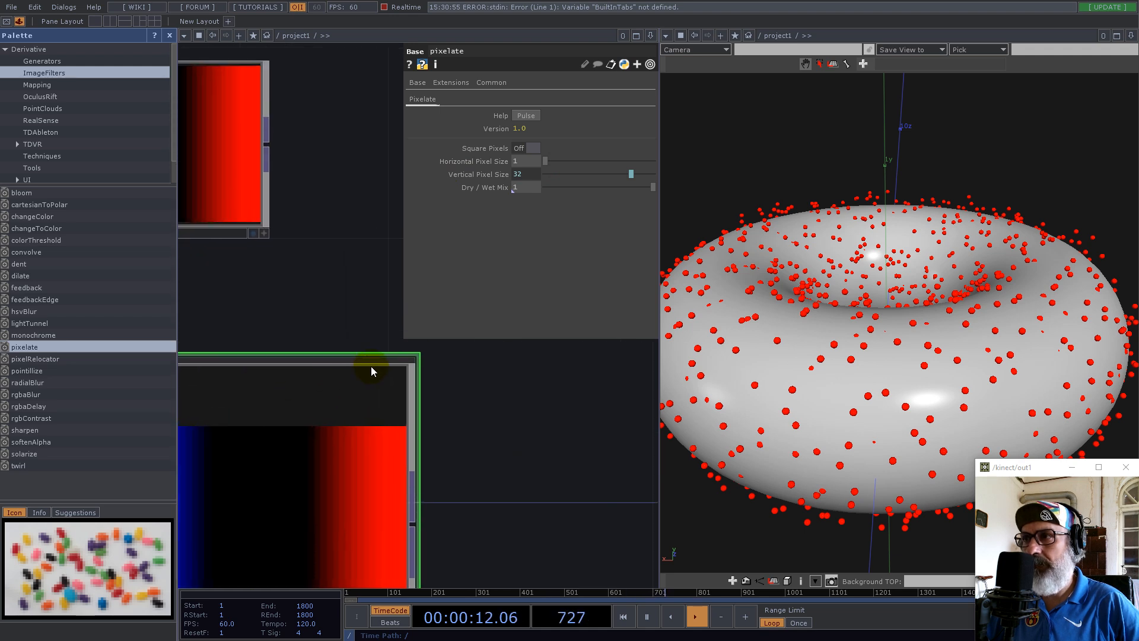
Step: Set pixelate aside above Torus_PointCloud with its viewer turned off and place select1 above noise1
{"action": "scroll", "coordinate": [500, 386], "scroll_direction": "down", "scroll_amount": 3}
{"action": "left_click_drag", "start_coordinate": [406, 432], "coordinate": [255, 301]}
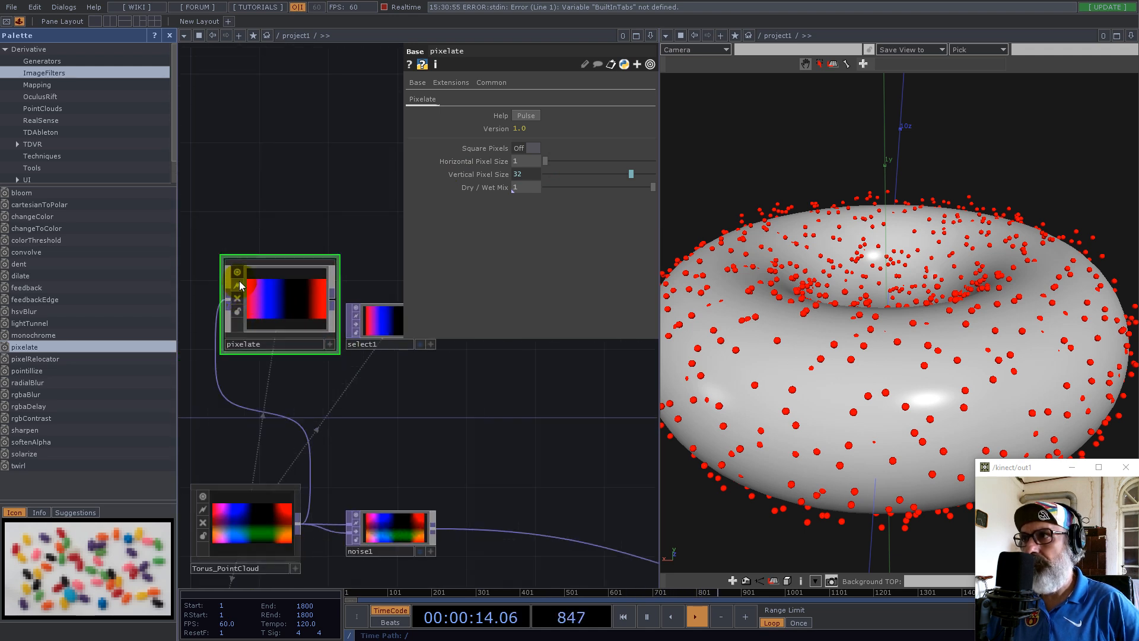
{"action": "scroll", "coordinate": [303, 352], "scroll_direction": "down", "scroll_amount": 3}
{"action": "left_click_drag", "start_coordinate": [358, 309], "coordinate": [358, 361]}
{"action": "scroll", "coordinate": [369, 369], "scroll_direction": "up", "scroll_amount": 3}
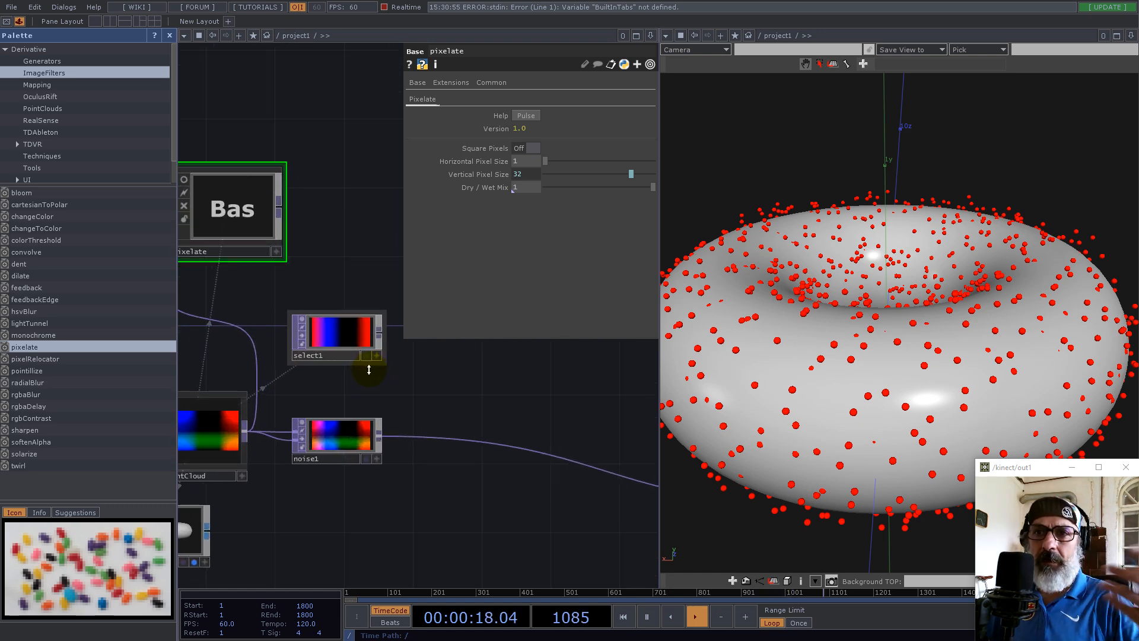
{"action": "left_click", "coordinate": [169, 35]}
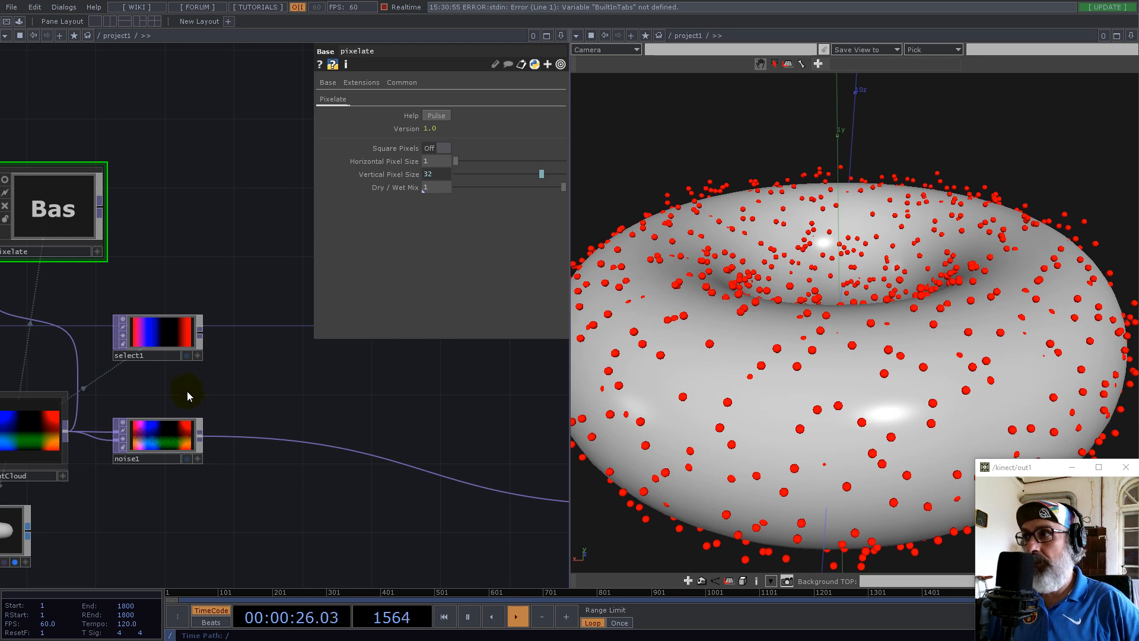
Step: Add a Subtract TOP after noise1 and wire select1 into its second input
{"action": "right_click", "coordinate": [201, 438]}
{"action": "type", "text": "sub"}
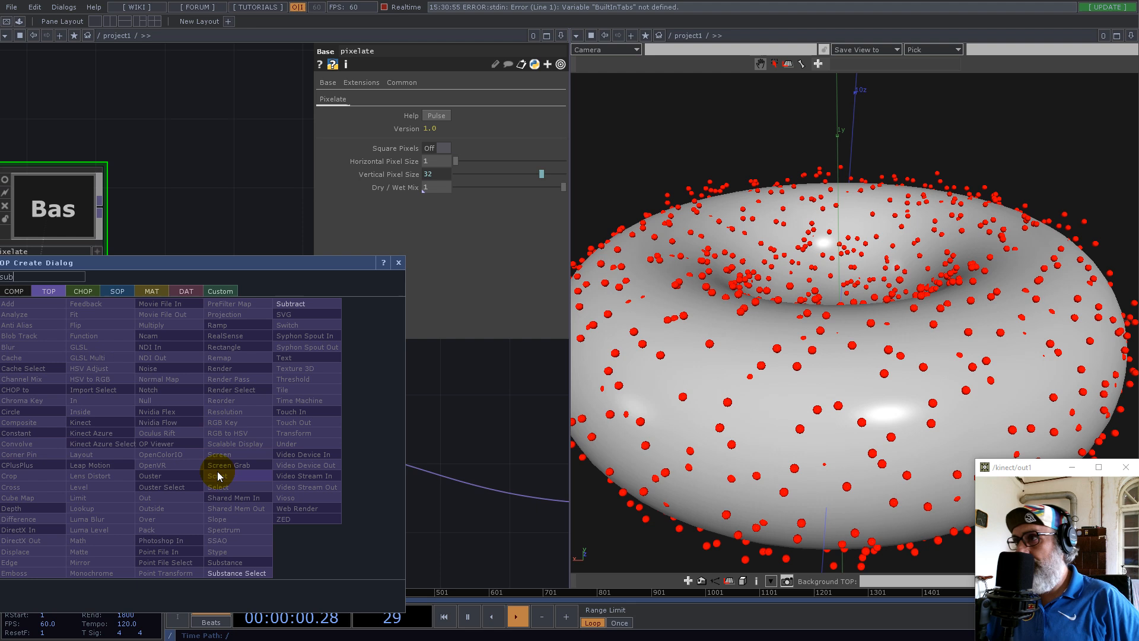
{"action": "left_click", "coordinate": [291, 303]}
{"action": "left_click", "coordinate": [296, 387]}
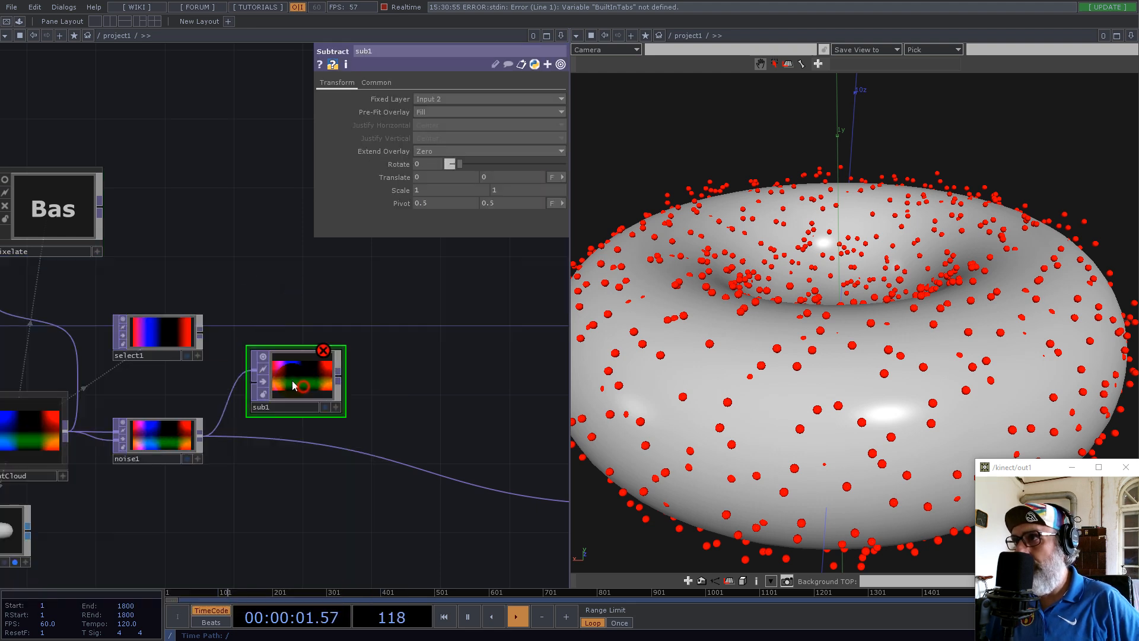
{"action": "left_click_drag", "start_coordinate": [200, 333], "coordinate": [306, 391]}
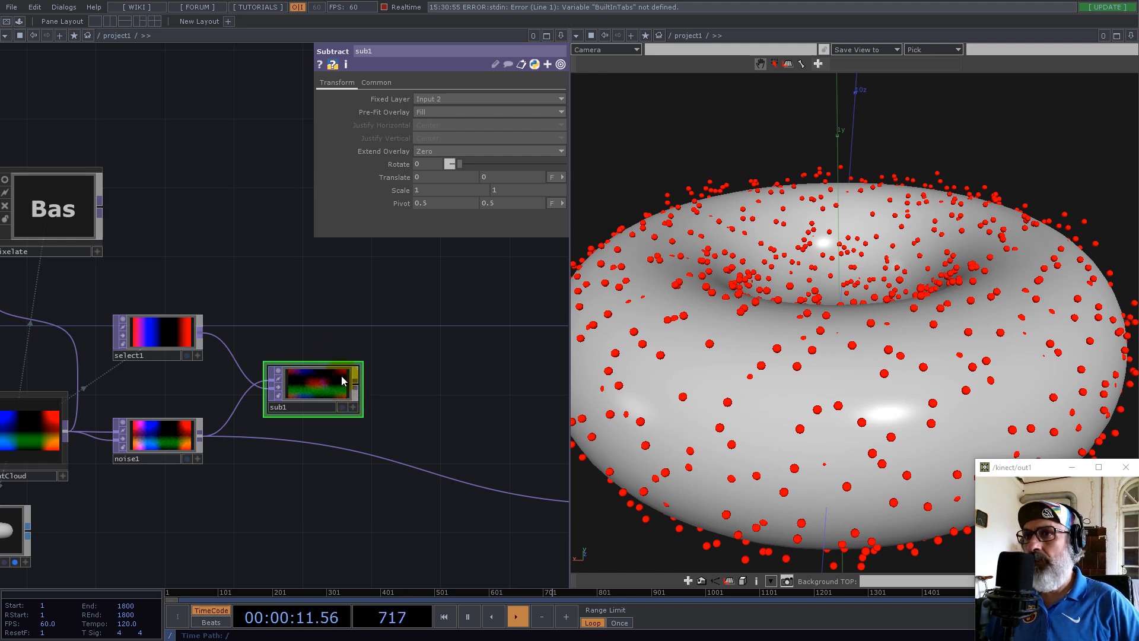
{"action": "left_click_drag", "start_coordinate": [323, 326], "coordinate": [358, 320]}
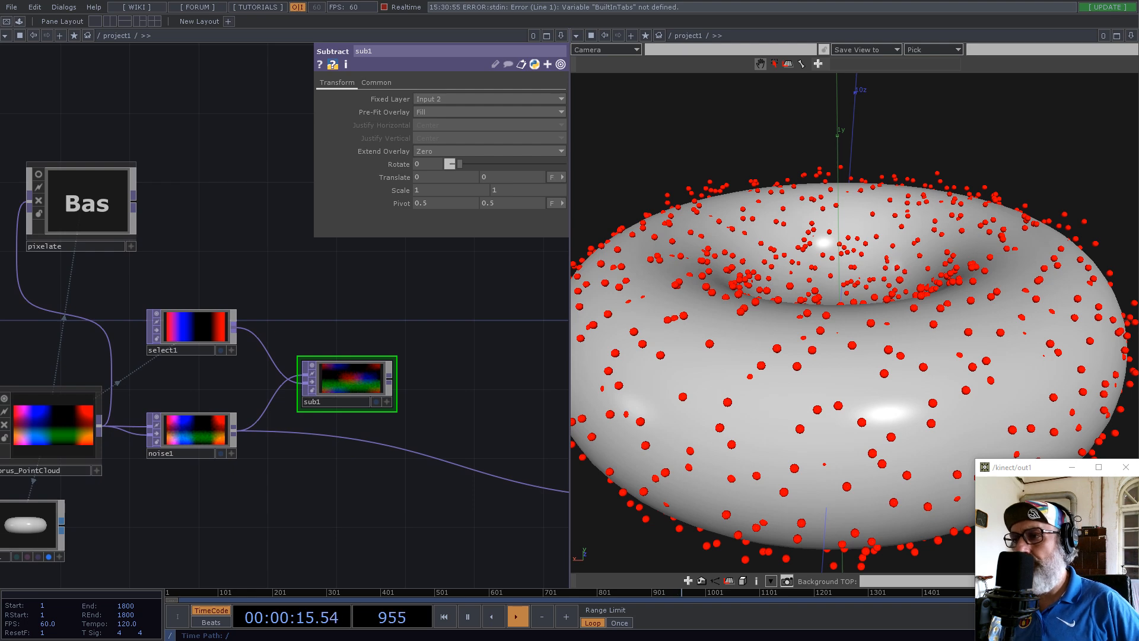
{"action": "key", "text": "alt+Tab"}
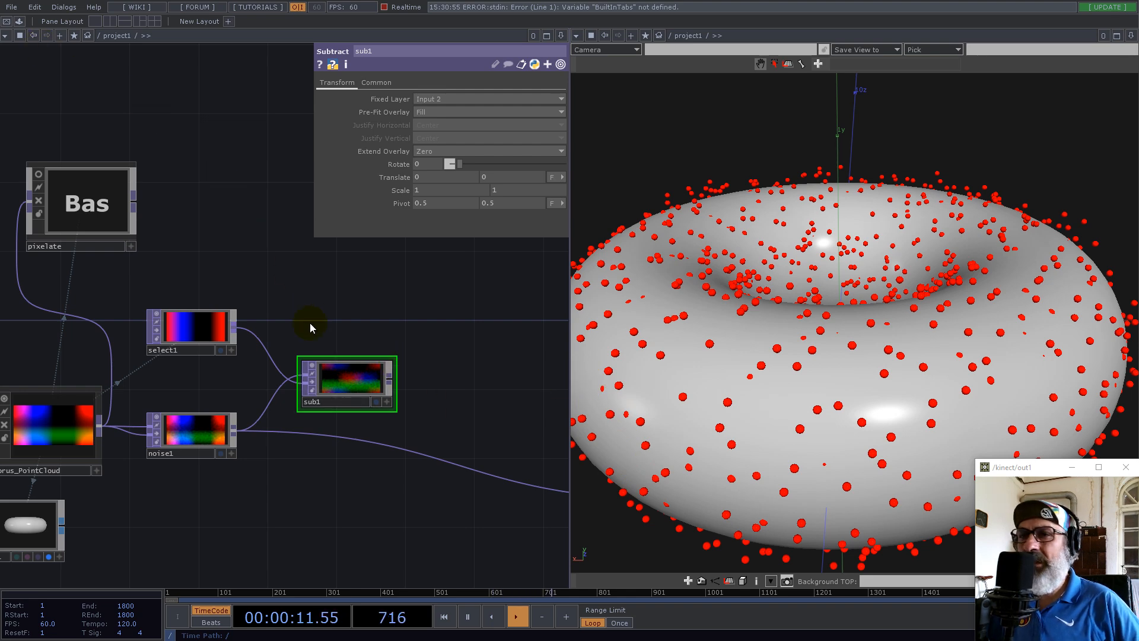
Step: Add the Normalize component from My Components beside sub1 and wire sub1's output into it
{"action": "left_click", "coordinate": [19, 21]}
{"action": "left_click", "coordinate": [42, 179]}
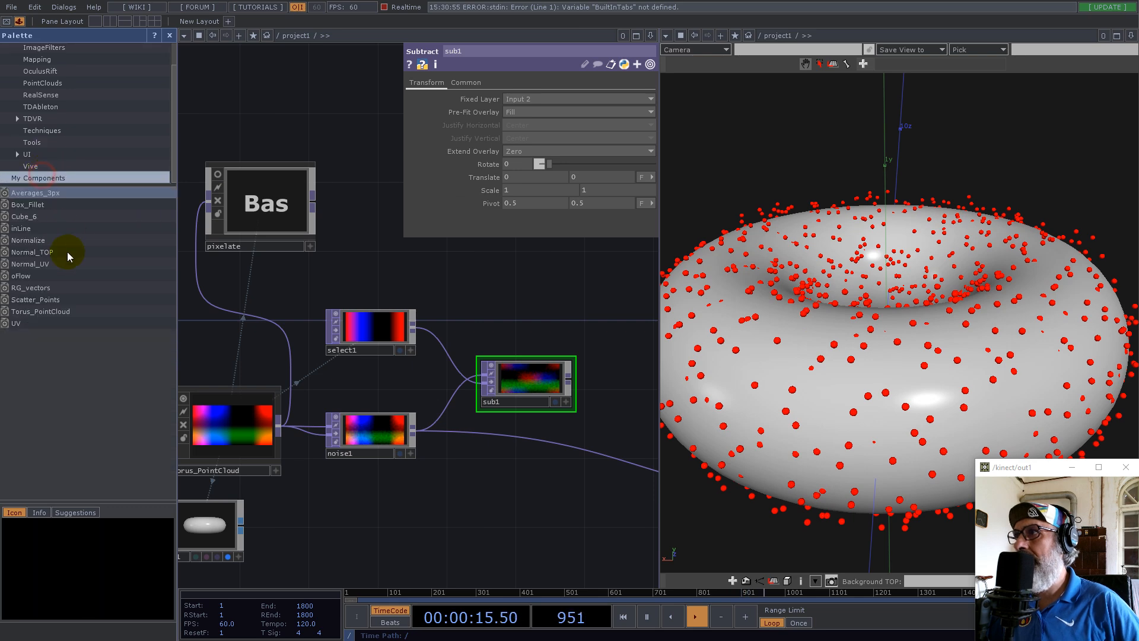
{"action": "left_click_drag", "start_coordinate": [41, 240], "coordinate": [564, 319]}
{"action": "left_click", "coordinate": [169, 35]}
{"action": "scroll", "coordinate": [181, 356], "scroll_direction": "down", "scroll_amount": 3}
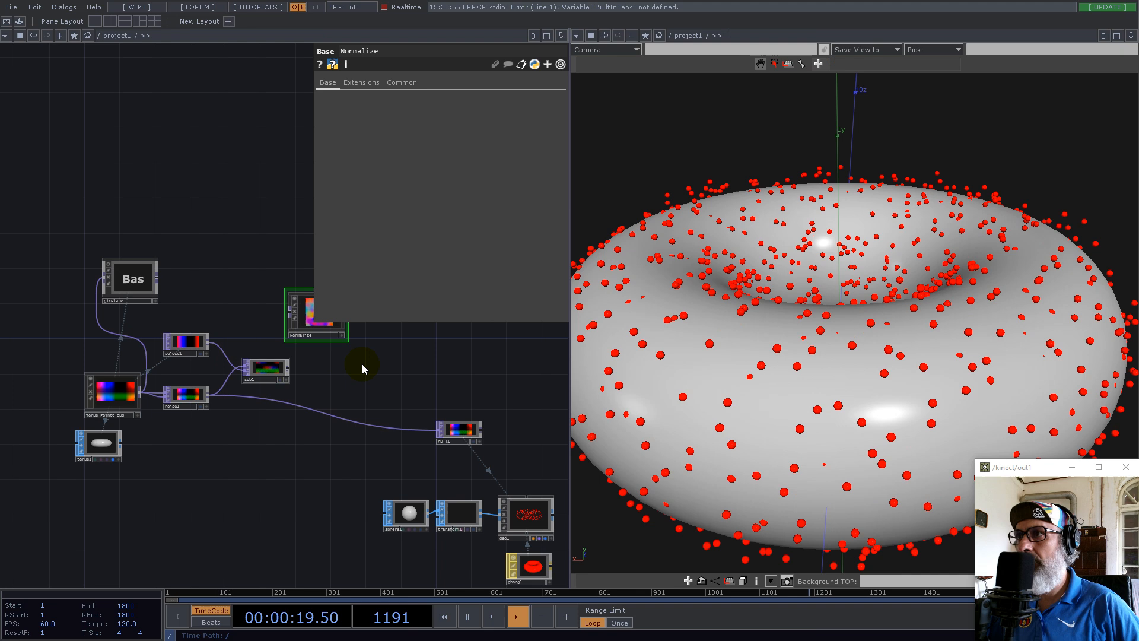
{"action": "left_click_drag", "start_coordinate": [314, 313], "coordinate": [324, 368]}
Step: Inspect the network inside Normalize, checking comp3's composite operation and its null3 and math5 inputs, and return to project1
{"action": "double_click", "coordinate": [325, 369]}
{"action": "scroll", "coordinate": [124, 304], "scroll_direction": "up", "scroll_amount": 5}
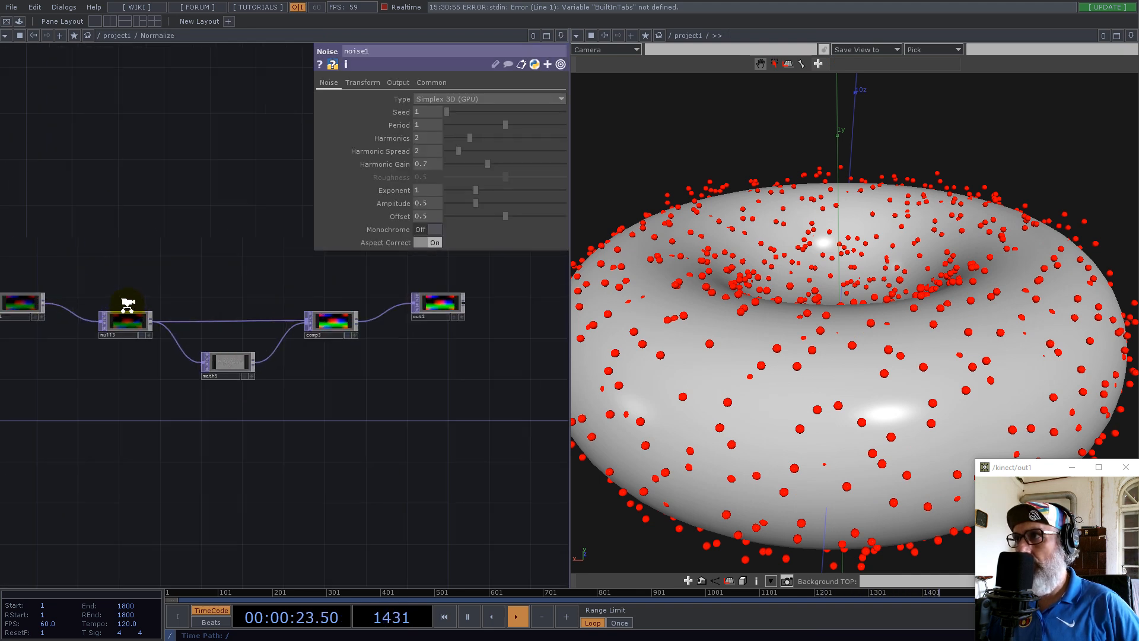
{"action": "left_click", "coordinate": [392, 334]}
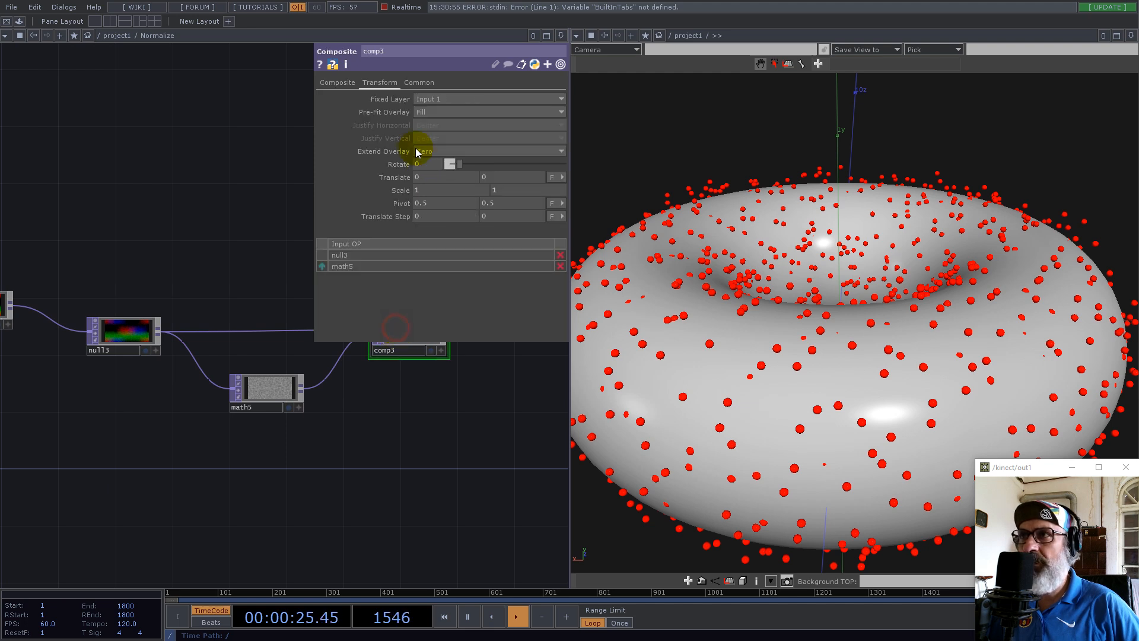
{"action": "left_click", "coordinate": [335, 83]}
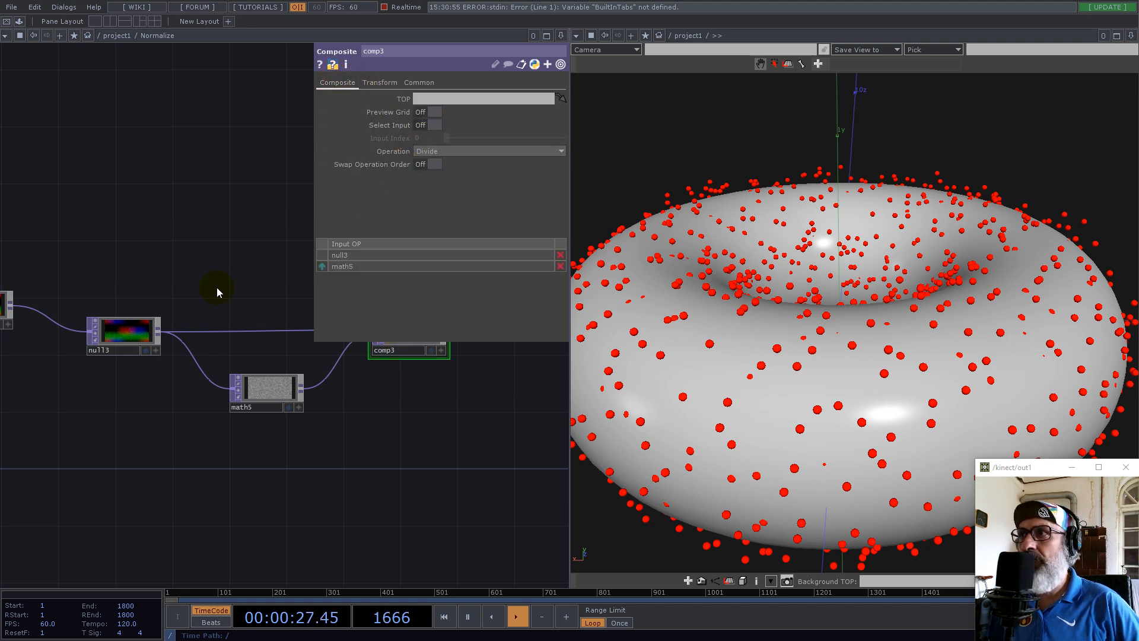
{"action": "left_click_drag", "start_coordinate": [136, 331], "coordinate": [151, 332]}
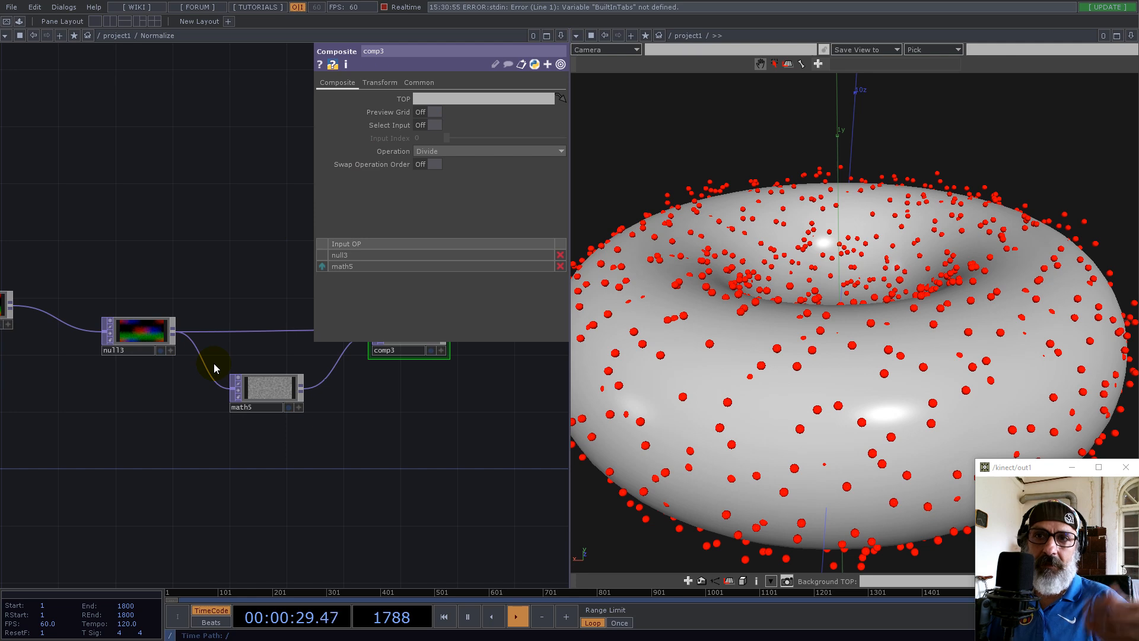
{"action": "scroll", "coordinate": [247, 407], "scroll_direction": "down", "scroll_amount": 10}
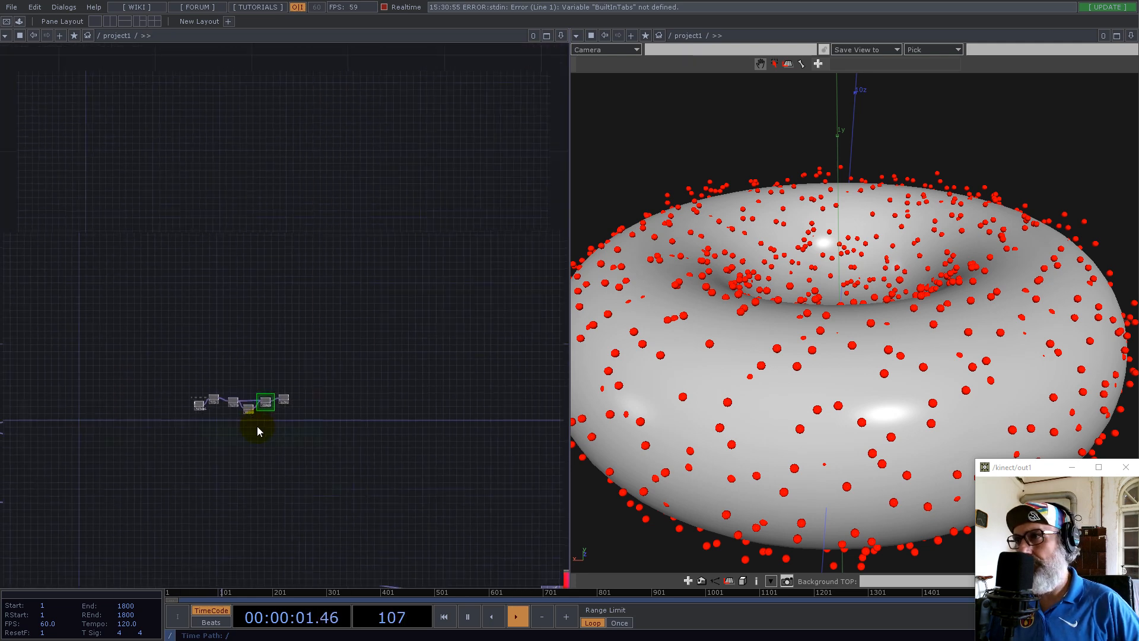
{"action": "scroll", "coordinate": [257, 414], "scroll_direction": "down", "scroll_amount": 3}
{"action": "left_click_drag", "start_coordinate": [345, 417], "coordinate": [374, 394]}
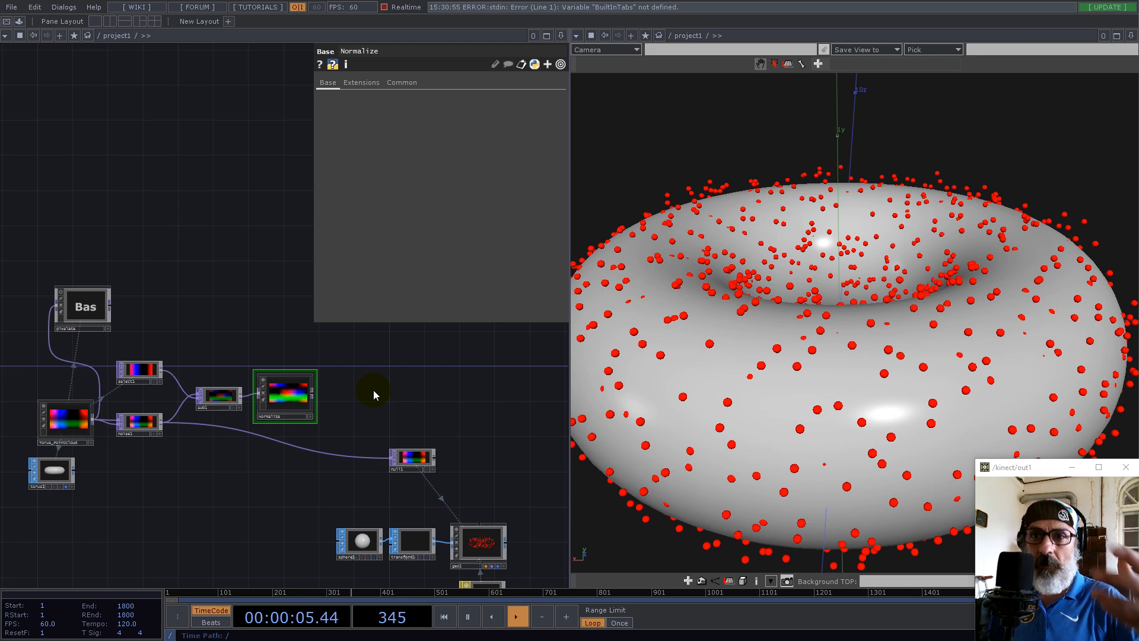
Step: Add a Math TOP after Normalize's output
{"action": "left_click", "coordinate": [313, 397]}
{"action": "type", "text": "math"}
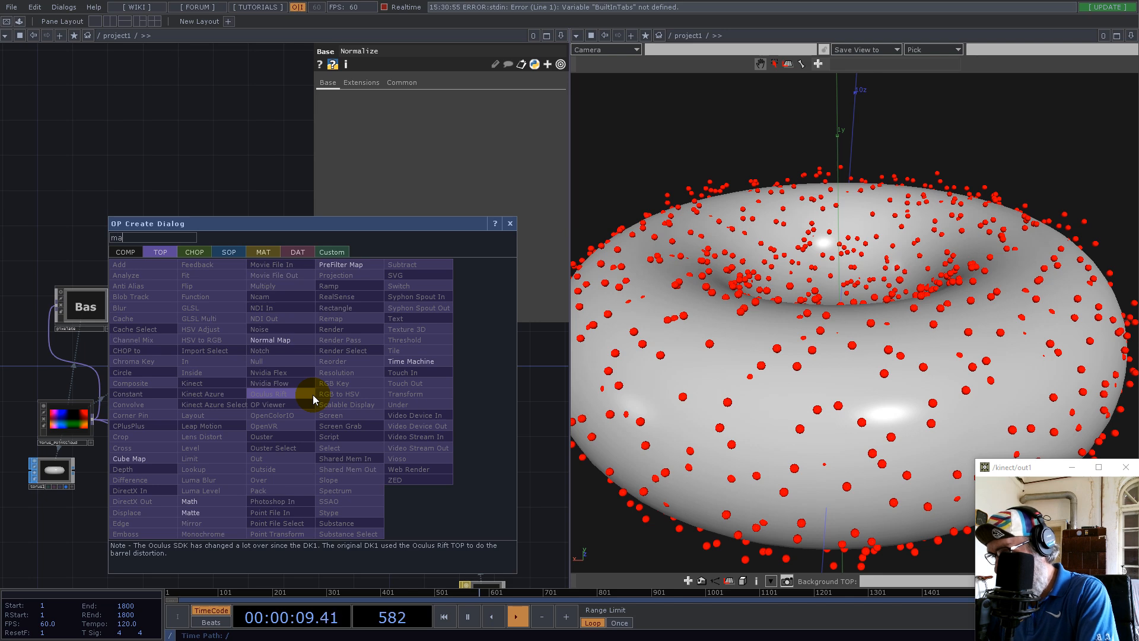
{"action": "left_click", "coordinate": [190, 503]}
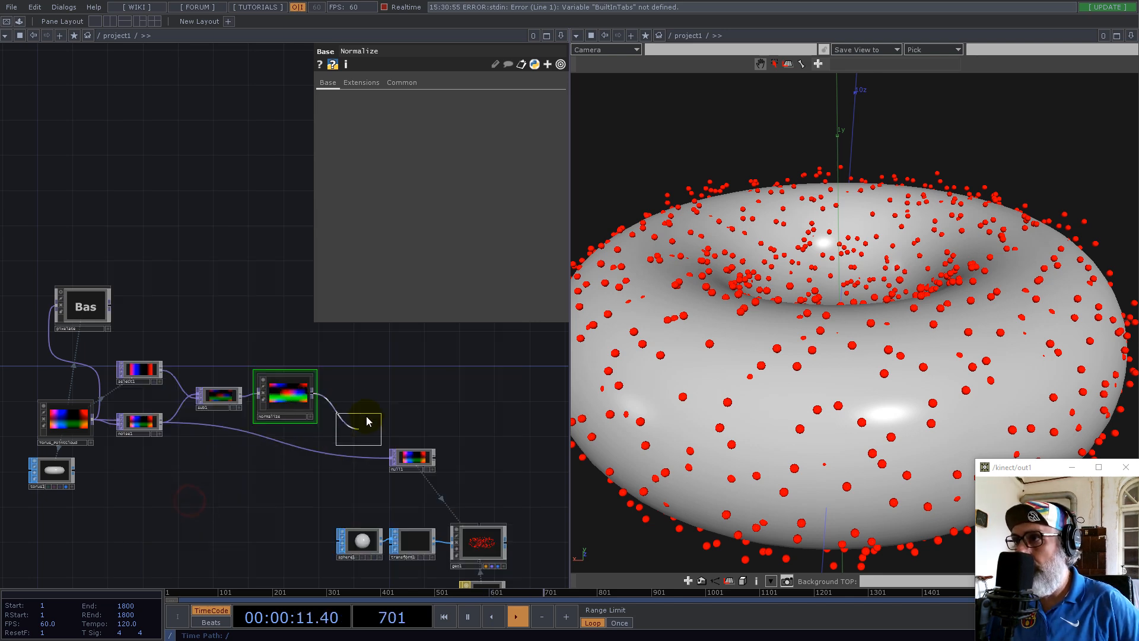
{"action": "left_click", "coordinate": [353, 398]}
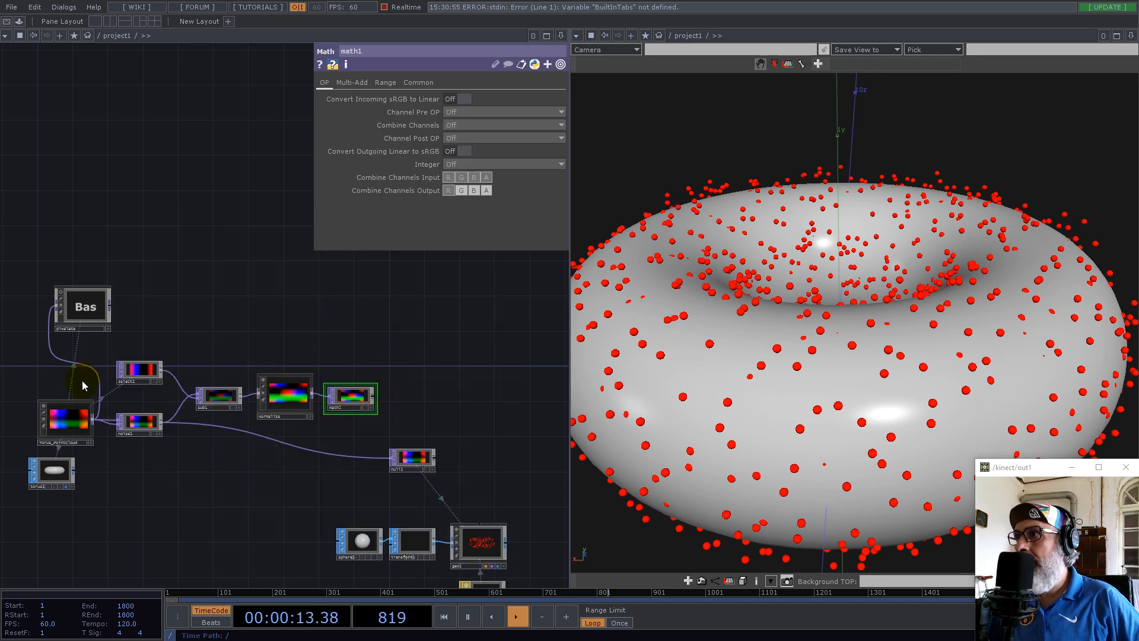
Step: Link math1's Multiply value to Torus_PointCloud's second Radius parameter, 0.5
{"action": "left_click", "coordinate": [72, 426]}
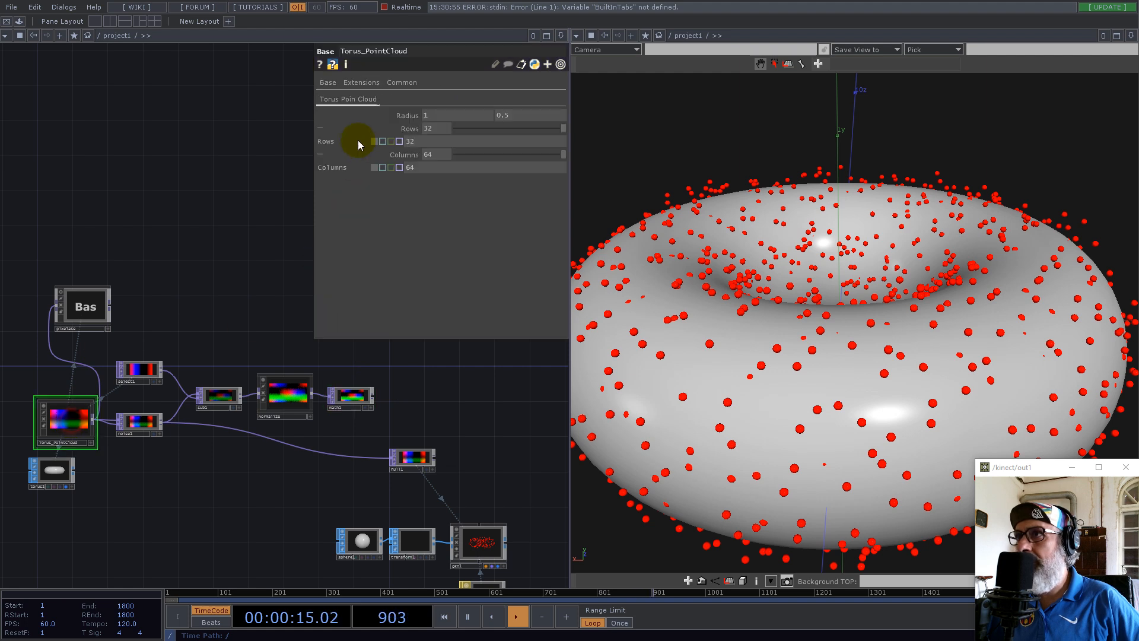
{"action": "left_click", "coordinate": [410, 117]}
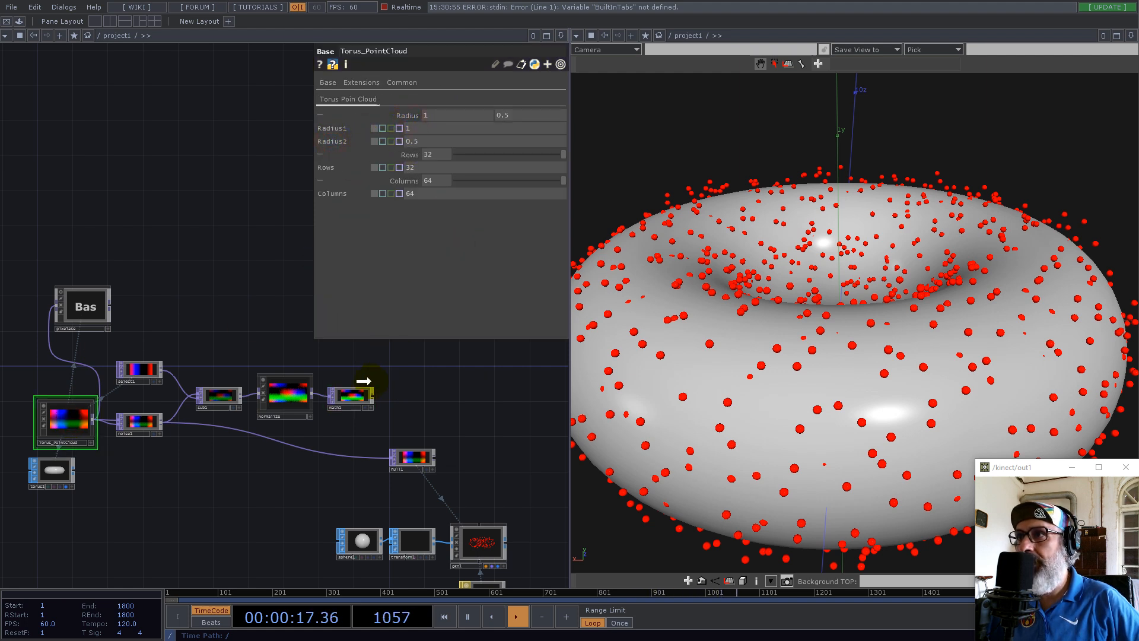
{"action": "left_click", "coordinate": [359, 396]}
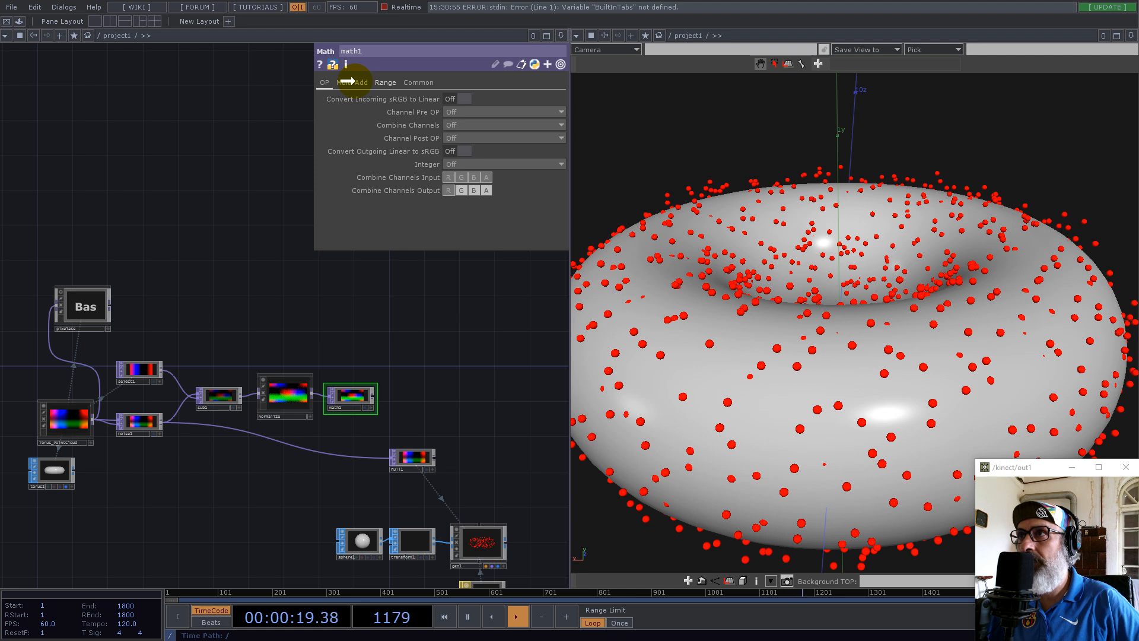
{"action": "left_click", "coordinate": [351, 83]}
{"action": "left_click_drag", "start_coordinate": [446, 113], "coordinate": [464, 112]}
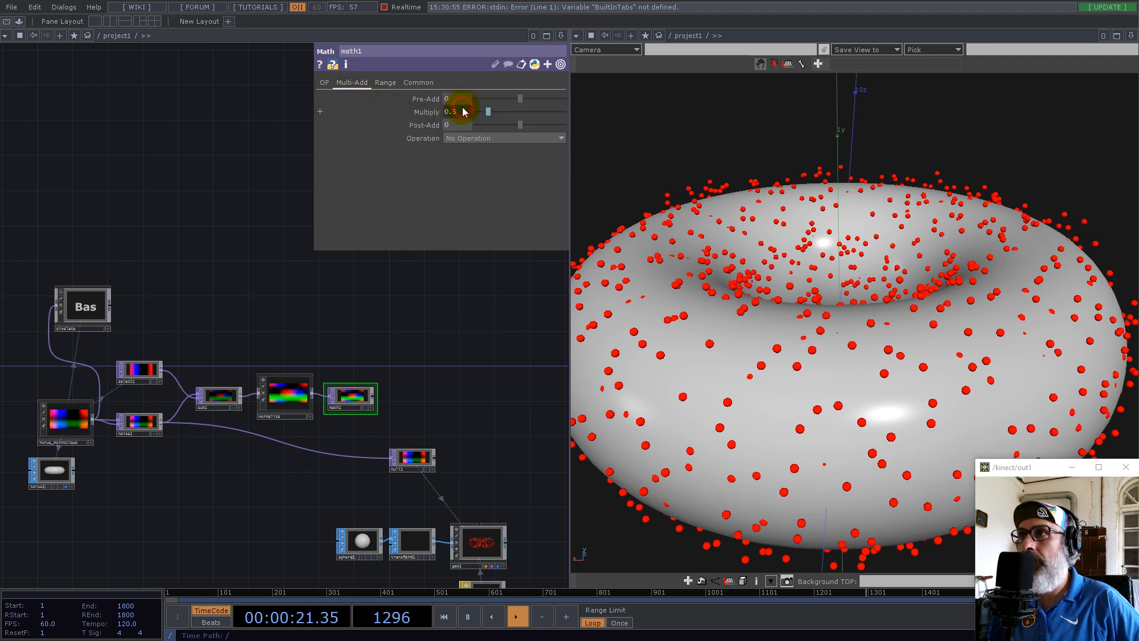
{"action": "scroll", "coordinate": [377, 403], "scroll_direction": "up", "scroll_amount": 3}
{"action": "scroll", "coordinate": [378, 401], "scroll_direction": "up", "scroll_amount": 1}
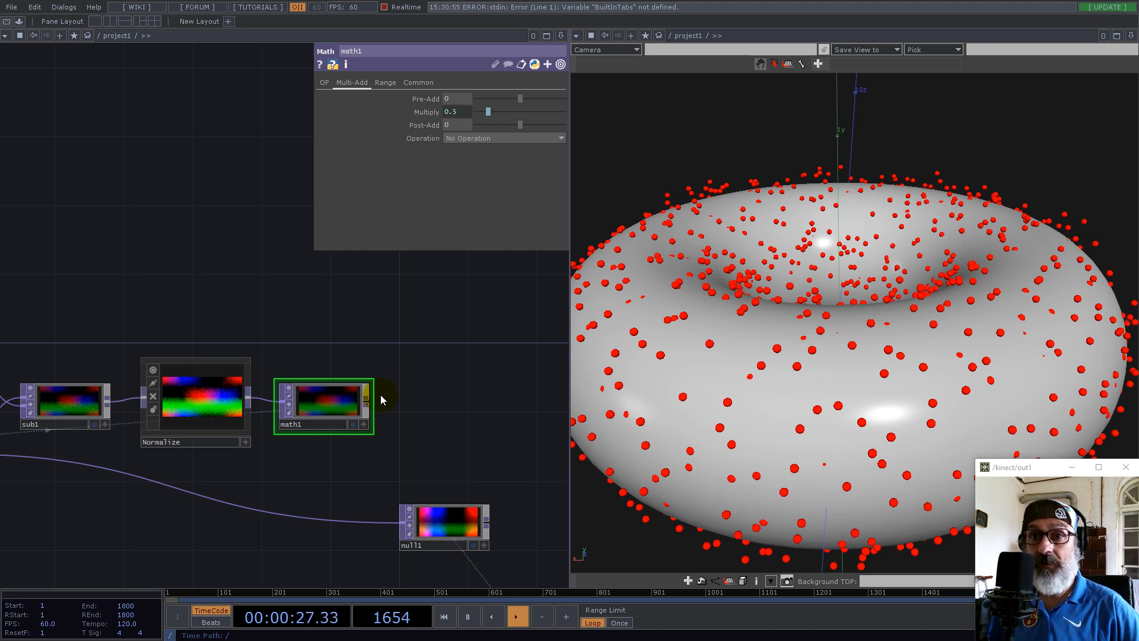
Step: Place an Add TOP after math1 and wire select1's output into it as the second input
{"action": "scroll", "coordinate": [380, 400], "scroll_direction": "down", "scroll_amount": 5}
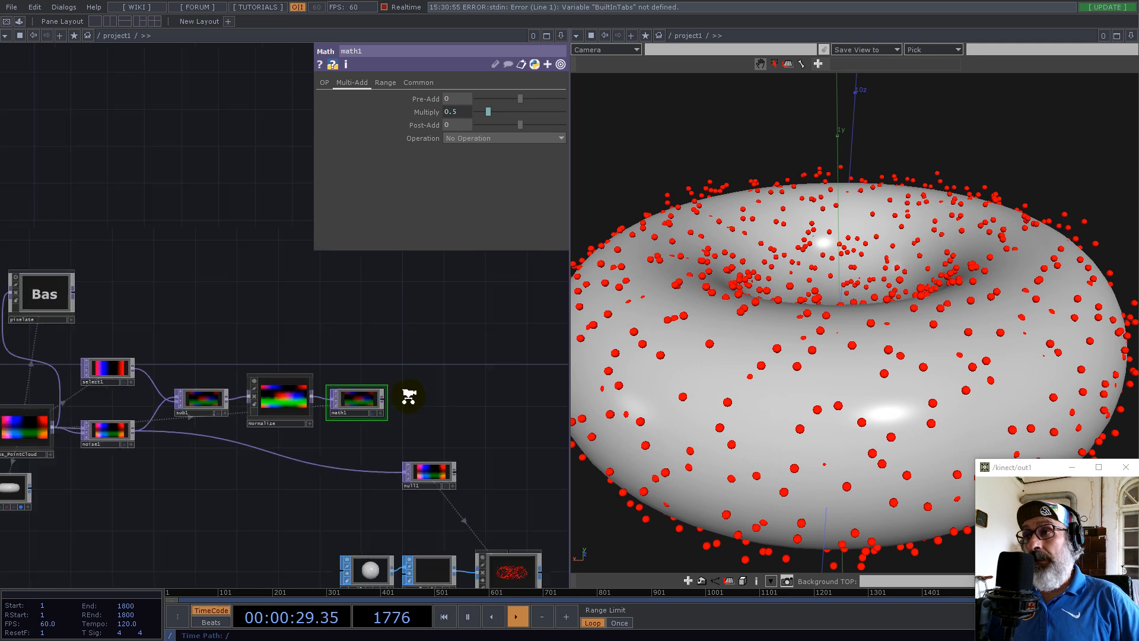
{"action": "scroll", "coordinate": [391, 407], "scroll_direction": "up", "scroll_amount": 1}
{"action": "scroll", "coordinate": [392, 407], "scroll_direction": "up", "scroll_amount": 2}
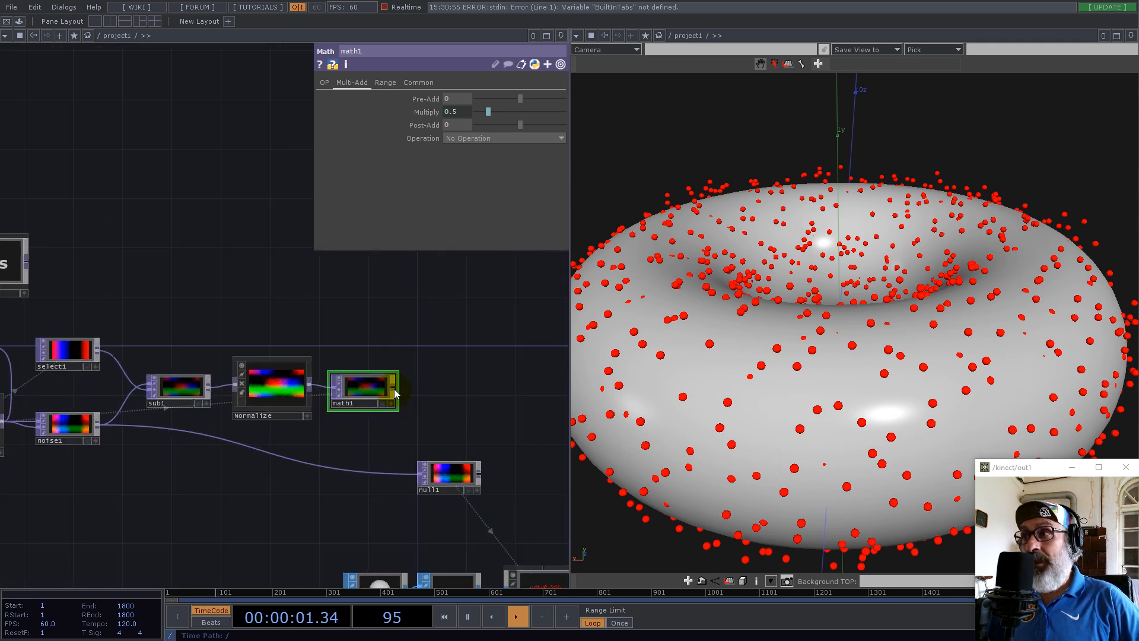
{"action": "left_click", "coordinate": [394, 391]}
{"action": "type", "text": "ad"}
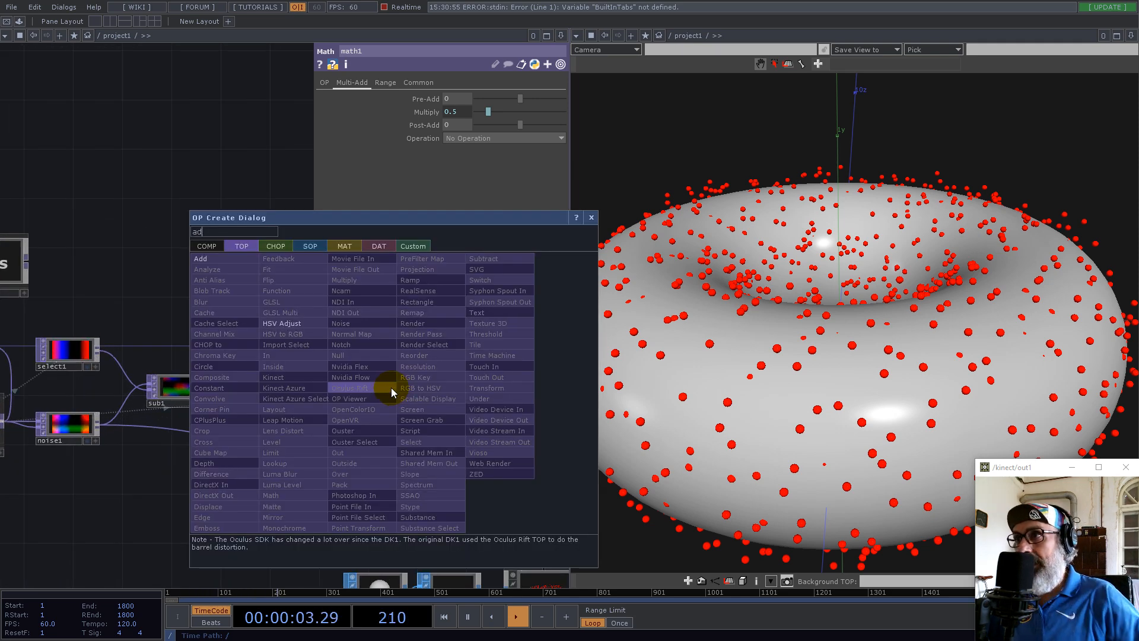
{"action": "left_click", "coordinate": [221, 263]}
{"action": "left_click", "coordinate": [452, 344]}
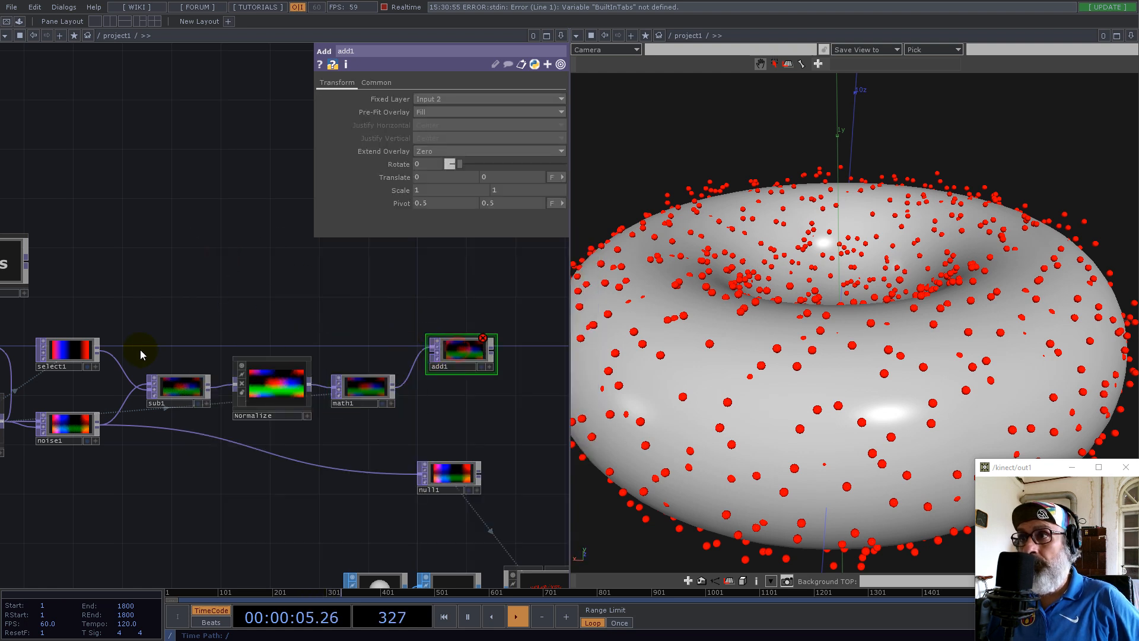
{"action": "left_click_drag", "start_coordinate": [101, 350], "coordinate": [418, 368]}
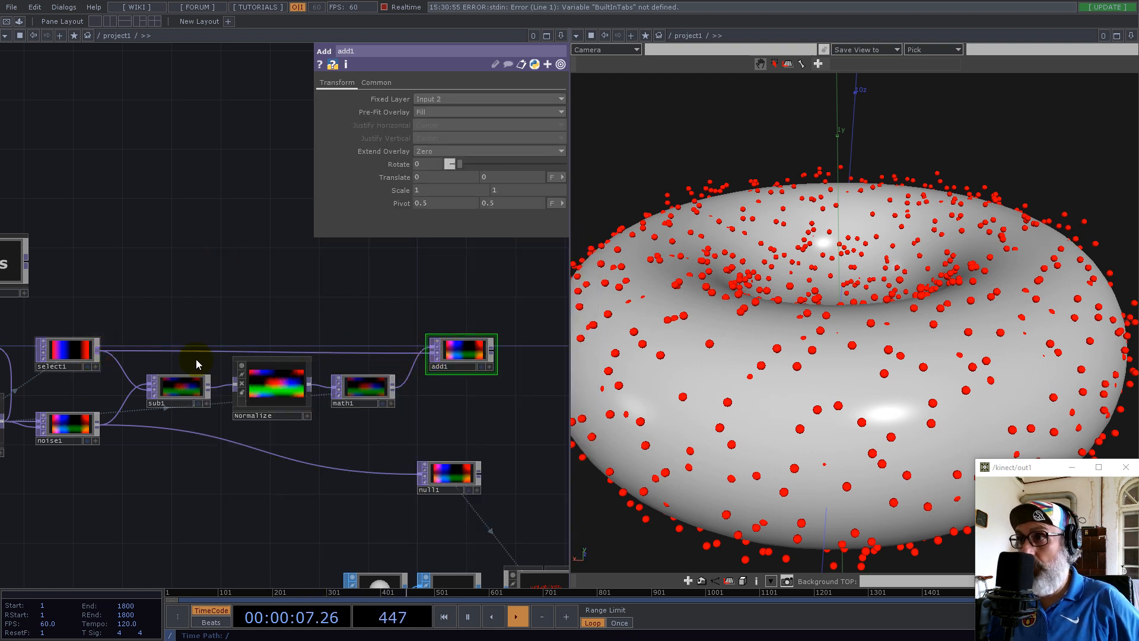
Step: Wire add1's output into null1 in place of its existing input
{"action": "left_click_drag", "start_coordinate": [466, 431], "coordinate": [365, 419]}
{"action": "left_click_drag", "start_coordinate": [363, 464], "coordinate": [450, 438]}
{"action": "left_click_drag", "start_coordinate": [394, 338], "coordinate": [399, 452]}
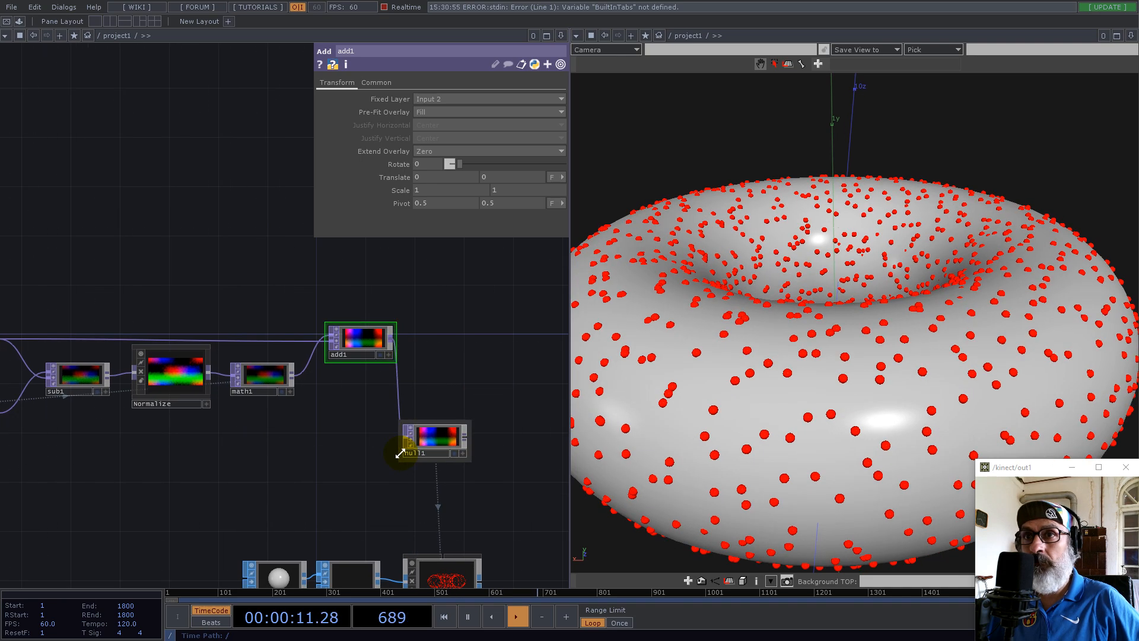
Step: Examine how the points sit on the torus surface from several angles, up close and from farther away
{"action": "left_click_drag", "start_coordinate": [859, 339], "coordinate": [983, 375]}
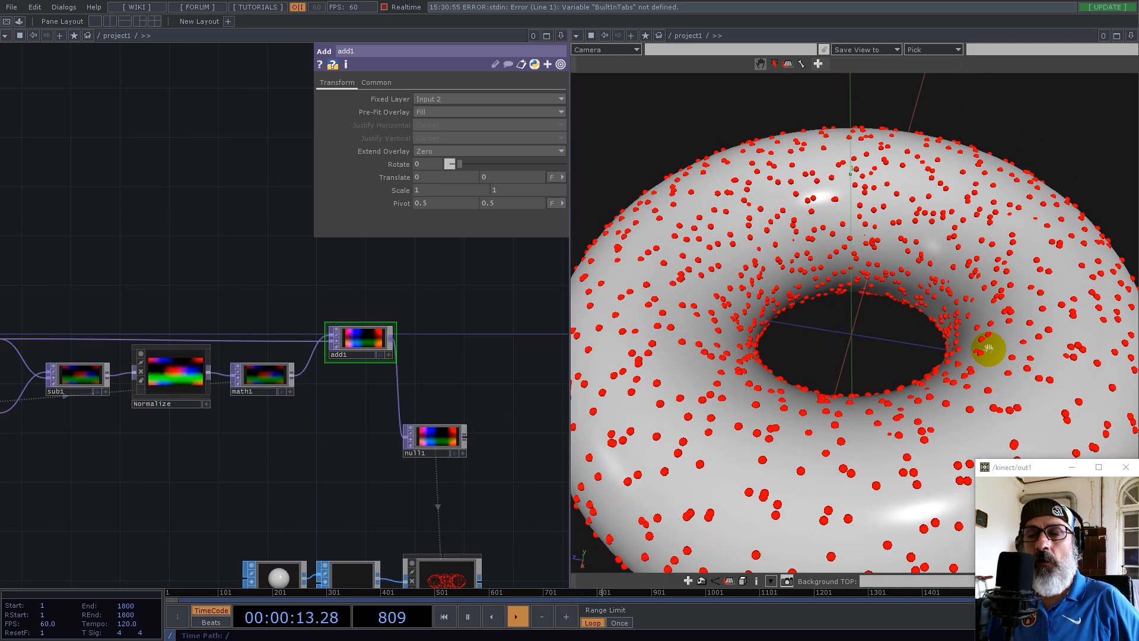
{"action": "middle_click_drag", "start_coordinate": [989, 349], "coordinate": [897, 359]}
{"action": "left_click_drag", "start_coordinate": [898, 358], "coordinate": [907, 358]}
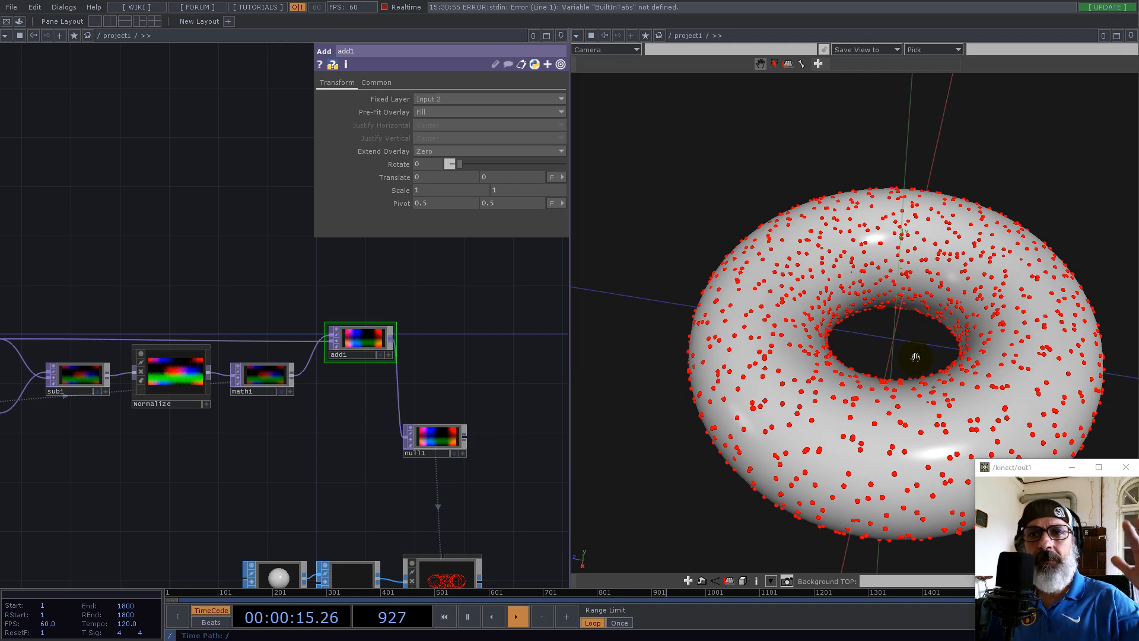
{"action": "left_click_drag", "start_coordinate": [930, 352], "coordinate": [838, 325]}
{"action": "middle_click_drag", "start_coordinate": [780, 393], "coordinate": [920, 379]}
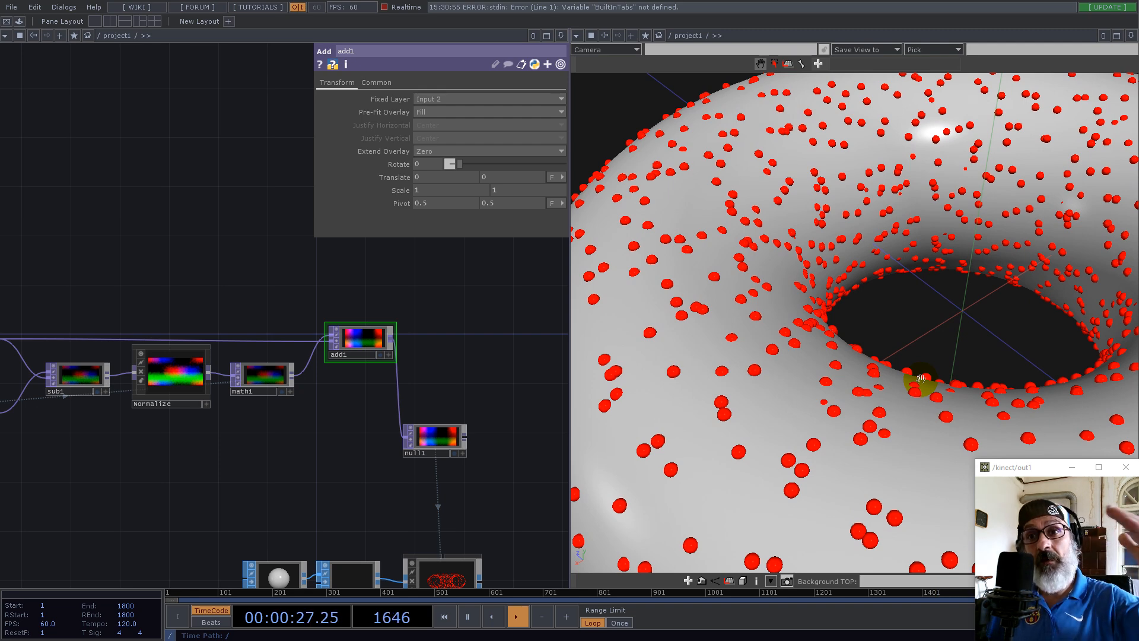
{"action": "middle_click_drag", "start_coordinate": [884, 308], "coordinate": [771, 345]}
{"action": "left_click_drag", "start_coordinate": [861, 356], "coordinate": [732, 326]}
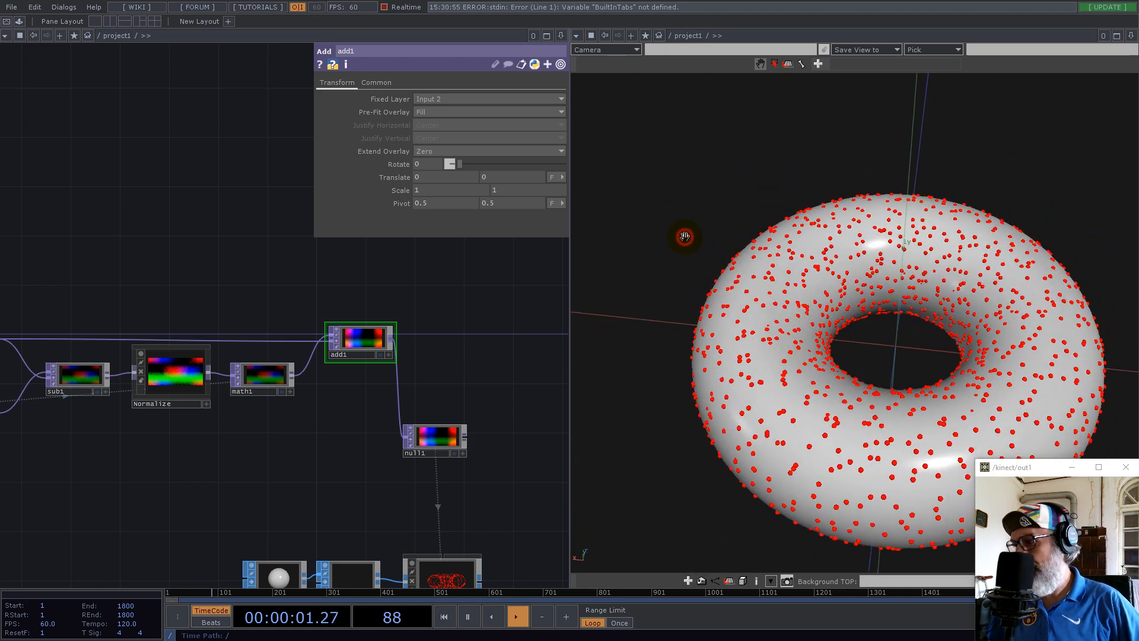
Step: Switch the geometry viewer to wireframe display and examine the points against the torus mesh from several angles
{"action": "key", "text": "w"}
{"action": "middle_click_drag", "start_coordinate": [898, 411], "coordinate": [986, 382]}
{"action": "left_click_drag", "start_coordinate": [823, 357], "coordinate": [1118, 417]}
{"action": "left_click_drag", "start_coordinate": [743, 324], "coordinate": [834, 319]}
{"action": "middle_click_drag", "start_coordinate": [754, 309], "coordinate": [547, 363]}
{"action": "left_click_drag", "start_coordinate": [750, 324], "coordinate": [786, 335]}
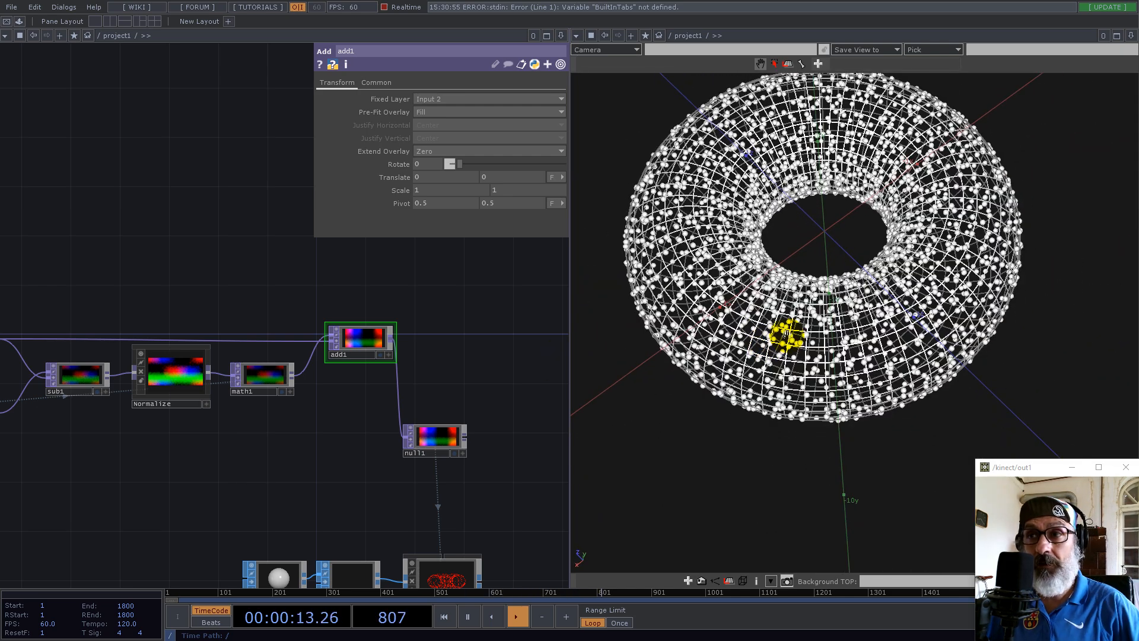
Step: Tidy the network by moving add1 beside math1 and shifting null1 slightly up
{"action": "left_click_drag", "start_coordinate": [375, 343], "coordinate": [350, 368]}
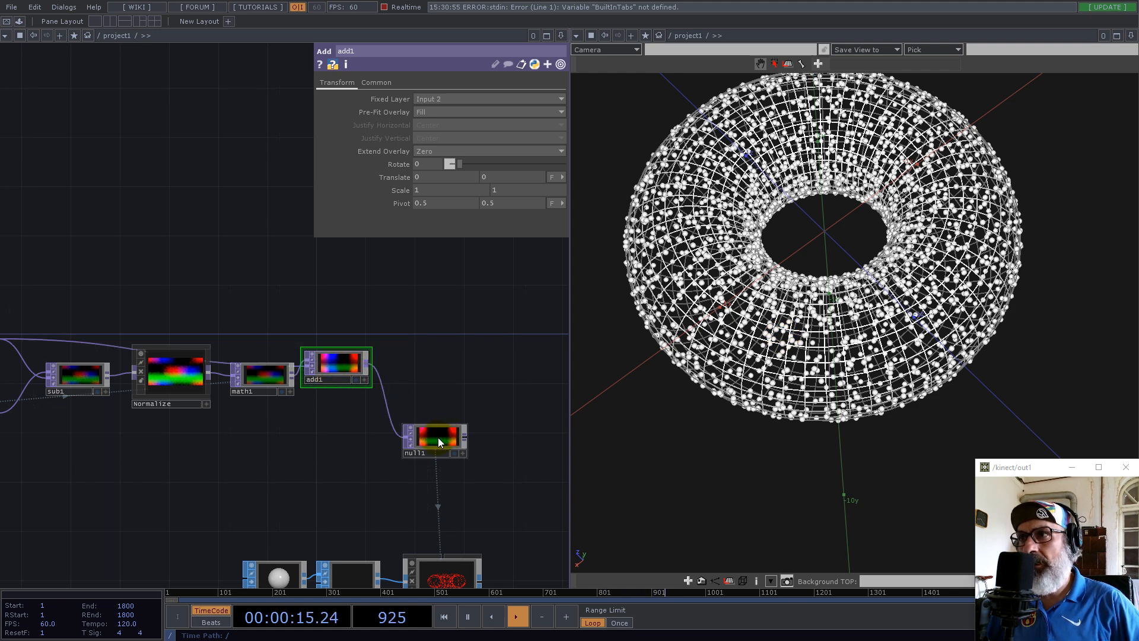
{"action": "left_click_drag", "start_coordinate": [436, 439], "coordinate": [448, 414]}
Step: Try noise1 with its Amplitude raised to 2 and check the point distribution on the torus
{"action": "left_click_drag", "start_coordinate": [129, 262], "coordinate": [386, 255]}
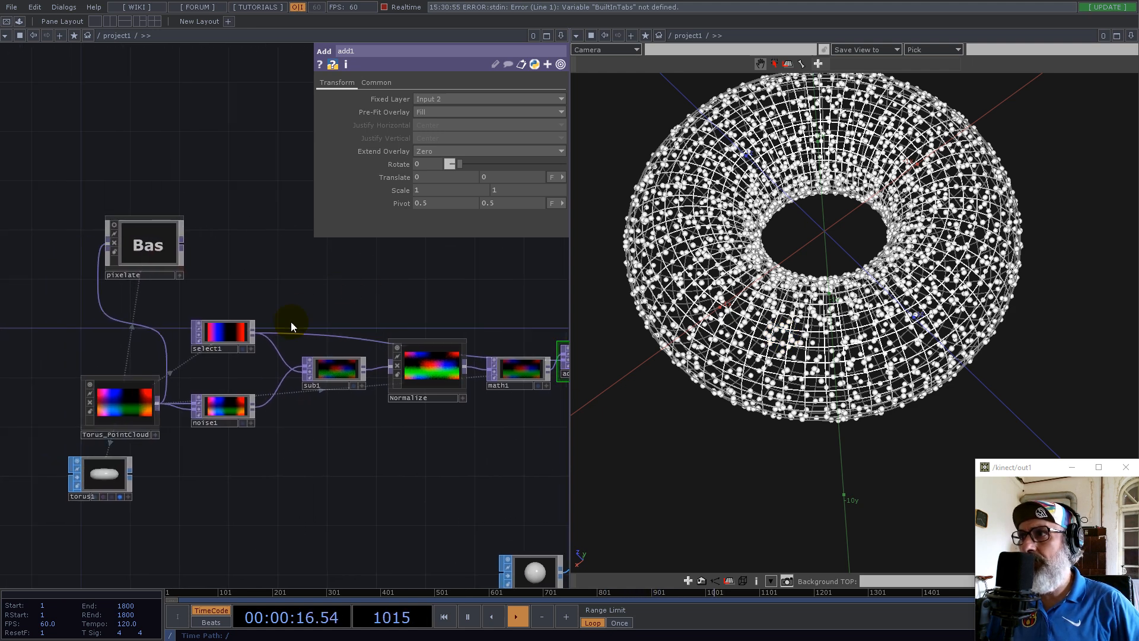
{"action": "left_click", "coordinate": [223, 406]}
{"action": "left_click_drag", "start_coordinate": [450, 202], "coordinate": [558, 210]}
{"action": "left_click_drag", "start_coordinate": [895, 218], "coordinate": [930, 264]}
{"action": "middle_click_drag", "start_coordinate": [930, 264], "coordinate": [769, 356]}
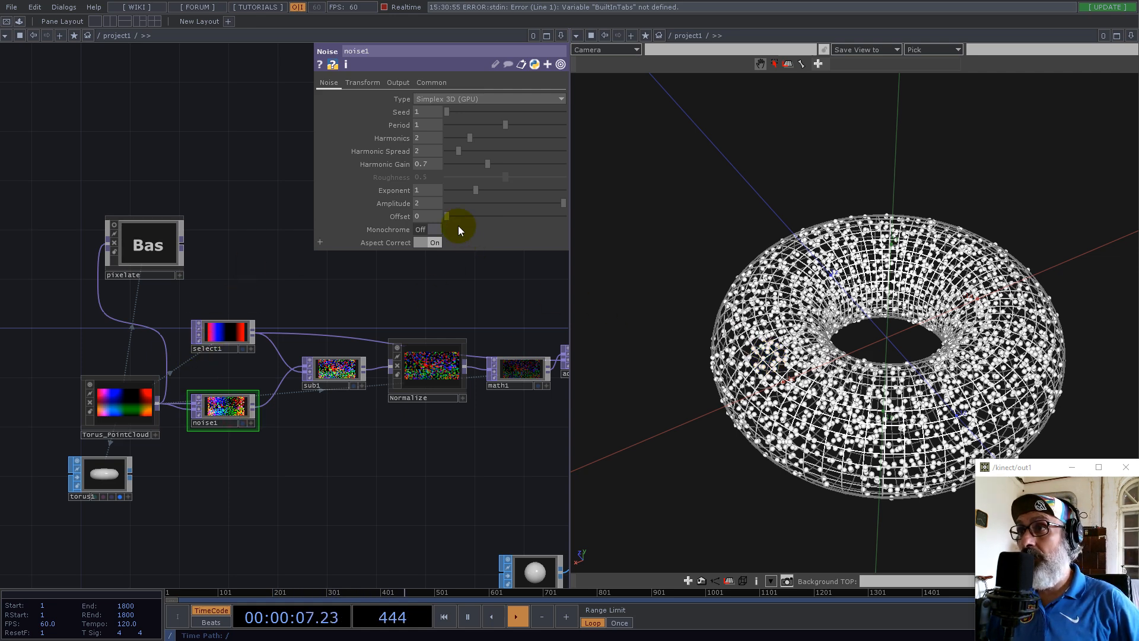
Step: Set noise1's Amplitude to 0.1625
{"action": "left_click", "coordinate": [453, 202]}
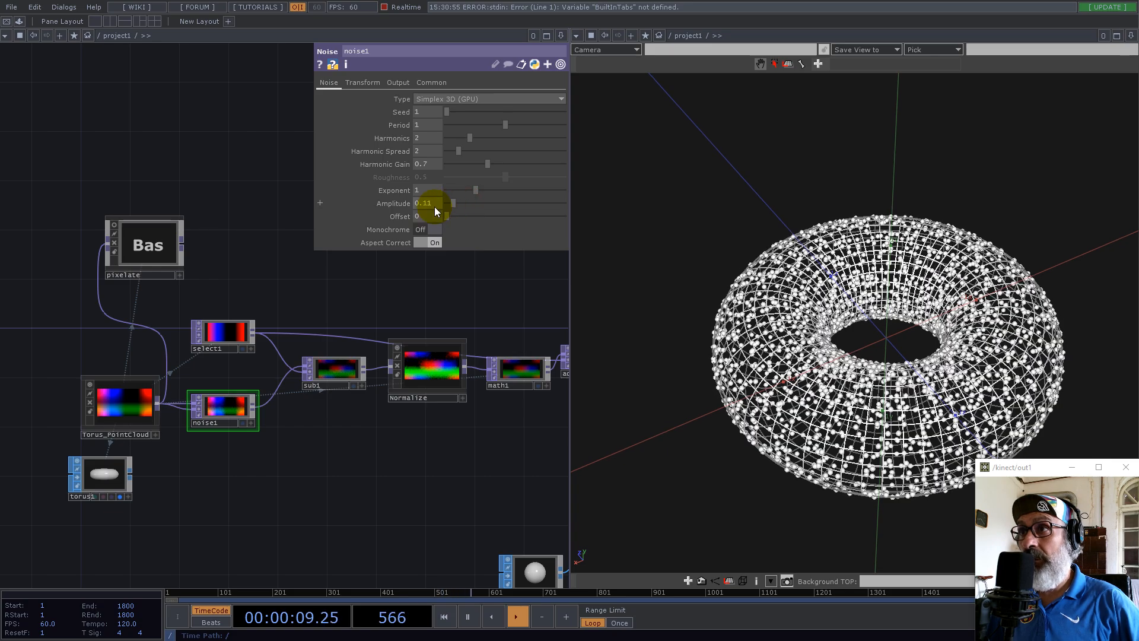
{"action": "left_click", "coordinate": [428, 203]}
{"action": "type", "text": "0.1625"}
{"action": "key", "text": "Return"}
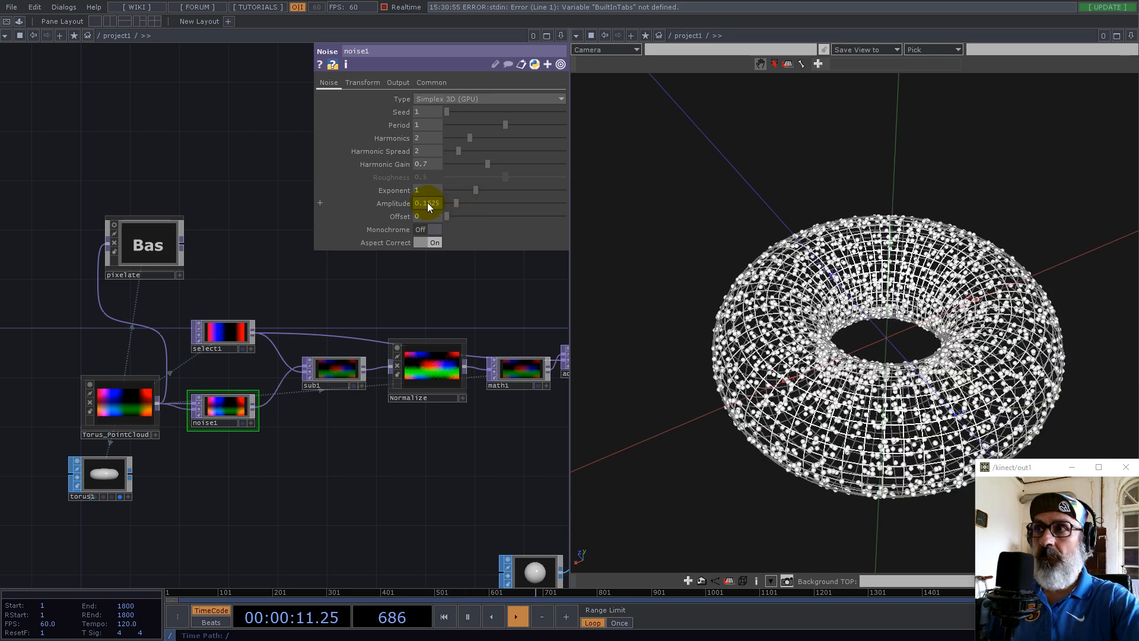
Step: Check the points in wireframe, return the viewer to shaded display and examine the torus up close
{"action": "mouse_move", "coordinate": [786, 311]}
{"action": "left_mouse_down"}
{"action": "mouse_move", "coordinate": [742, 280]}
{"action": "mouse_move", "coordinate": [483, 432]}
{"action": "left_mouse_up"}
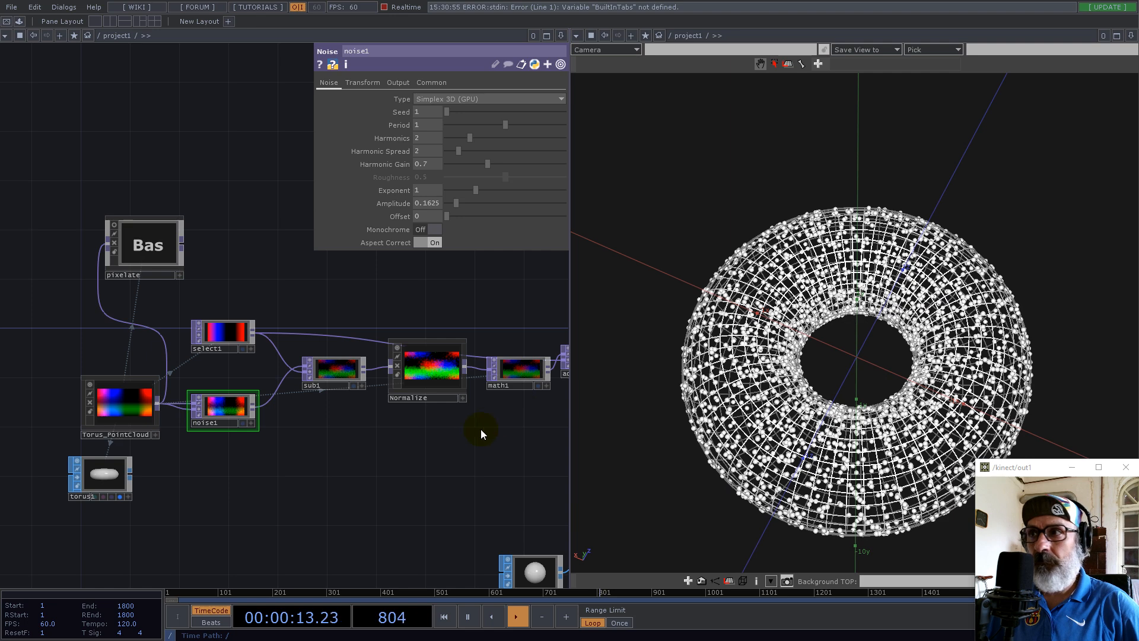
{"action": "key", "text": "w"}
{"action": "scroll", "coordinate": [820, 413], "scroll_direction": "up", "scroll_amount": 4}
{"action": "left_click_drag", "start_coordinate": [907, 405], "coordinate": [873, 387]}
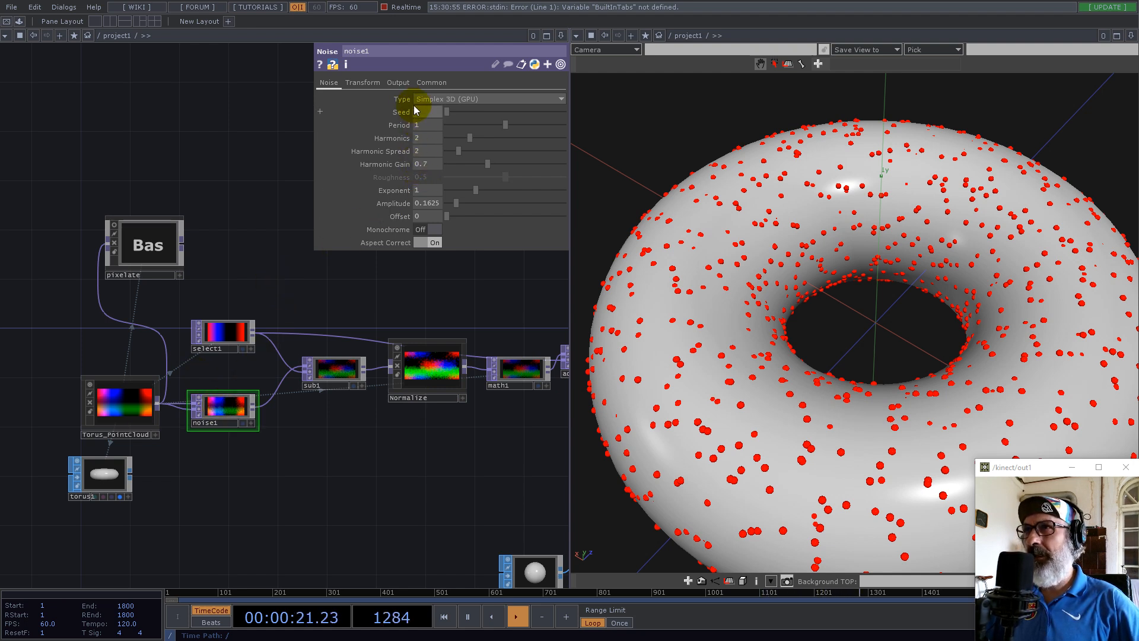
Step: Animate noise1 by setting its Z Translate to the expression absTime.seconds divided by a constant
{"action": "left_click", "coordinate": [368, 83]}
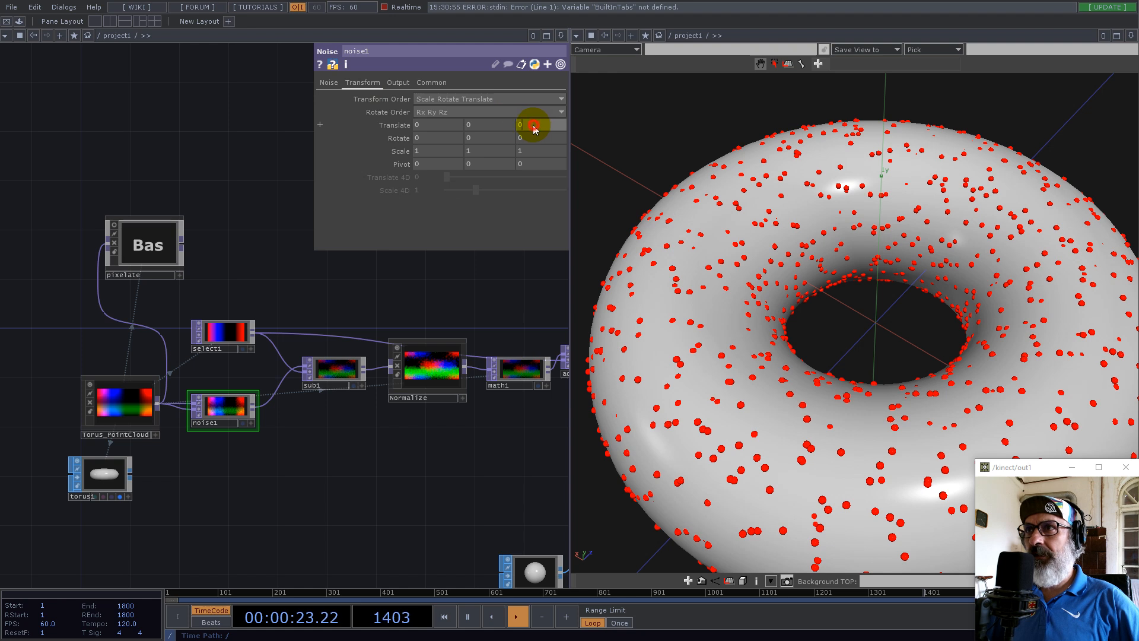
{"action": "type", "text": "abs"}
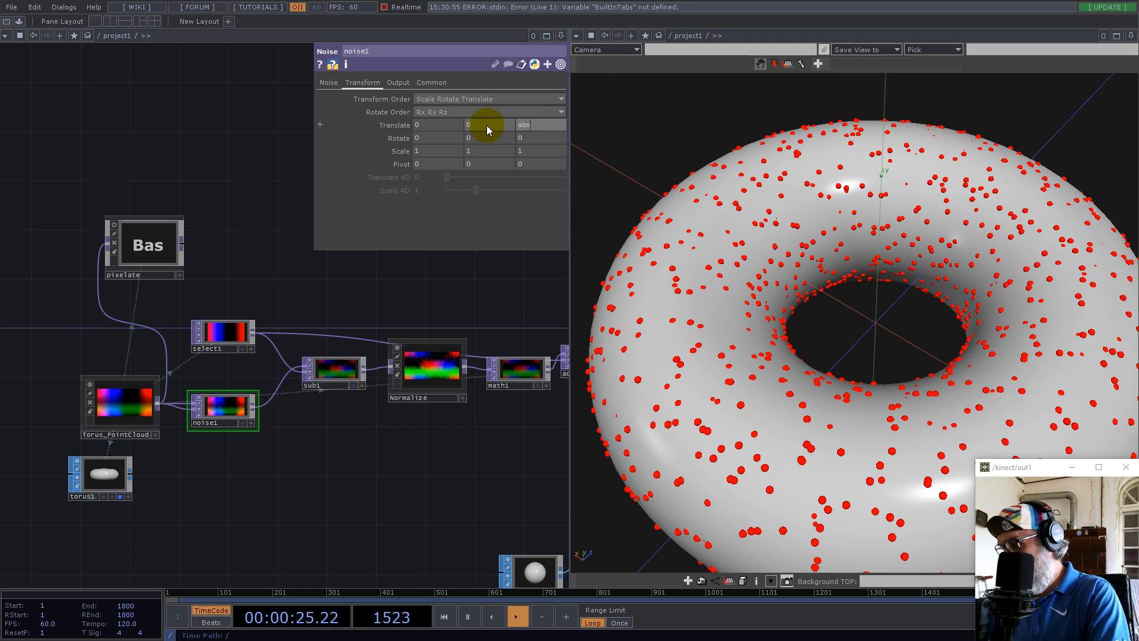
{"action": "type", "text": "Time.seconds"}
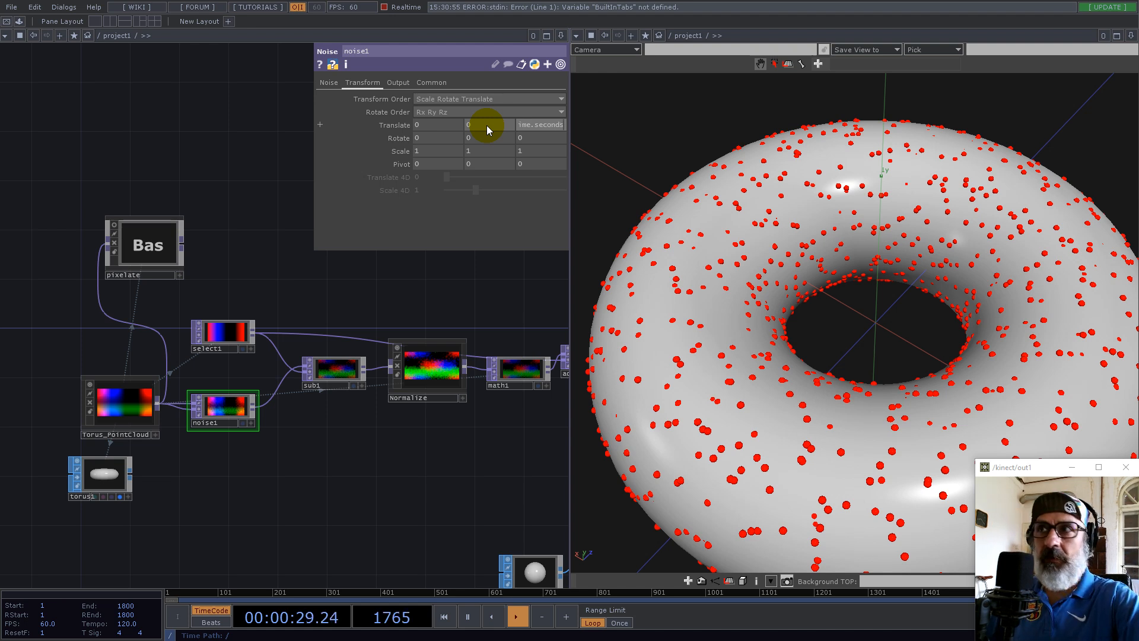
{"action": "type", "text": "/3.3"}
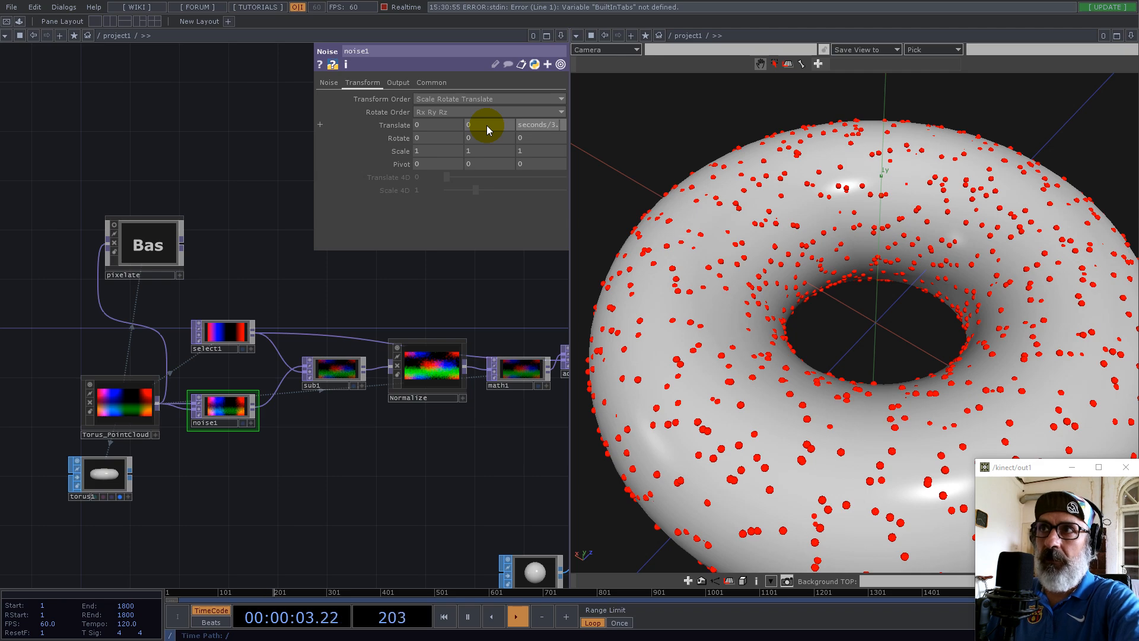
{"action": "key", "text": "Return"}
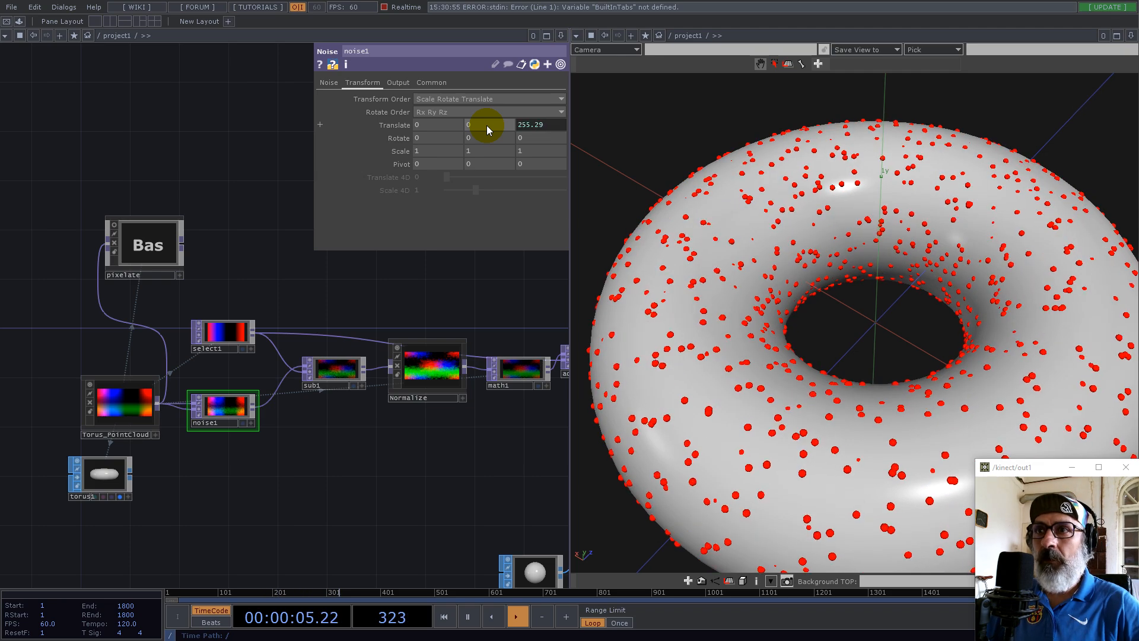
Step: Examine the animated points moving over the torus surface from close up, from the side and from above
{"action": "left_click_drag", "start_coordinate": [808, 295], "coordinate": [700, 338]}
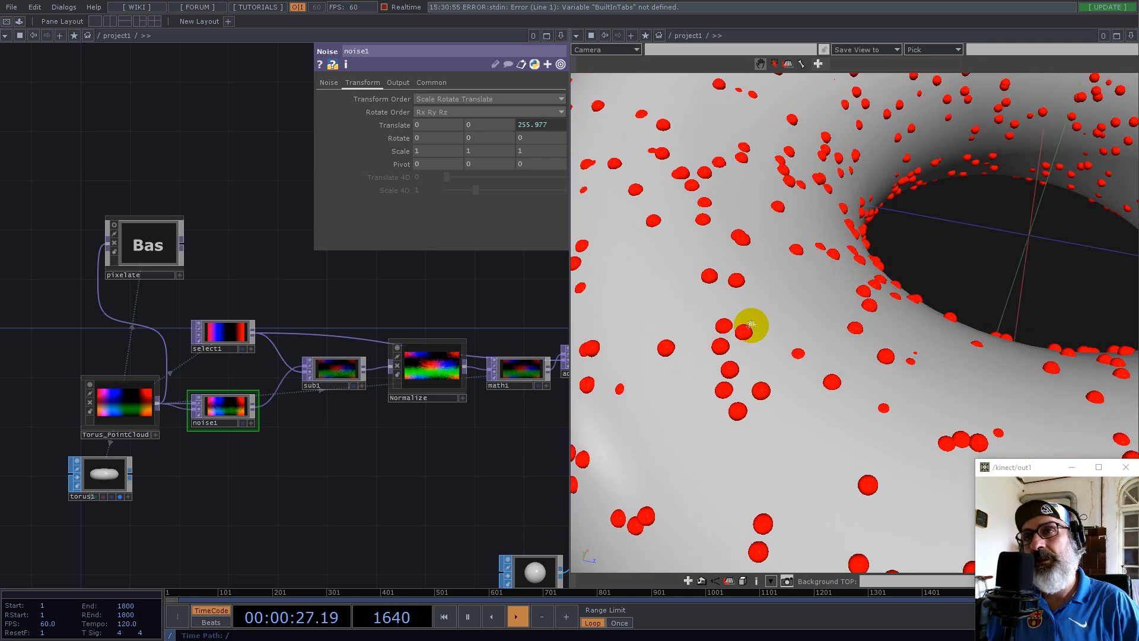
{"action": "middle_click_drag", "start_coordinate": [795, 207], "coordinate": [821, 373]}
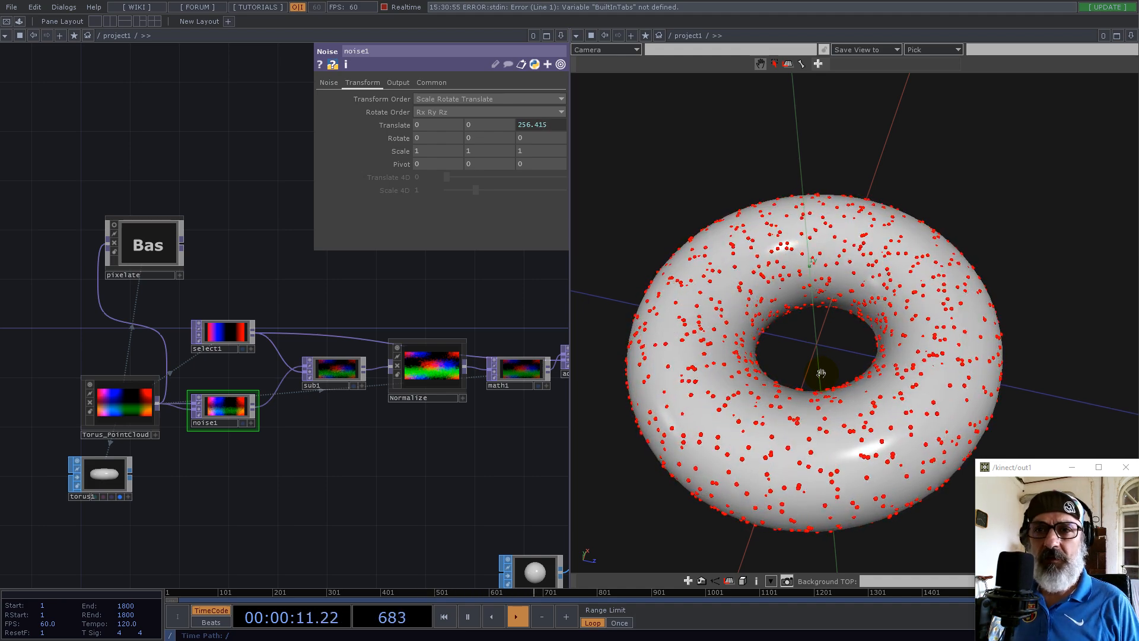
{"action": "mouse_move", "coordinate": [821, 376]}
{"action": "left_mouse_down"}
{"action": "mouse_move", "coordinate": [809, 394]}
{"action": "mouse_move", "coordinate": [783, 391]}
{"action": "mouse_move", "coordinate": [808, 364]}
{"action": "left_mouse_up"}
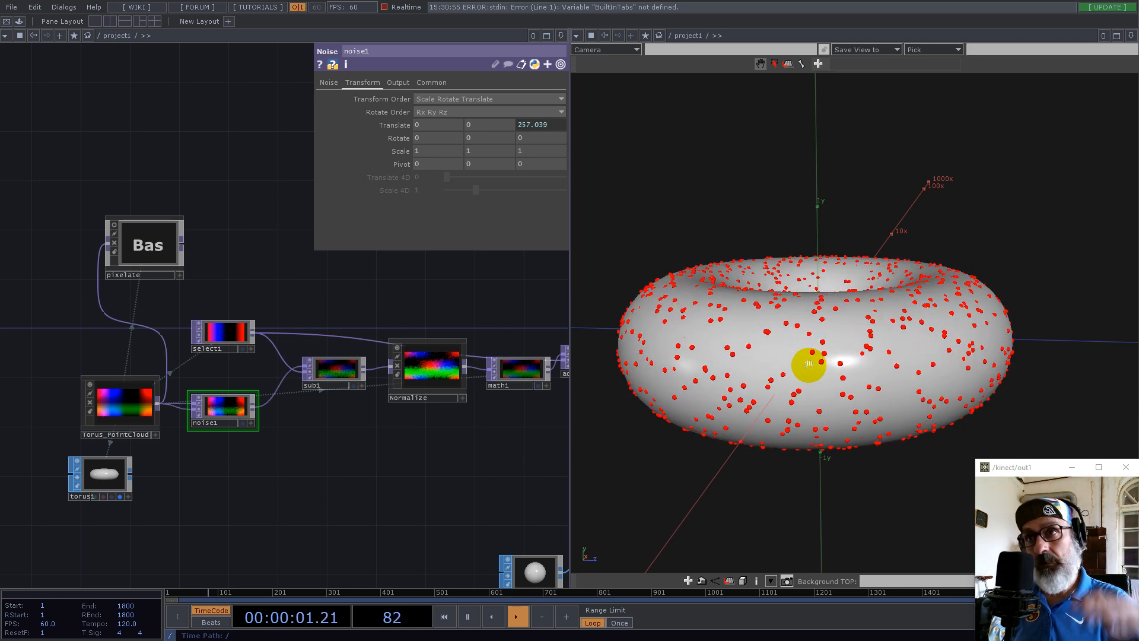
{"action": "left_click_drag", "start_coordinate": [780, 429], "coordinate": [841, 445]}
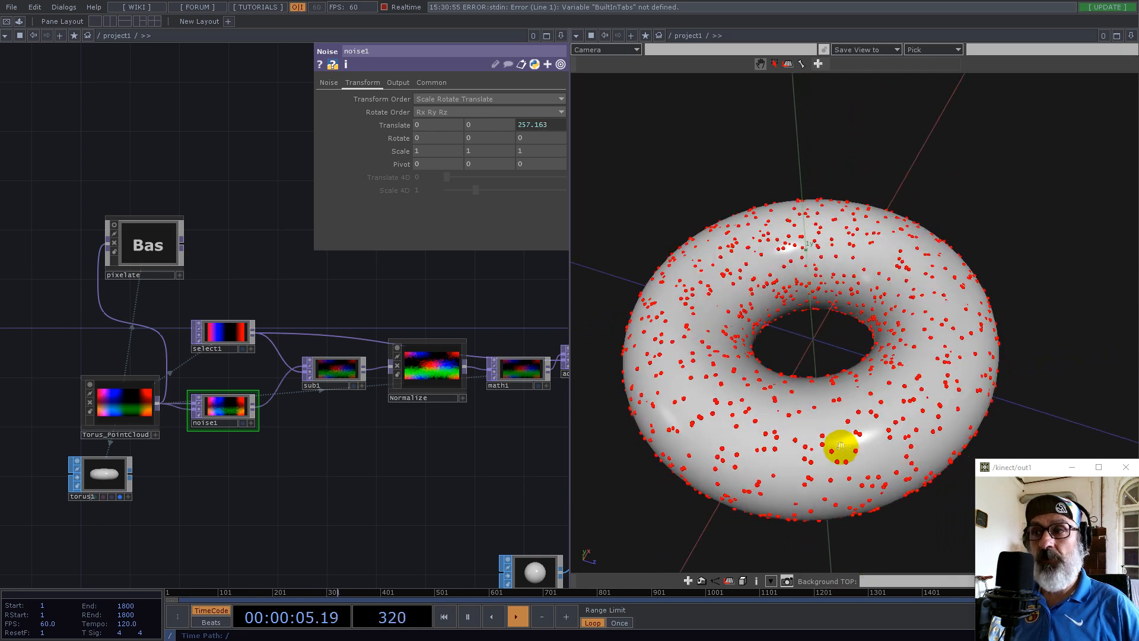
Step: Reposition the torus1 node beneath Torus_PointCloud in the network
{"action": "left_click_drag", "start_coordinate": [460, 452], "coordinate": [280, 429]}
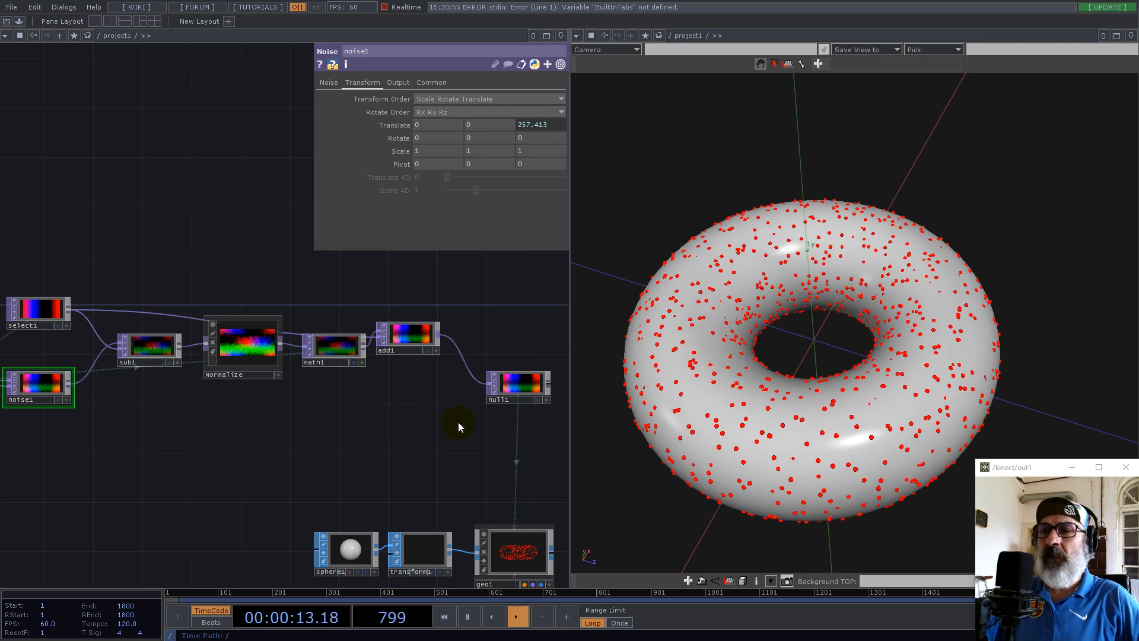
{"action": "scroll", "coordinate": [453, 422], "scroll_direction": "down", "scroll_amount": 3}
{"action": "scroll", "coordinate": [170, 457], "scroll_direction": "up", "scroll_amount": 6}
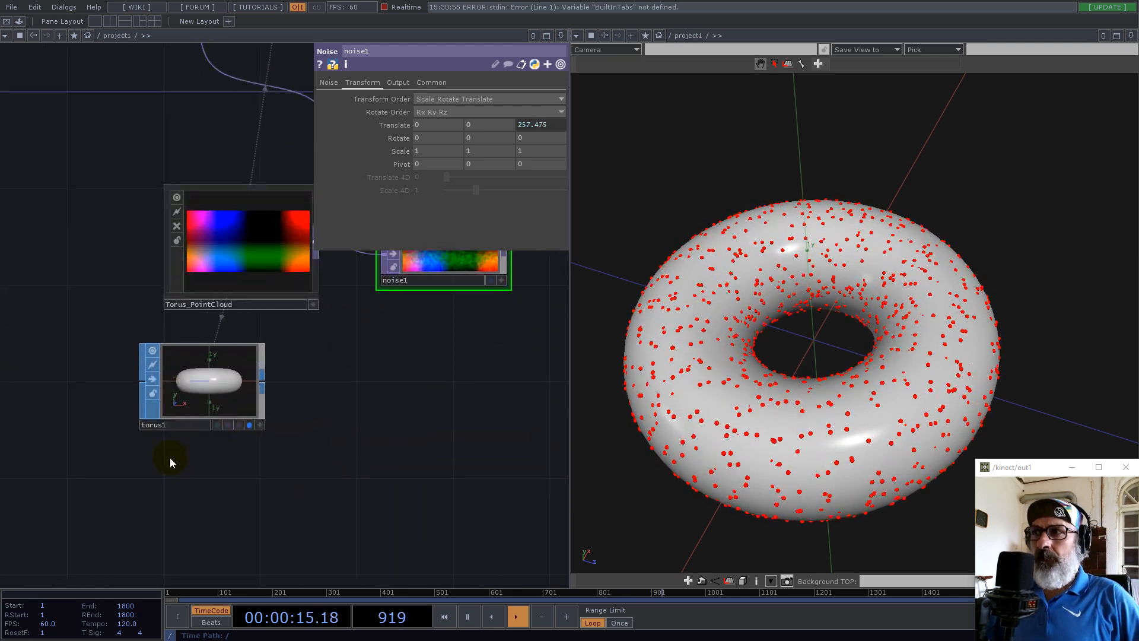
{"action": "left_click_drag", "start_coordinate": [194, 396], "coordinate": [255, 465]}
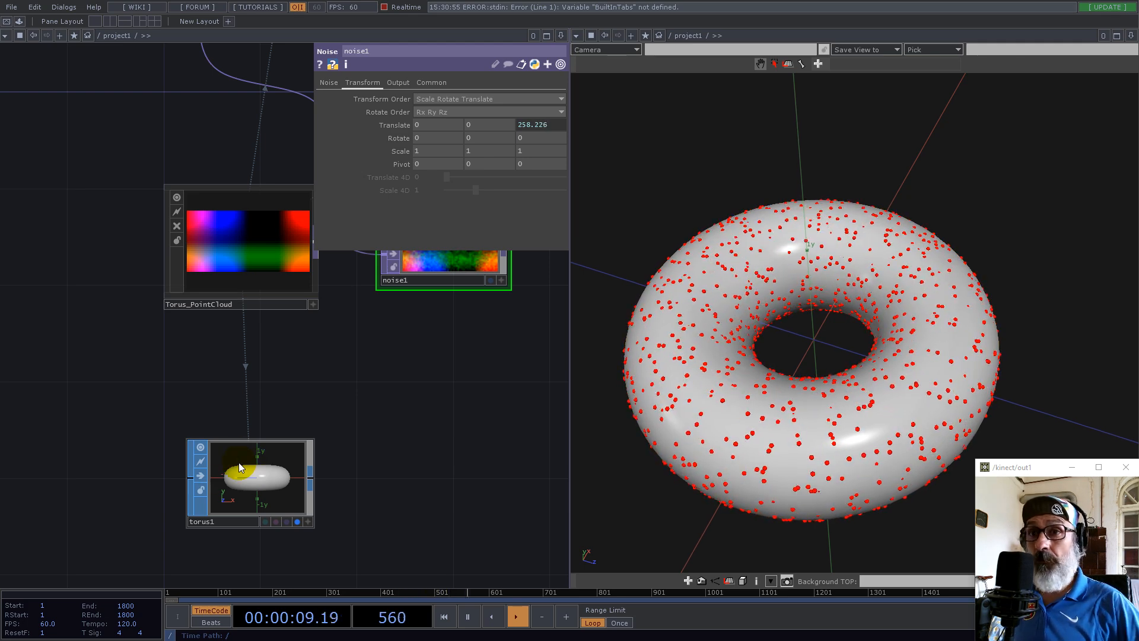
{"action": "mouse_move", "coordinate": [285, 469]}
{"action": "left_mouse_down"}
{"action": "mouse_move", "coordinate": [265, 468]}
{"action": "mouse_move", "coordinate": [278, 454]}
{"action": "left_mouse_up"}
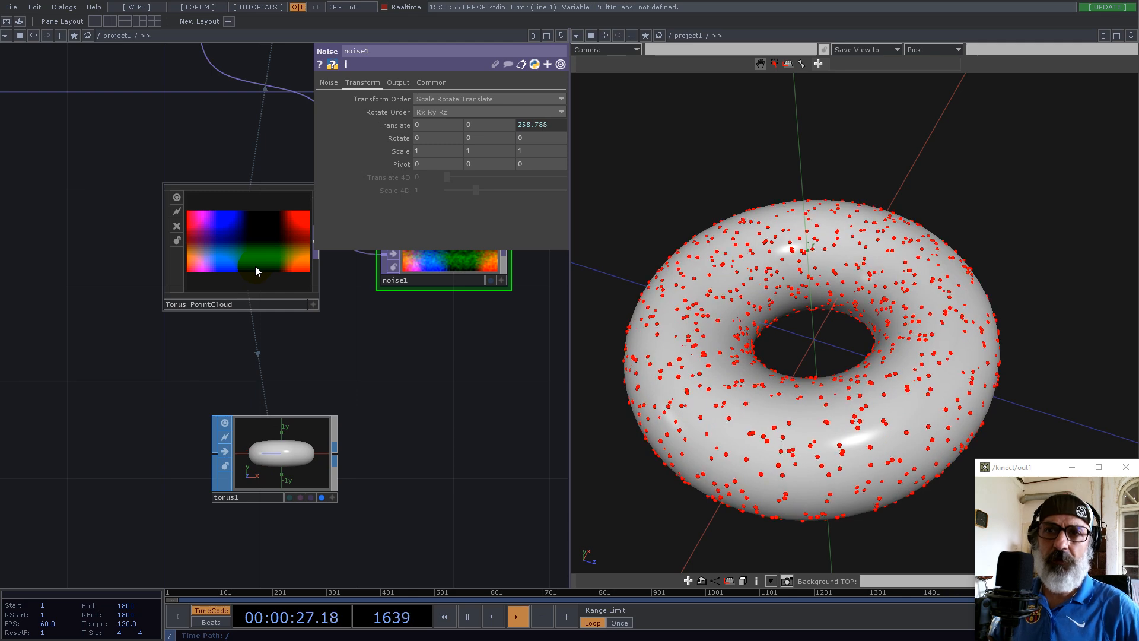
{"action": "scroll", "coordinate": [294, 451], "scroll_direction": "down", "scroll_amount": 5}
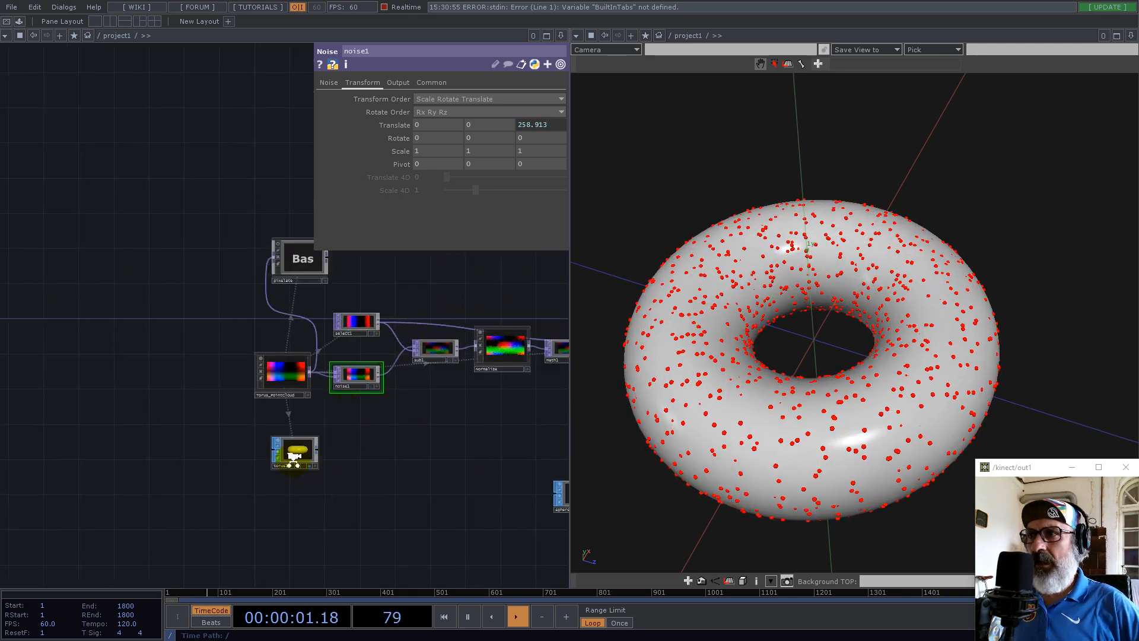
{"action": "scroll", "coordinate": [296, 453], "scroll_direction": "up", "scroll_amount": 5}
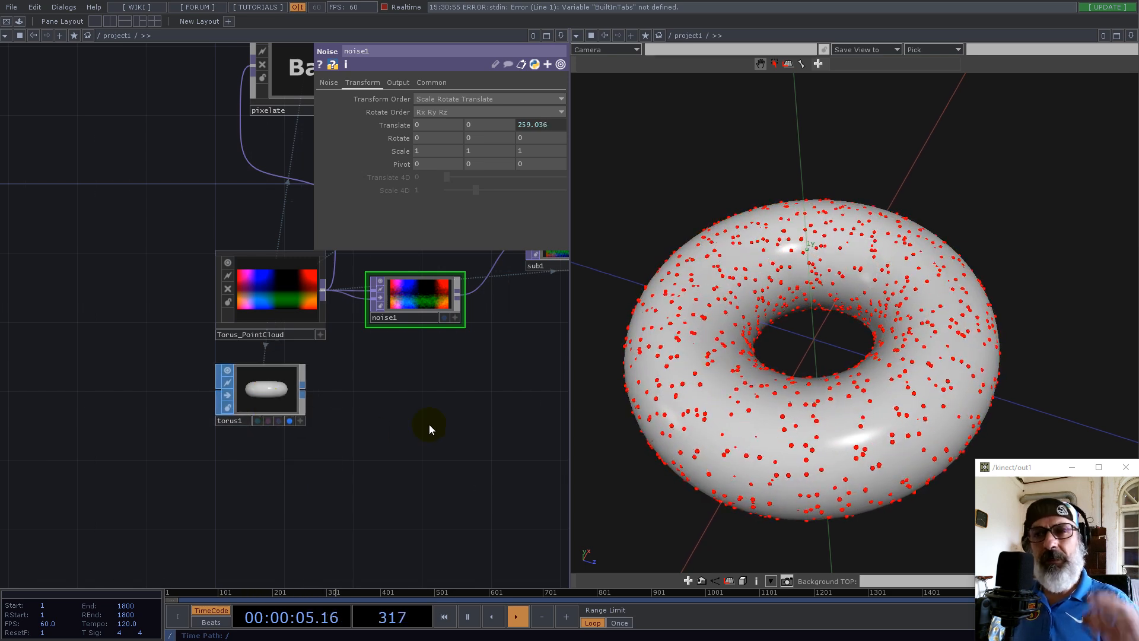
{"action": "scroll", "coordinate": [218, 406], "scroll_direction": "up", "scroll_amount": 5}
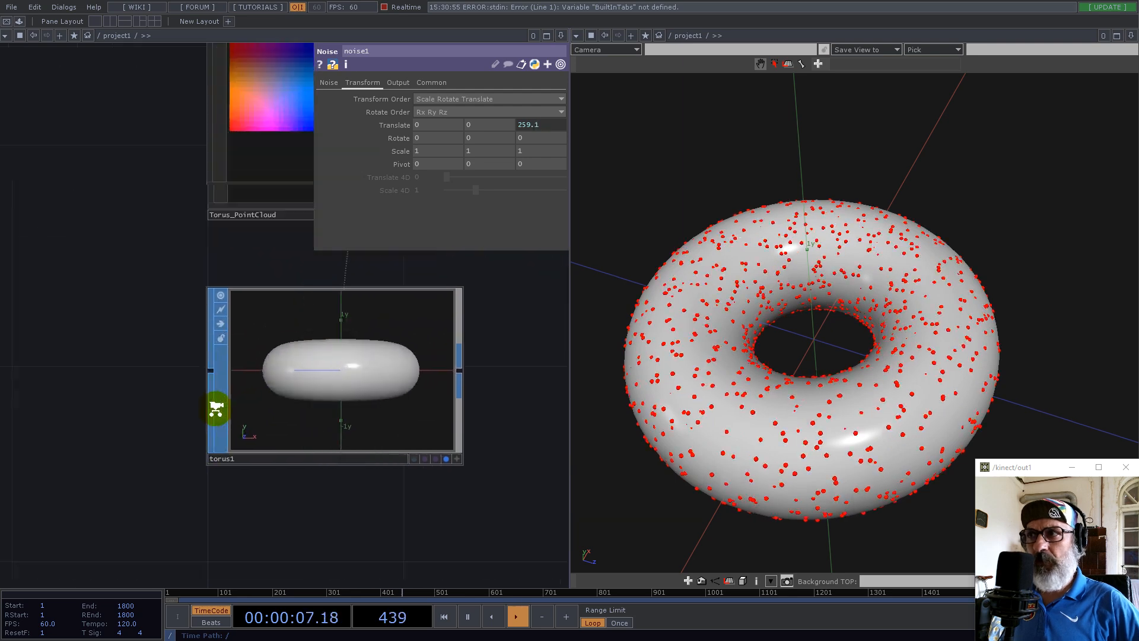
{"action": "left_click_drag", "start_coordinate": [856, 353], "coordinate": [821, 372]}
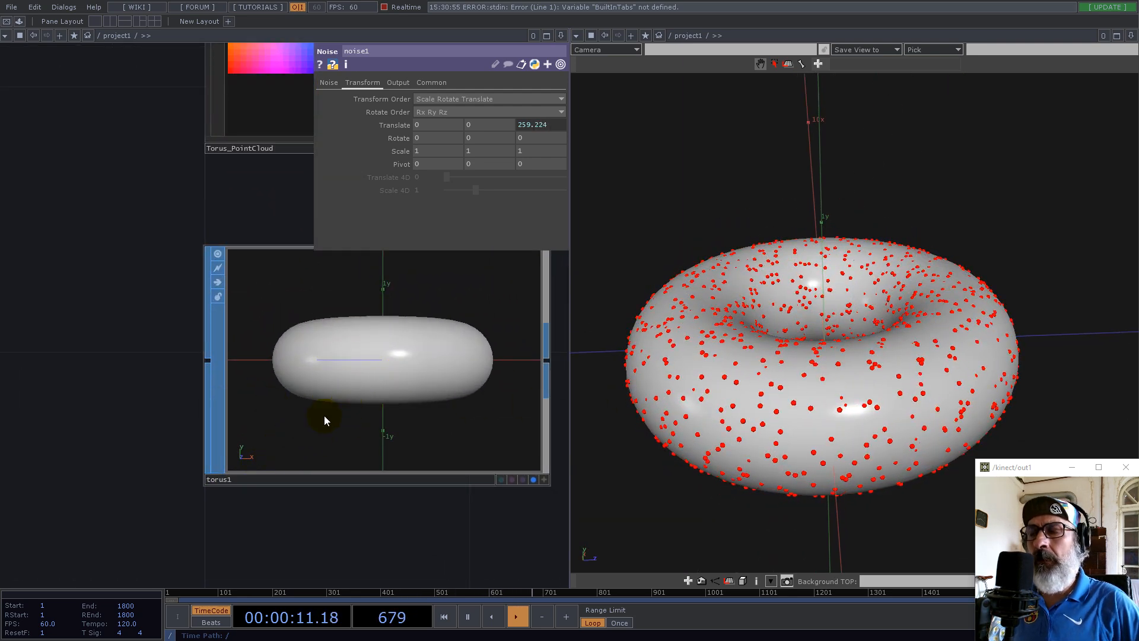
Step: Turn off the display of torus1 in the geometry viewer
{"action": "left_click_drag", "start_coordinate": [425, 364], "coordinate": [379, 392]}
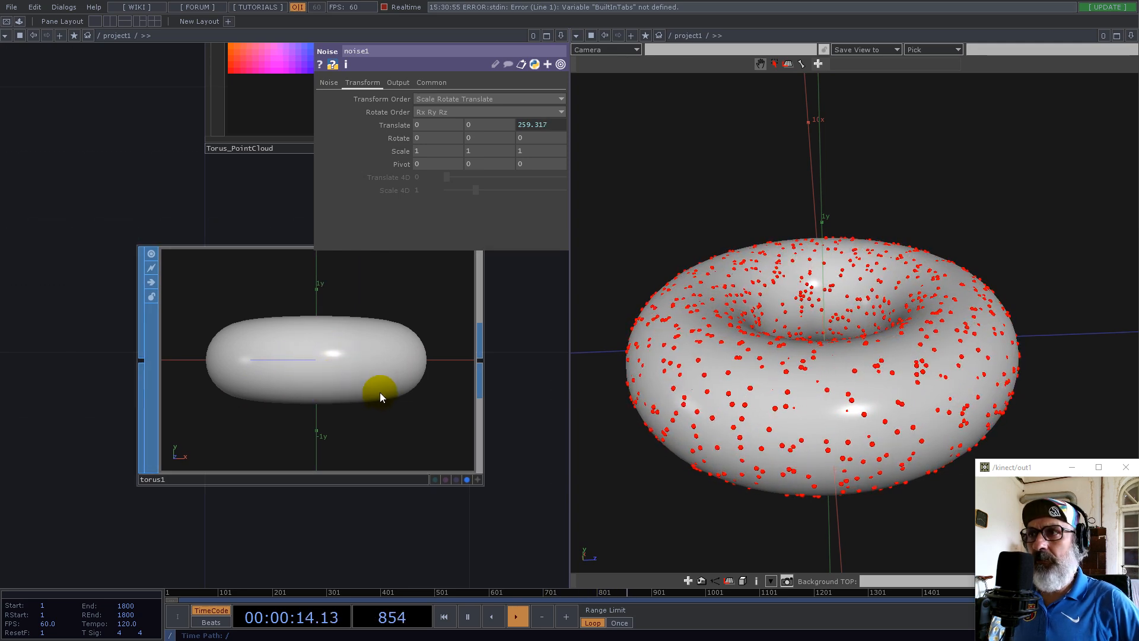
{"action": "left_click", "coordinate": [469, 479]}
{"action": "scroll", "coordinate": [383, 432], "scroll_direction": "down", "scroll_amount": 5}
{"action": "left_click_drag", "start_coordinate": [386, 302], "coordinate": [221, 397]}
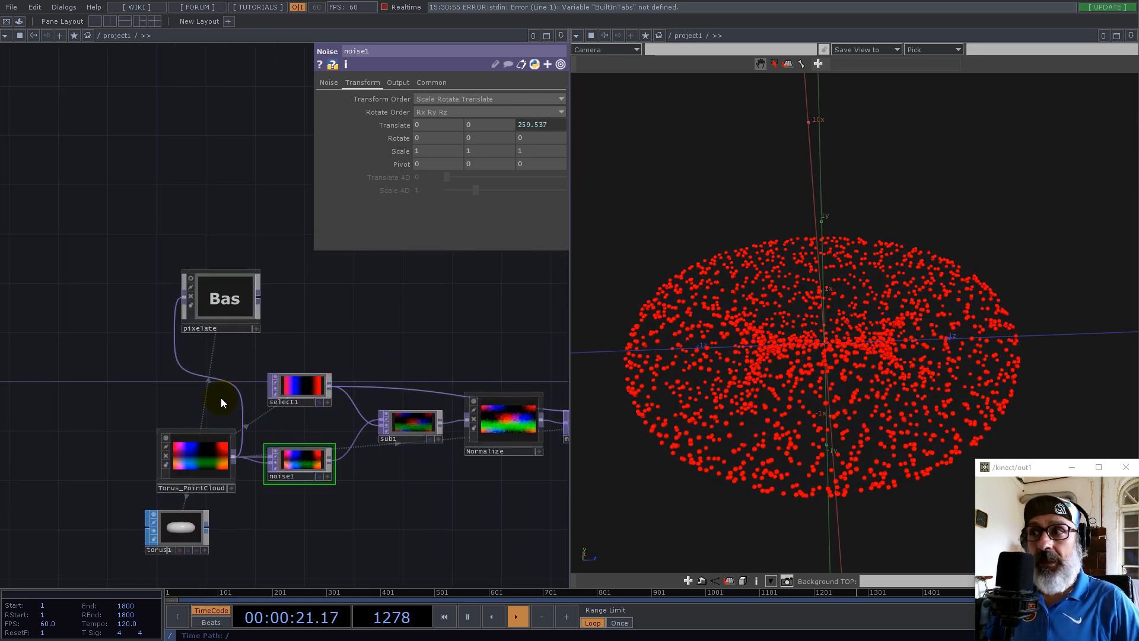
Step: Duplicate the Torus_PointCloud component and place the copy in the empty network area above pixelate
{"action": "scroll", "coordinate": [173, 482], "scroll_direction": "up", "scroll_amount": 5}
{"action": "left_click", "coordinate": [275, 384]}
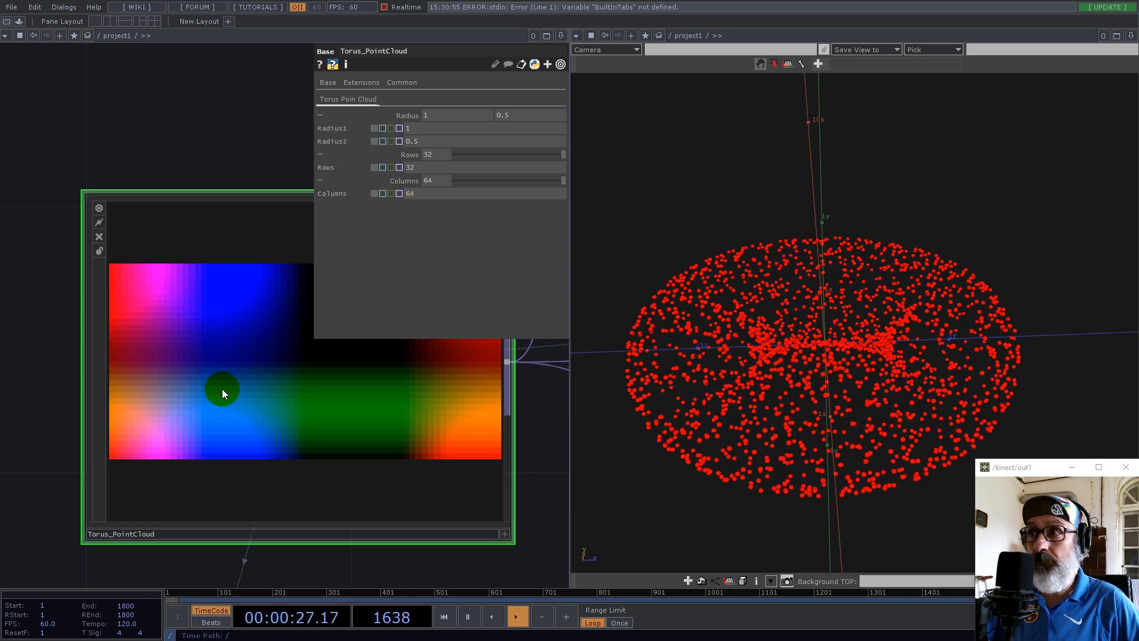
{"action": "scroll", "coordinate": [232, 381], "scroll_direction": "down", "scroll_amount": 5}
{"action": "key", "text": "ctrl+c"}
{"action": "key", "text": "ctrl+v"}
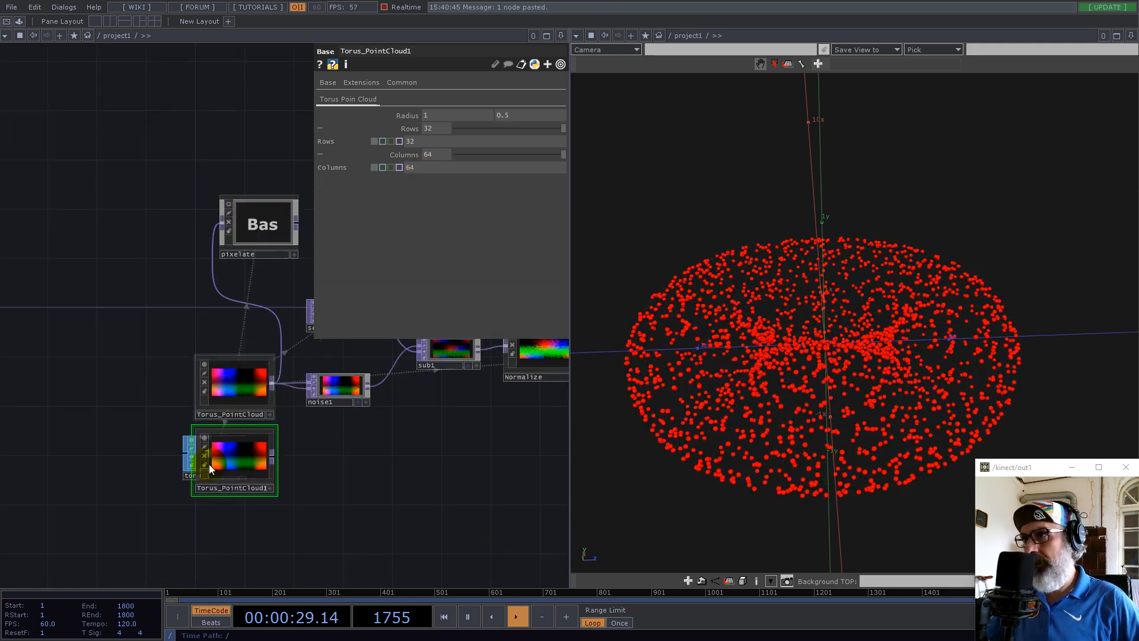
{"action": "scroll", "coordinate": [210, 469], "scroll_direction": "down", "scroll_amount": 3}
{"action": "left_click_drag", "start_coordinate": [222, 476], "coordinate": [265, 243]}
{"action": "left_click_drag", "start_coordinate": [259, 160], "coordinate": [262, 321]}
{"action": "scroll", "coordinate": [300, 271], "scroll_direction": "up", "scroll_amount": 5}
{"action": "scroll", "coordinate": [358, 340], "scroll_direction": "down", "scroll_amount": 4}
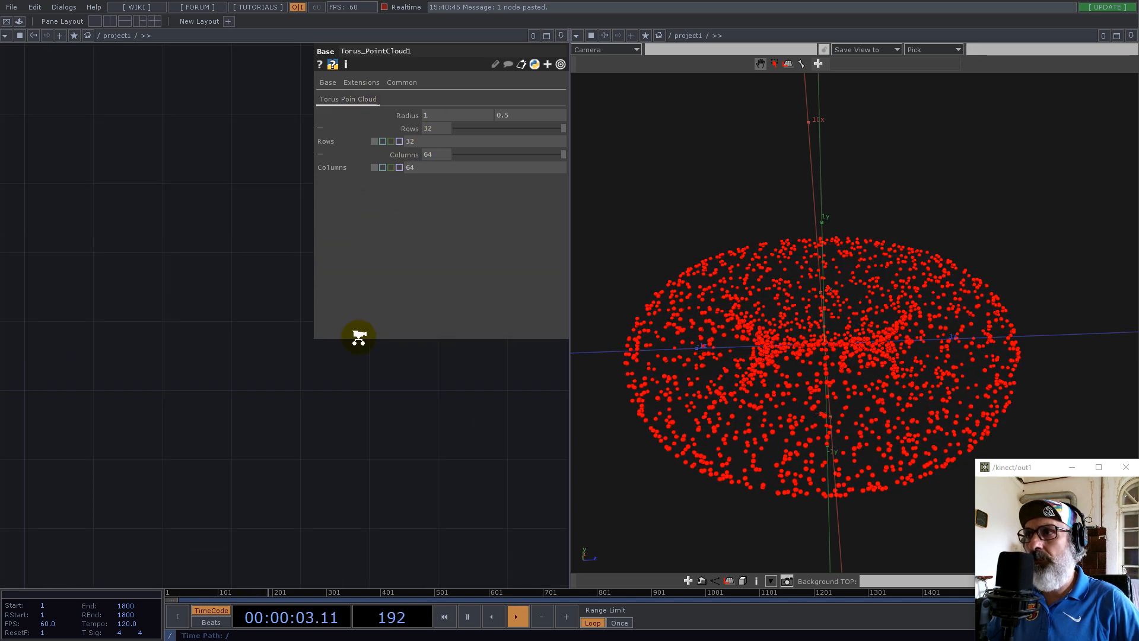
Step: Set Torus_PointCloud1 to 1024 rows and 2048 columns
{"action": "scroll", "coordinate": [324, 480], "scroll_direction": "up", "scroll_amount": 5}
{"action": "scroll", "coordinate": [307, 449], "scroll_direction": "up", "scroll_amount": 2}
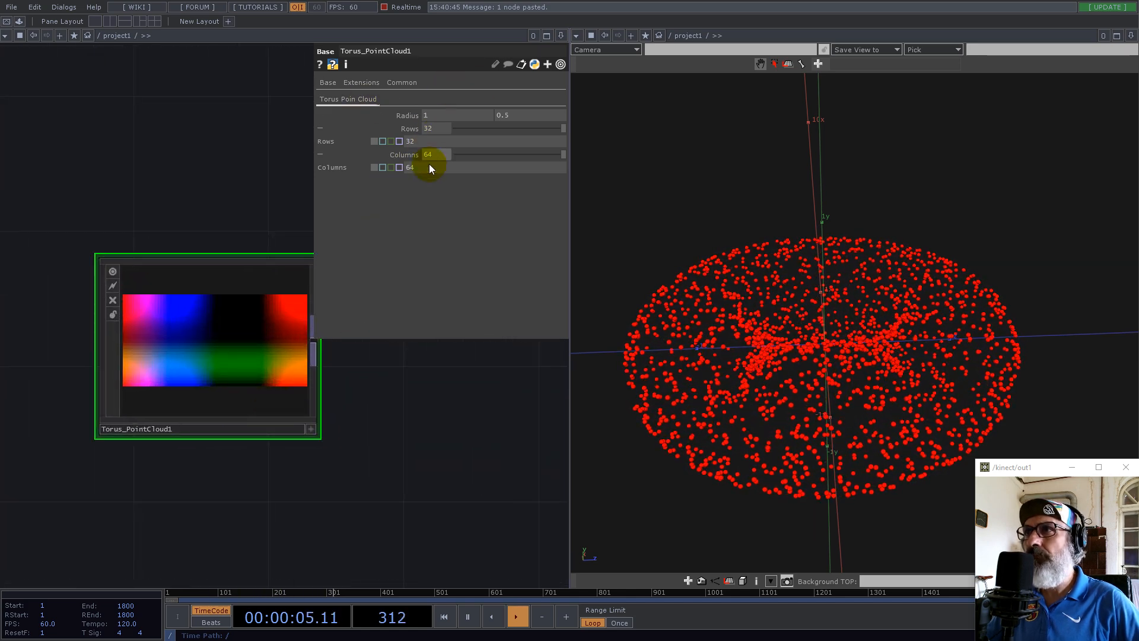
{"action": "left_click", "coordinate": [421, 141]}
{"action": "type", "text": "1024"}
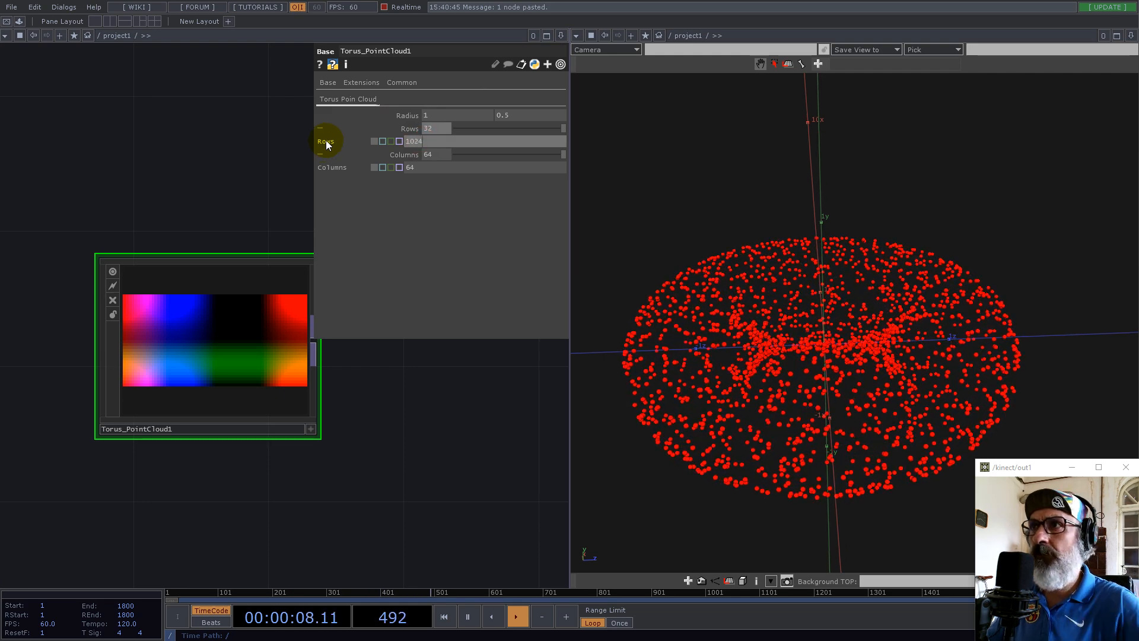
{"action": "left_click", "coordinate": [412, 167]}
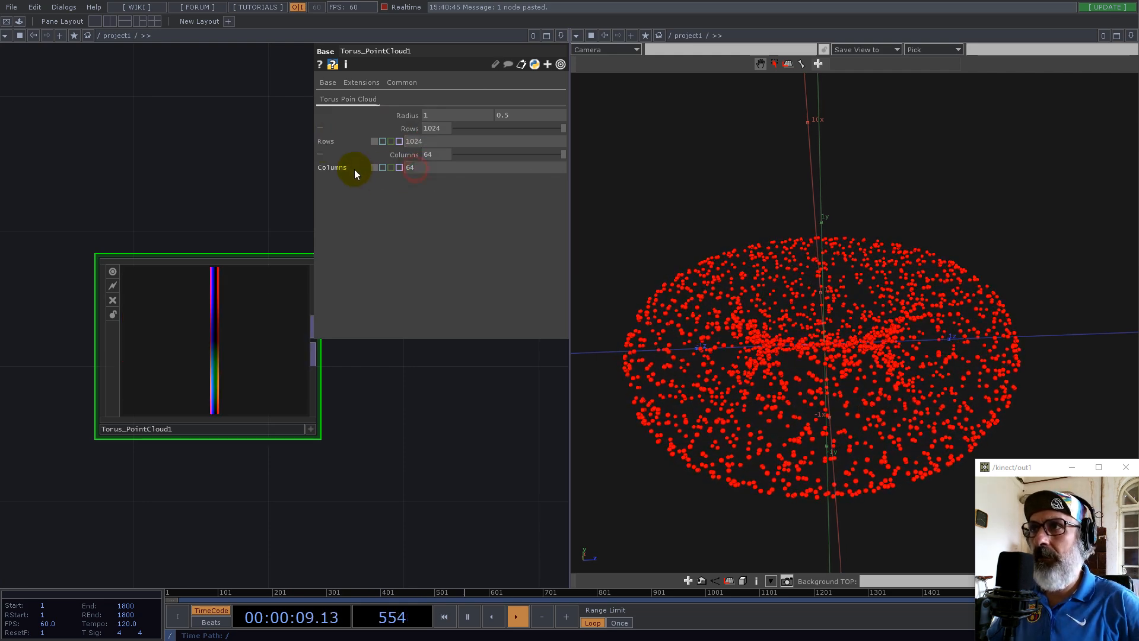
{"action": "type", "text": "2048"}
{"action": "key", "text": "Return"}
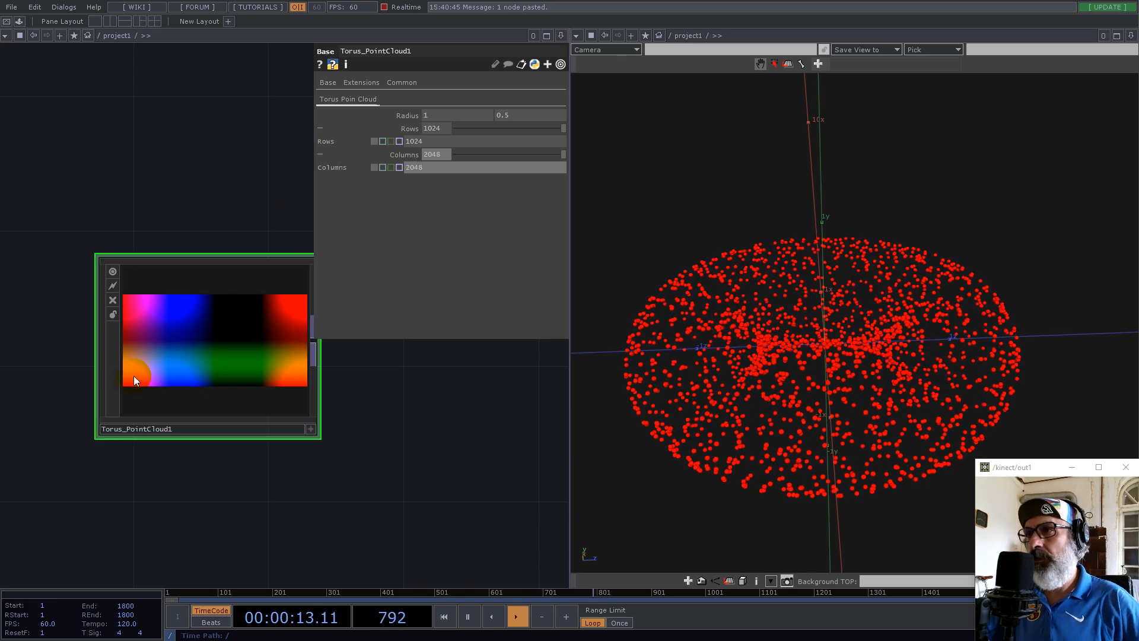
Step: Connect a Null TOP to the output of Torus_PointCloud1
{"action": "scroll", "coordinate": [133, 375], "scroll_direction": "down", "scroll_amount": 4}
{"action": "key", "text": "Tab"}
{"action": "left_click", "coordinate": [146, 352]}
{"action": "left_click", "coordinate": [298, 385]}
{"action": "left_click_drag", "start_coordinate": [289, 458], "coordinate": [280, 371]}
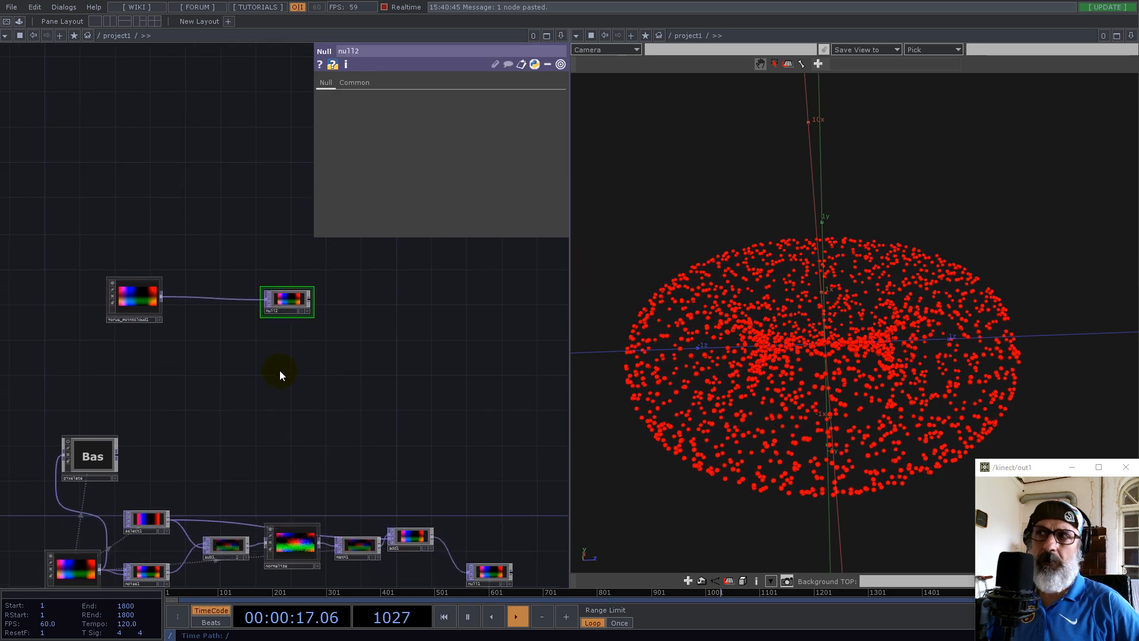
{"action": "scroll", "coordinate": [267, 320], "scroll_direction": "down", "scroll_amount": 3}
{"action": "scroll", "coordinate": [263, 311], "scroll_direction": "up", "scroll_amount": 3}
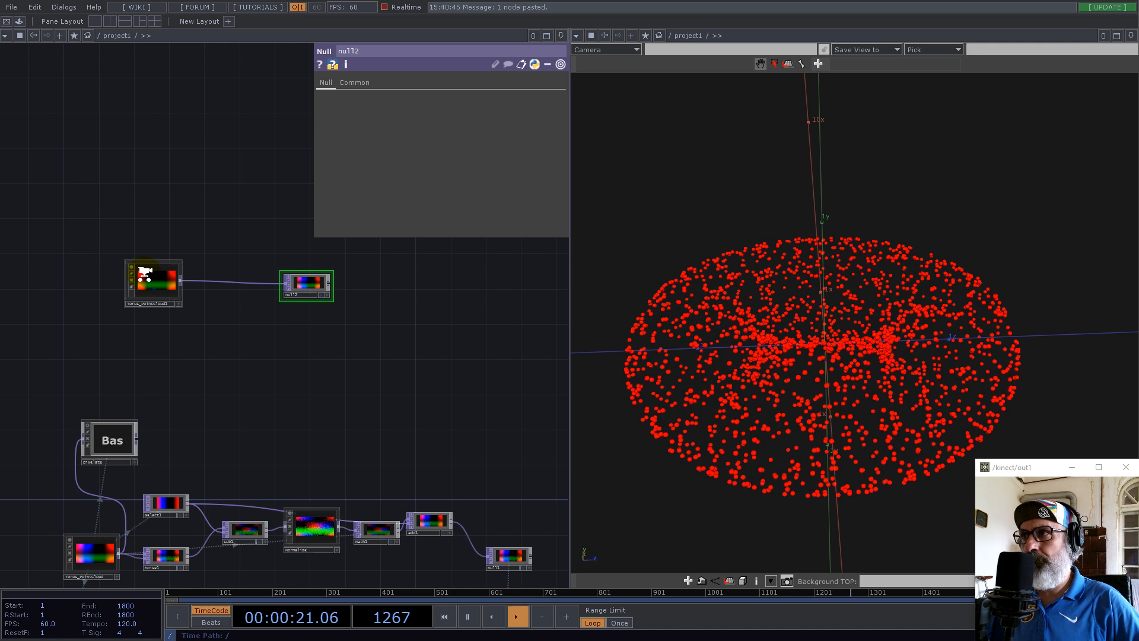
{"action": "scroll", "coordinate": [145, 277], "scroll_direction": "up", "scroll_amount": 5}
{"action": "scroll", "coordinate": [141, 280], "scroll_direction": "down", "scroll_amount": 5}
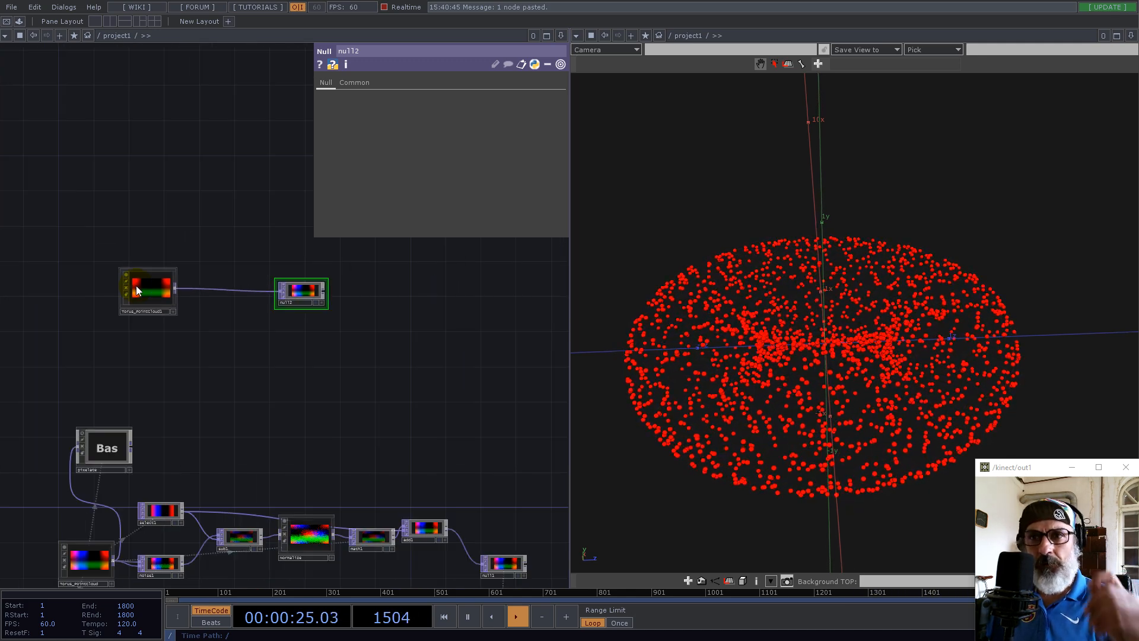
{"action": "scroll", "coordinate": [227, 296], "scroll_direction": "up", "scroll_amount": 5}
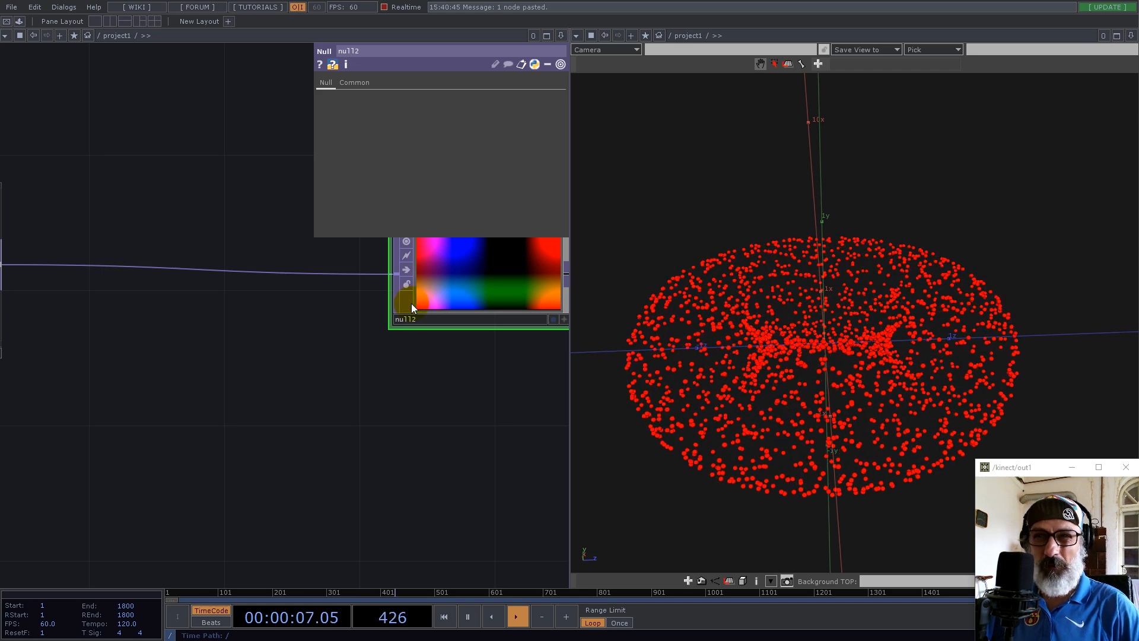
Step: Create an Add SOP below null2 and enable Add Points for a single point at the origin
{"action": "scroll", "coordinate": [319, 391], "scroll_direction": "down", "scroll_amount": 5}
{"action": "key", "text": "Tab"}
{"action": "type", "text": "a"}
{"action": "left_click", "coordinate": [236, 264]}
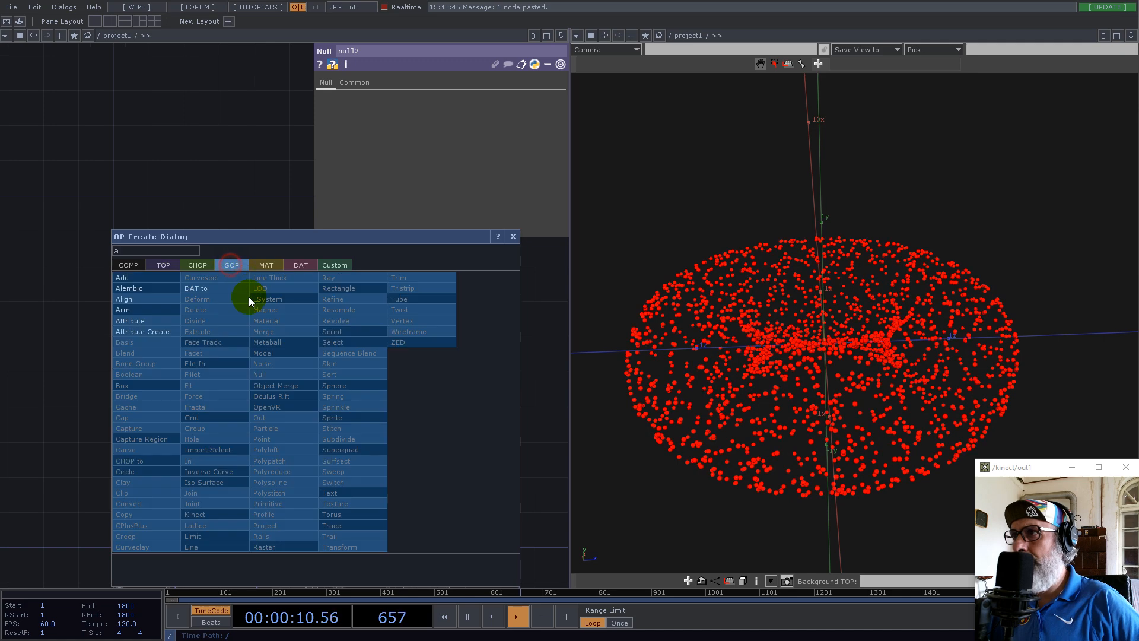
{"action": "left_click", "coordinate": [128, 287]}
{"action": "left_click", "coordinate": [305, 405]}
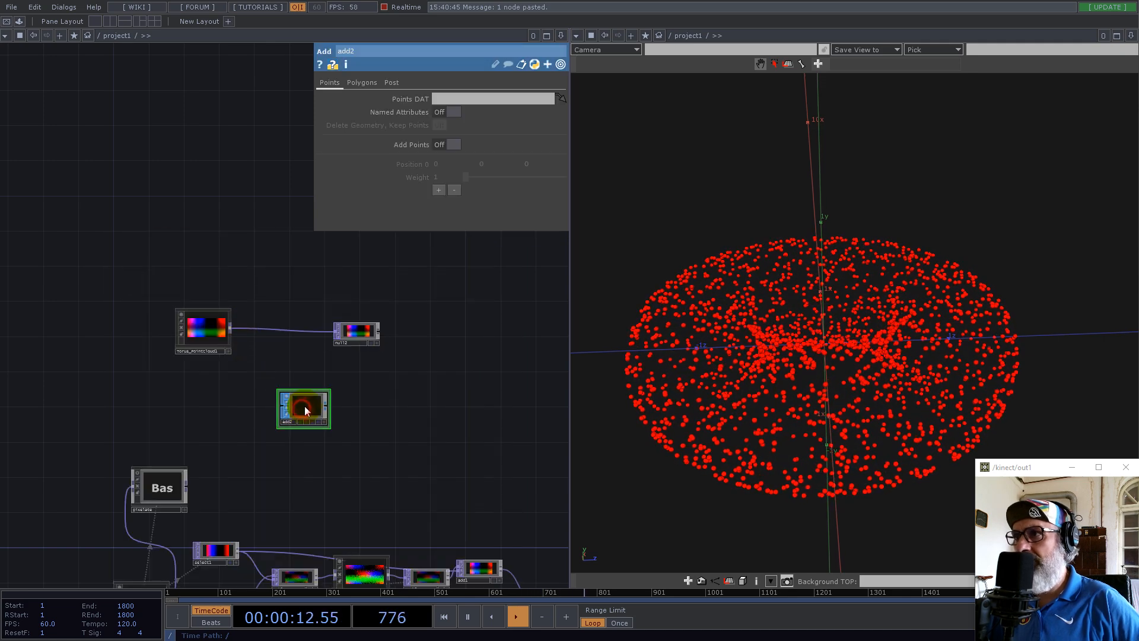
{"action": "scroll", "coordinate": [305, 412], "scroll_direction": "up", "scroll_amount": 4}
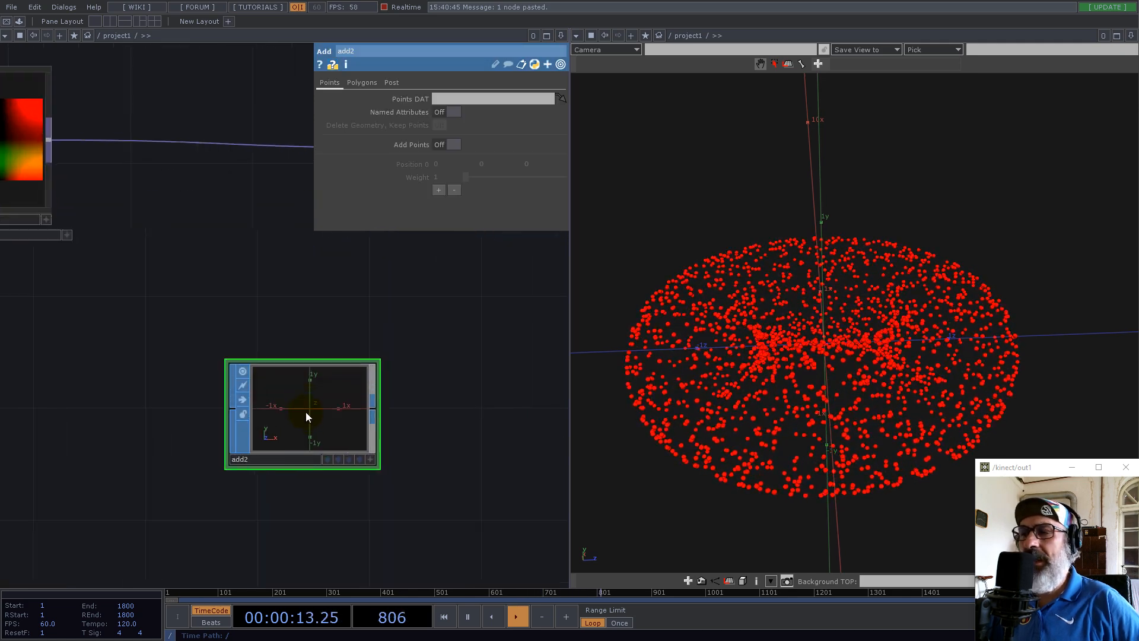
{"action": "left_click", "coordinate": [455, 145]}
Step: Append a Convert SOP to the output of add2
{"action": "scroll", "coordinate": [331, 279], "scroll_direction": "down", "scroll_amount": 2}
{"action": "right_click", "coordinate": [374, 380]}
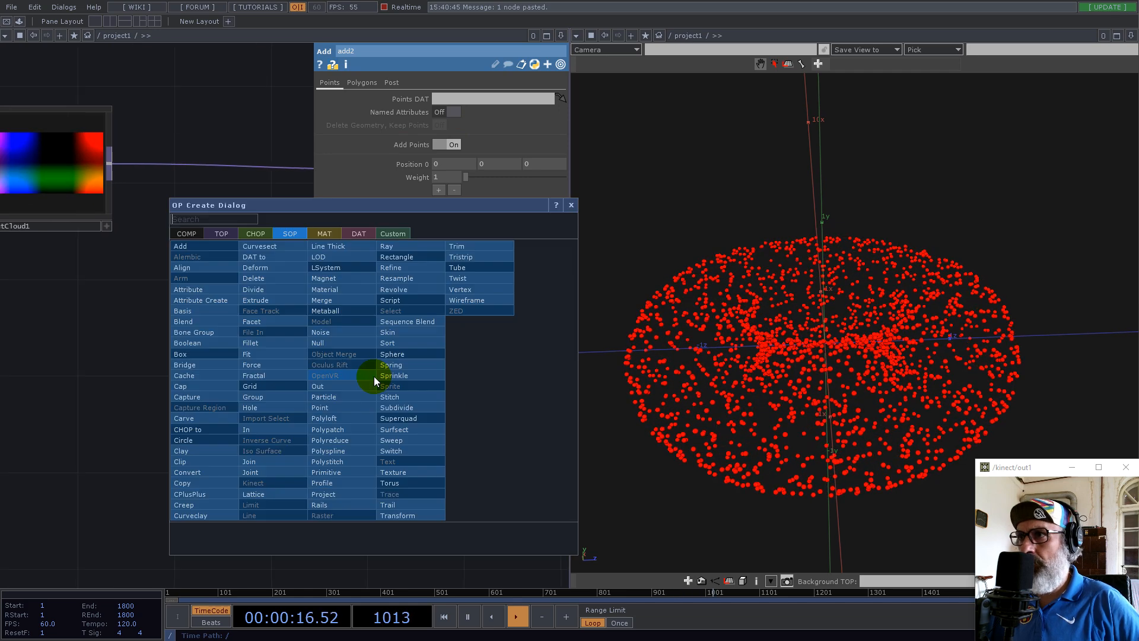
{"action": "type", "text": "co"}
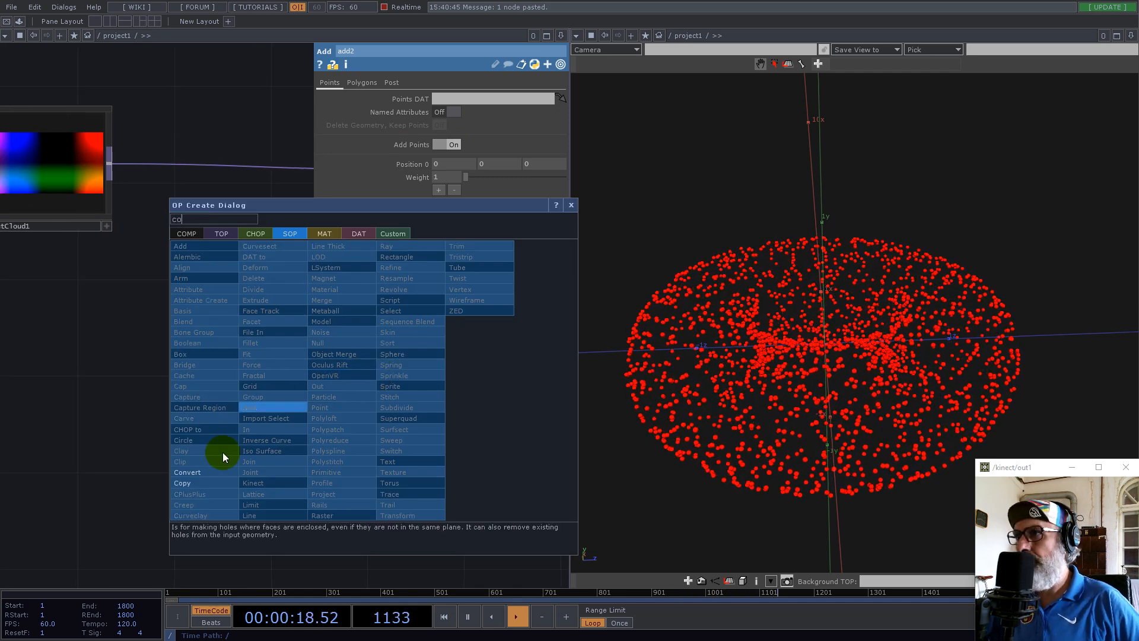
{"action": "left_click", "coordinate": [201, 472]}
{"action": "left_click", "coordinate": [456, 385]}
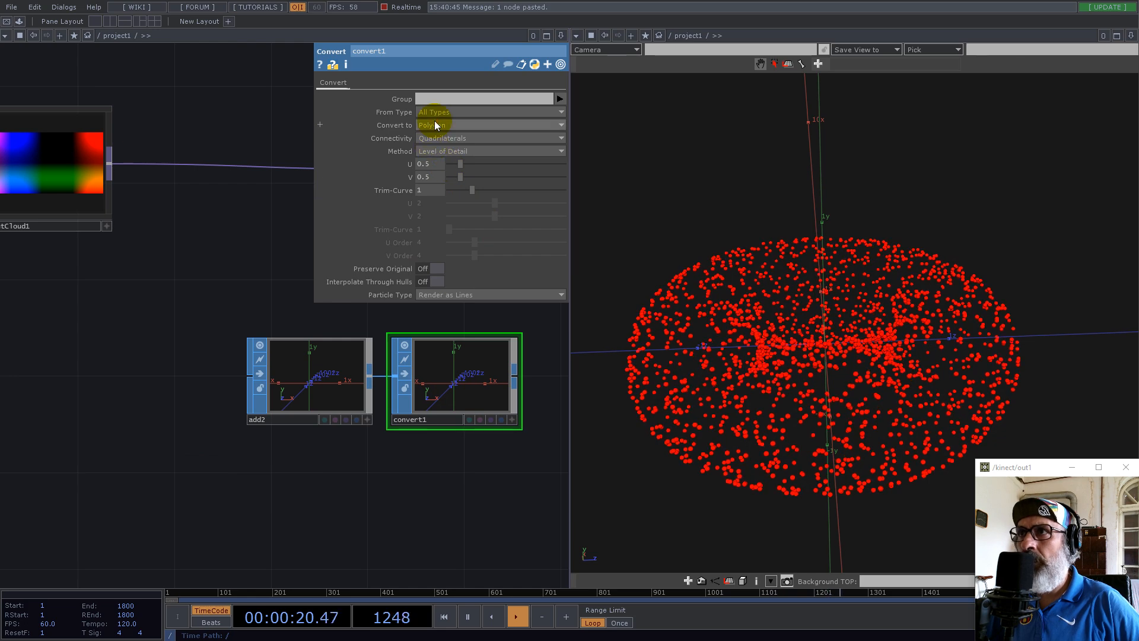
Step: Set convert1 to convert to Particles Per Point with the particle type Render as Point Sprites
{"action": "left_click", "coordinate": [434, 124]}
{"action": "left_click", "coordinate": [451, 236]}
{"action": "left_click_drag", "start_coordinate": [511, 315], "coordinate": [254, 323]}
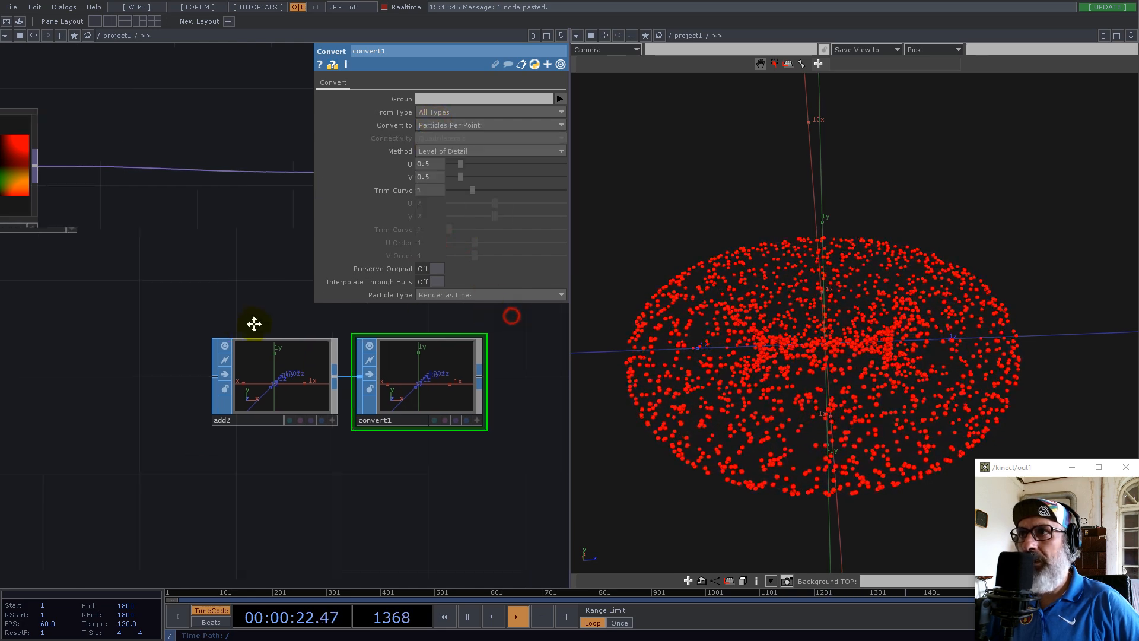
{"action": "left_click", "coordinate": [432, 295]}
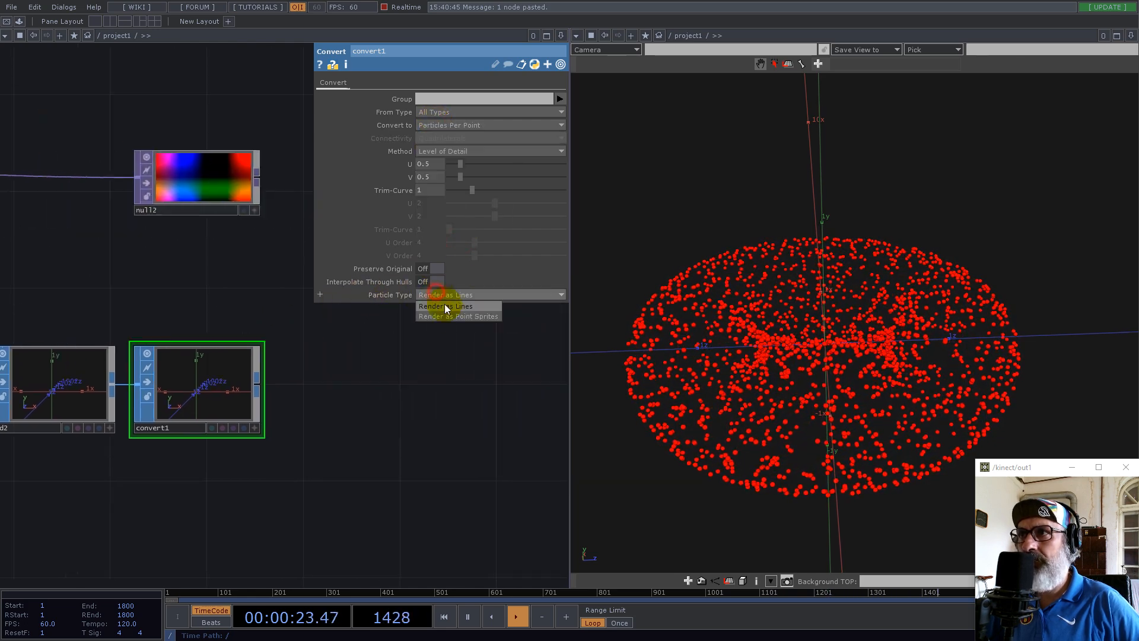
{"action": "left_click", "coordinate": [473, 316]}
Step: Append a Geometry COMP to the output of convert1
{"action": "scroll", "coordinate": [341, 464], "scroll_direction": "down", "scroll_amount": 4}
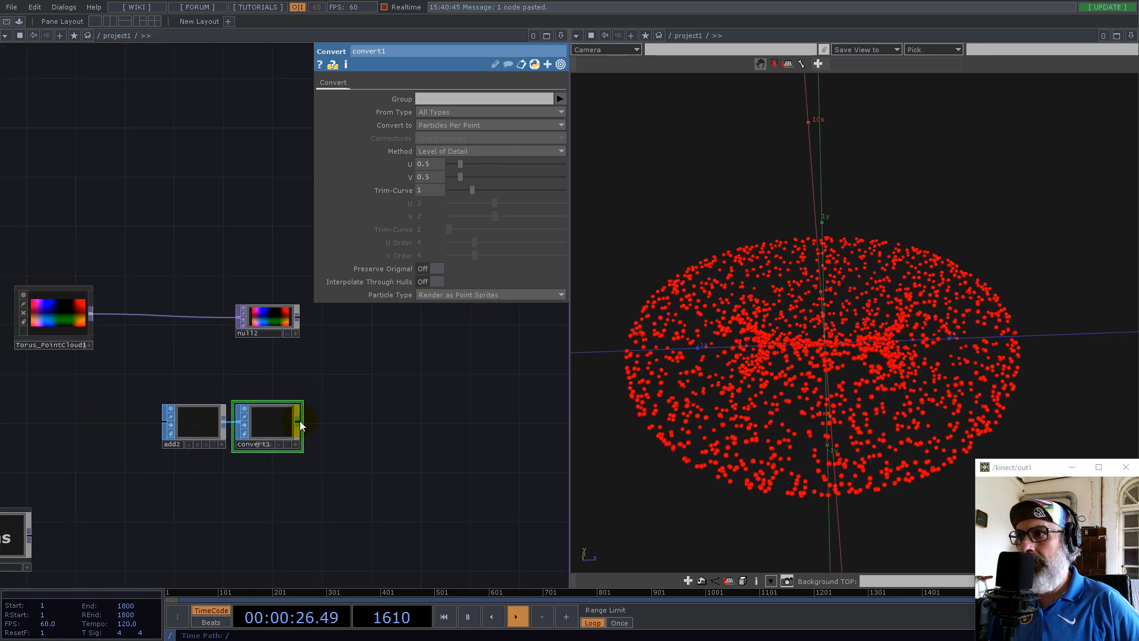
{"action": "right_click", "coordinate": [300, 421]}
{"action": "type", "text": "ge"}
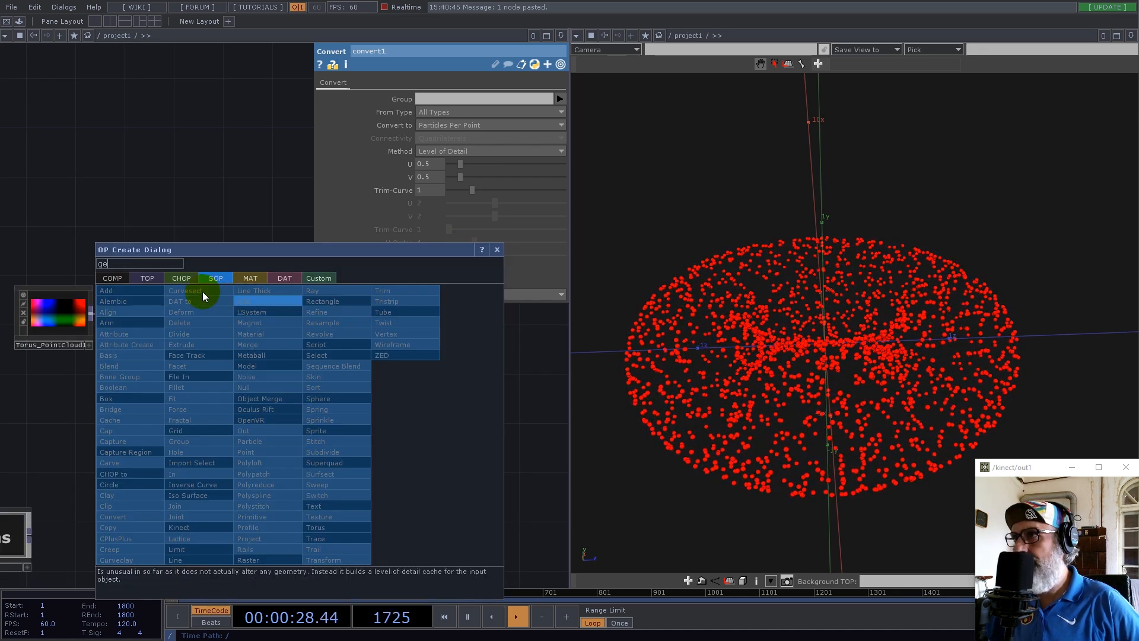
{"action": "left_click", "coordinate": [112, 278]}
{"action": "left_click", "coordinate": [120, 376]}
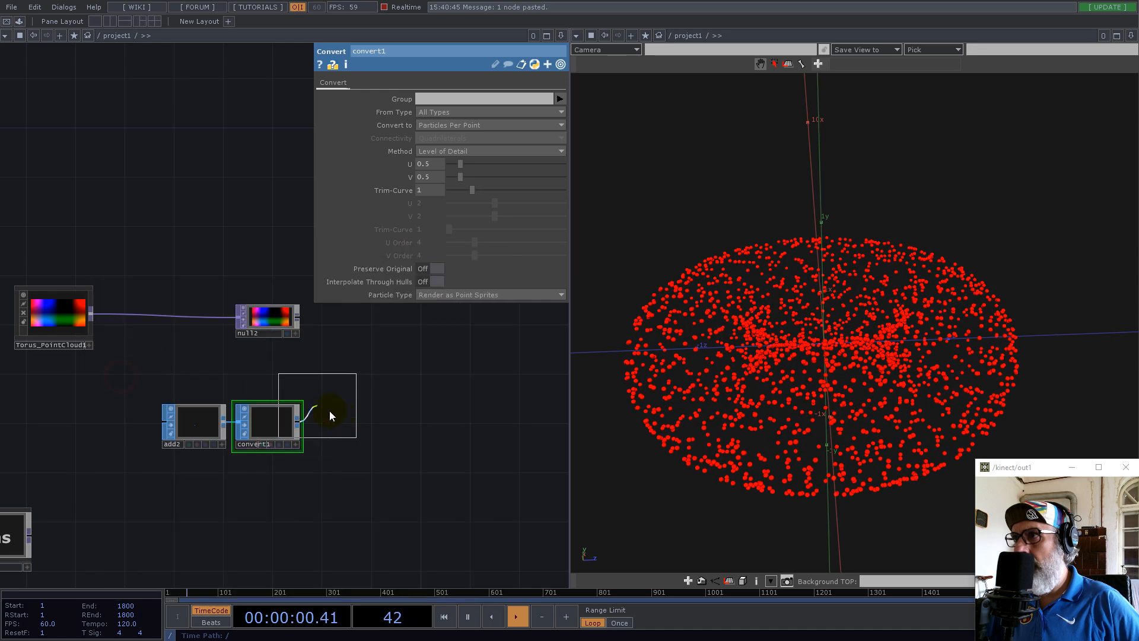
{"action": "left_click", "coordinate": [362, 417]}
Step: Enable instancing on geo2 with null2 as Translate OP and r, g and b for Translate X, Y and Z
{"action": "left_click_drag", "start_coordinate": [262, 359], "coordinate": [71, 366]}
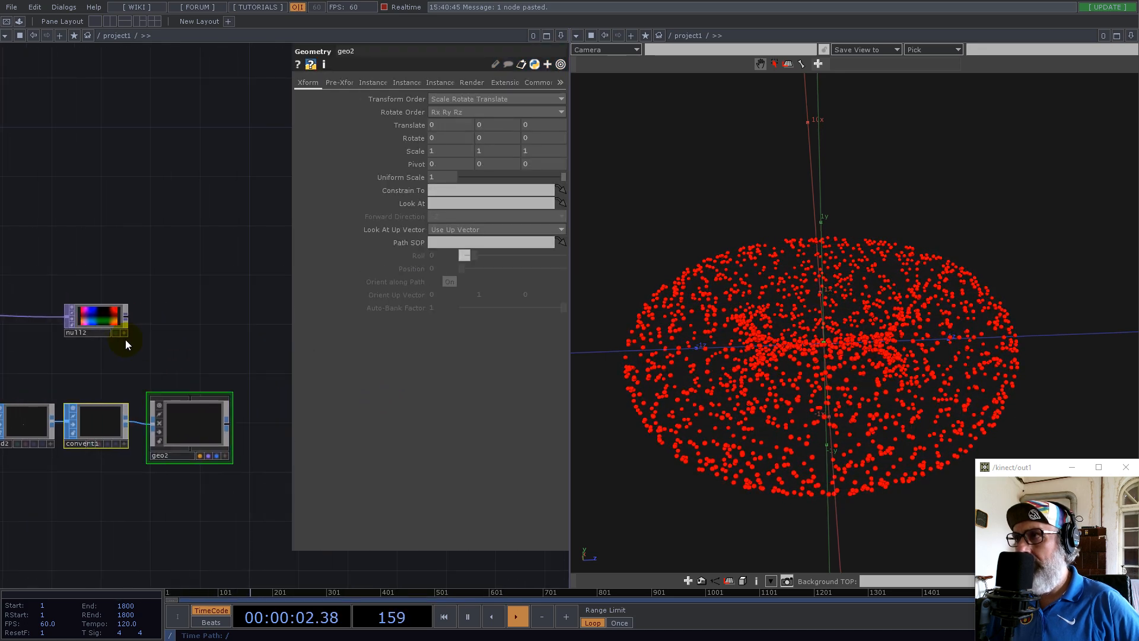
{"action": "left_click", "coordinate": [373, 82]}
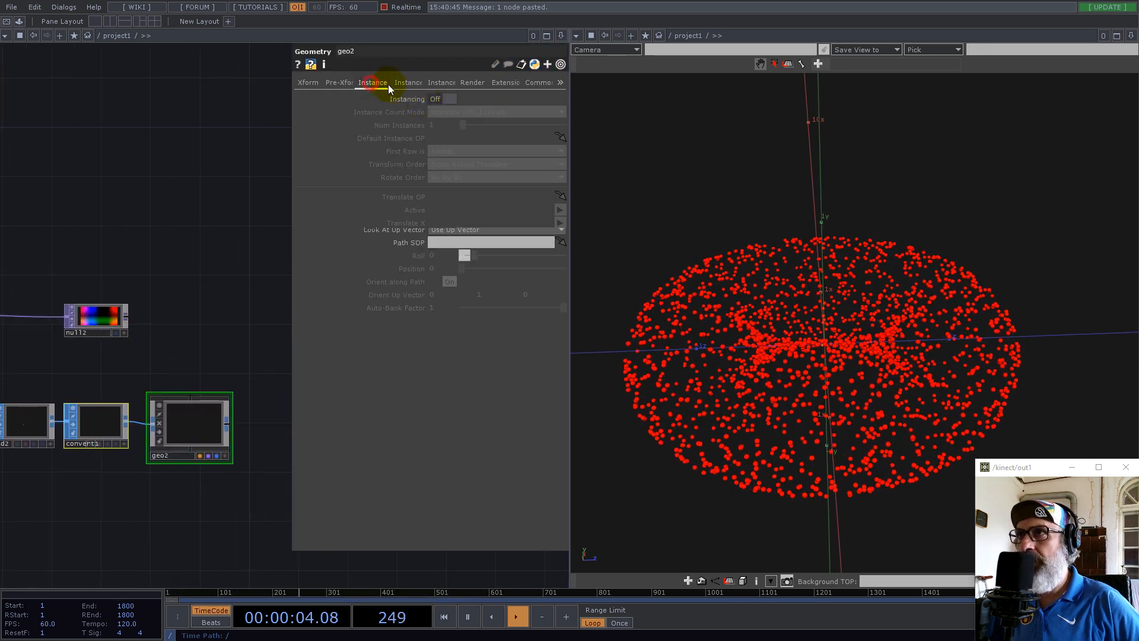
{"action": "left_click", "coordinate": [450, 99]}
{"action": "left_click_drag", "start_coordinate": [95, 317], "coordinate": [439, 196]}
{"action": "left_click", "coordinate": [439, 224]}
{"action": "type", "text": "r"}
{"action": "key", "text": "Tab"}
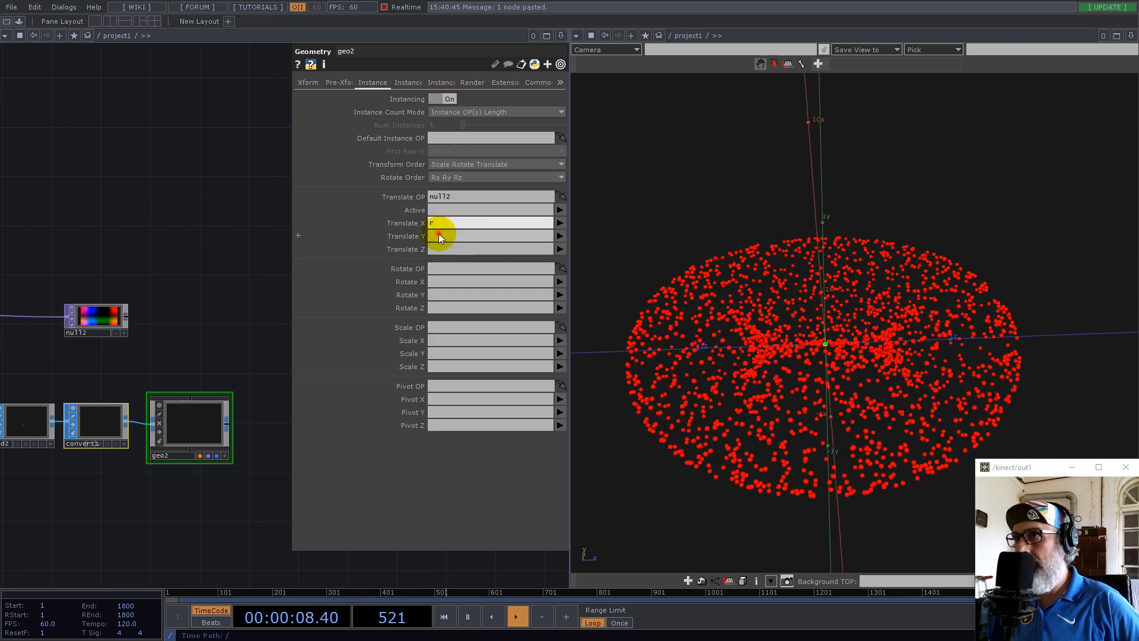
{"action": "type", "text": "g"}
{"action": "key", "text": "Tab"}
{"action": "type", "text": "b"}
{"action": "left_click", "coordinate": [224, 243]}
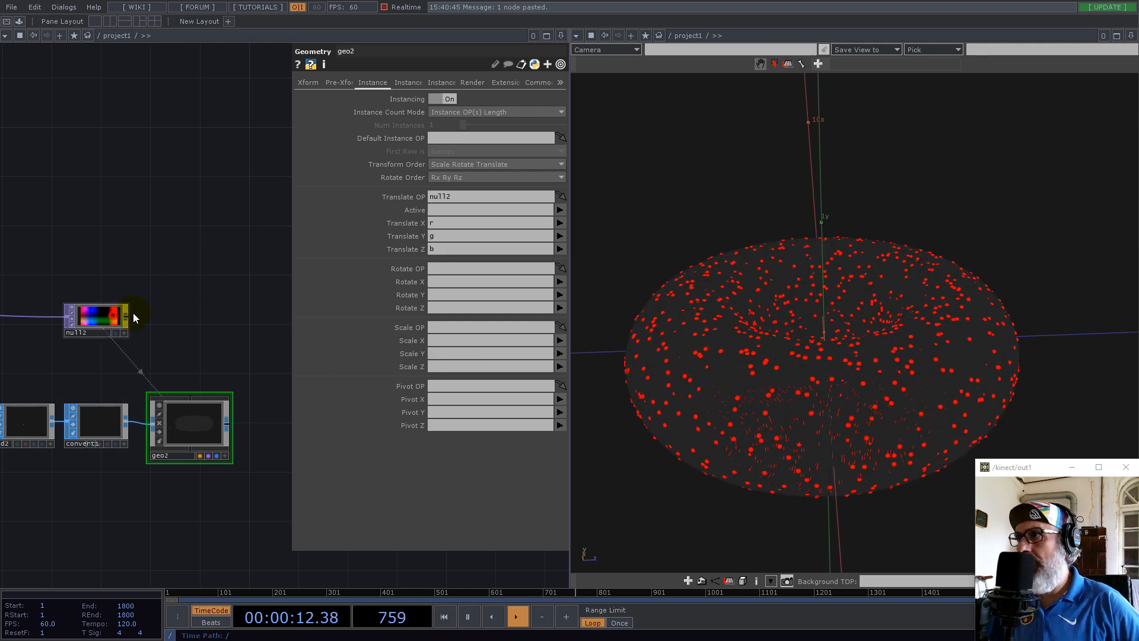
Step: Move null2 above geo2 and create a Point Sprite MAT beneath geo2
{"action": "left_click_drag", "start_coordinate": [118, 317], "coordinate": [190, 305]}
{"action": "left_click_drag", "start_coordinate": [225, 375], "coordinate": [245, 260]}
{"action": "double_click", "coordinate": [190, 414]}
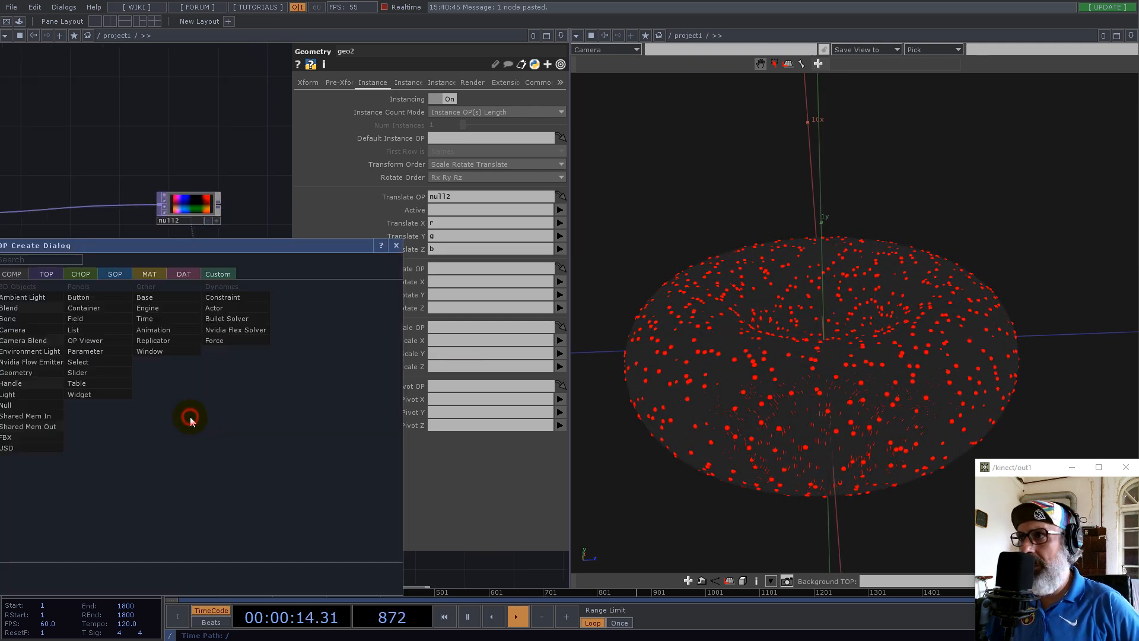
{"action": "left_click", "coordinate": [149, 276]}
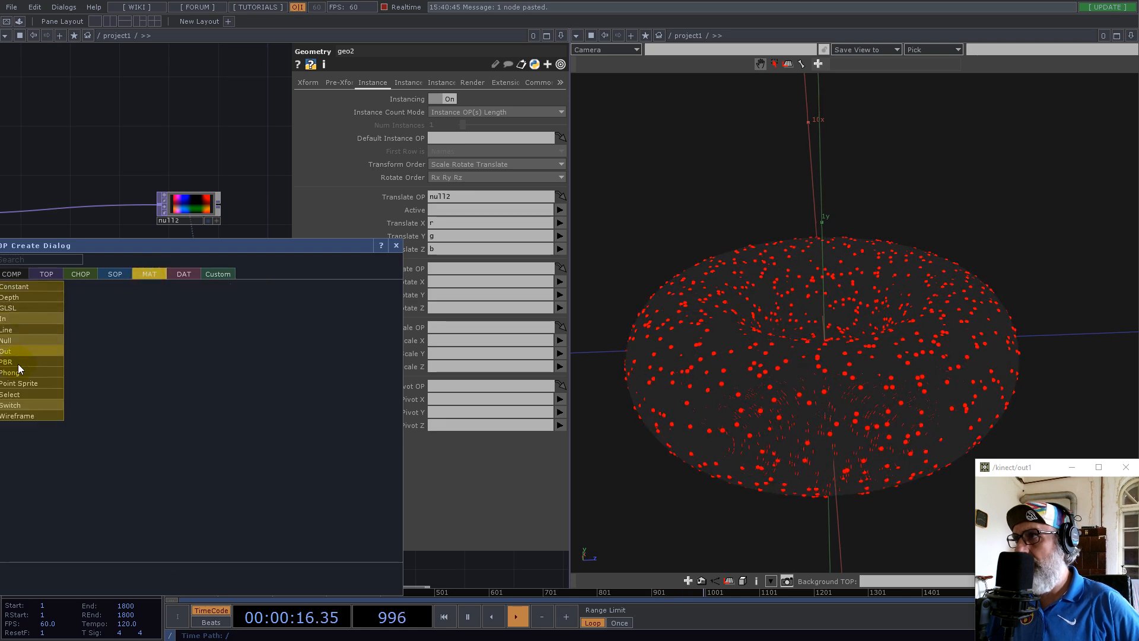
{"action": "left_click_drag", "start_coordinate": [72, 253], "coordinate": [198, 243]}
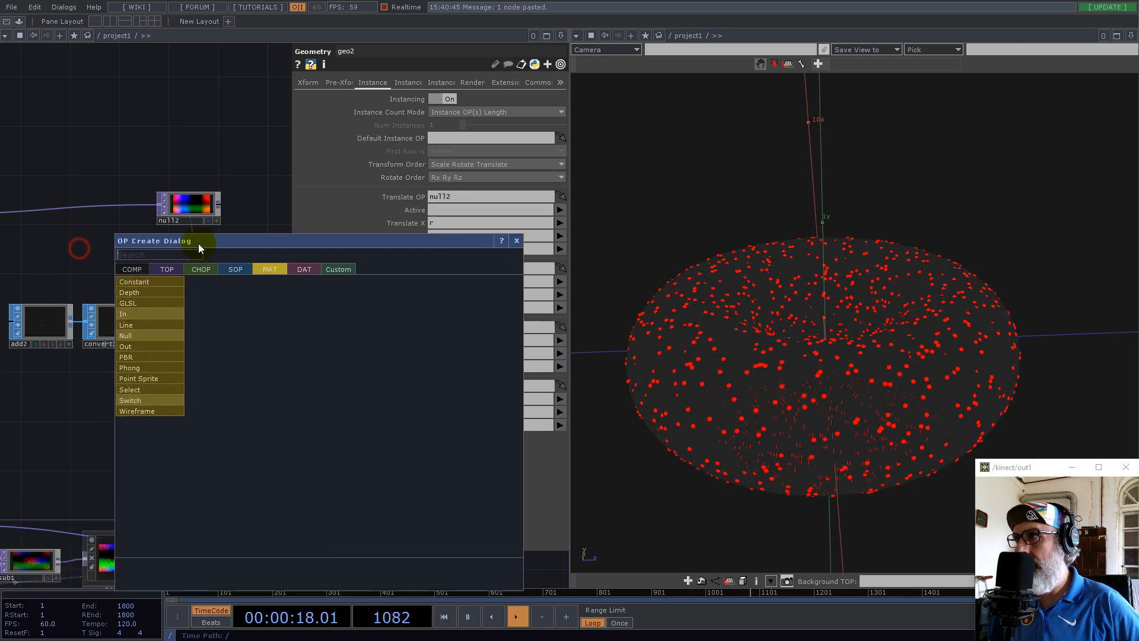
{"action": "left_click", "coordinate": [139, 378]}
{"action": "left_click", "coordinate": [215, 407]}
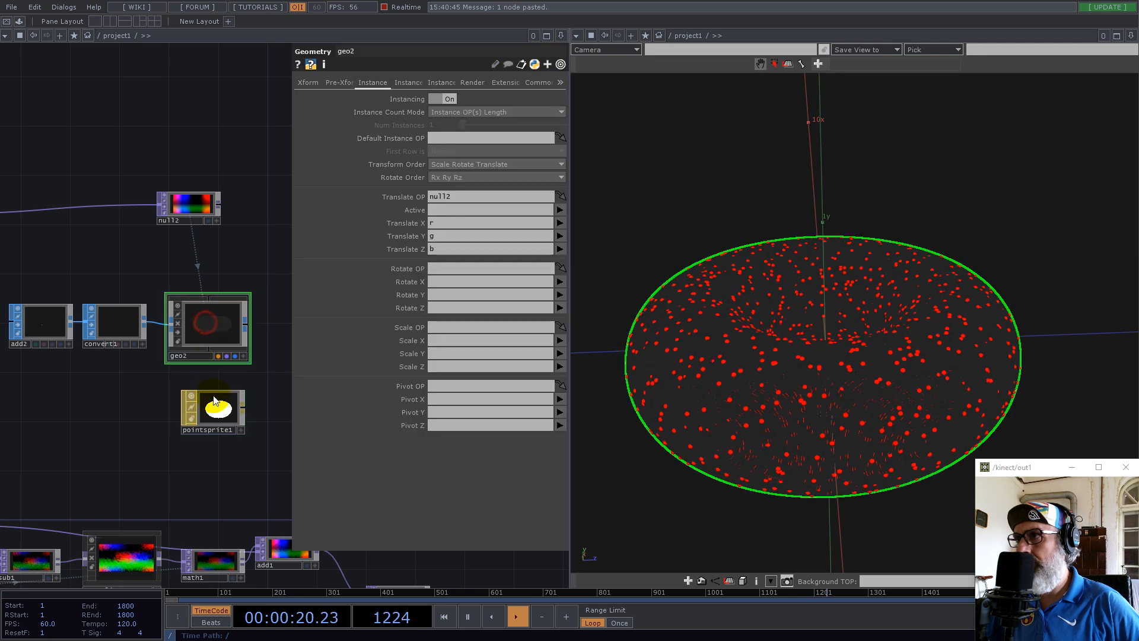
Step: Assign pointsprite1 as the render material of geo2
{"action": "left_click", "coordinate": [408, 83]}
{"action": "left_click", "coordinate": [438, 82]}
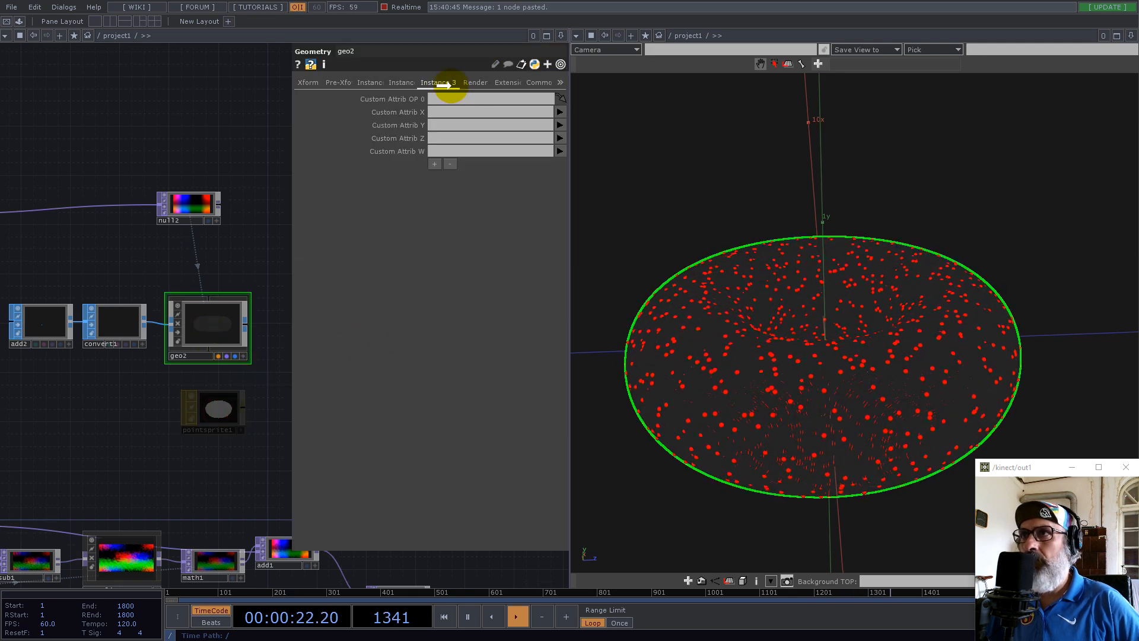
{"action": "left_click", "coordinate": [476, 82]}
{"action": "left_click", "coordinate": [466, 100]}
{"action": "type", "text": "pointsprite1"}
{"action": "key", "text": "Return"}
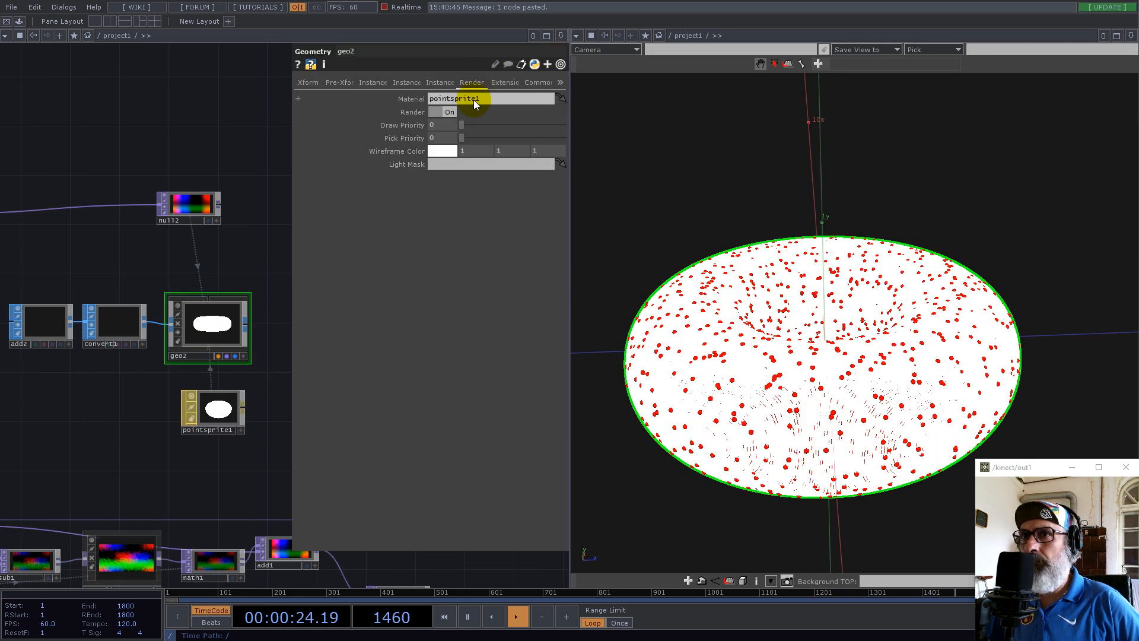
{"action": "left_click", "coordinate": [262, 435]}
{"action": "left_click_drag", "start_coordinate": [744, 371], "coordinate": [806, 391]}
{"action": "scroll", "coordinate": [831, 385], "scroll_direction": "down", "scroll_amount": 3}
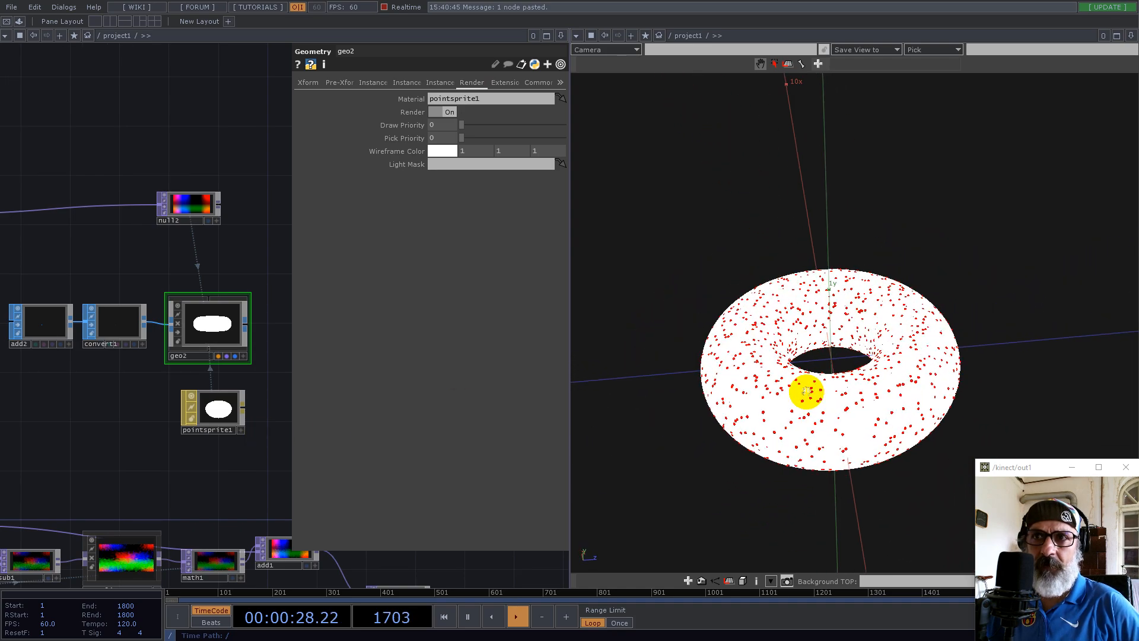
{"action": "right_click_drag", "start_coordinate": [795, 430], "coordinate": [1033, 396]}
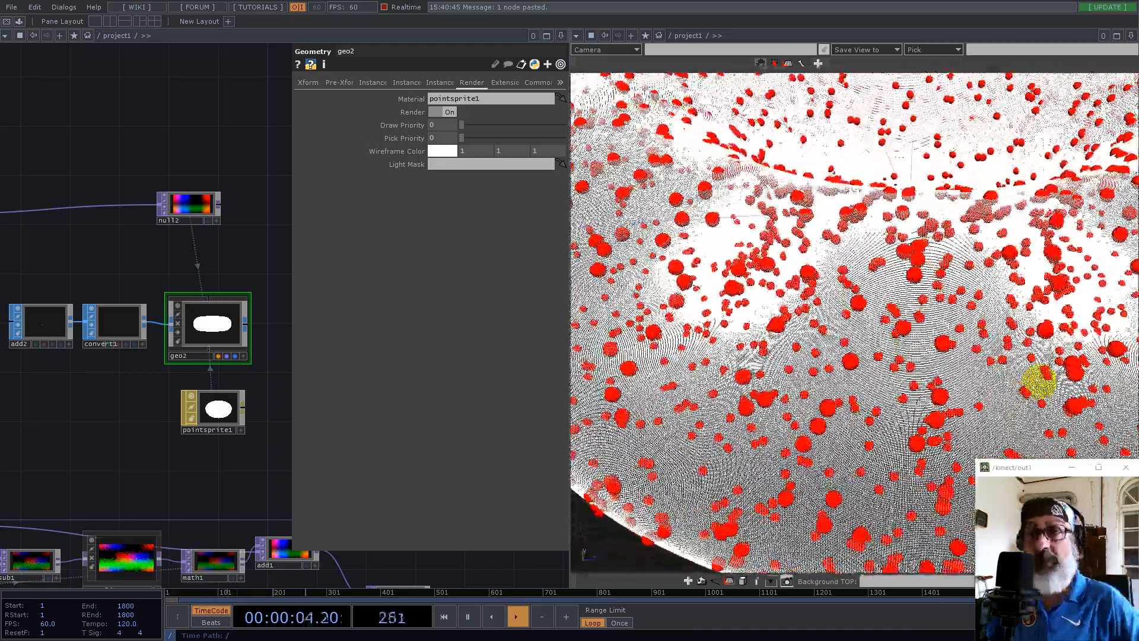
{"action": "right_click_drag", "start_coordinate": [826, 330], "coordinate": [870, 338]}
{"action": "left_click_drag", "start_coordinate": [871, 337], "coordinate": [813, 319]}
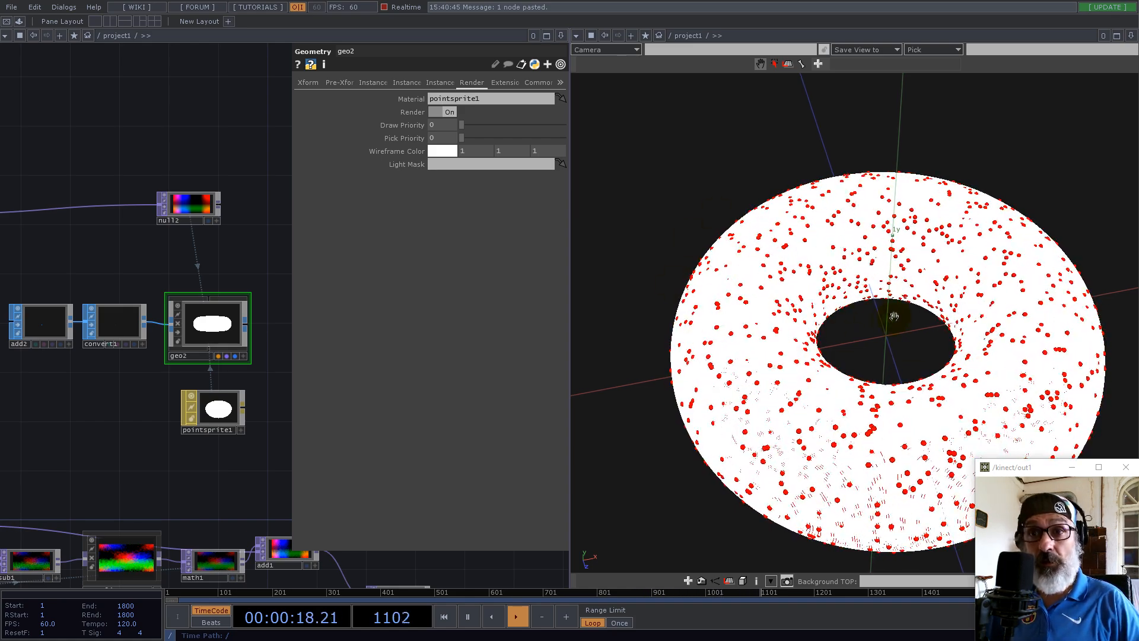
Step: Insert a Noise TOP between Torus_PointCloud1 and null2, and also feed the point cloud into its second input
{"action": "scroll", "coordinate": [262, 261], "scroll_direction": "down", "scroll_amount": 5}
{"action": "scroll", "coordinate": [123, 274], "scroll_direction": "up", "scroll_amount": 6}
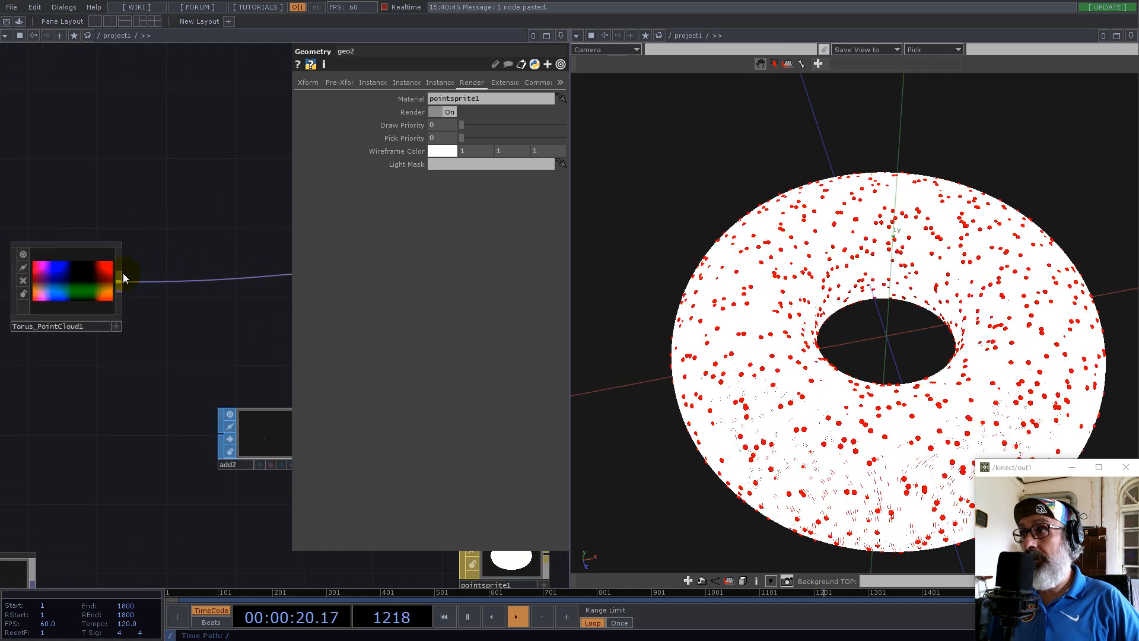
{"action": "right_click", "coordinate": [120, 281]}
{"action": "type", "text": "noi"}
{"action": "key", "text": "Return"}
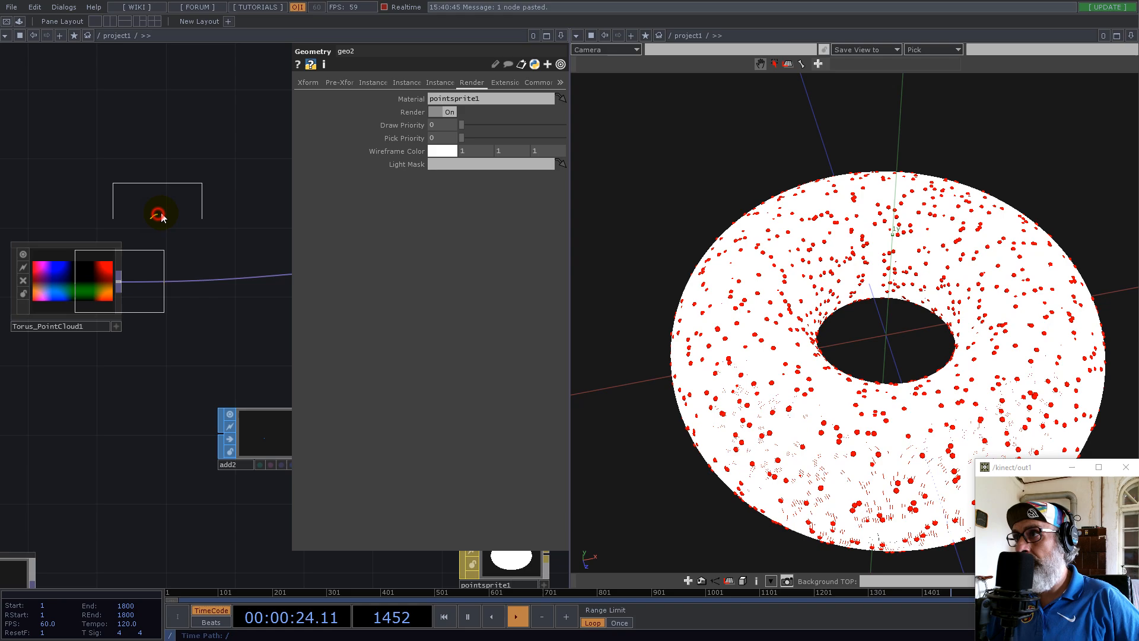
{"action": "left_click", "coordinate": [216, 225]}
{"action": "left_click_drag", "start_coordinate": [122, 281], "coordinate": [242, 249]}
Step: Turn off Monochrome on noise2, set its Offset and Amplitude to 0, and line it up with null2
{"action": "left_click", "coordinate": [427, 229]}
{"action": "left_click_drag", "start_coordinate": [484, 214], "coordinate": [158, 187]}
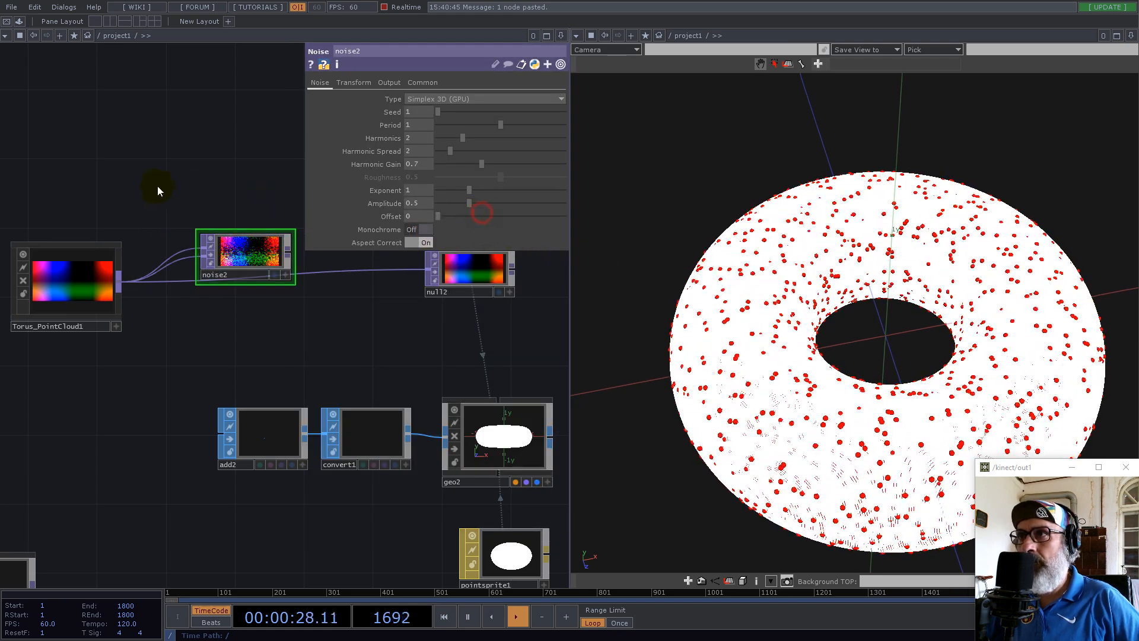
{"action": "left_click_drag", "start_coordinate": [469, 203], "coordinate": [425, 271]}
{"action": "left_click_drag", "start_coordinate": [251, 261], "coordinate": [252, 278]}
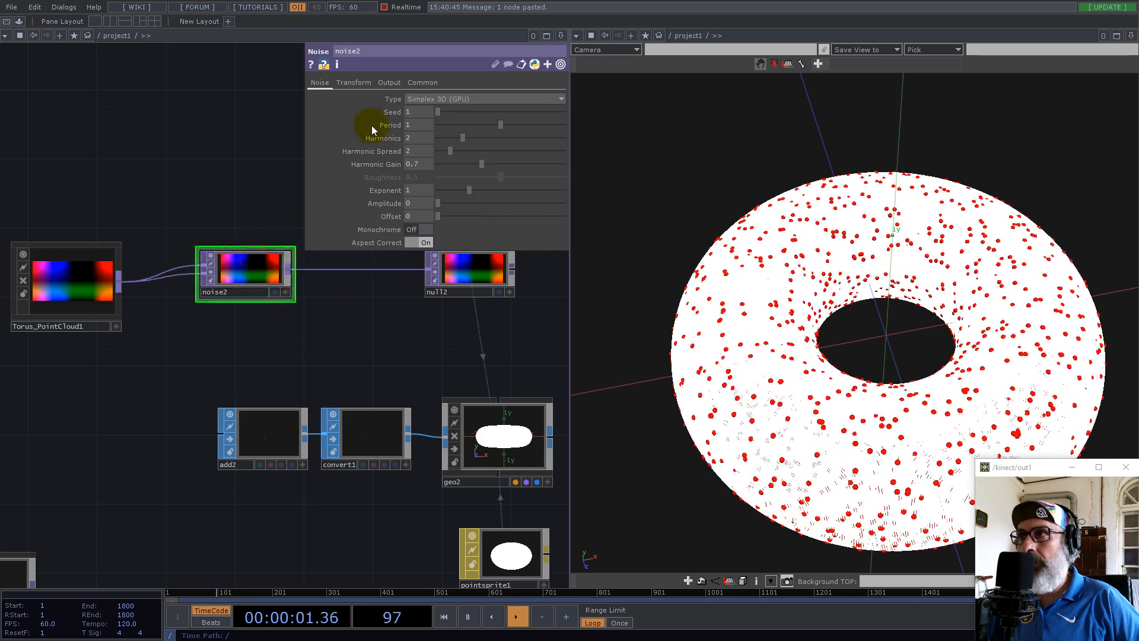
Step: Set noise2's transform Scale to 0.1 on all axes, its Period to 2 and its Amplitude to 0.16
{"action": "left_click", "coordinate": [354, 83]}
{"action": "middle_click_drag", "start_coordinate": [398, 154], "coordinate": [195, 148]}
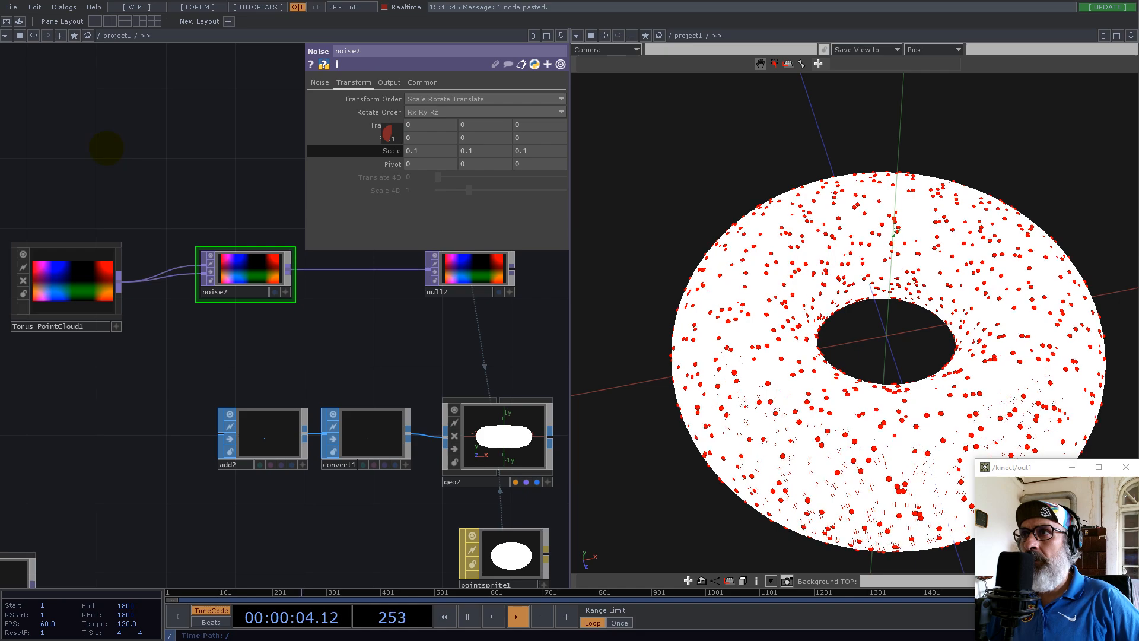
{"action": "left_click", "coordinate": [319, 82]}
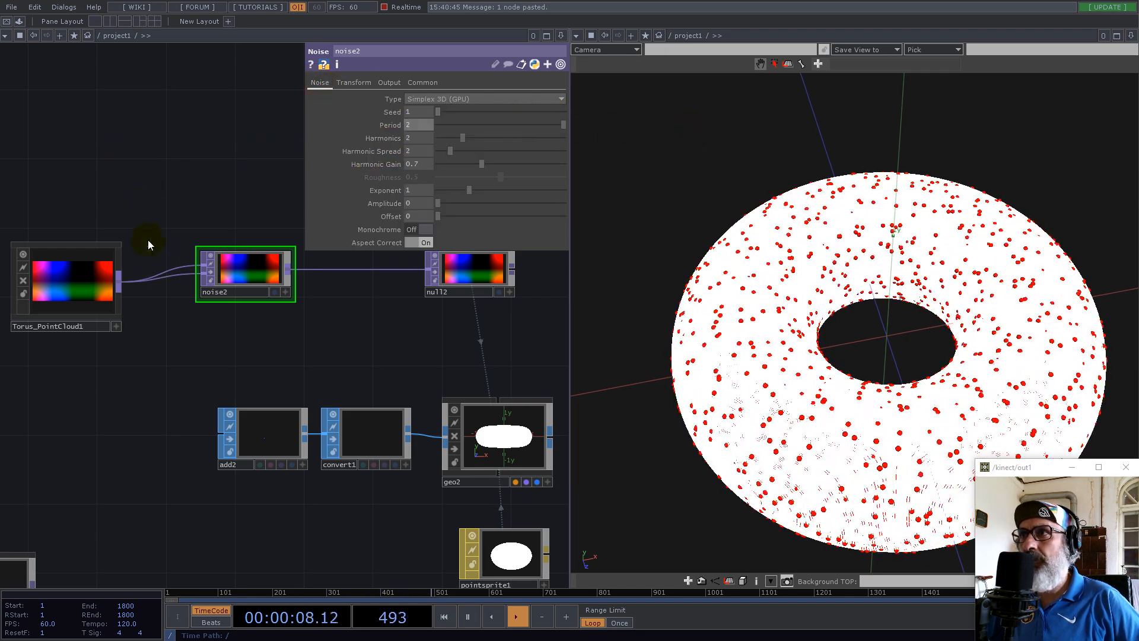
{"action": "left_click_drag", "start_coordinate": [440, 203], "coordinate": [450, 205]}
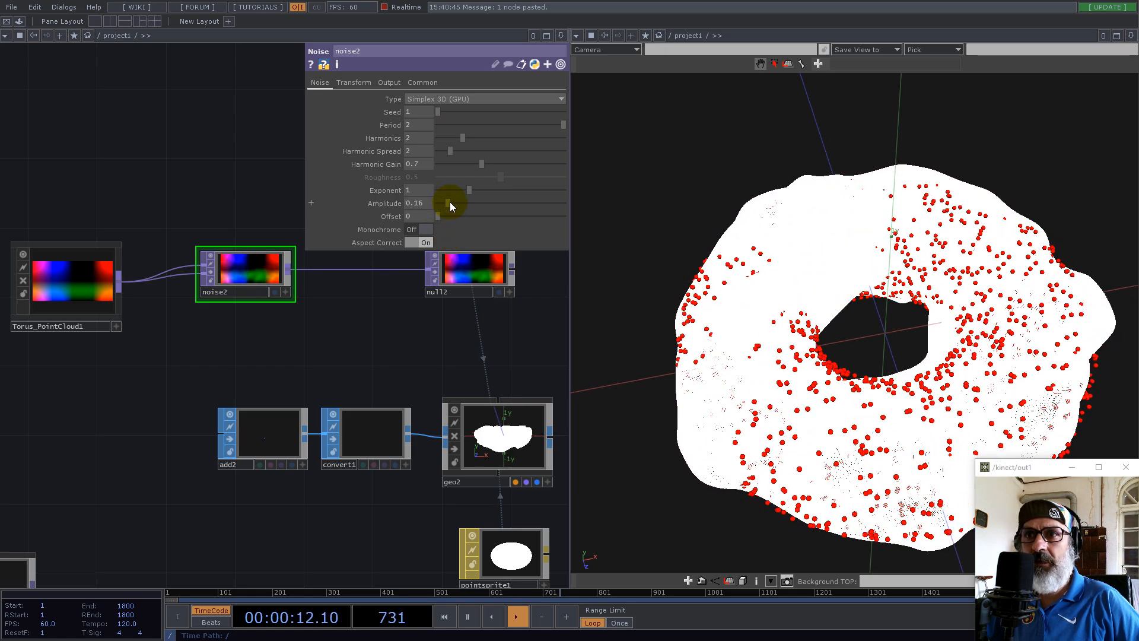
Step: Set the Constant Point Scale of pointsprite1 to 2.625
{"action": "left_click_drag", "start_coordinate": [898, 376], "coordinate": [918, 469]}
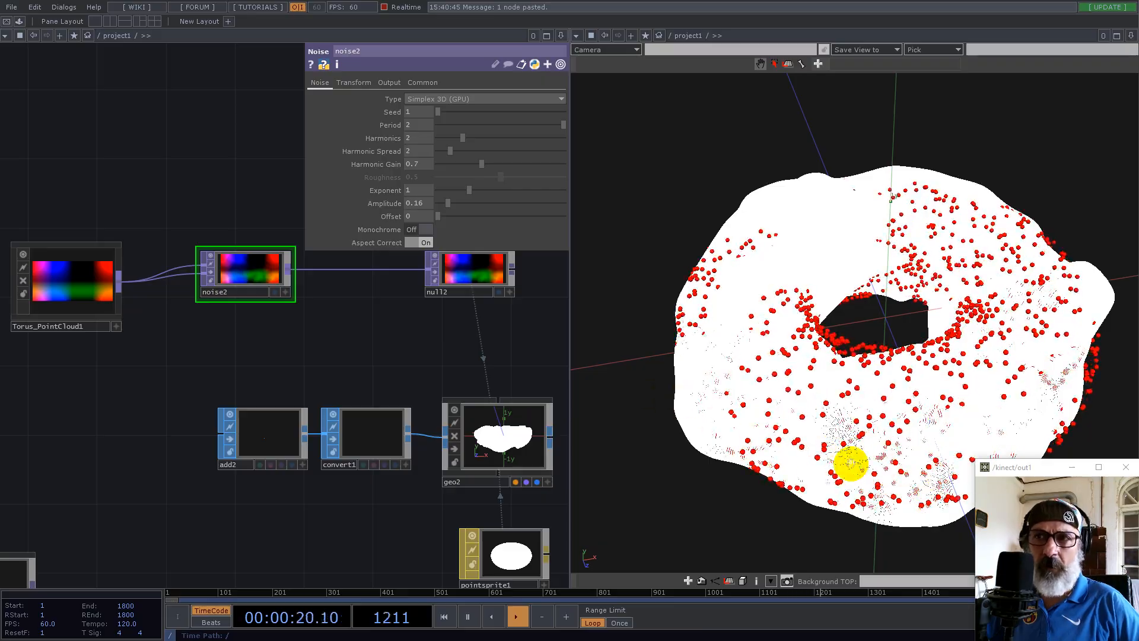
{"action": "mouse_move", "coordinate": [827, 389]}
{"action": "middle_mouse_down"}
{"action": "mouse_move", "coordinate": [943, 386]}
{"action": "mouse_move", "coordinate": [819, 384]}
{"action": "middle_mouse_up"}
{"action": "left_click_drag", "start_coordinate": [439, 507], "coordinate": [241, 419]}
{"action": "left_click", "coordinate": [305, 465]}
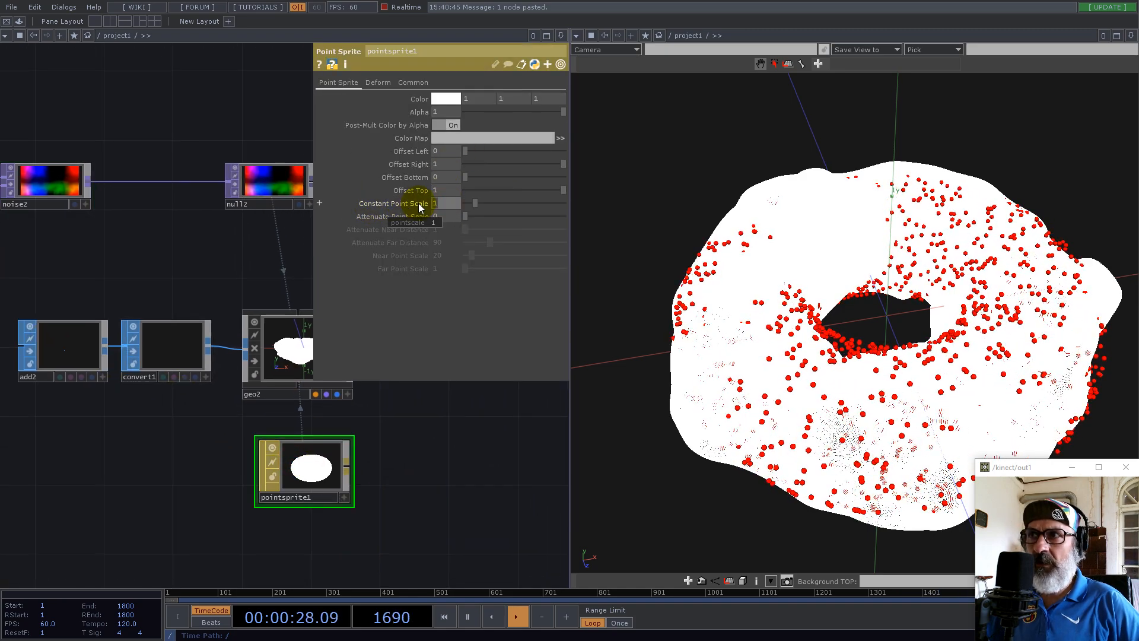
{"action": "type", "text": "2."}
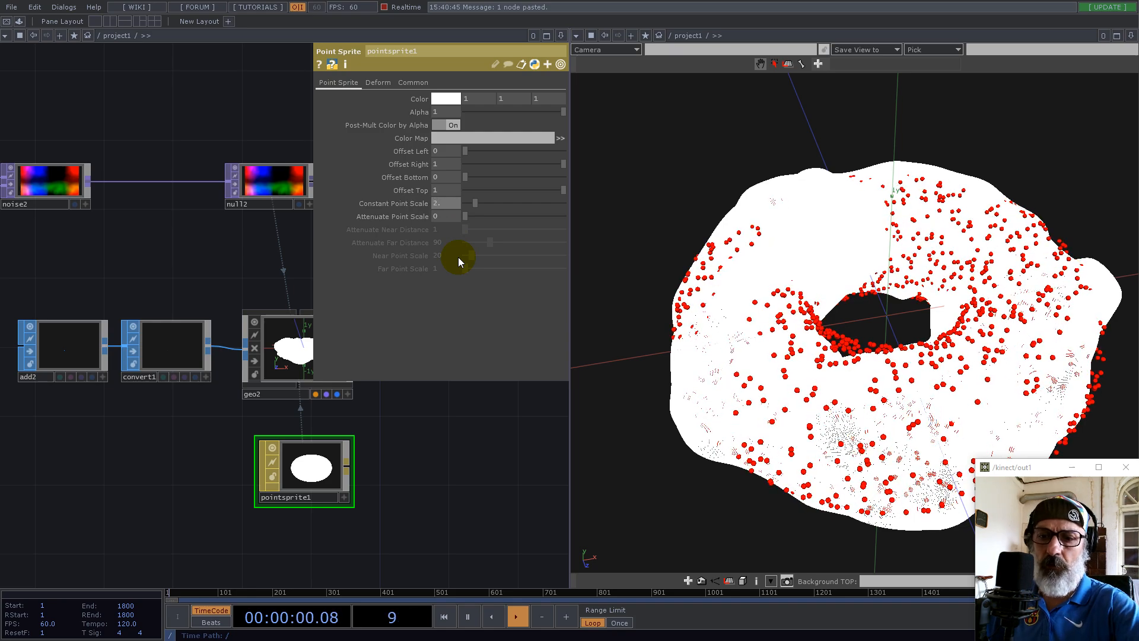
{"action": "type", "text": "625"}
{"action": "key", "text": "Return"}
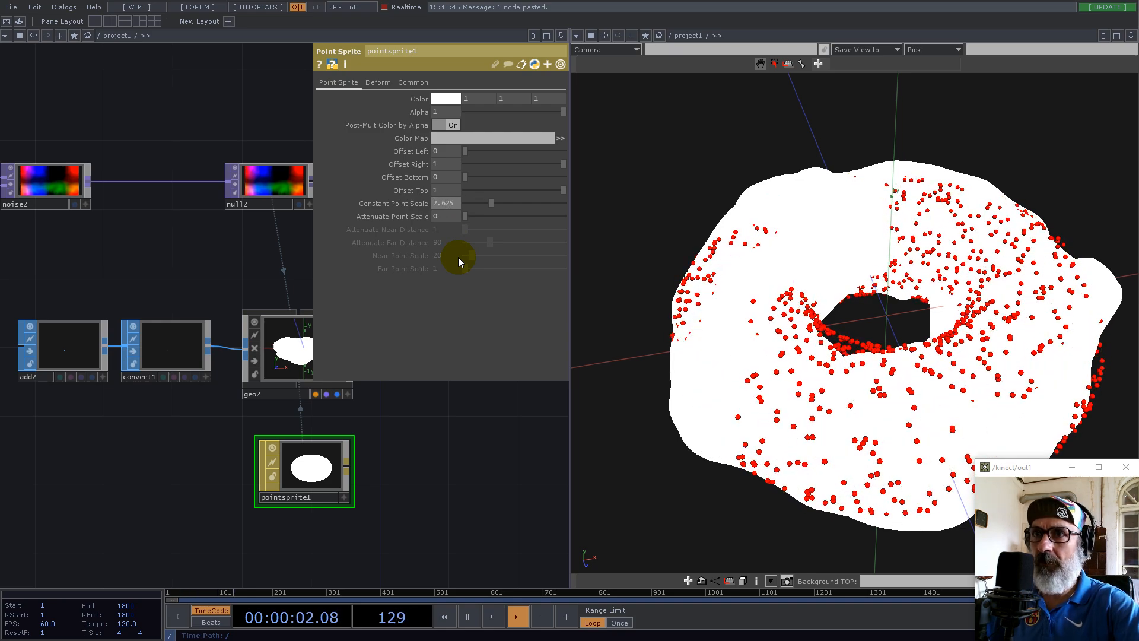
{"action": "left_click_drag", "start_coordinate": [833, 321], "coordinate": [865, 318]}
{"action": "scroll", "coordinate": [332, 420], "scroll_direction": "down", "scroll_amount": 5}
{"action": "left_click_drag", "start_coordinate": [949, 318], "coordinate": [949, 319]}
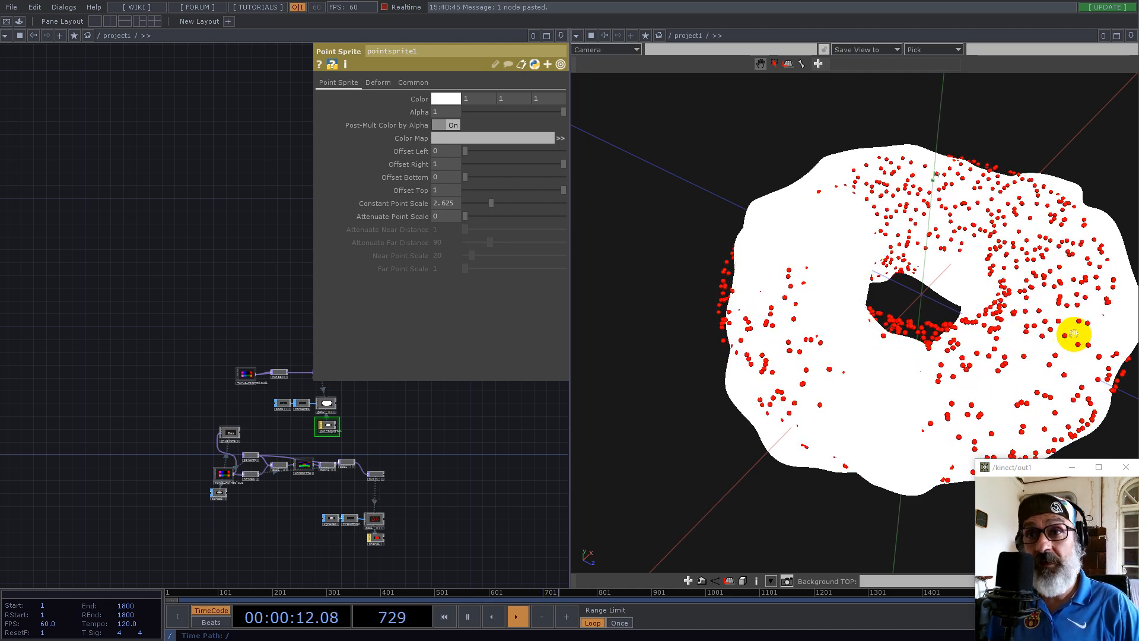
{"action": "mouse_move", "coordinate": [1065, 278]}
{"action": "left_mouse_down"}
{"action": "mouse_move", "coordinate": [1080, 320]}
{"action": "mouse_move", "coordinate": [1038, 326]}
{"action": "mouse_move", "coordinate": [1007, 311]}
{"action": "left_mouse_up"}
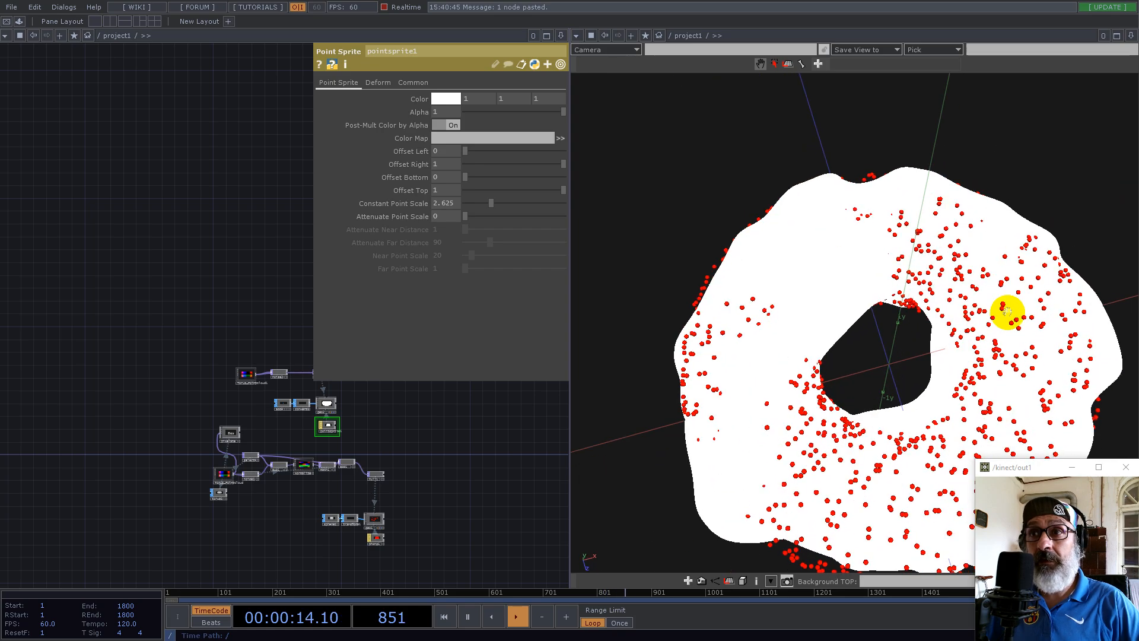
Step: Add the checker component from the palette's Generators to the network above Torus_PointCloud1
{"action": "left_click_drag", "start_coordinate": [229, 297], "coordinate": [123, 255]}
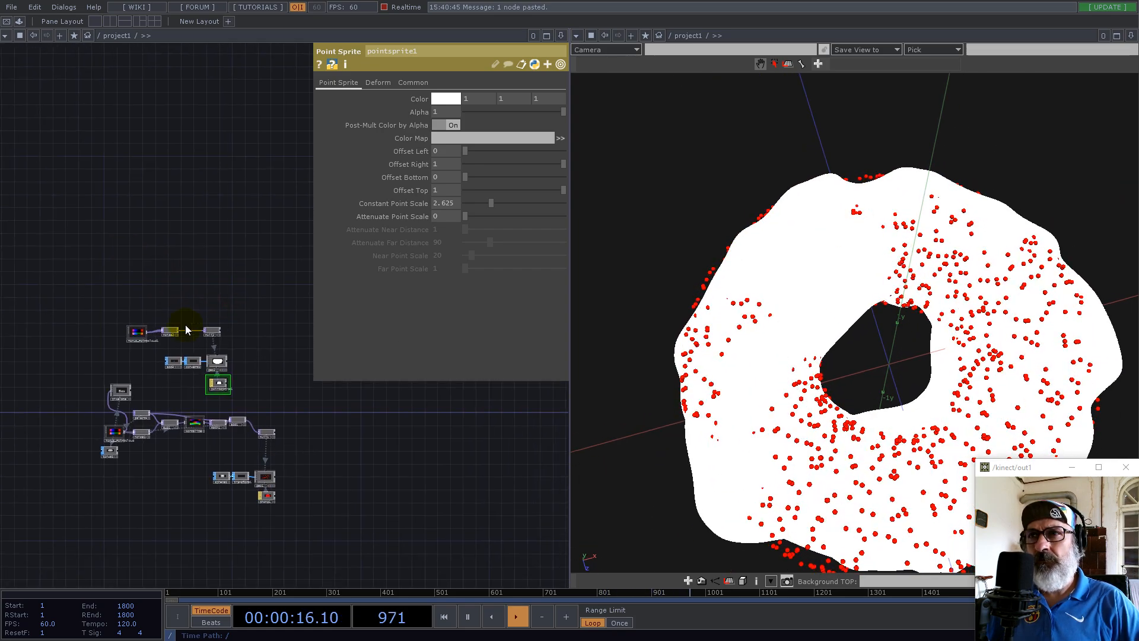
{"action": "scroll", "coordinate": [208, 337], "scroll_direction": "up", "scroll_amount": 8}
{"action": "left_click_drag", "start_coordinate": [121, 212], "coordinate": [188, 362]}
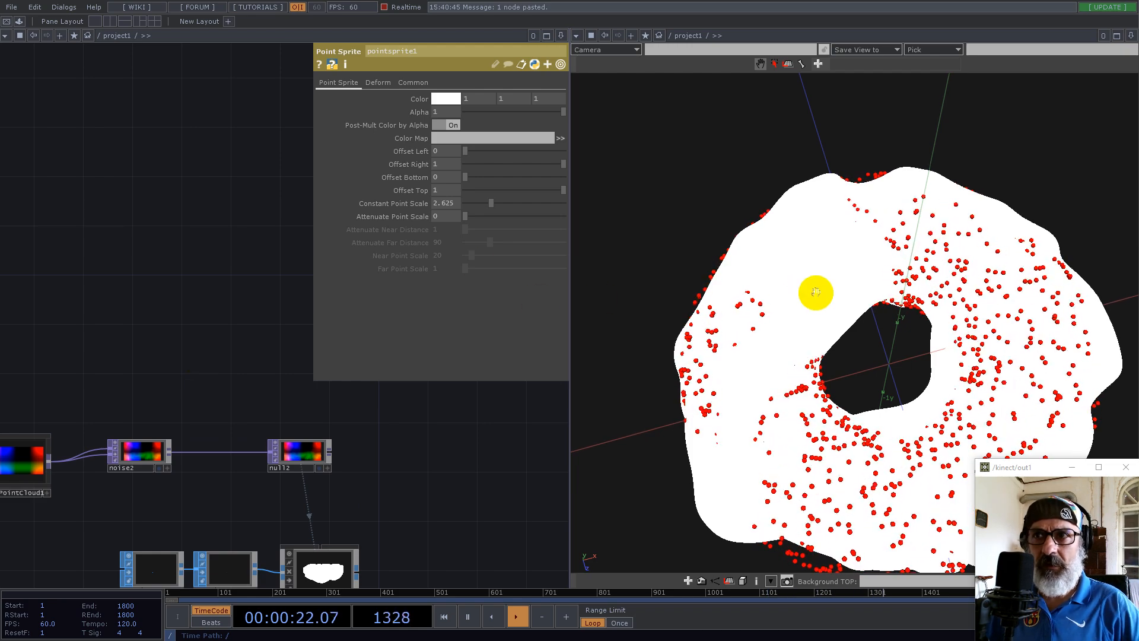
{"action": "left_click_drag", "start_coordinate": [105, 315], "coordinate": [186, 323]}
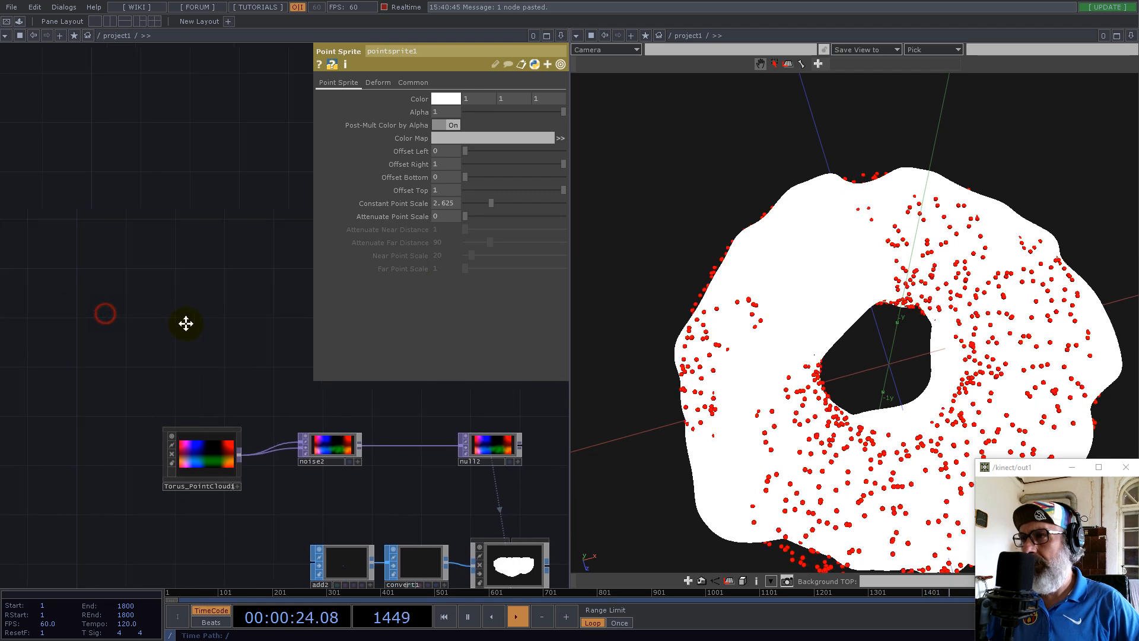
{"action": "left_click", "coordinate": [20, 22]}
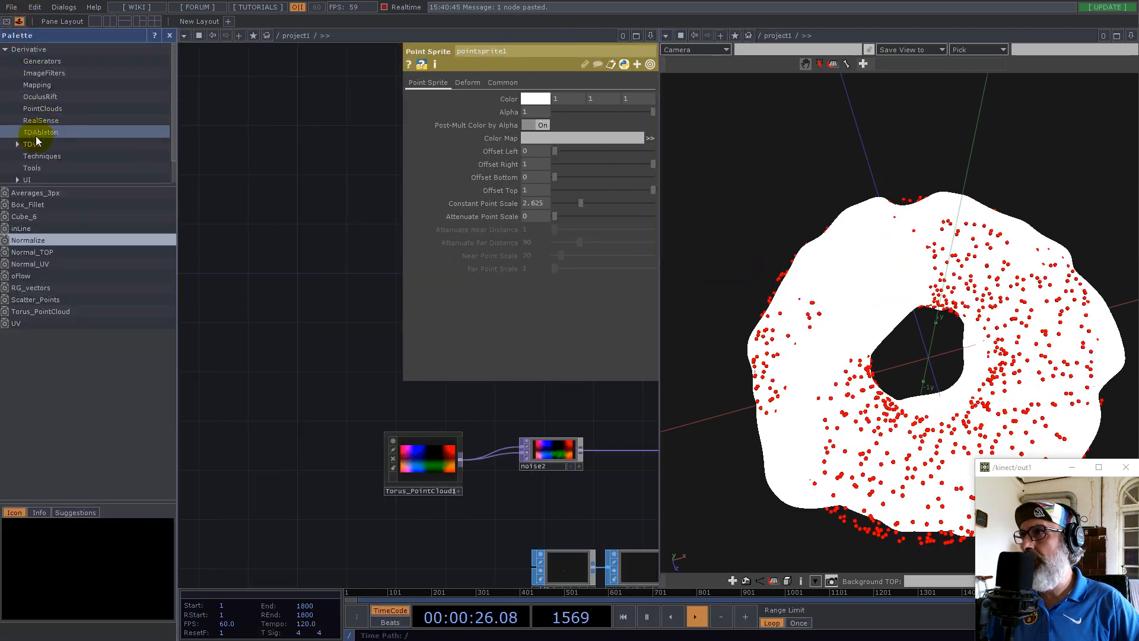
{"action": "left_click", "coordinate": [35, 59]}
{"action": "left_click_drag", "start_coordinate": [15, 201], "coordinate": [261, 314]}
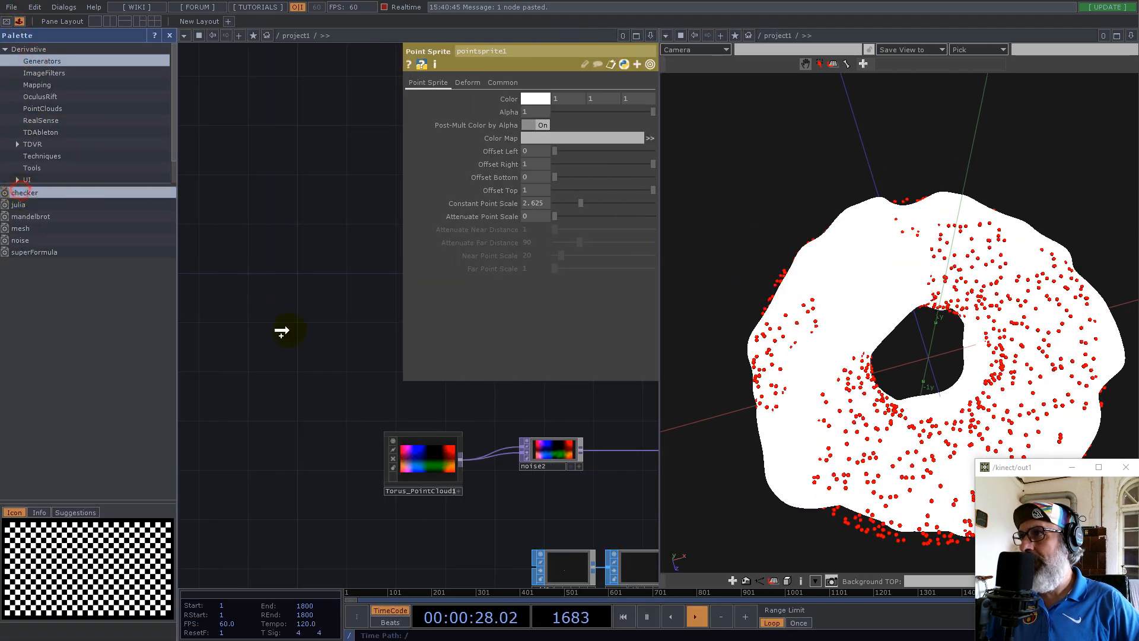
{"action": "left_click_drag", "start_coordinate": [373, 372], "coordinate": [387, 394]}
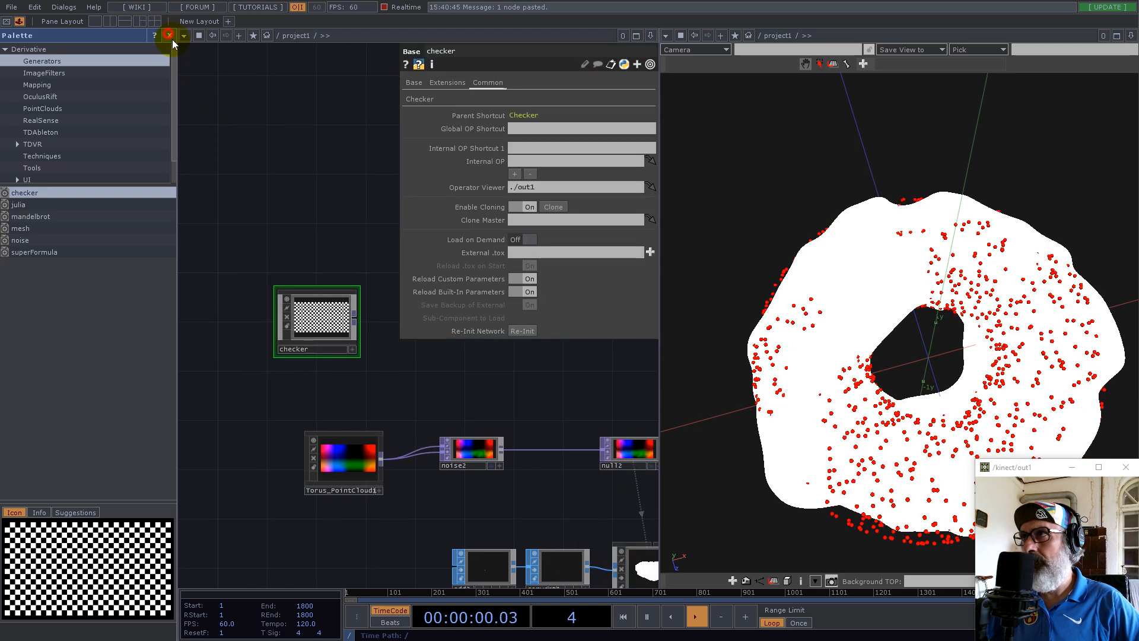
{"action": "left_click", "coordinate": [169, 35]}
Step: Append a Null TOP to the checker output and place it above null2
{"action": "scroll", "coordinate": [290, 388], "scroll_direction": "up", "scroll_amount": 5}
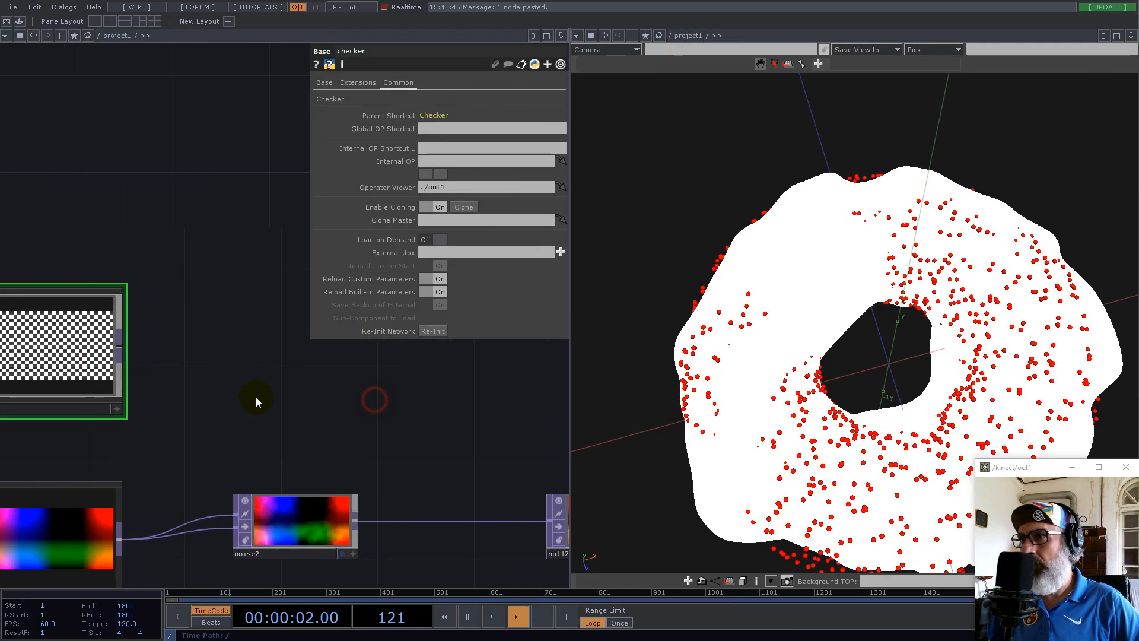
{"action": "scroll", "coordinate": [176, 368], "scroll_direction": "down", "scroll_amount": 5}
{"action": "right_click", "coordinate": [168, 369]}
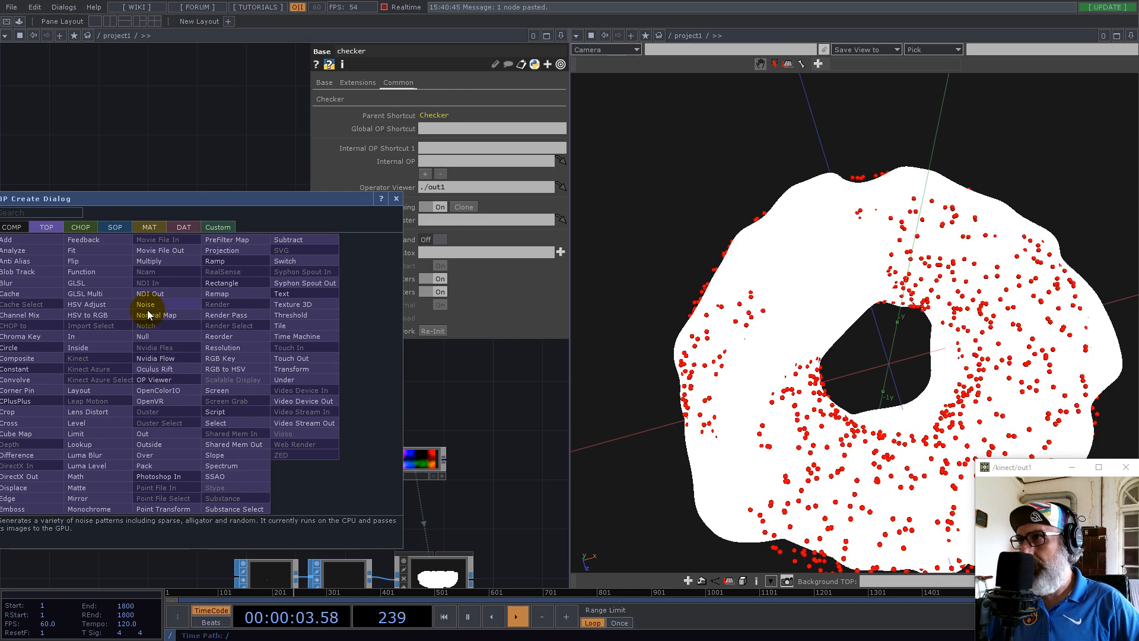
{"action": "left_click", "coordinate": [143, 337]}
{"action": "left_click", "coordinate": [390, 379]}
{"action": "left_click_drag", "start_coordinate": [468, 465], "coordinate": [455, 449]}
{"action": "right_click_drag", "start_coordinate": [462, 462], "coordinate": [350, 304]}
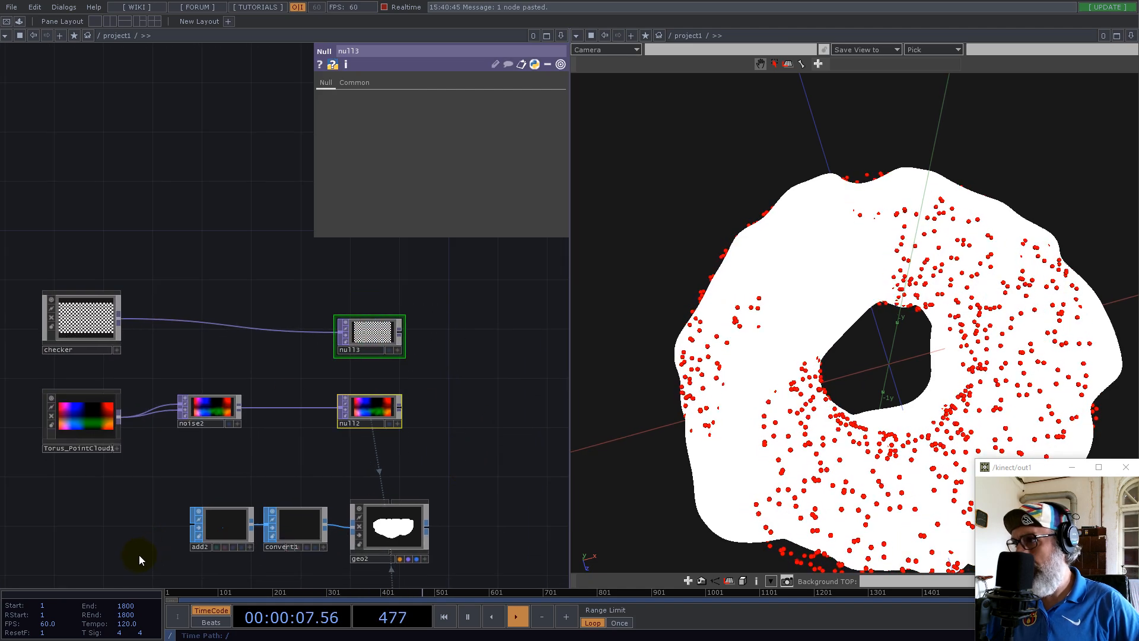
Step: Color the null2 and null3 nodes magenta
{"action": "mouse_move", "coordinate": [64, 561]}
{"action": "left_click", "coordinate": [25, 573]}
{"action": "left_click_drag", "start_coordinate": [481, 422], "coordinate": [388, 367]}
Step: Assign null3 as the instance Color OP of geo2, with r, g and b for the R, G and B channels
{"action": "left_click", "coordinate": [310, 471]}
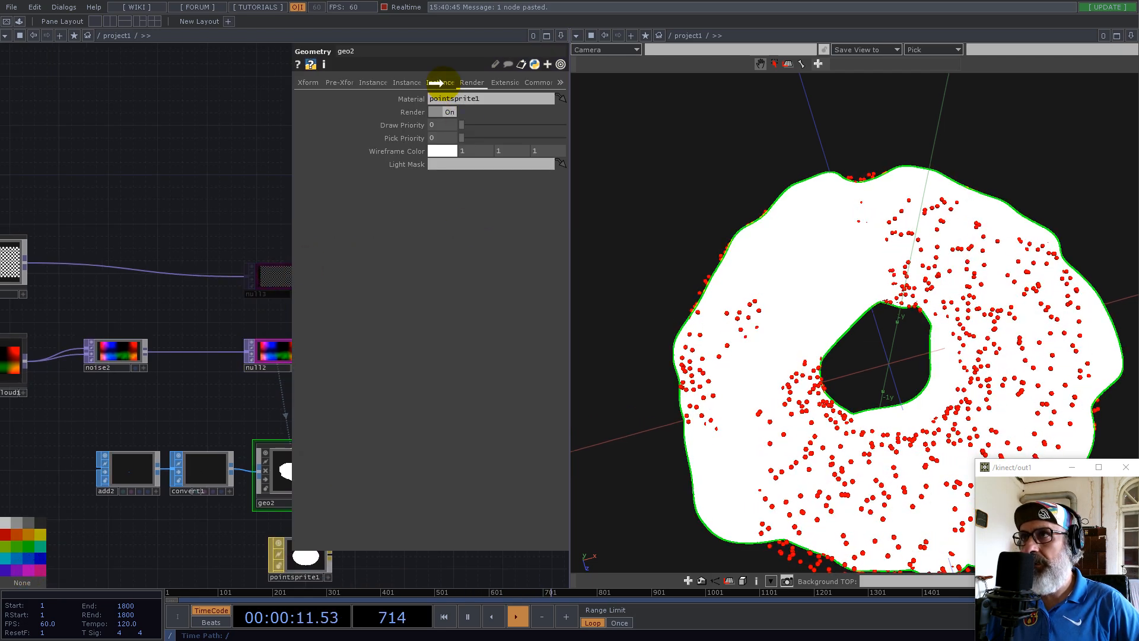
{"action": "left_click", "coordinate": [404, 82]}
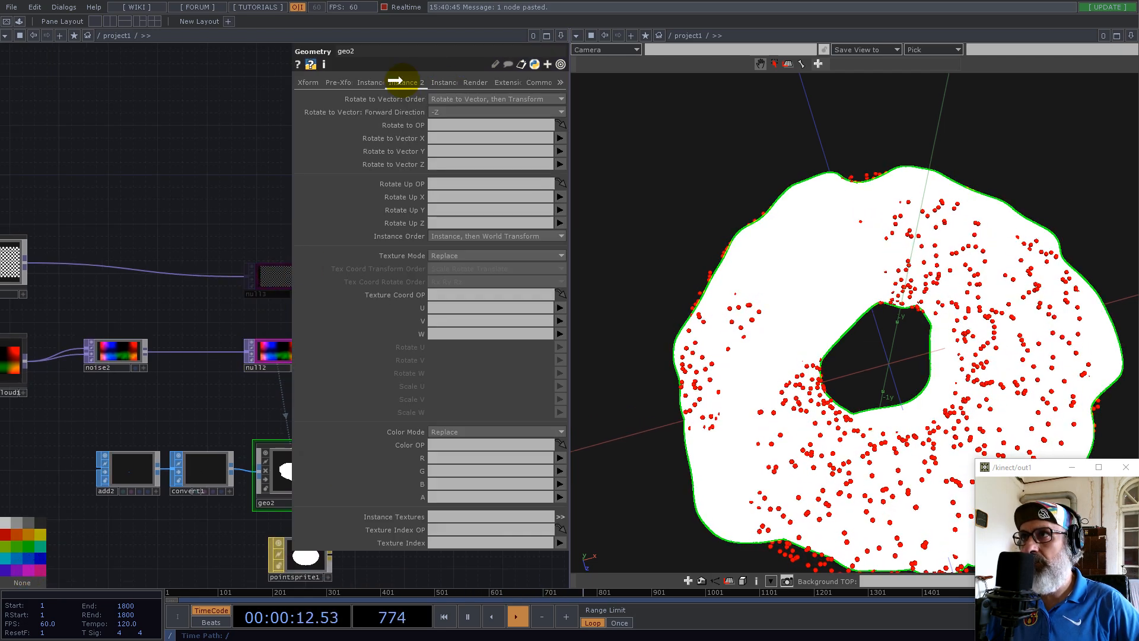
{"action": "type", "text": "r"}
{"action": "left_click", "coordinate": [444, 471]}
{"action": "type", "text": "g"}
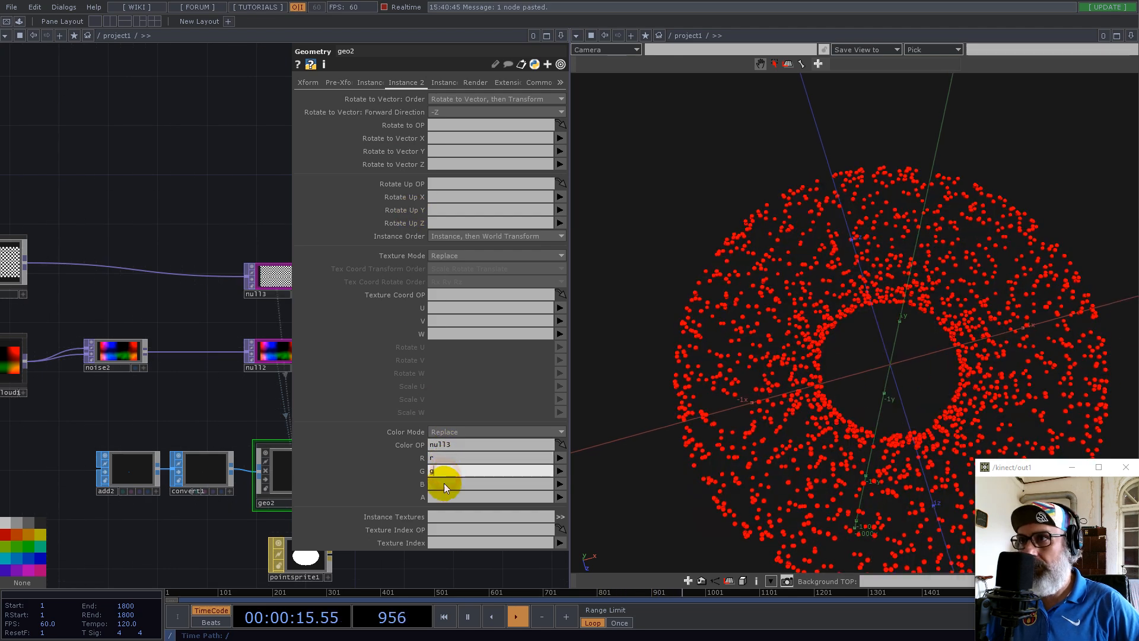
{"action": "left_click", "coordinate": [444, 484]}
{"action": "type", "text": "b"}
{"action": "left_click", "coordinate": [196, 423]}
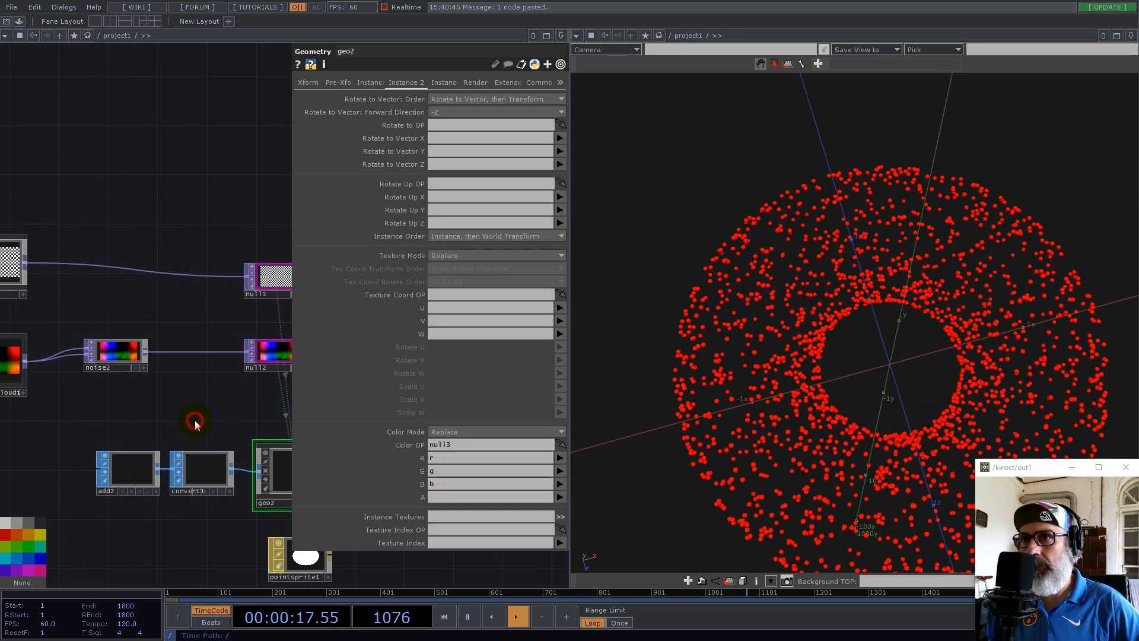
Step: Link the checker's horizontal resolution to the Columns value of Torus_PointCloud1 as a reference
{"action": "left_click_drag", "start_coordinate": [202, 419], "coordinate": [137, 387]}
{"action": "left_click_drag", "start_coordinate": [61, 158], "coordinate": [341, 240]}
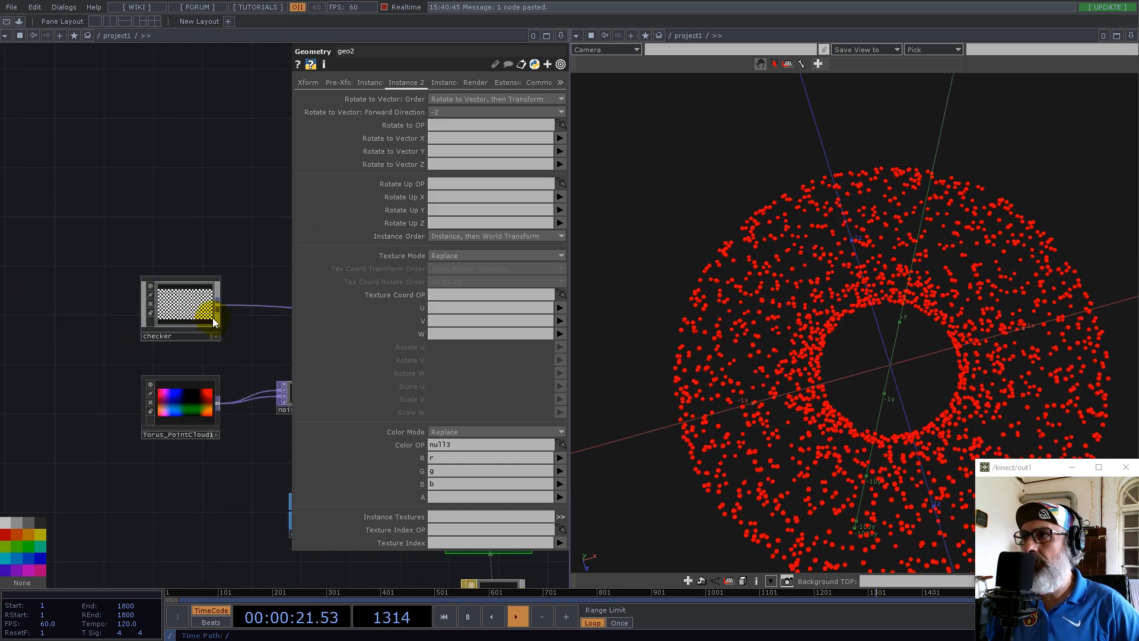
{"action": "left_click", "coordinate": [186, 309]}
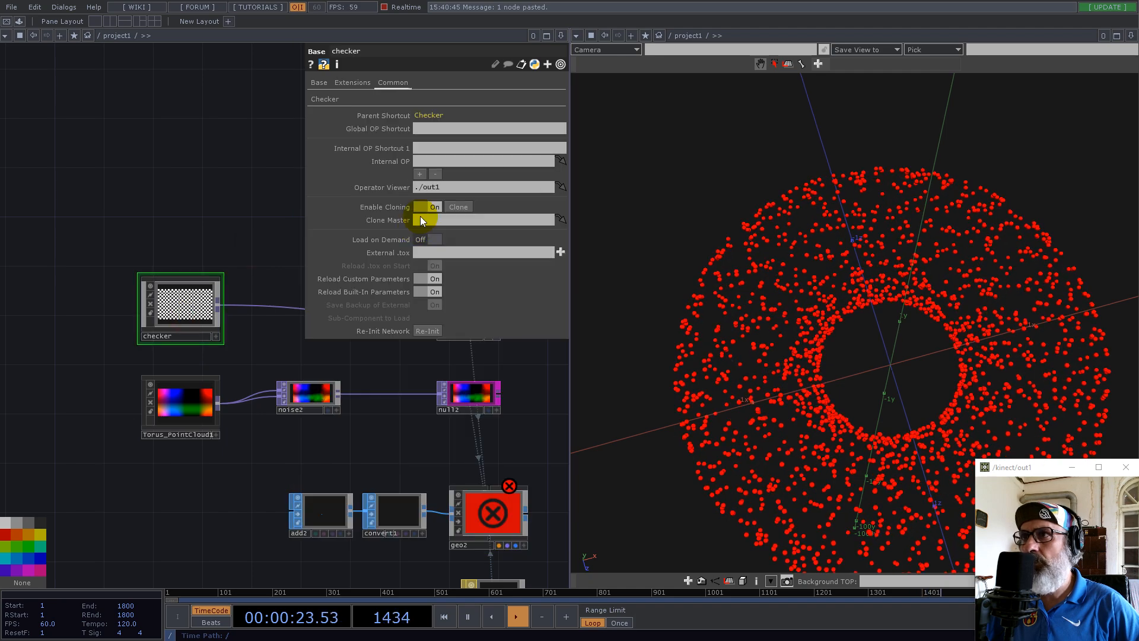
{"action": "left_click", "coordinate": [325, 103]}
{"action": "left_click", "coordinate": [179, 404]}
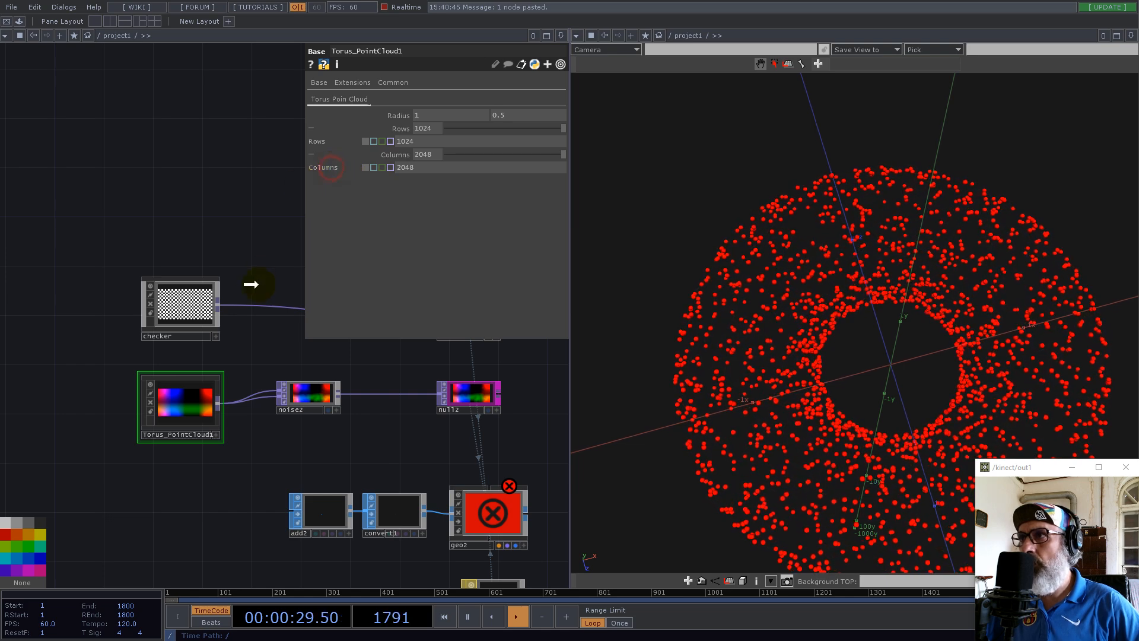
{"action": "left_click", "coordinate": [190, 303]}
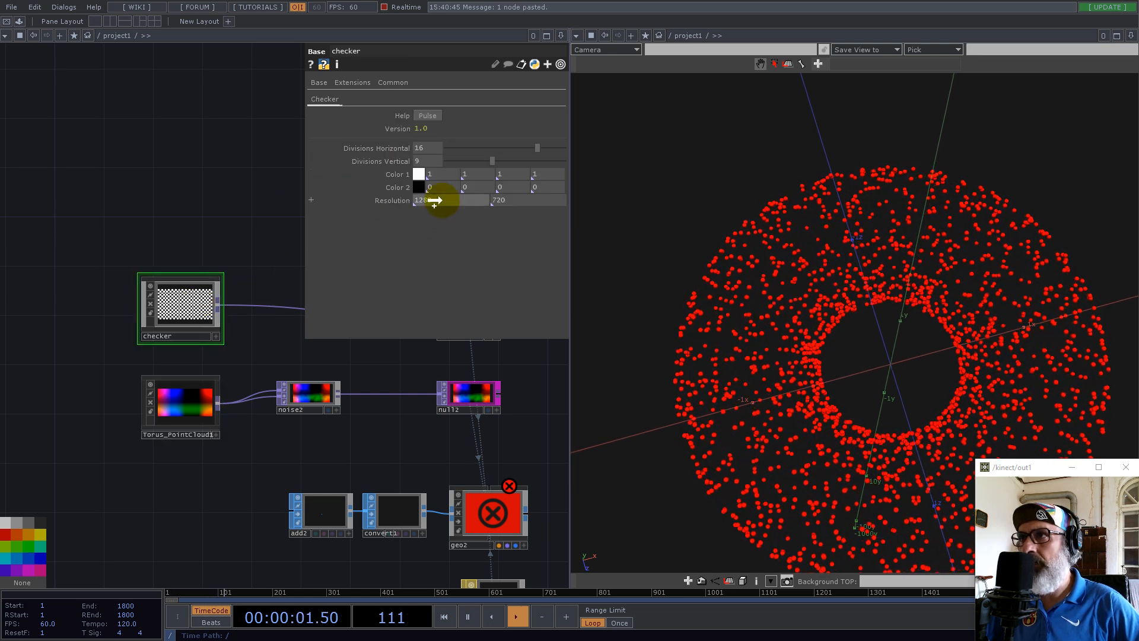
{"action": "left_click", "coordinate": [446, 197]}
Step: Reference Torus_PointCloud1's Rows value in the checker's vertical resolution and set Divisions Vertical to 8
{"action": "left_click", "coordinate": [202, 401]}
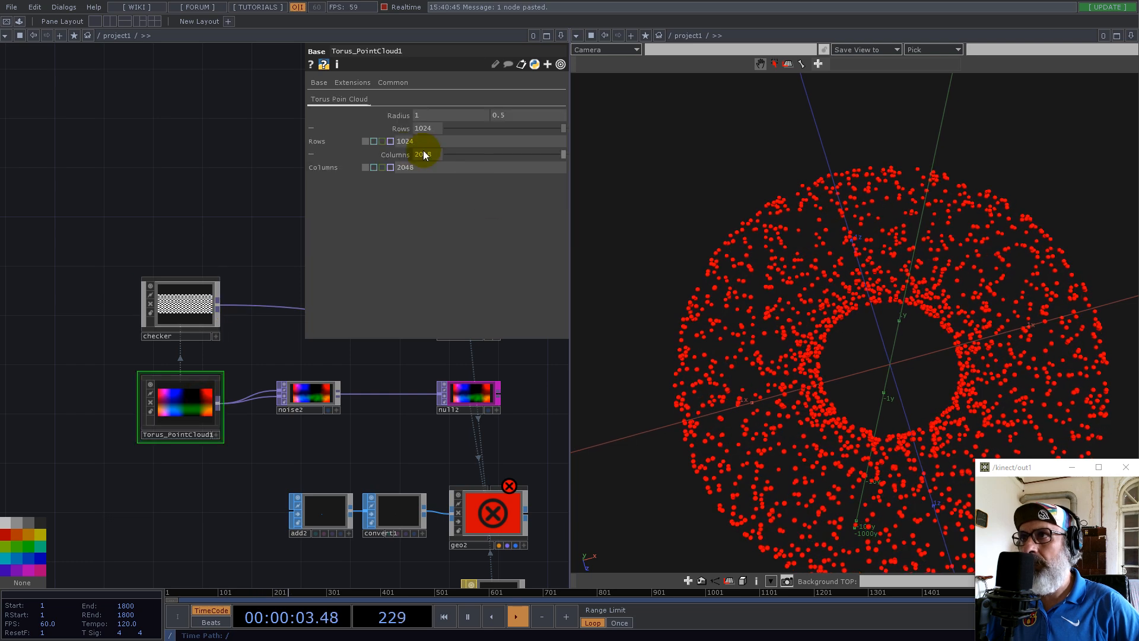
{"action": "left_click_drag", "start_coordinate": [324, 147], "coordinate": [518, 202]}
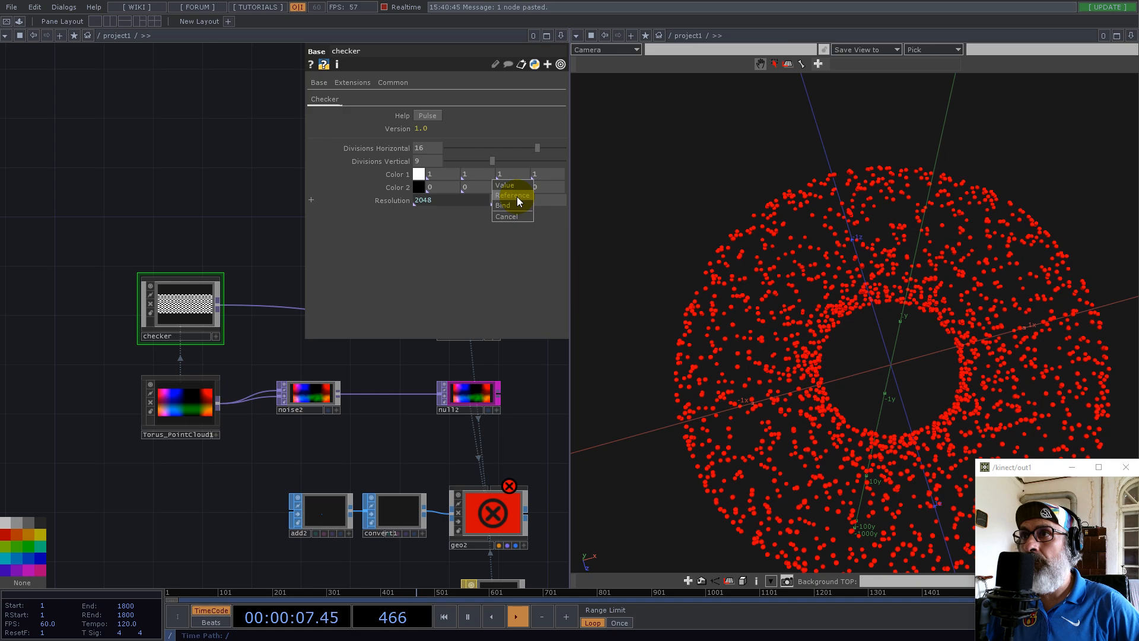
{"action": "left_click", "coordinate": [517, 196]}
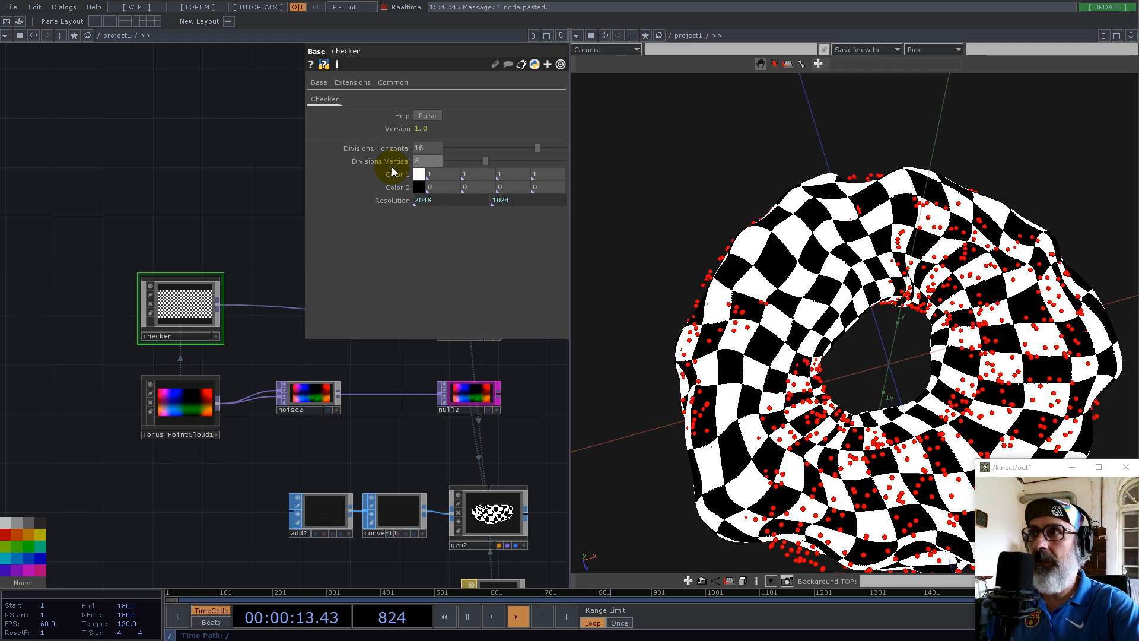
Step: Set the checker's Divisions Horizontal to 32 and Divisions Vertical to 16
{"action": "left_click", "coordinate": [429, 148]}
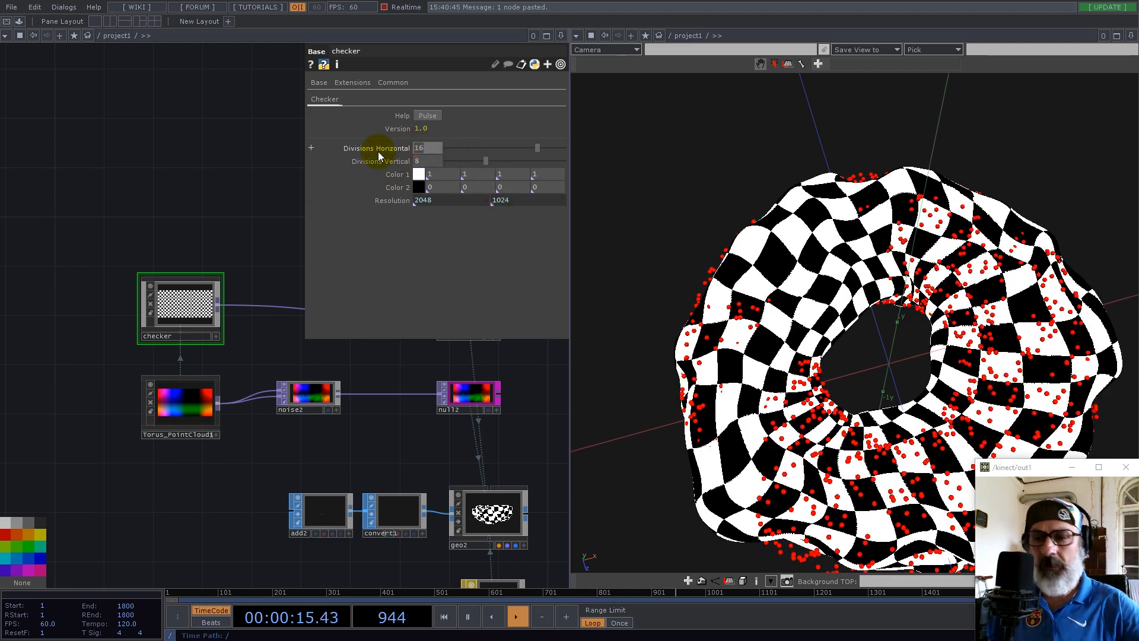
{"action": "type", "text": "322"}
{"action": "key", "text": "Tab"}
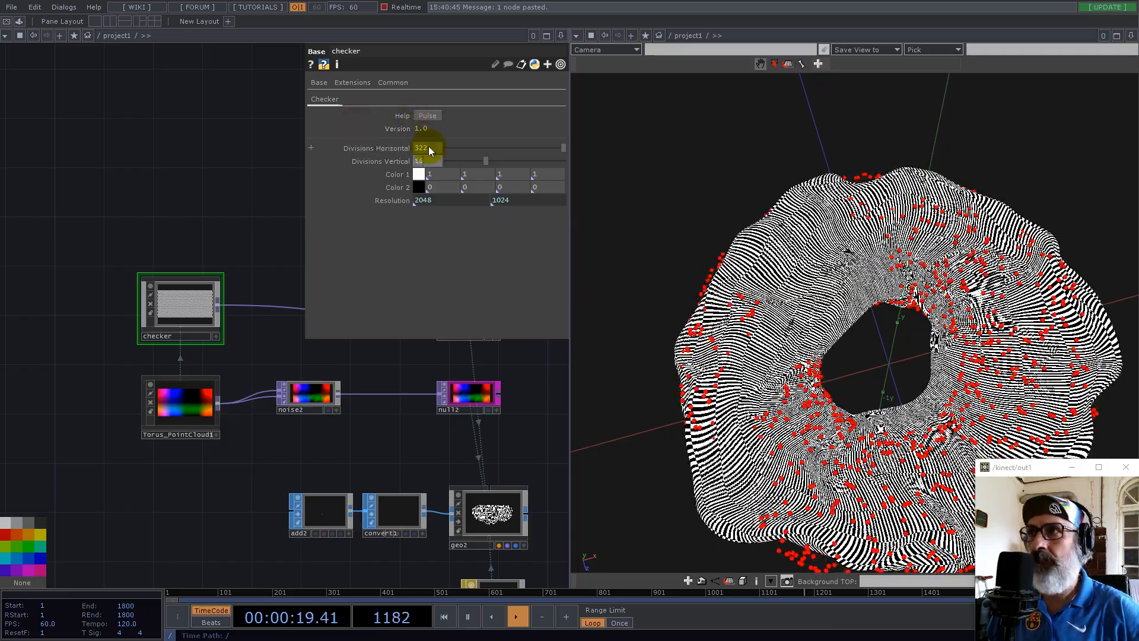
{"action": "type", "text": "16"}
{"action": "key", "text": "Return"}
{"action": "type", "text": "32"}
{"action": "key", "text": "Return"}
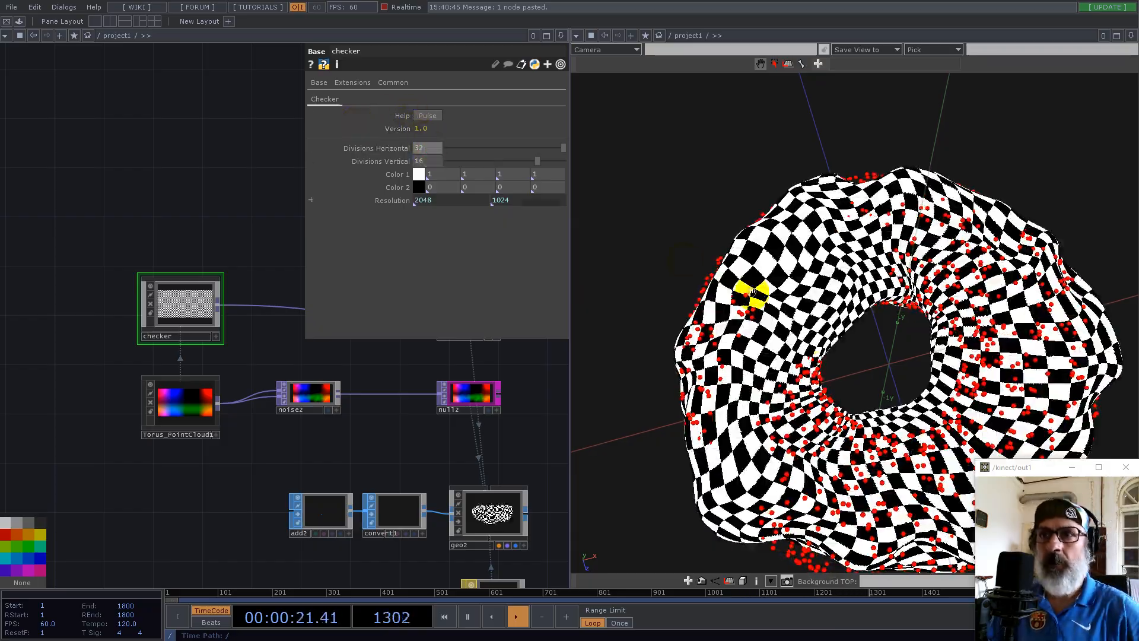
{"action": "left_click_drag", "start_coordinate": [903, 351], "coordinate": [879, 327]}
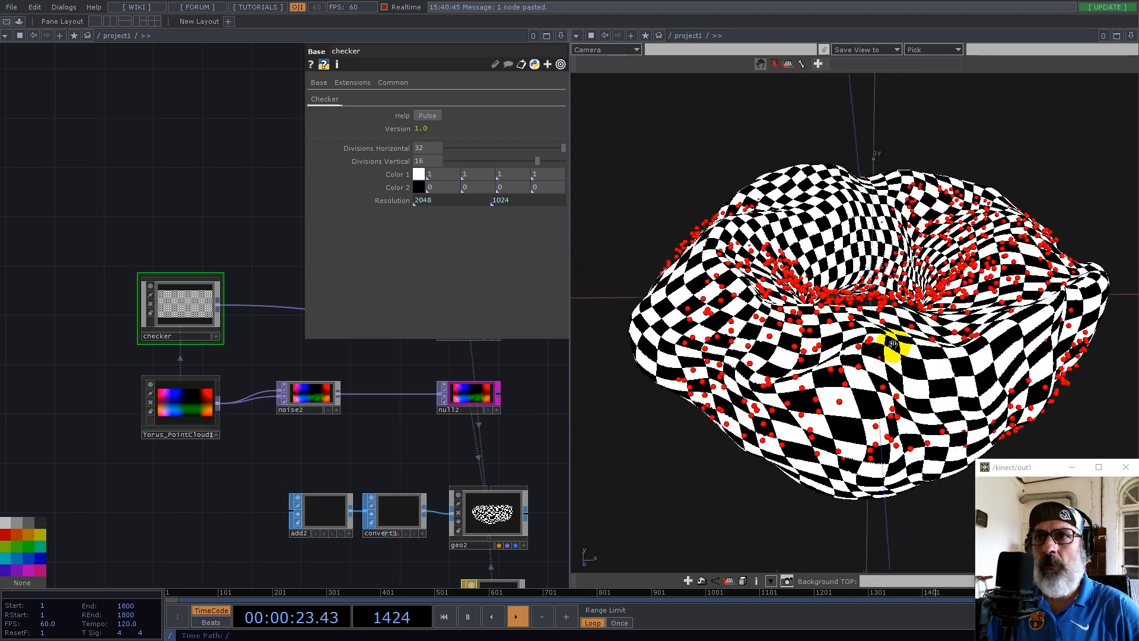
Step: Branch an Edge TOP off the checker's output and set its pixel format to 32-bit float (Mono)
{"action": "left_click_drag", "start_coordinate": [219, 253], "coordinate": [169, 277]}
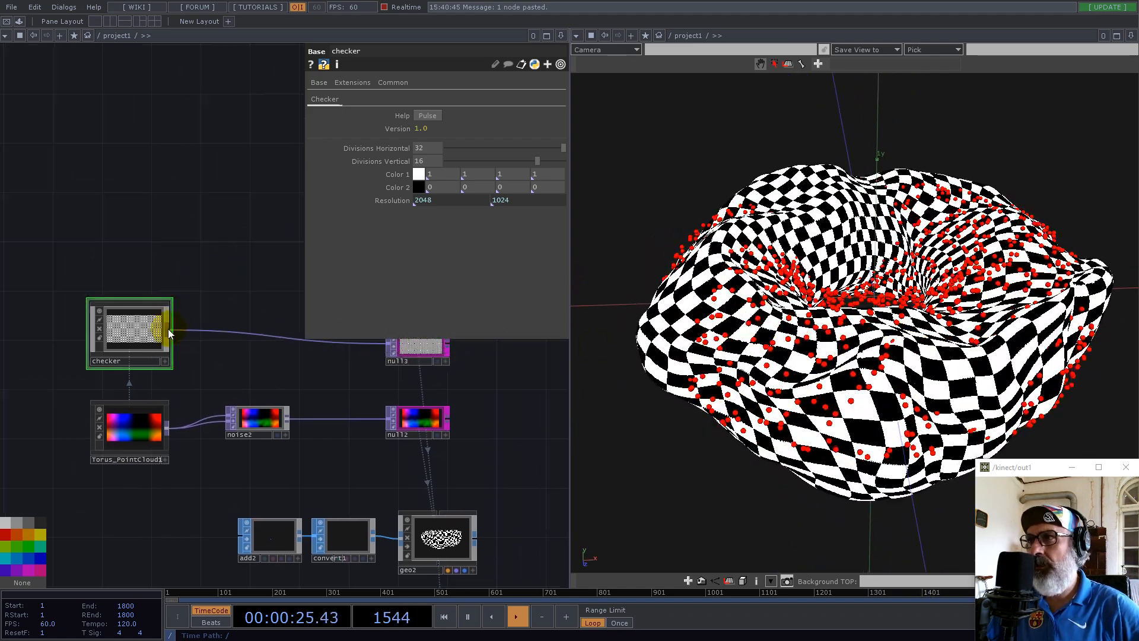
{"action": "key", "text": "Tab"}
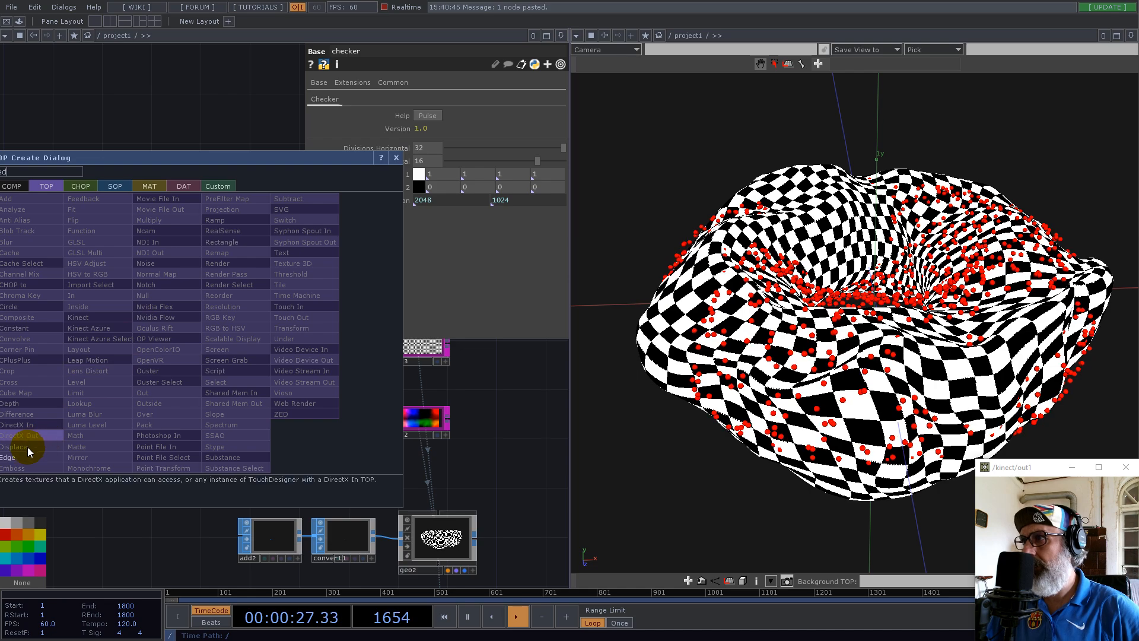
{"action": "left_click", "coordinate": [23, 447]}
{"action": "left_click", "coordinate": [217, 305]}
{"action": "scroll", "coordinate": [202, 314], "scroll_direction": "up", "scroll_amount": 5}
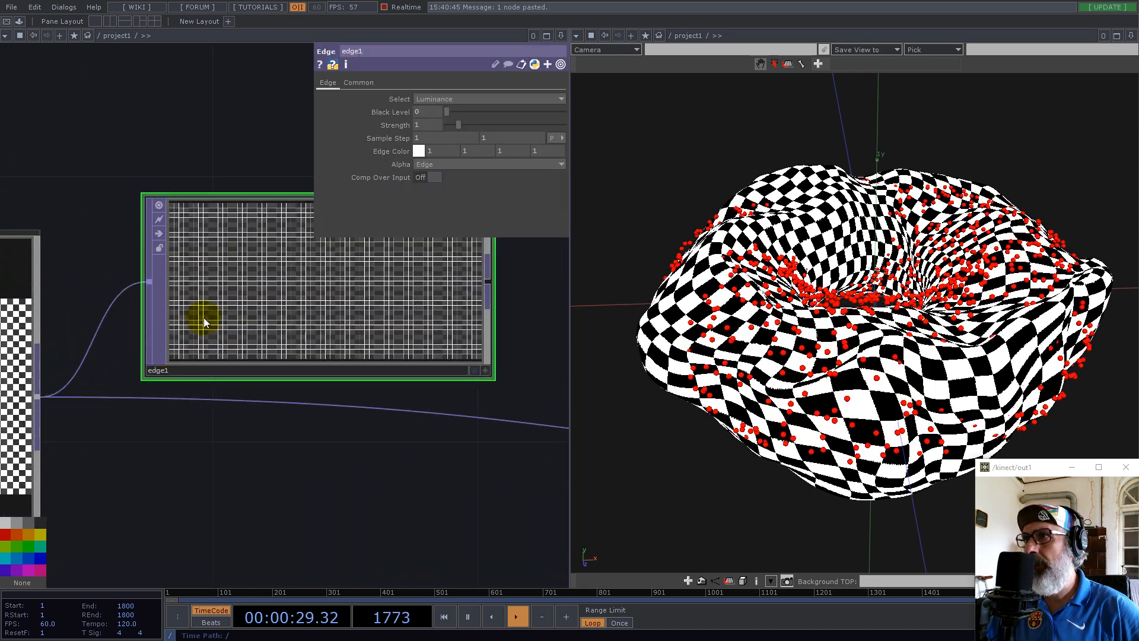
{"action": "scroll", "coordinate": [202, 316], "scroll_direction": "down", "scroll_amount": 3}
{"action": "left_click", "coordinate": [359, 83]}
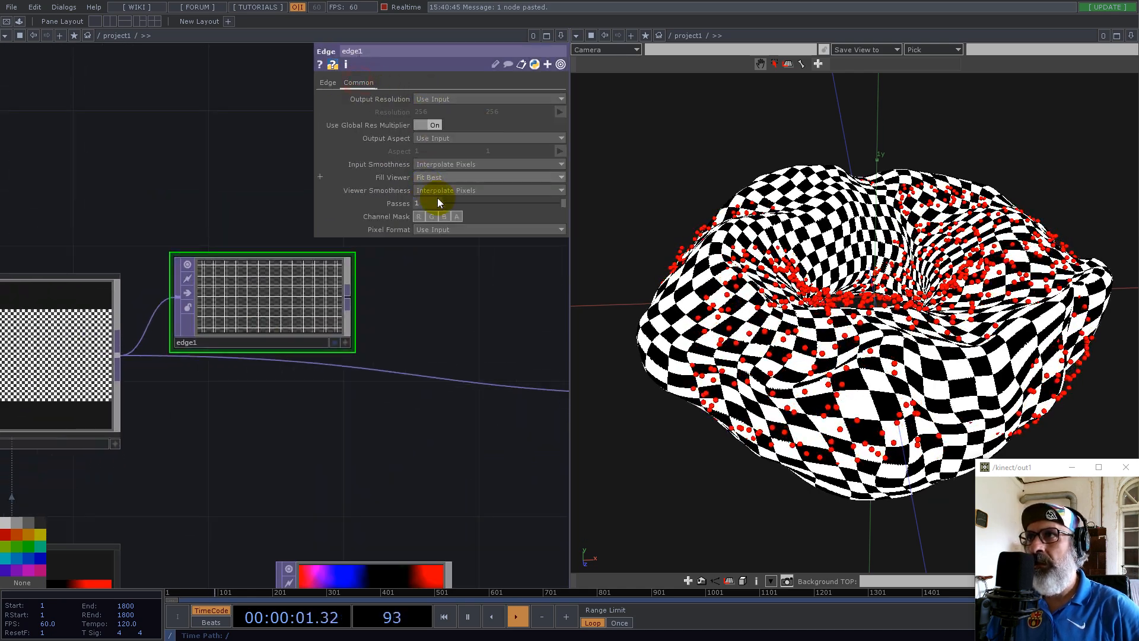
{"action": "left_click", "coordinate": [454, 229]}
{"action": "left_click", "coordinate": [468, 371]}
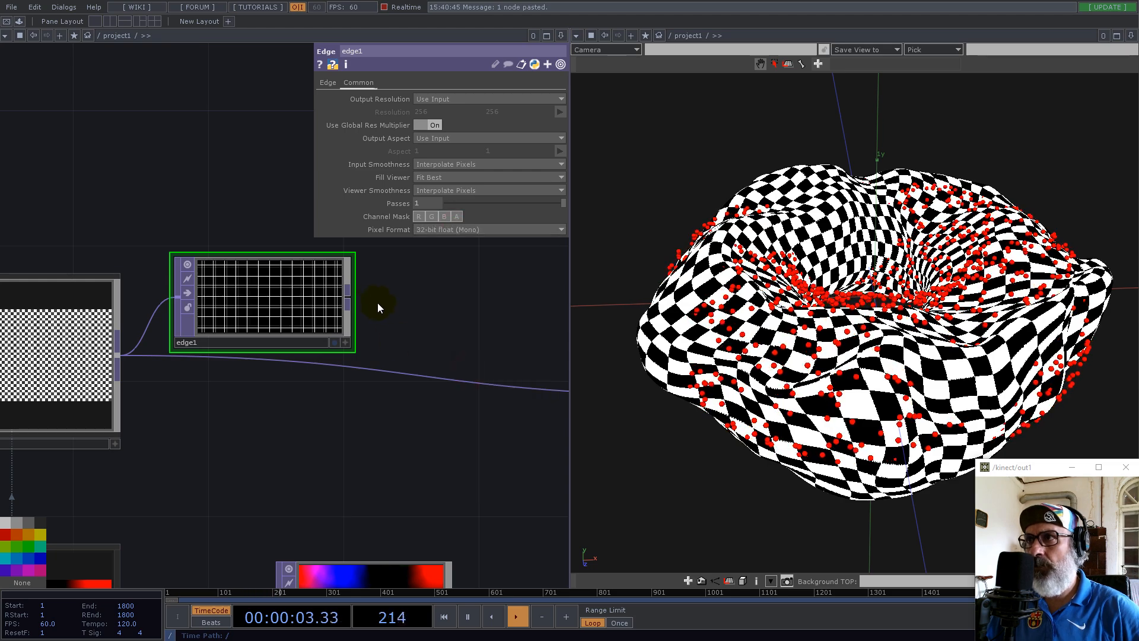
Step: Feed edge1 into null3 in place of the checker and align edge1 between the two nodes
{"action": "left_click_drag", "start_coordinate": [352, 297], "coordinate": [411, 374]}
{"action": "left_click_drag", "start_coordinate": [251, 294], "coordinate": [245, 362]}
{"action": "mouse_move", "coordinate": [830, 321]}
{"action": "left_mouse_down"}
{"action": "mouse_move", "coordinate": [886, 386]}
{"action": "mouse_move", "coordinate": [826, 335]}
{"action": "left_mouse_up"}
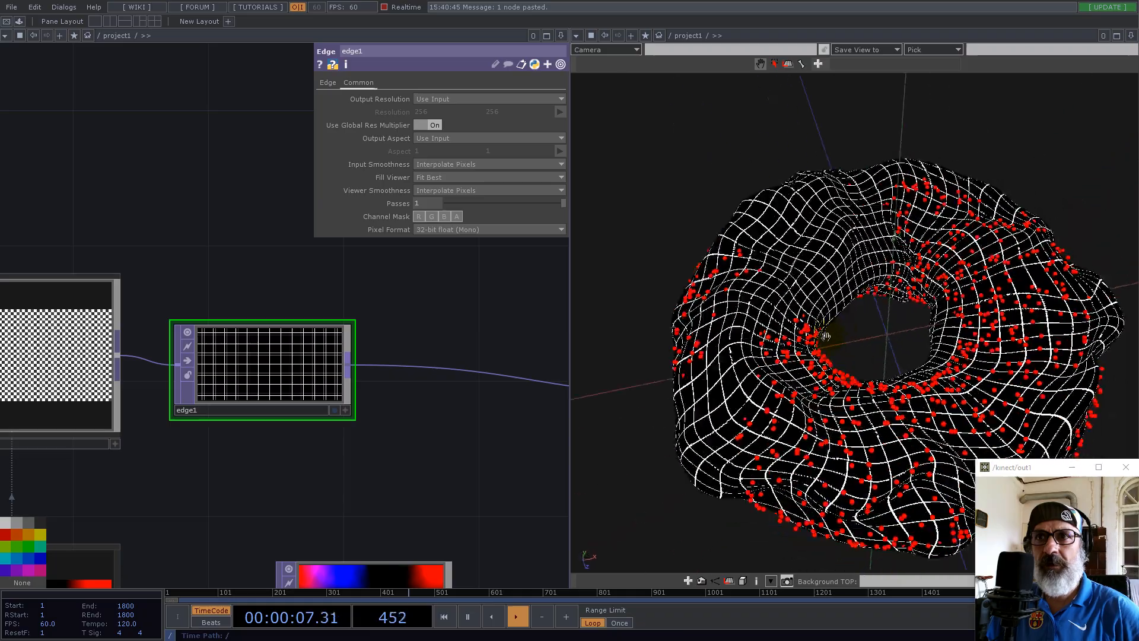
Step: Animate noise2 by driving its Z Translate with an expression that divides the elapsed time in seconds
{"action": "scroll", "coordinate": [493, 383], "scroll_direction": "down", "scroll_amount": 5}
{"action": "left_click_drag", "start_coordinate": [504, 408], "coordinate": [297, 283]}
{"action": "scroll", "coordinate": [255, 330], "scroll_direction": "up", "scroll_amount": 3}
{"action": "scroll", "coordinate": [255, 330], "scroll_direction": "up", "scroll_amount": 4}
{"action": "left_click", "coordinate": [267, 261]}
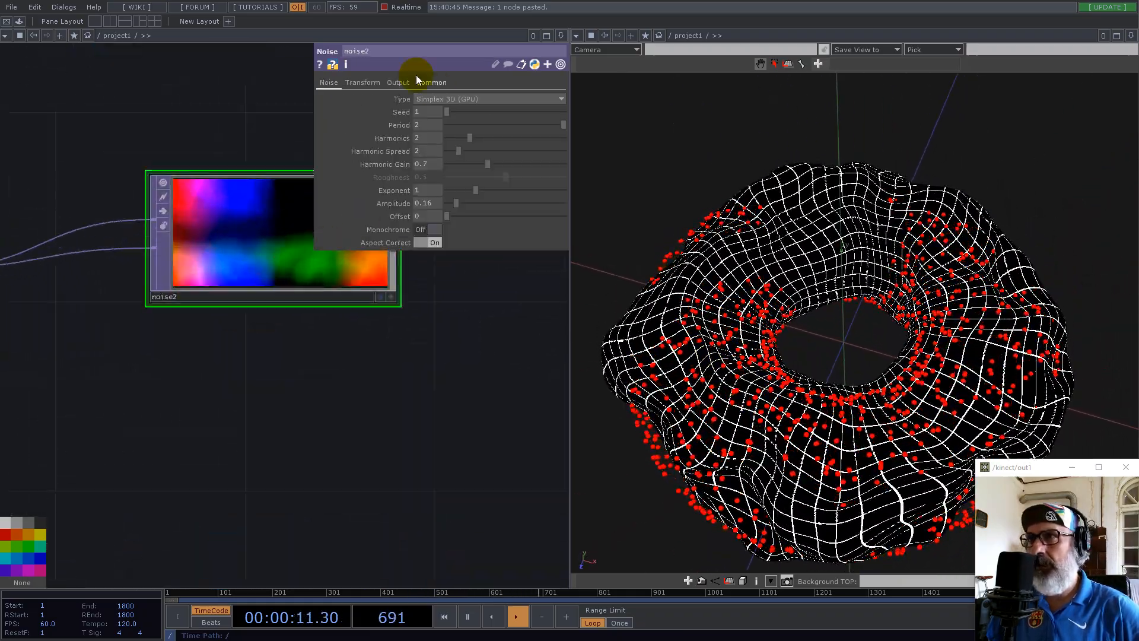
{"action": "left_click", "coordinate": [367, 87]}
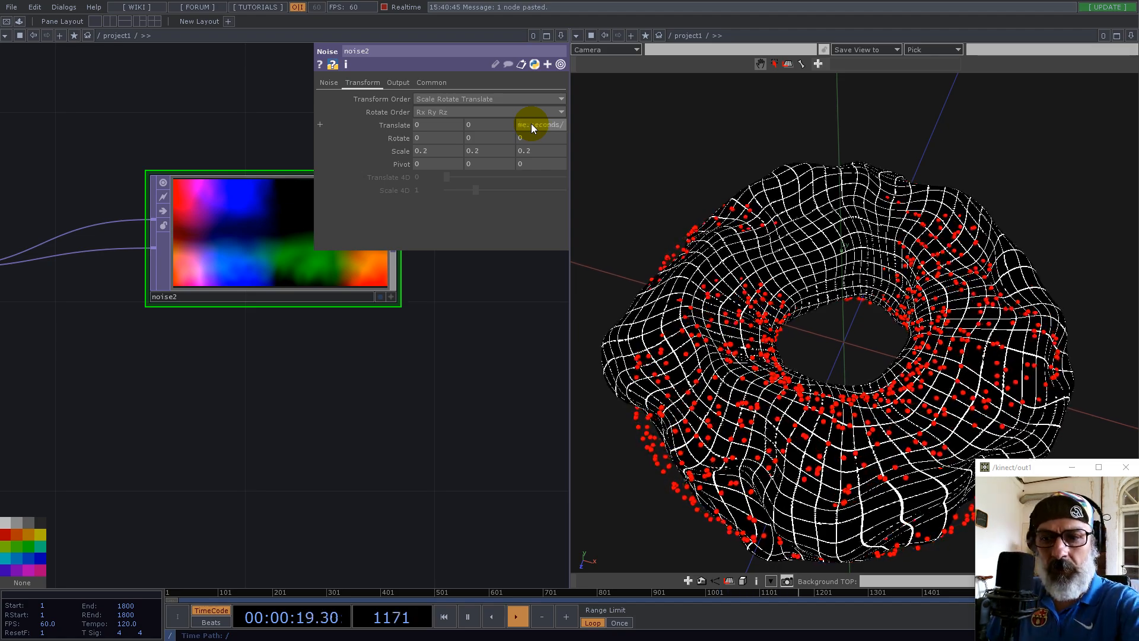
{"action": "key", "text": "Return"}
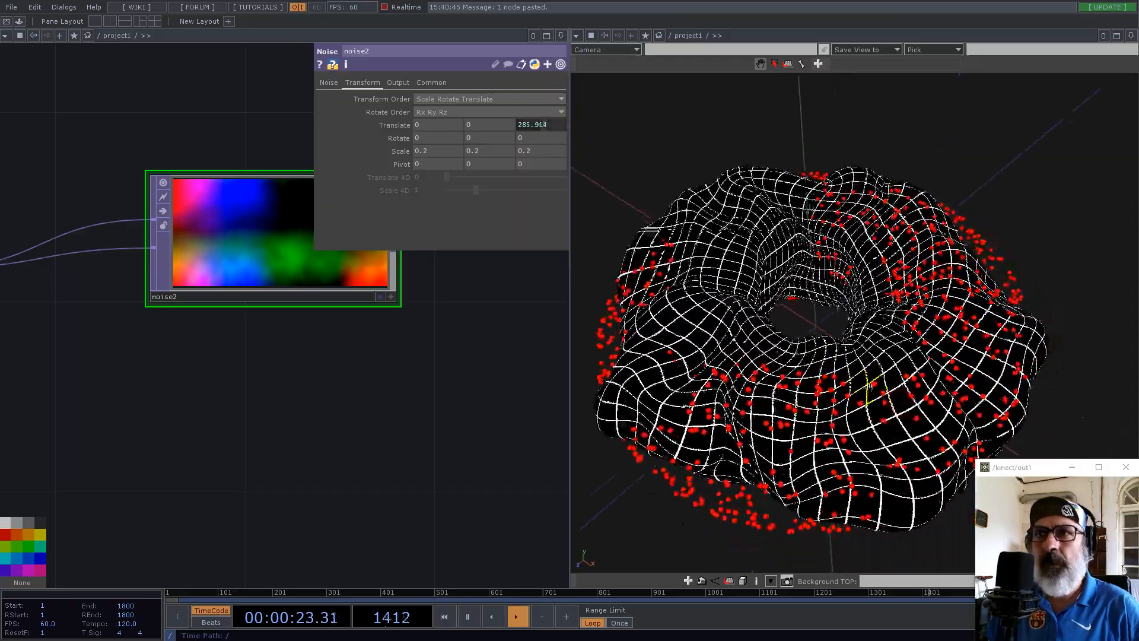
{"action": "left_click_drag", "start_coordinate": [824, 363], "coordinate": [855, 369]}
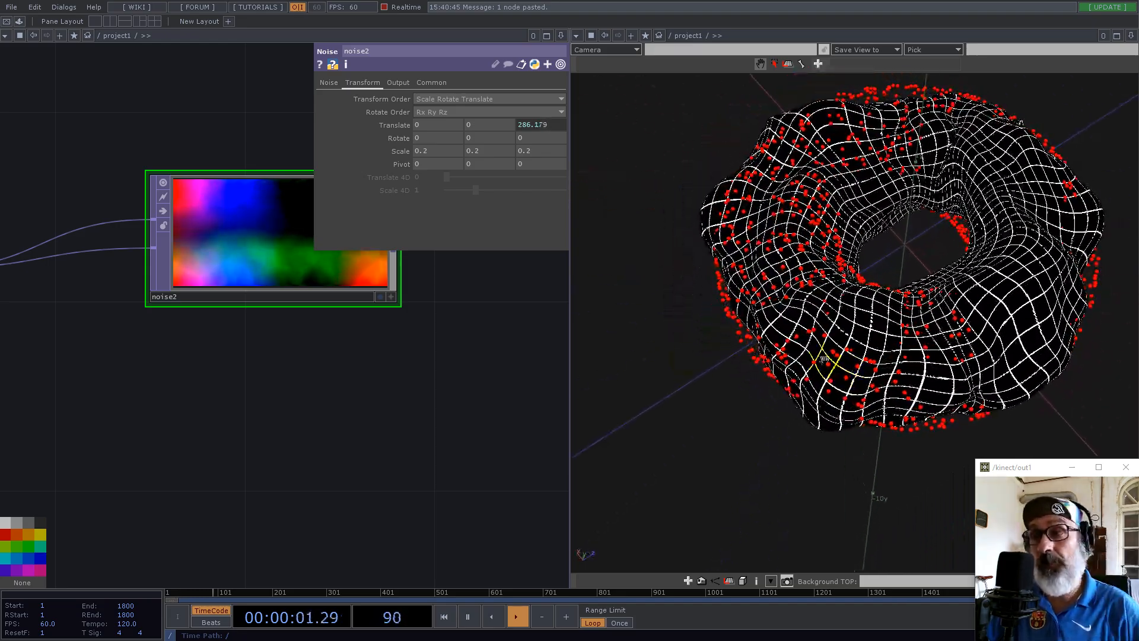
{"action": "left_click_drag", "start_coordinate": [855, 369], "coordinate": [584, 362]}
Step: Duplicate noise2 and place the copy in the particle network above null1, next to add1
{"action": "scroll", "coordinate": [310, 388], "scroll_direction": "down", "scroll_amount": 5}
{"action": "left_click_drag", "start_coordinate": [348, 393], "coordinate": [203, 308]}
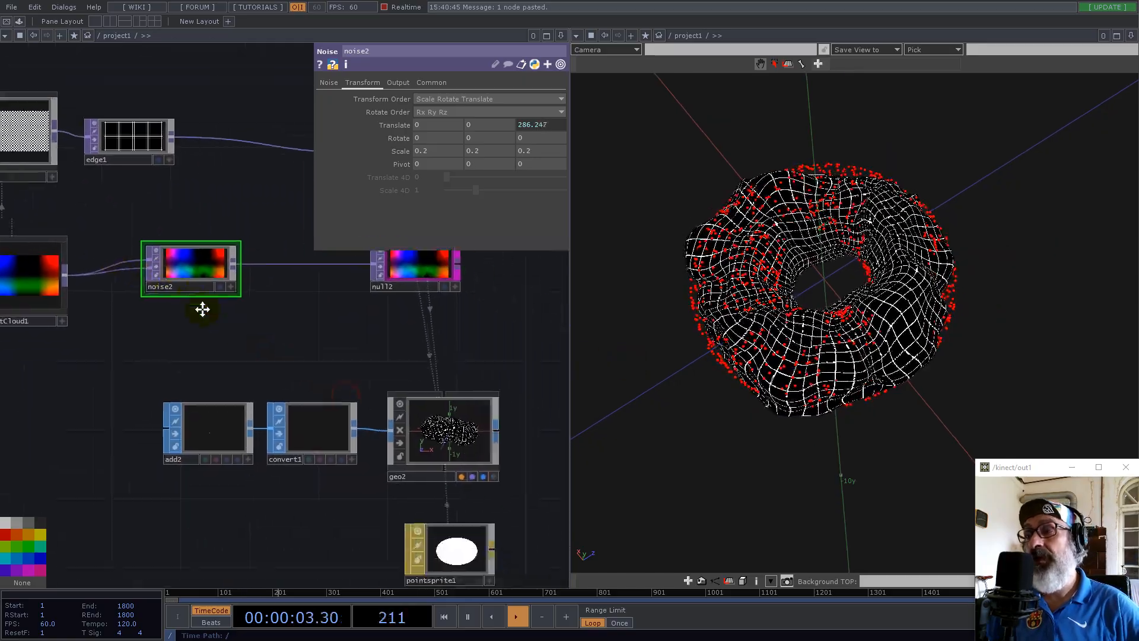
{"action": "key", "text": "ctrl+v"}
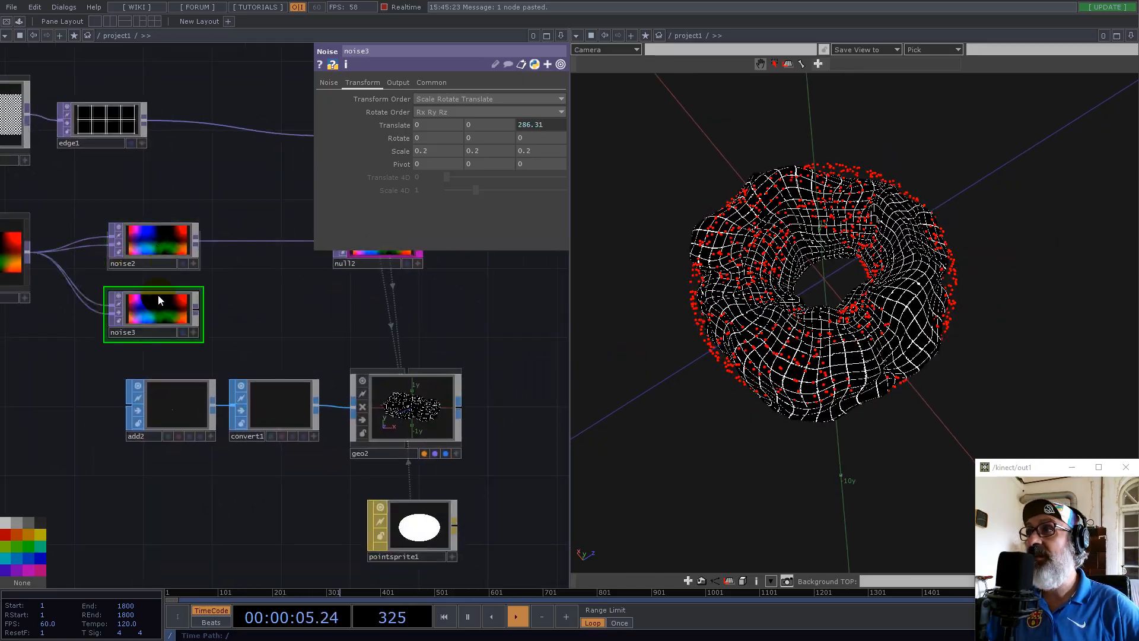
{"action": "left_click", "coordinate": [178, 313]}
{"action": "scroll", "coordinate": [279, 320], "scroll_direction": "down", "scroll_amount": 3}
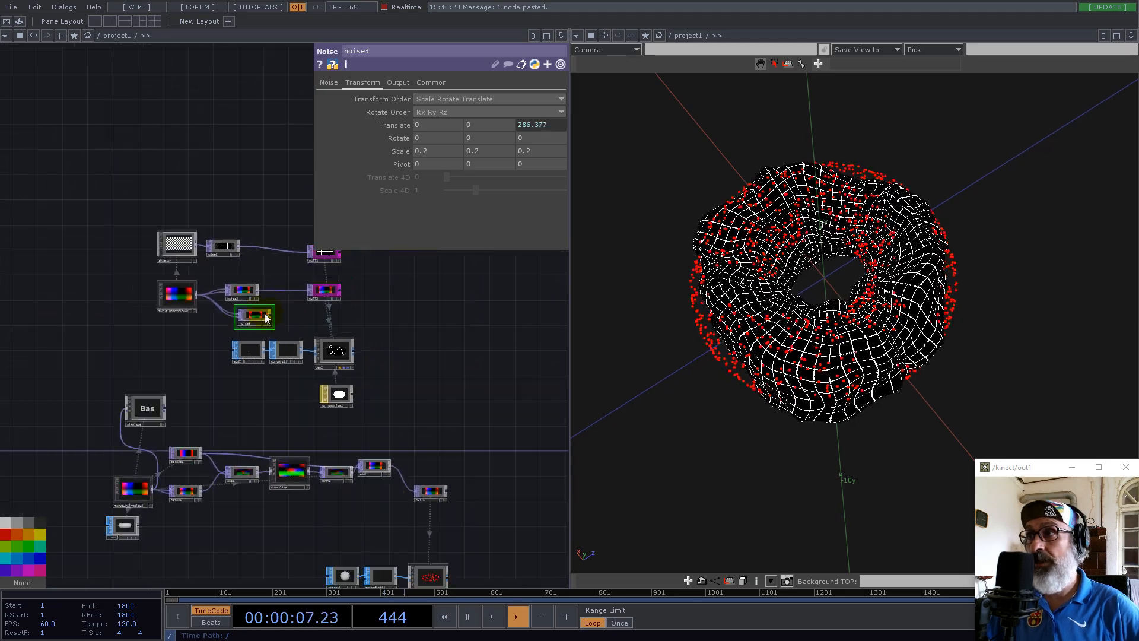
{"action": "left_click_drag", "start_coordinate": [254, 314], "coordinate": [431, 428]}
{"action": "scroll", "coordinate": [409, 461], "scroll_direction": "up", "scroll_amount": 5}
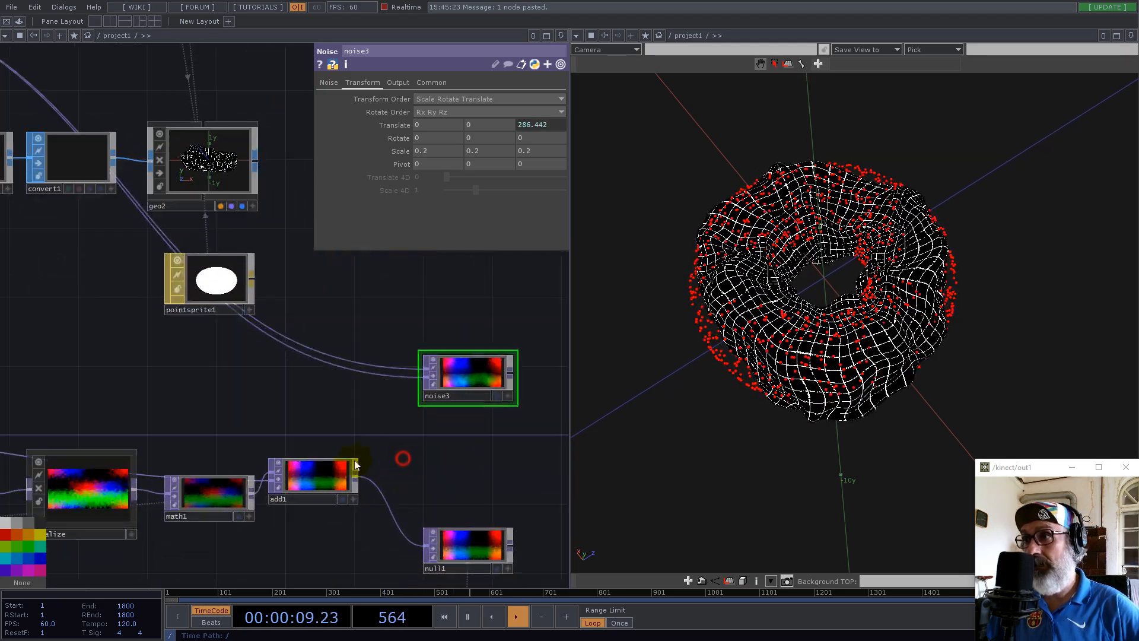
Step: Wire add1 into both inputs of noise3 and noise3 into null1, and move noise3 between them
{"action": "left_click_drag", "start_coordinate": [348, 476], "coordinate": [414, 373]}
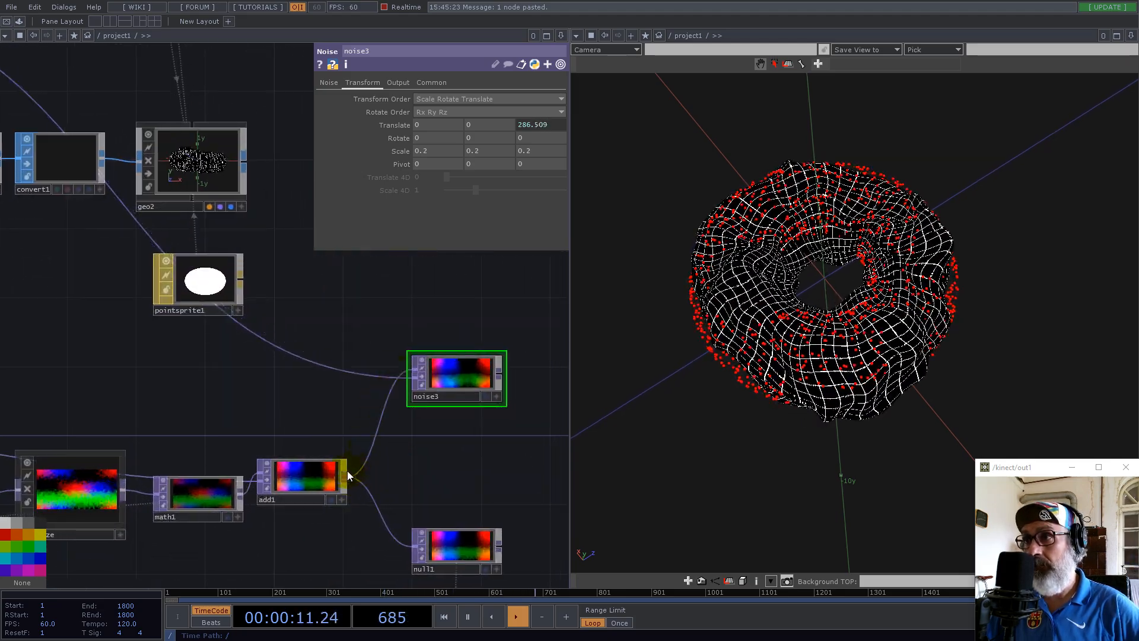
{"action": "left_click_drag", "start_coordinate": [390, 426], "coordinate": [413, 373]}
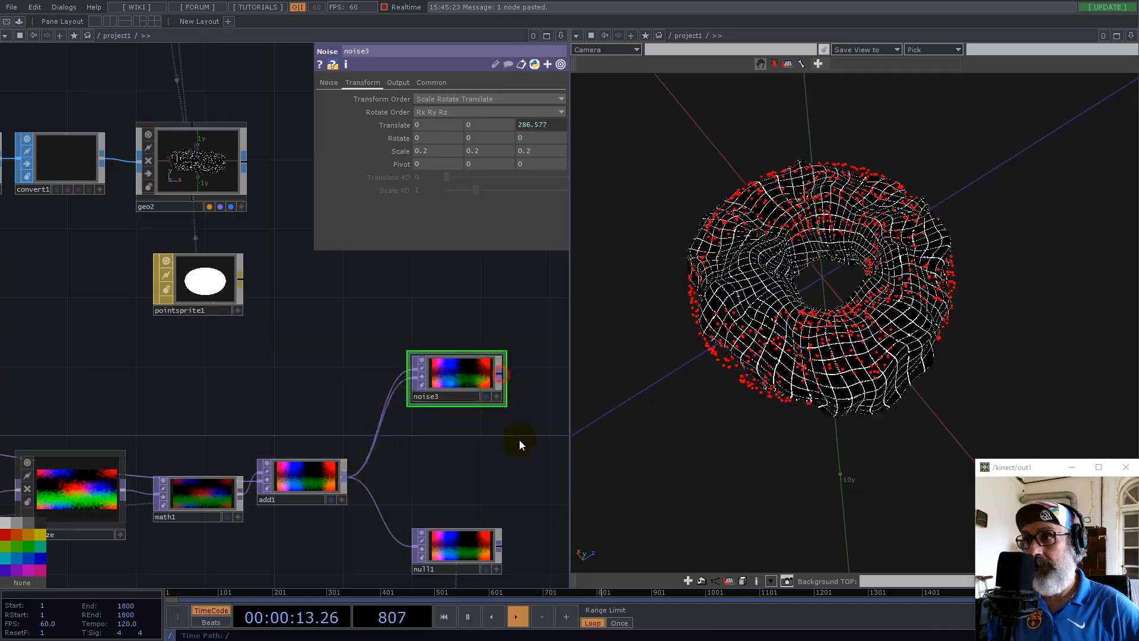
{"action": "left_click", "coordinate": [415, 541]}
{"action": "scroll", "coordinate": [857, 289], "scroll_direction": "up", "scroll_amount": 4}
{"action": "mouse_move", "coordinate": [854, 333]}
{"action": "left_mouse_down"}
{"action": "mouse_move", "coordinate": [818, 314]}
{"action": "mouse_move", "coordinate": [807, 264]}
{"action": "mouse_move", "coordinate": [644, 328]}
{"action": "mouse_move", "coordinate": [902, 314]}
{"action": "mouse_move", "coordinate": [860, 326]}
{"action": "left_mouse_up"}
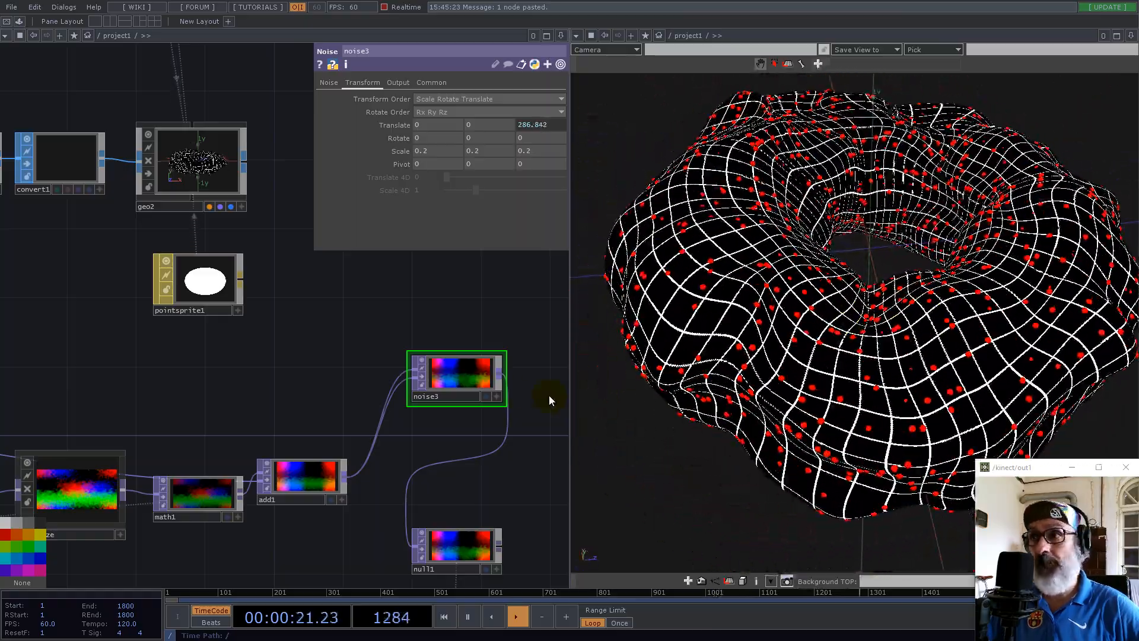
{"action": "left_click_drag", "start_coordinate": [456, 377], "coordinate": [421, 429]}
Step: Open noise3's parameters in a floating window beside noise2's and show the Noise settings of both
{"action": "right_click", "coordinate": [421, 418]}
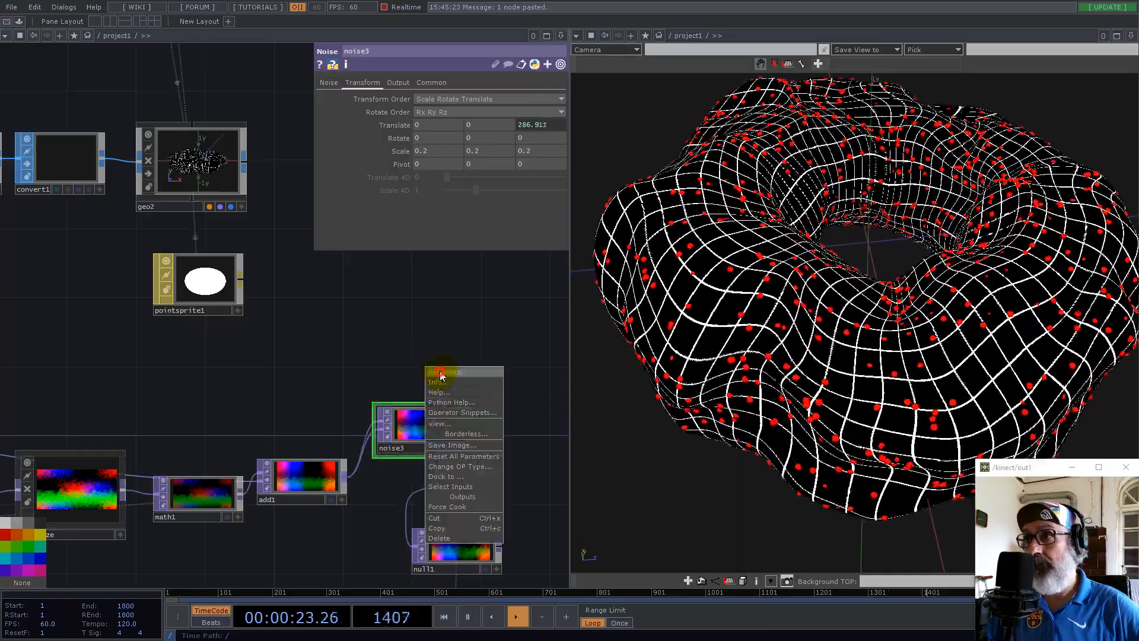
{"action": "left_click", "coordinate": [442, 374]}
{"action": "left_click_drag", "start_coordinate": [406, 263], "coordinate": [680, 98]}
{"action": "scroll", "coordinate": [402, 338], "scroll_direction": "down", "scroll_amount": 6}
{"action": "scroll", "coordinate": [286, 180], "scroll_direction": "up", "scroll_amount": 6}
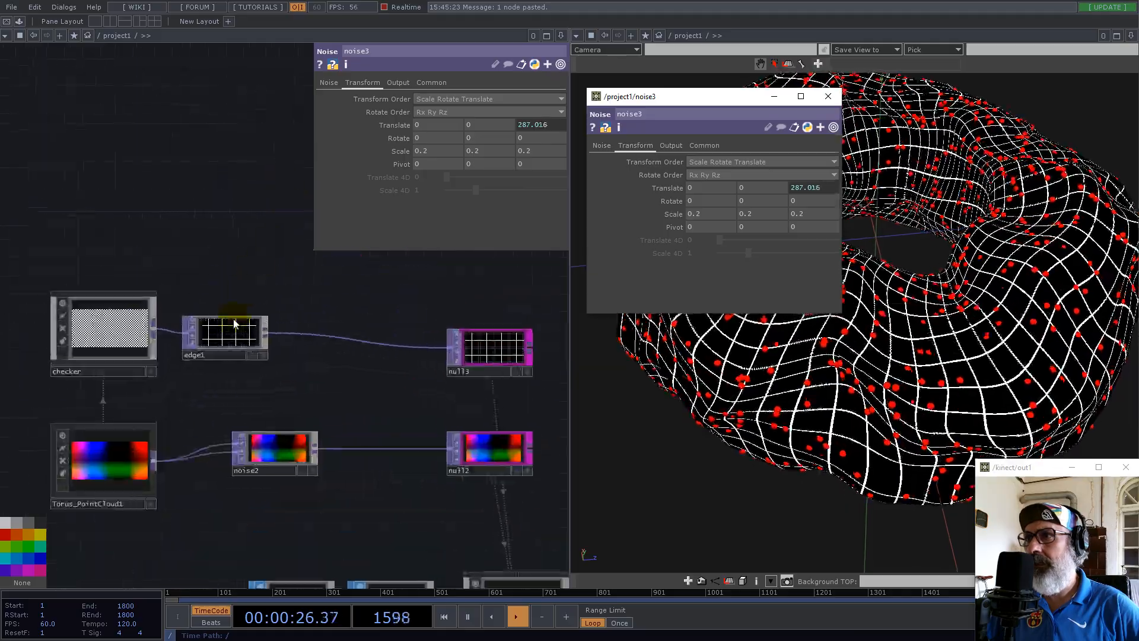
{"action": "left_click", "coordinate": [275, 460]}
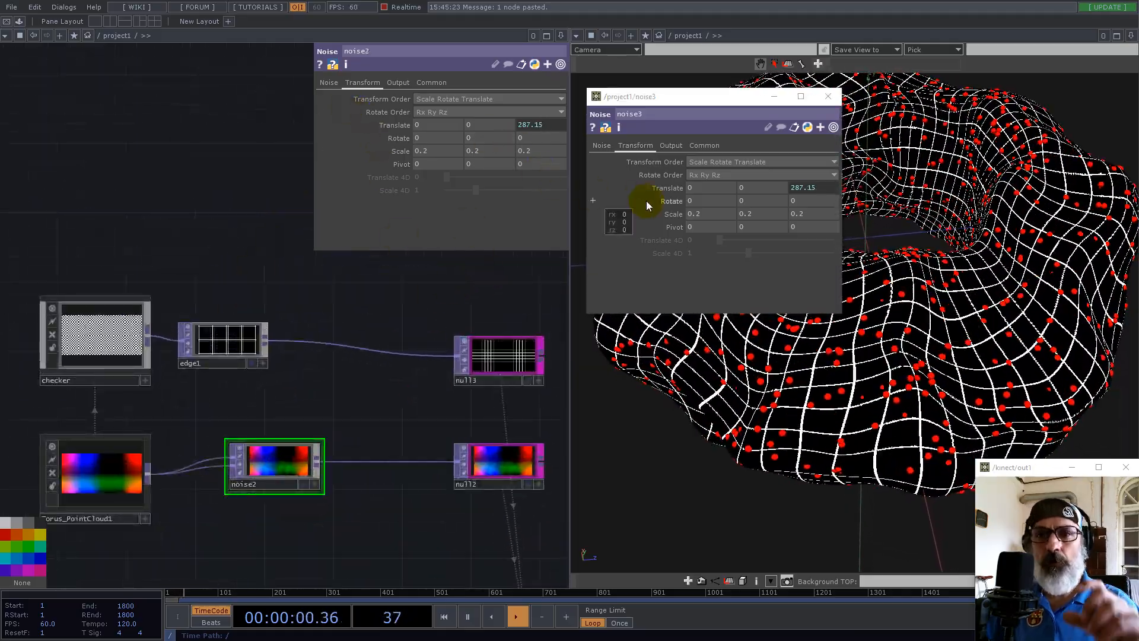
{"action": "left_click_drag", "start_coordinate": [646, 200], "coordinate": [505, 136]}
{"action": "left_click", "coordinate": [328, 82]}
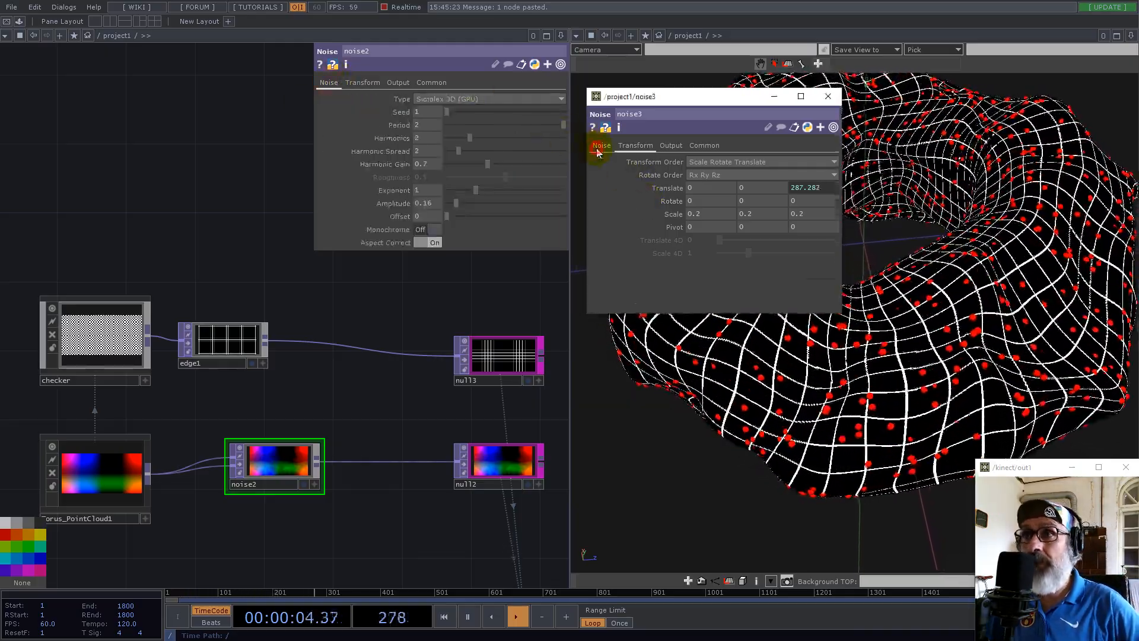
{"action": "left_click", "coordinate": [601, 146]}
Step: Bind noise3's Seed, Period, Harmonics, Harmonic Spread and Harmonic Gain to the matching noise2 parameters
{"action": "left_click_drag", "start_coordinate": [397, 115], "coordinate": [700, 190]}
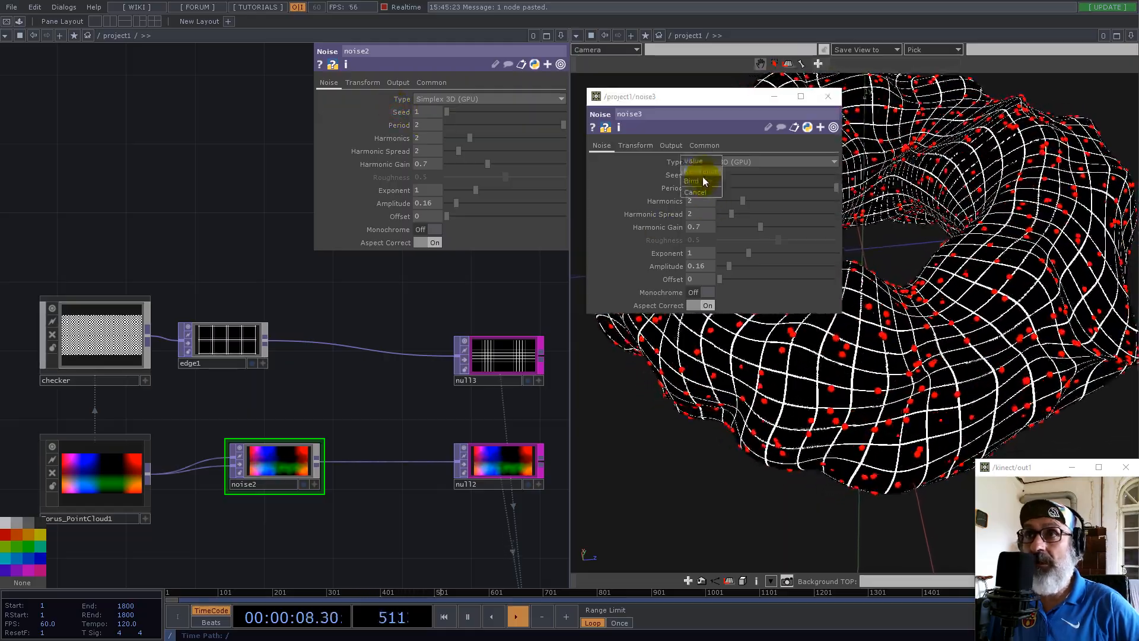
{"action": "left_click", "coordinate": [703, 176]}
{"action": "left_click_drag", "start_coordinate": [401, 127], "coordinate": [710, 181]}
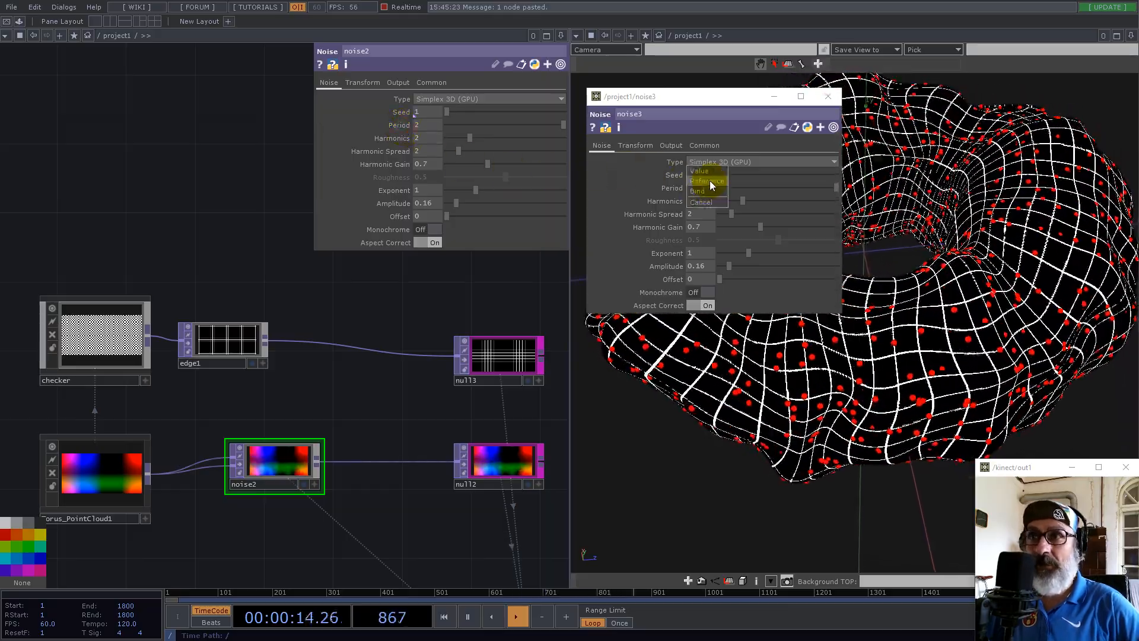
{"action": "left_click", "coordinate": [707, 192]}
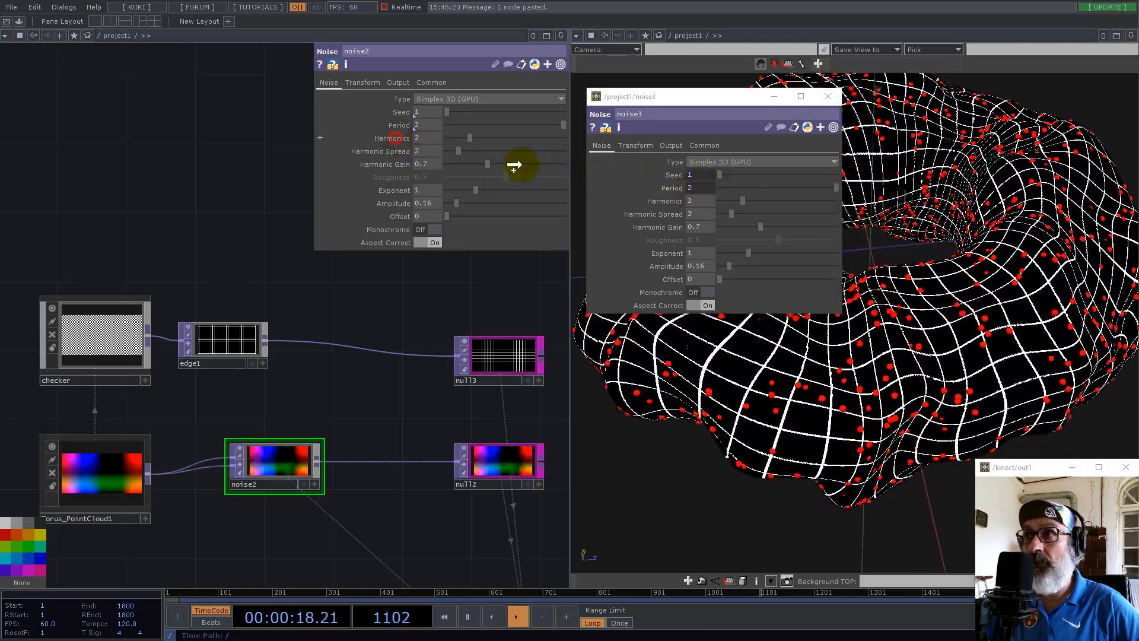
{"action": "left_click_drag", "start_coordinate": [708, 201], "coordinate": [707, 199]}
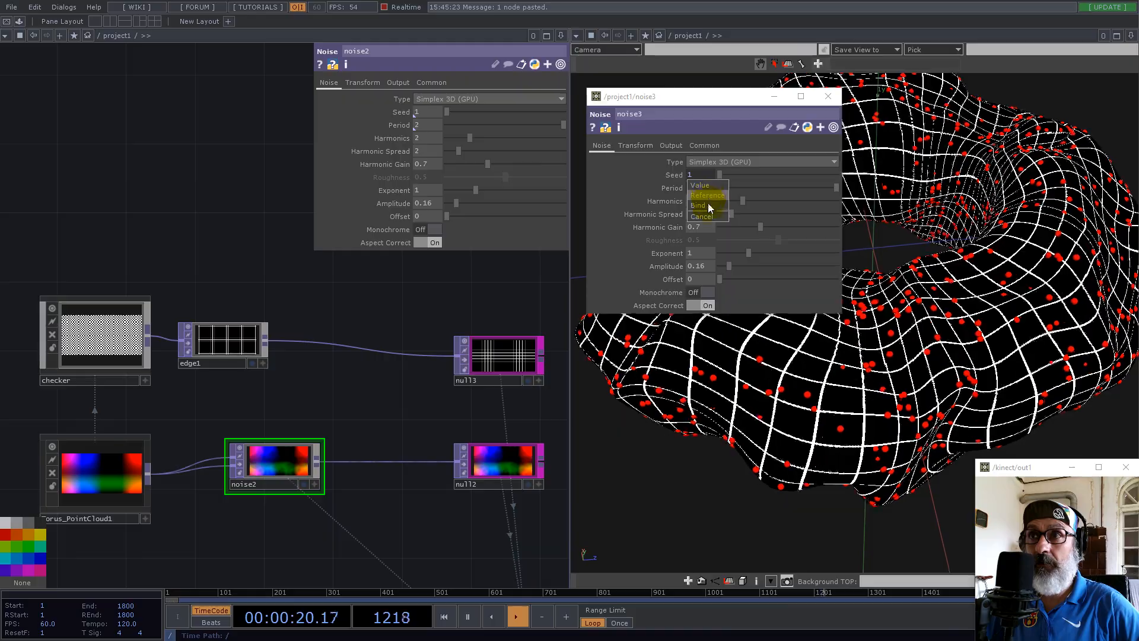
{"action": "left_click", "coordinate": [708, 207]}
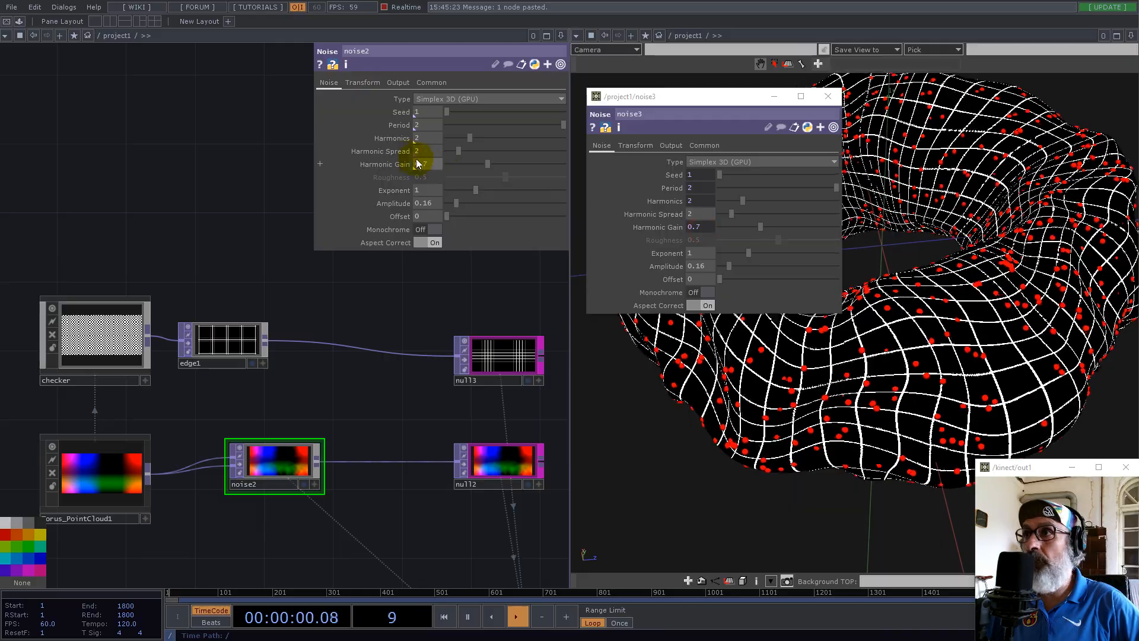
{"action": "left_click_drag", "start_coordinate": [487, 161], "coordinate": [700, 212]}
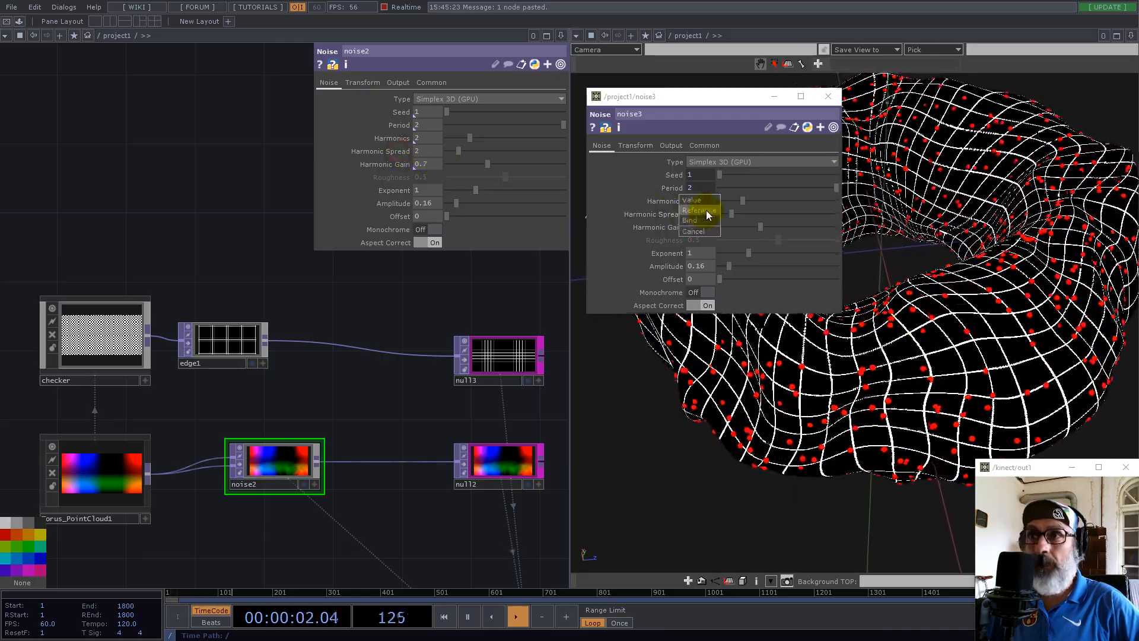
{"action": "left_click", "coordinate": [697, 221]}
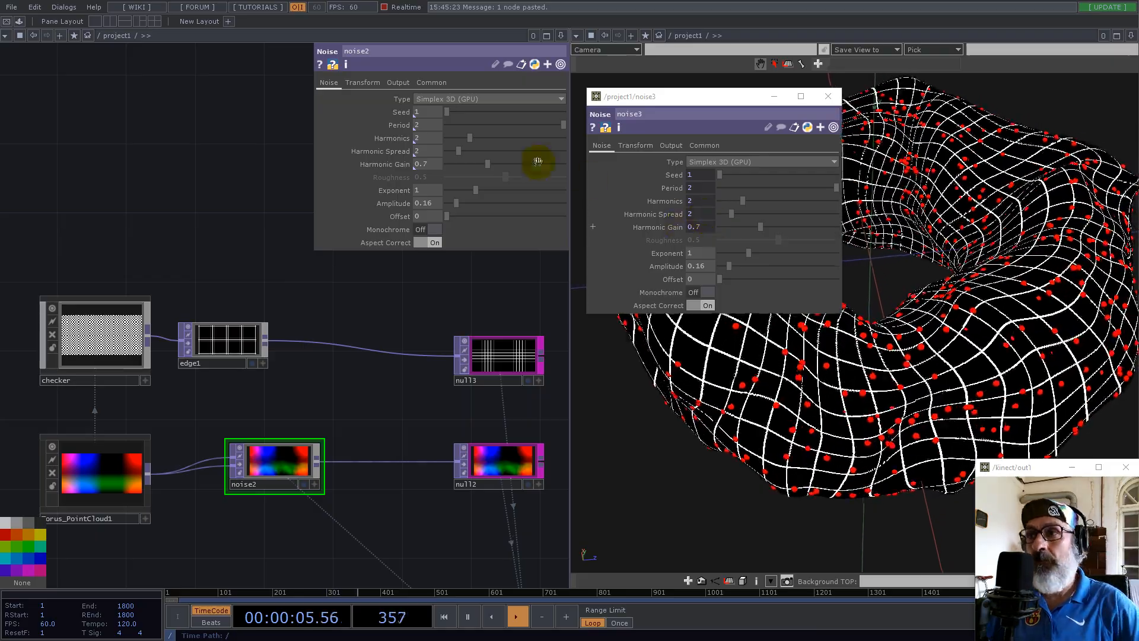
Step: Link noise3's Exponent, Amplitude and Offset to the matching noise2 parameters as references
{"action": "left_click_drag", "start_coordinate": [393, 192], "coordinate": [703, 252]}
{"action": "left_click", "coordinate": [703, 254]}
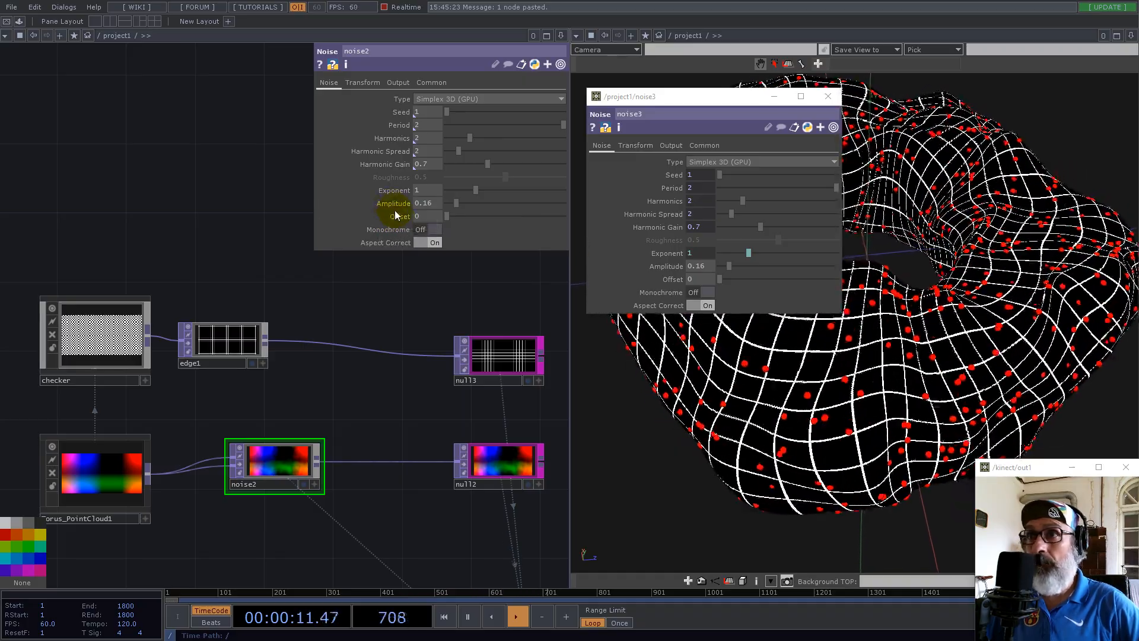
{"action": "left_click_drag", "start_coordinate": [393, 203], "coordinate": [709, 265]}
{"action": "left_click", "coordinate": [713, 264]}
{"action": "left_click_drag", "start_coordinate": [389, 220], "coordinate": [711, 275]}
{"action": "left_click", "coordinate": [710, 277]}
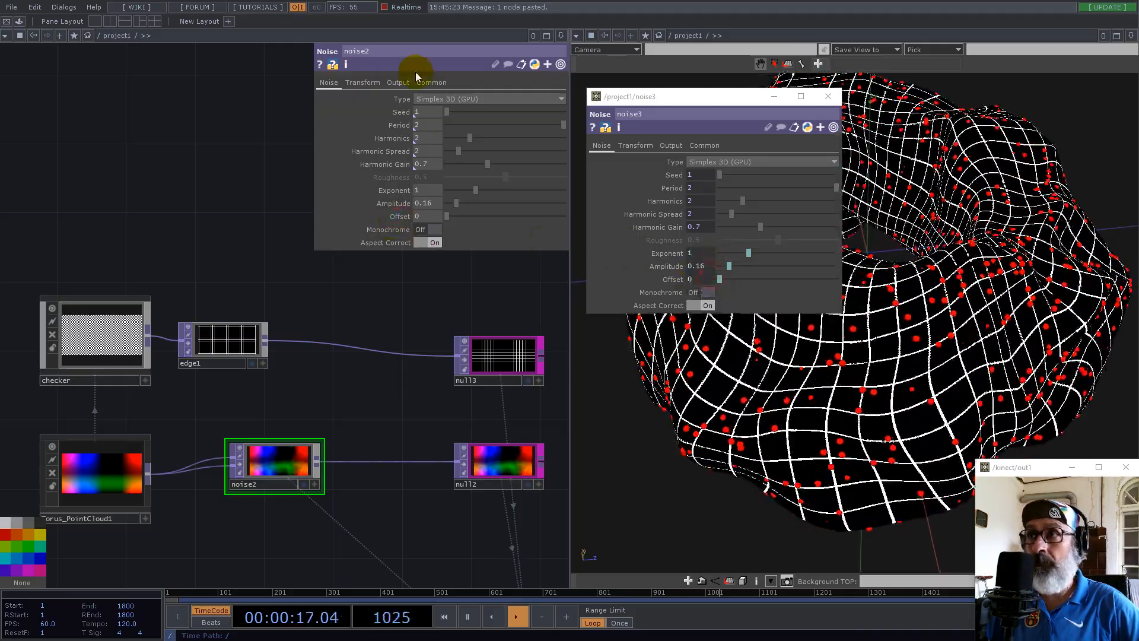
Step: Bind noise3's Translate values to noise2's Translate parameters
{"action": "left_click", "coordinate": [362, 83]}
{"action": "left_click", "coordinate": [636, 145]}
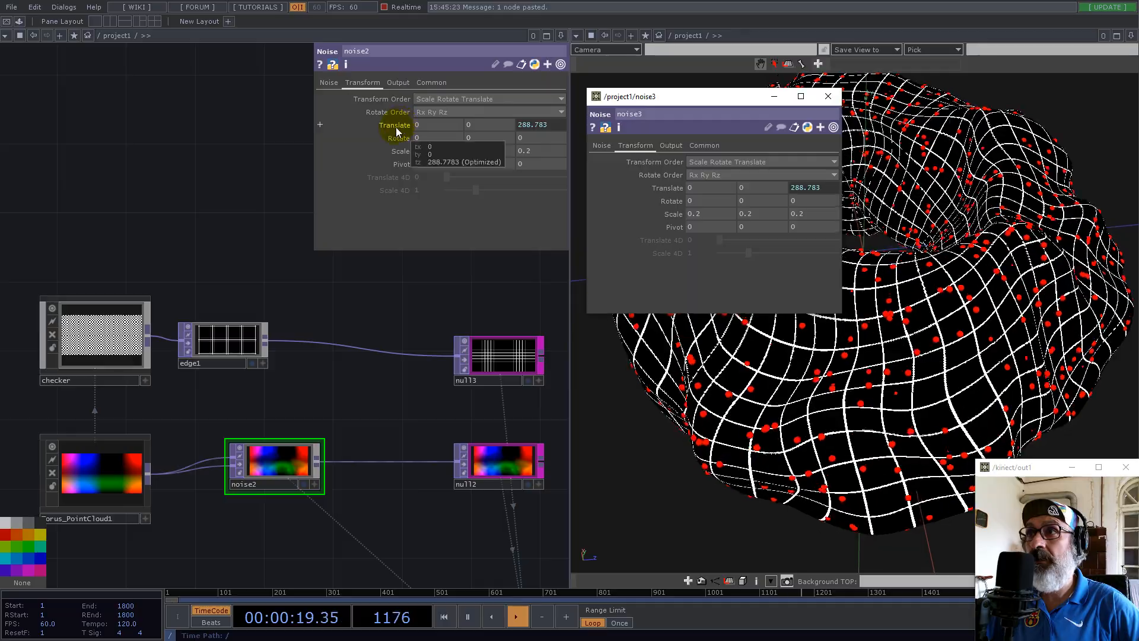
{"action": "left_click_drag", "start_coordinate": [396, 131], "coordinate": [679, 188]}
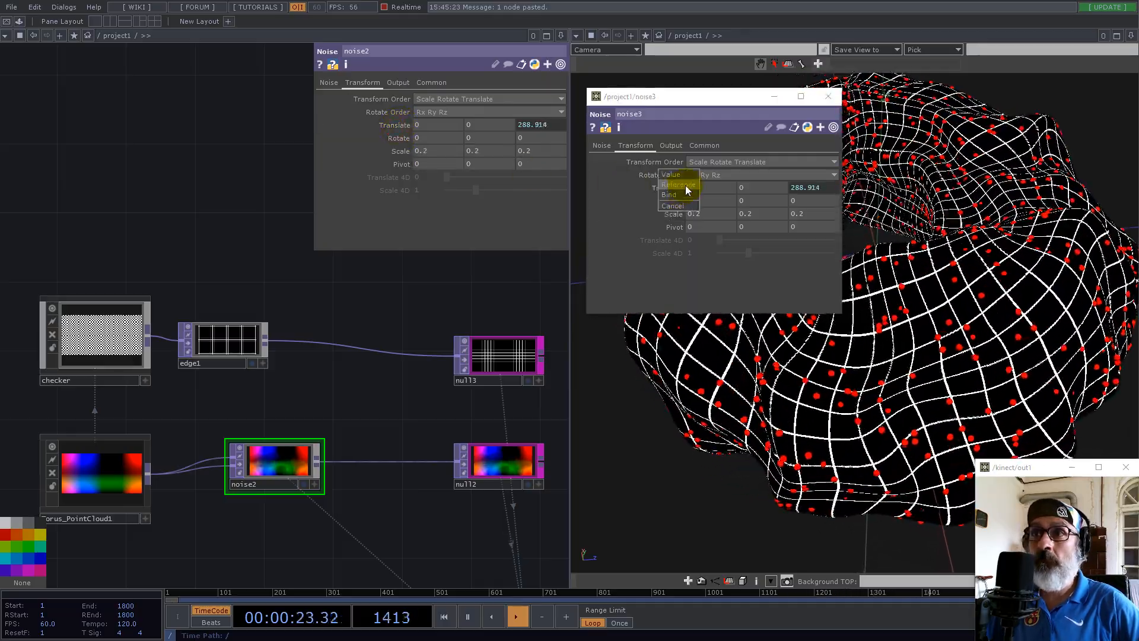
{"action": "left_click", "coordinate": [679, 193]}
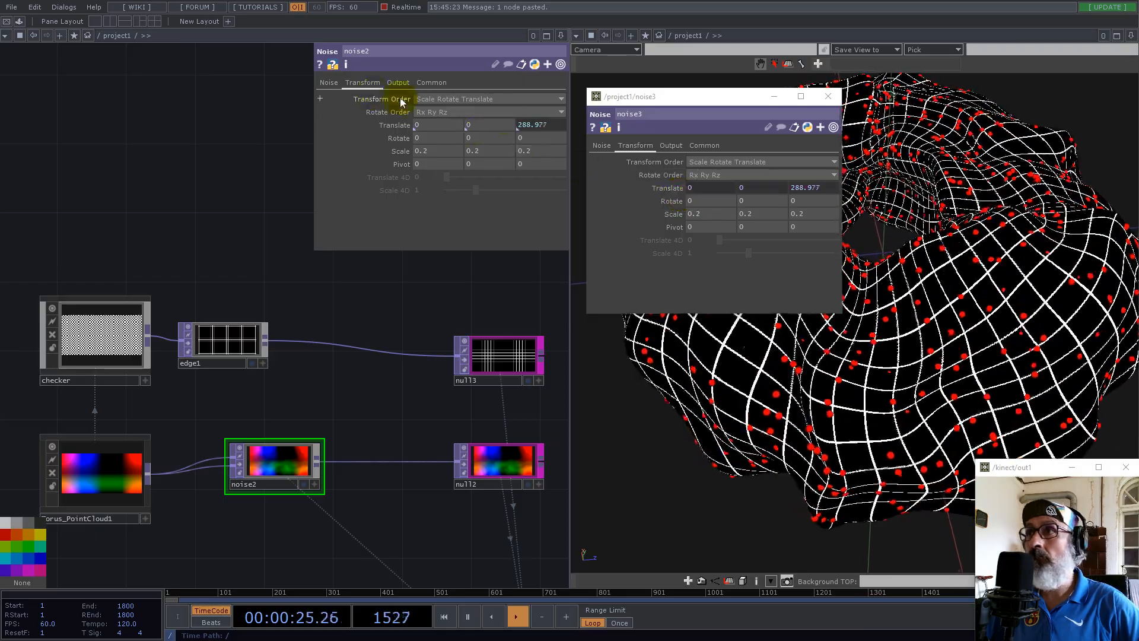
Step: Replace noise3's Exponent, Amplitude and Offset references with bindings to the matching noise2 parameters, and close noise3's floating parameter window
{"action": "left_click", "coordinate": [600, 146]}
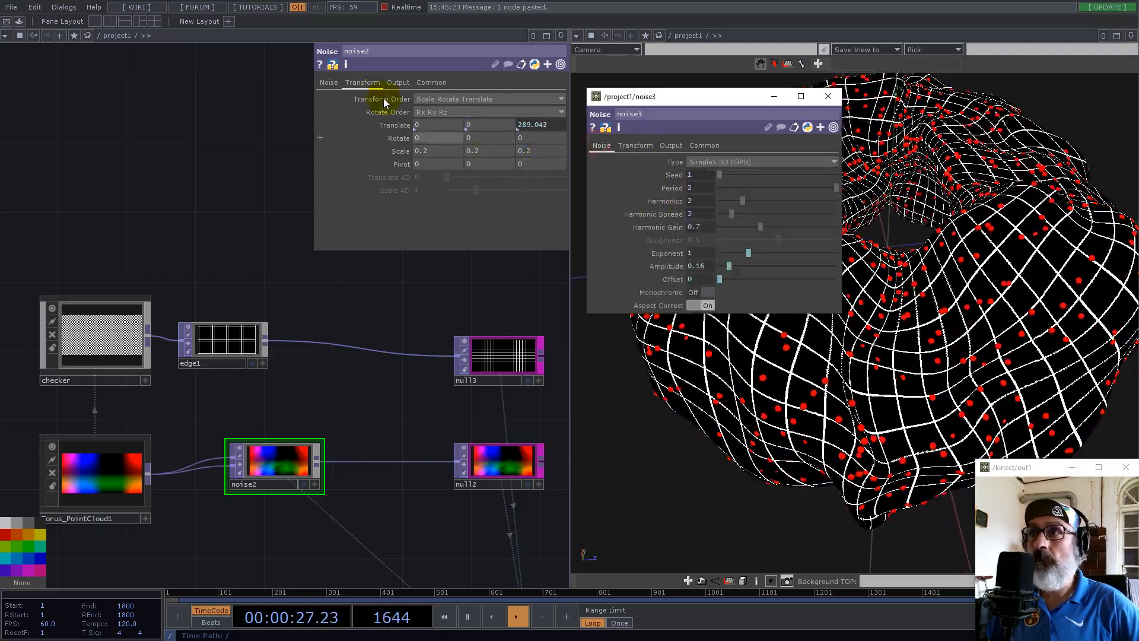
{"action": "left_click", "coordinate": [329, 83]}
{"action": "left_click_drag", "start_coordinate": [409, 190], "coordinate": [664, 255]}
{"action": "left_click", "coordinate": [666, 262]}
{"action": "left_click_drag", "start_coordinate": [396, 203], "coordinate": [669, 261]}
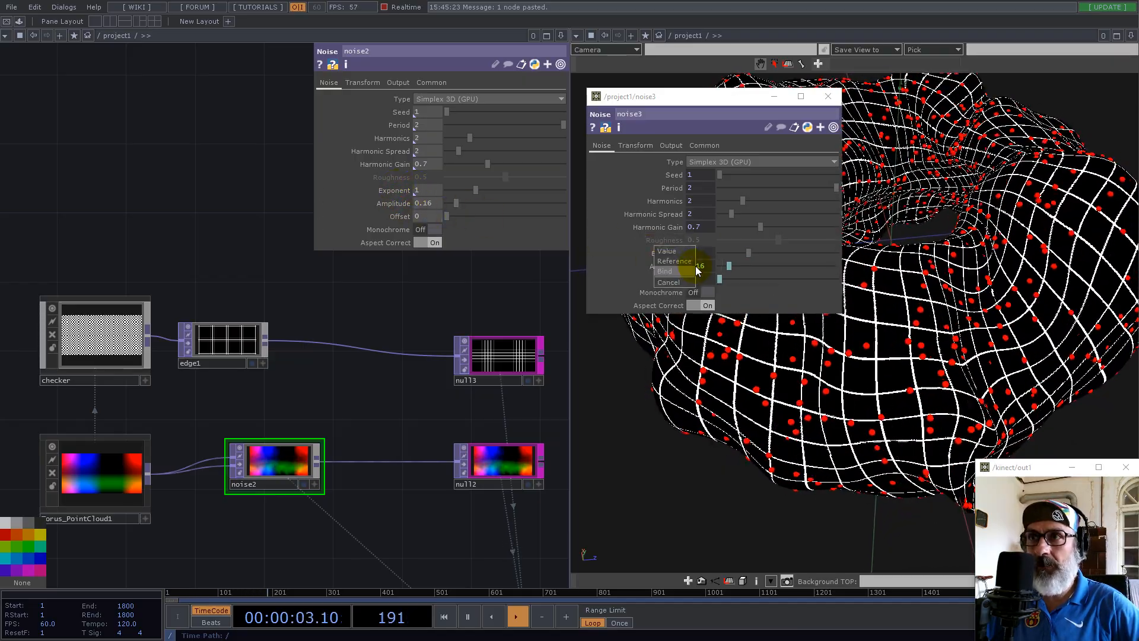
{"action": "left_click", "coordinate": [674, 272]}
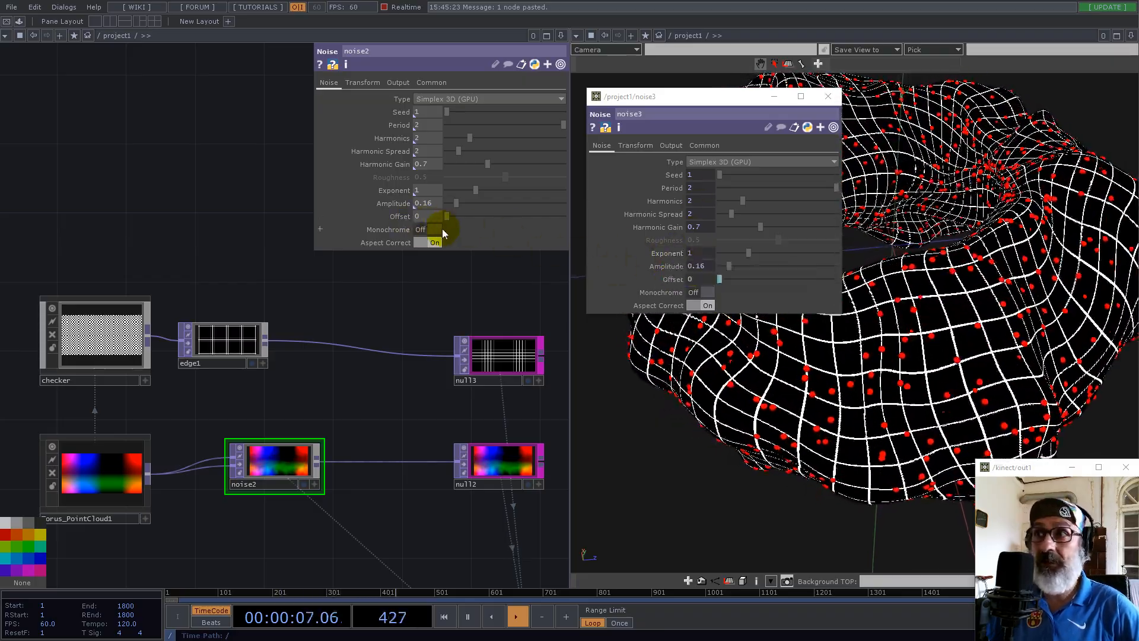
{"action": "left_click_drag", "start_coordinate": [394, 220], "coordinate": [703, 278]}
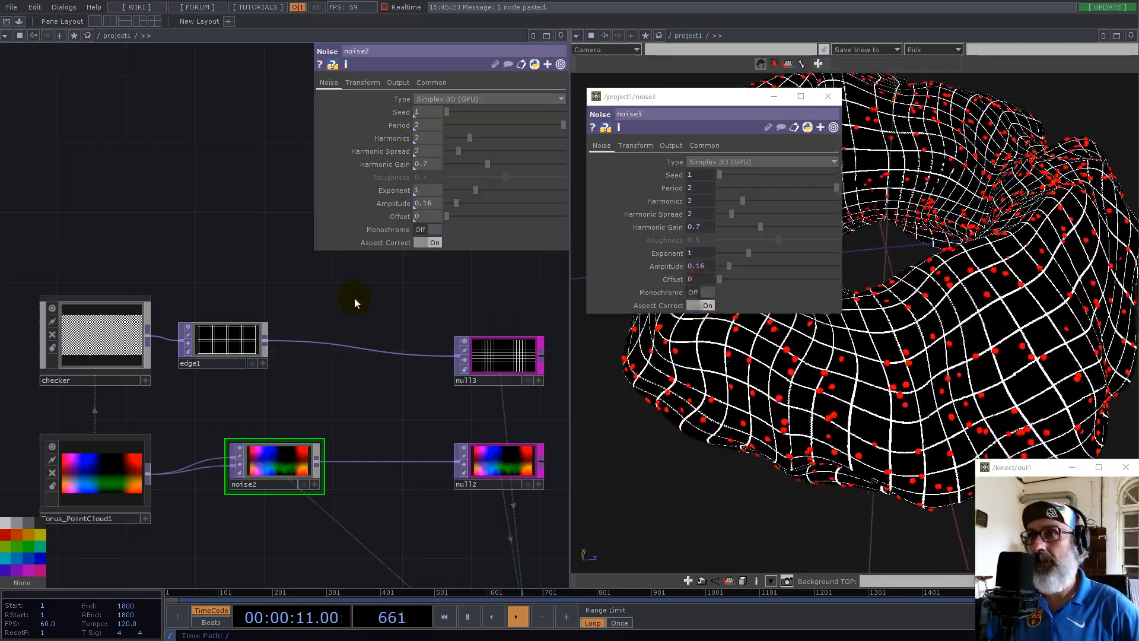
{"action": "left_click", "coordinate": [826, 100]}
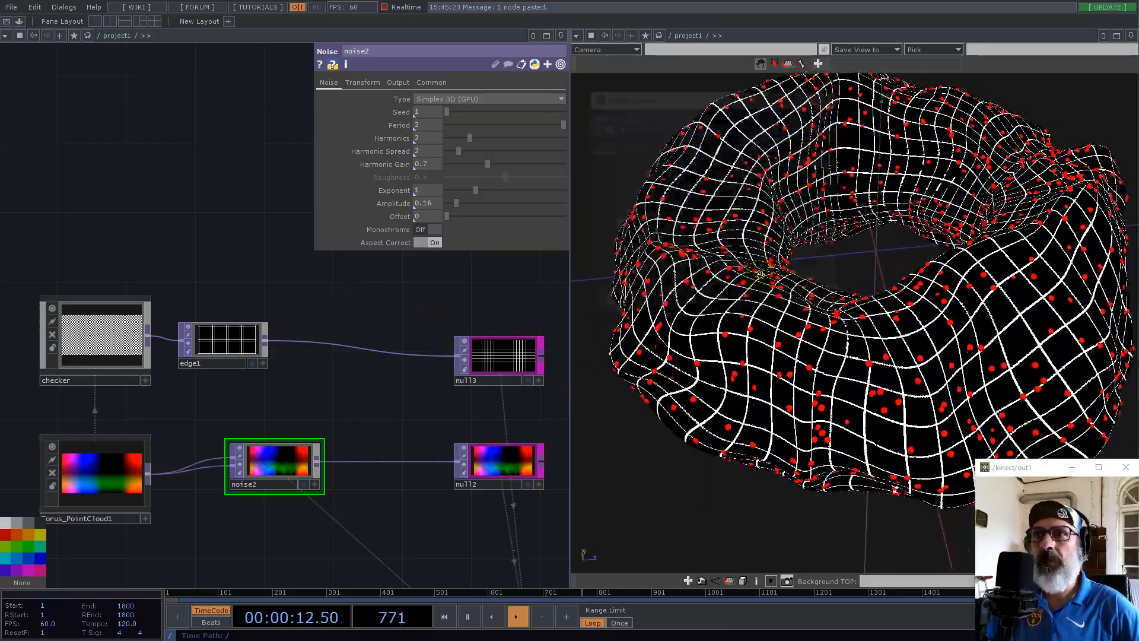
Step: Raise noise1's Amplitude to 2
{"action": "scroll", "coordinate": [331, 317], "scroll_direction": "down", "scroll_amount": 5}
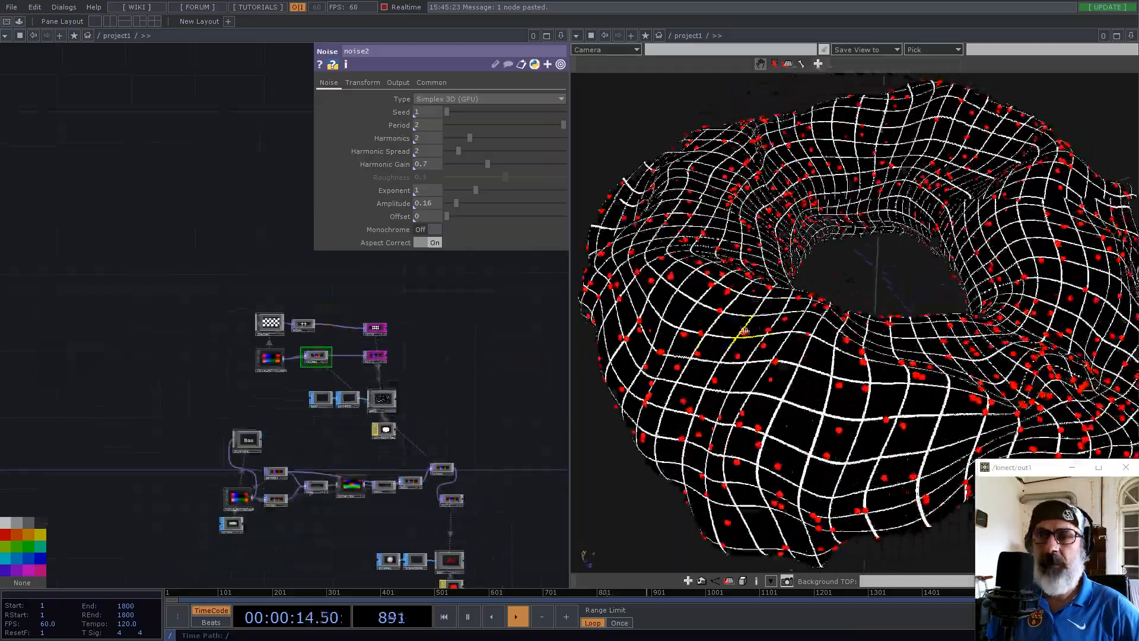
{"action": "left_click_drag", "start_coordinate": [744, 330], "coordinate": [715, 352]}
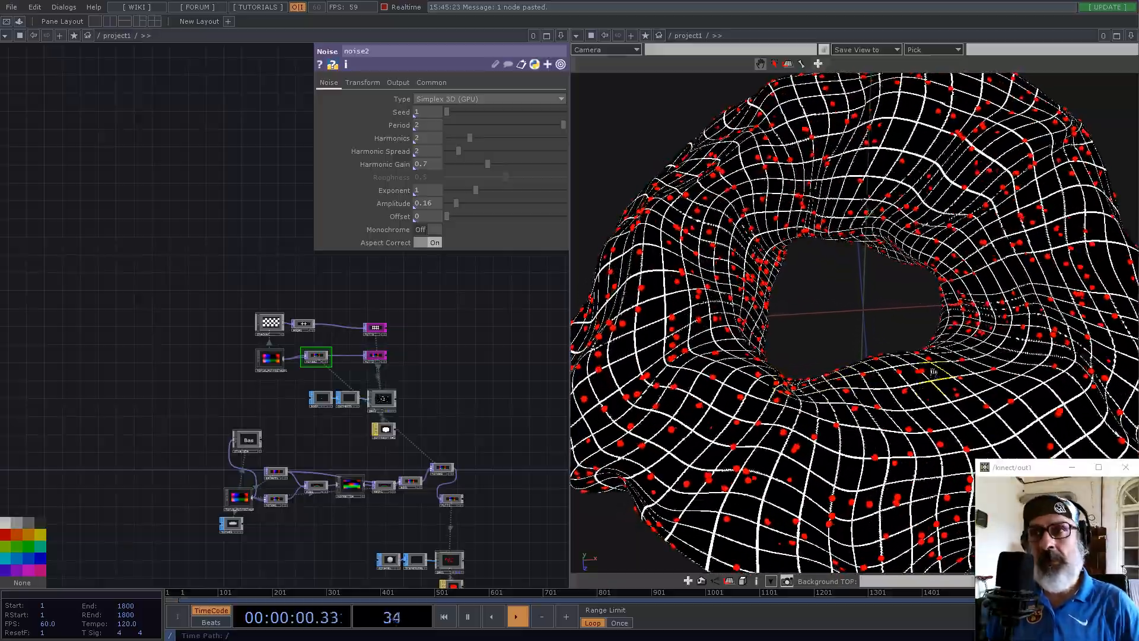
{"action": "left_click", "coordinate": [275, 498]}
{"action": "scroll", "coordinate": [276, 499], "scroll_direction": "up", "scroll_amount": 5}
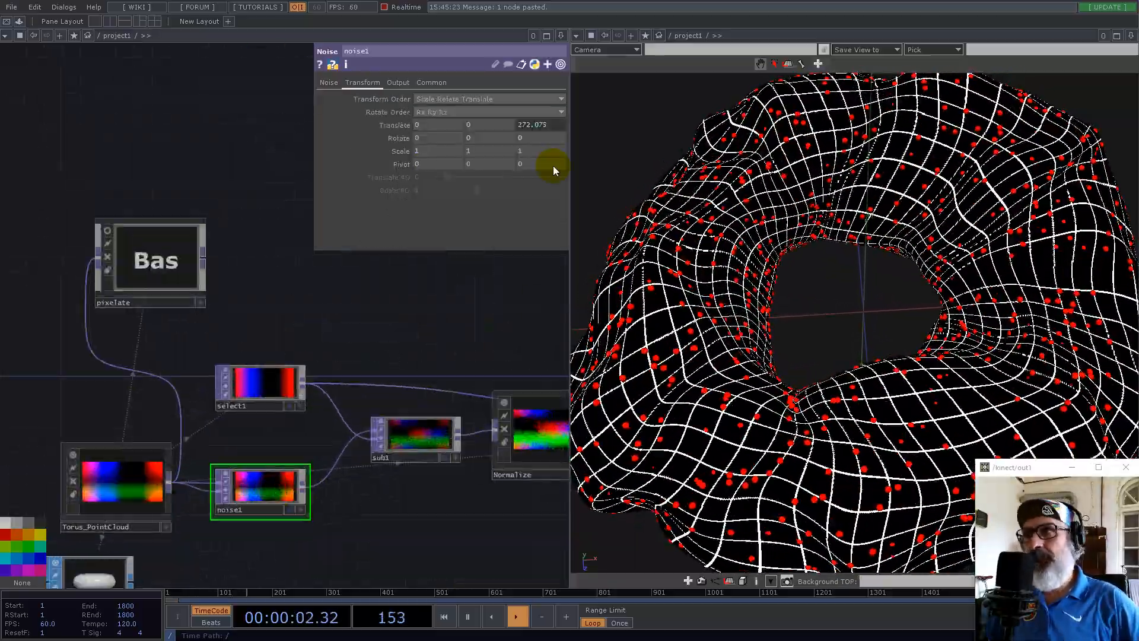
{"action": "left_click", "coordinate": [329, 82]}
{"action": "left_click_drag", "start_coordinate": [457, 204], "coordinate": [563, 203]}
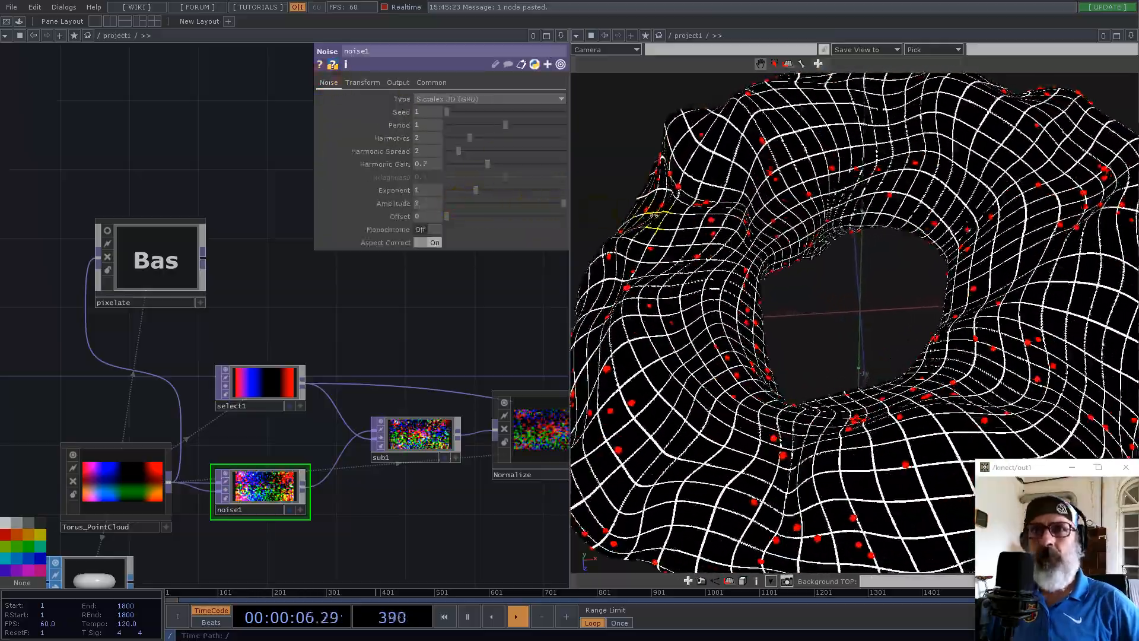
Step: Subtract 0.0625 from the Radius2 expression in math1's Multiply parameter
{"action": "scroll", "coordinate": [939, 333], "scroll_direction": "down", "scroll_amount": 4}
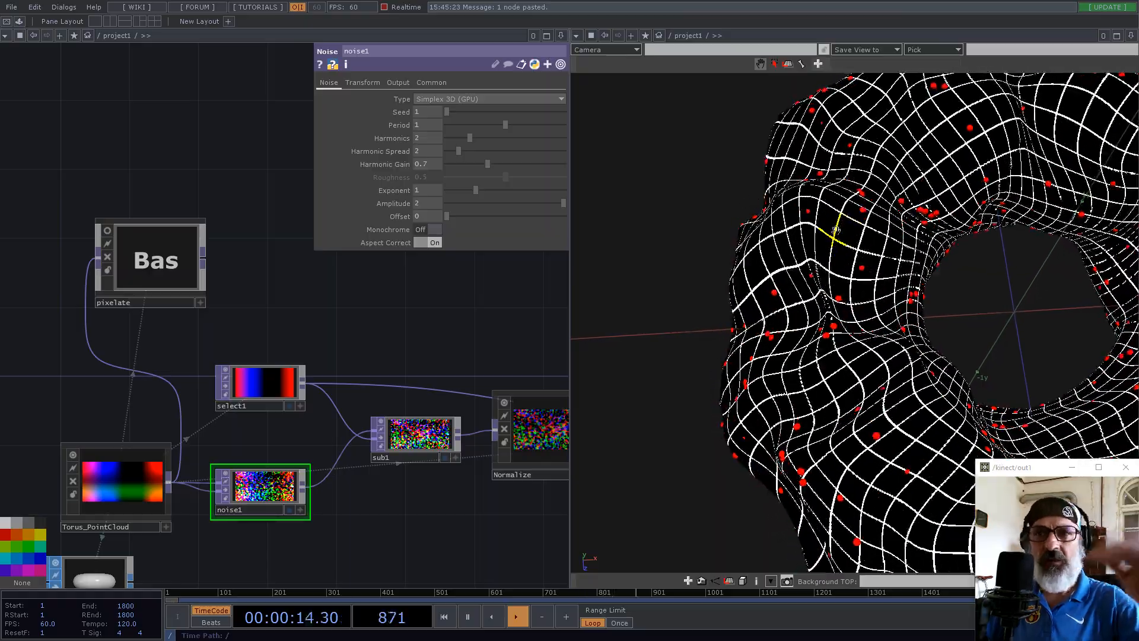
{"action": "left_click_drag", "start_coordinate": [473, 338], "coordinate": [215, 308]}
{"action": "scroll", "coordinate": [215, 308], "scroll_direction": "down", "scroll_amount": 3}
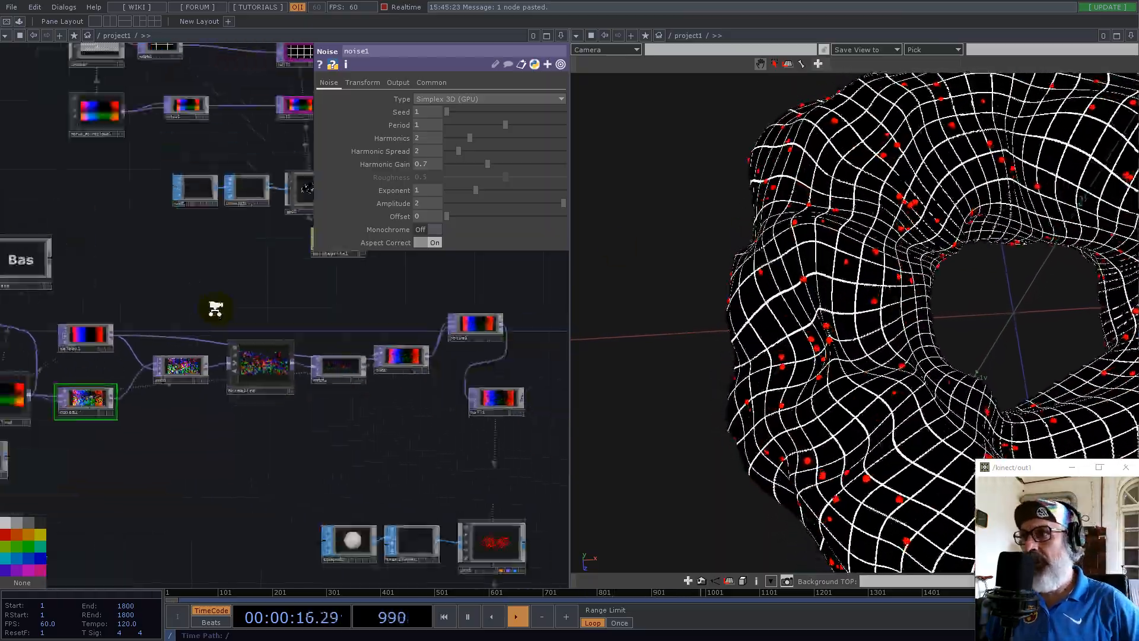
{"action": "scroll", "coordinate": [287, 379], "scroll_direction": "down", "scroll_amount": 2}
{"action": "scroll", "coordinate": [259, 393], "scroll_direction": "up", "scroll_amount": 5}
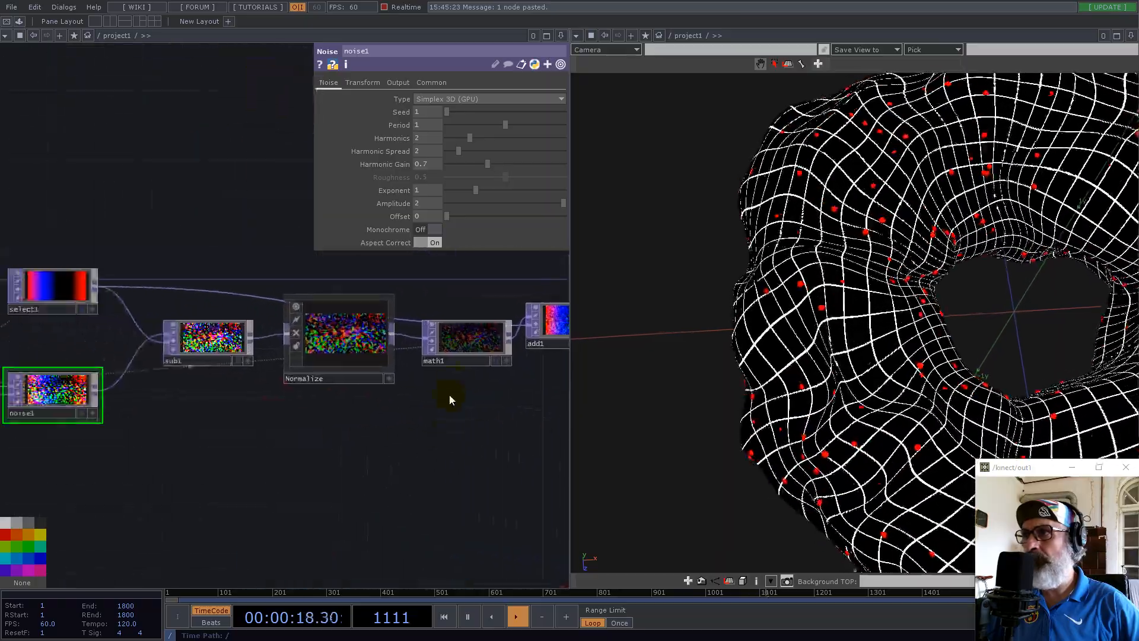
{"action": "left_click", "coordinate": [468, 339]}
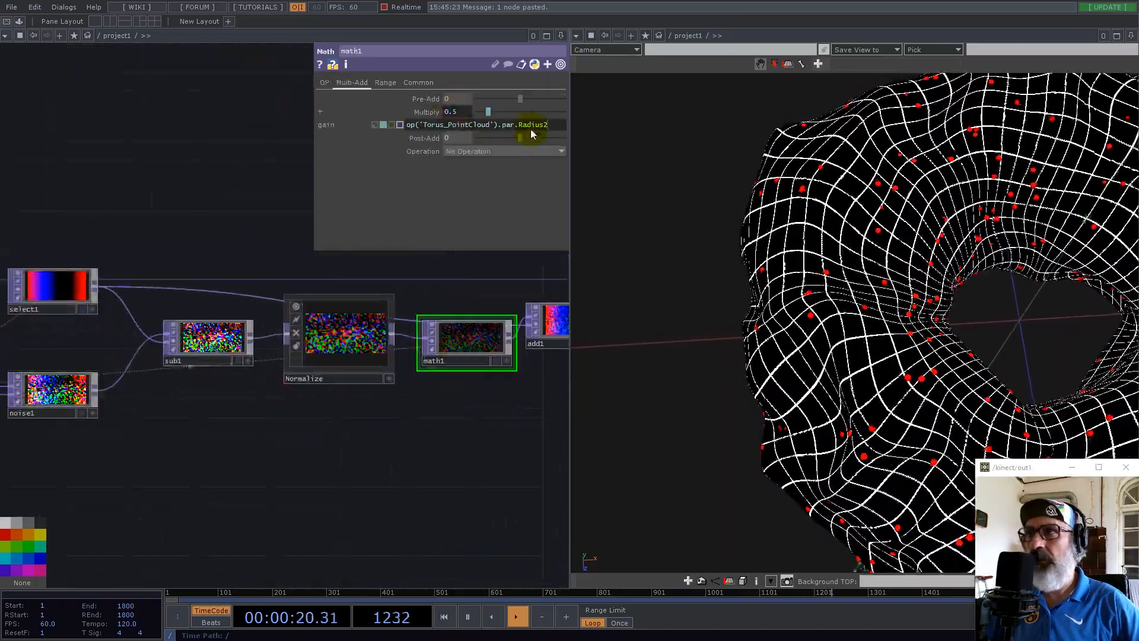
{"action": "type", "text": "-0."}
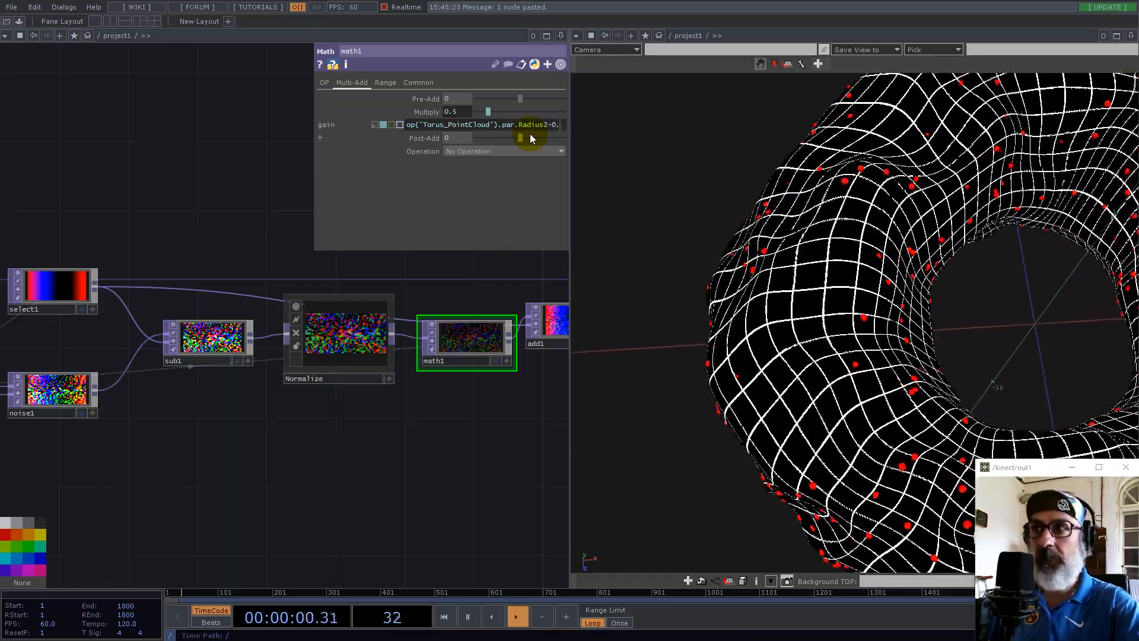
{"action": "type", "text": "625"}
{"action": "key", "text": "Return"}
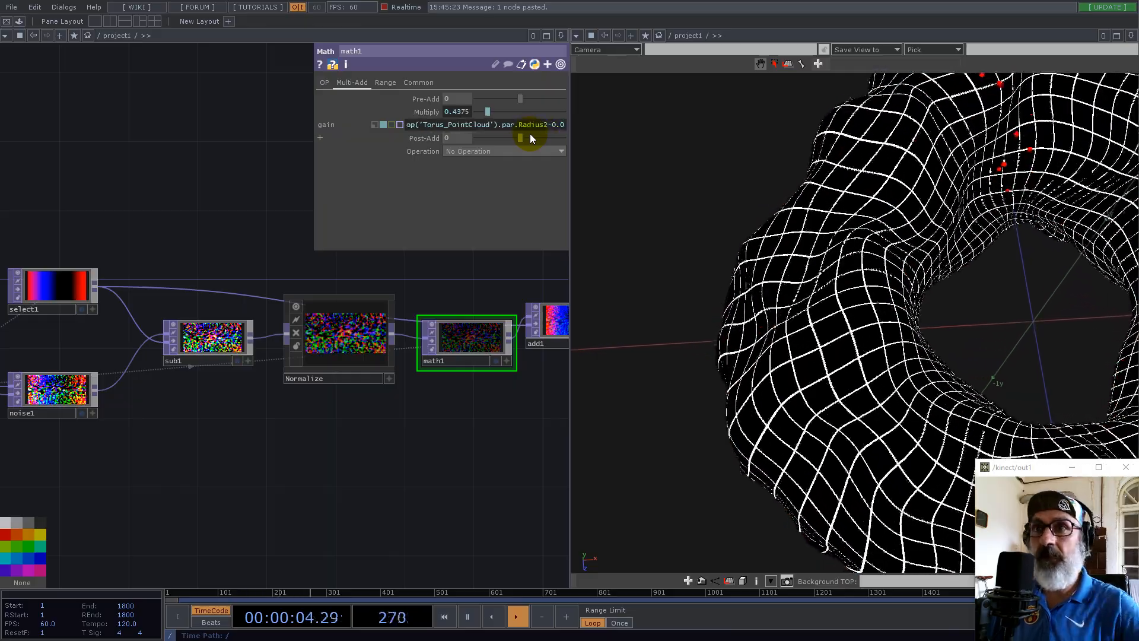
Step: Inspect the red spheres against the grid surface up close, and remove the -0.0625 offset from math1's Multiply expression
{"action": "left_click_drag", "start_coordinate": [1043, 303], "coordinate": [996, 268]}
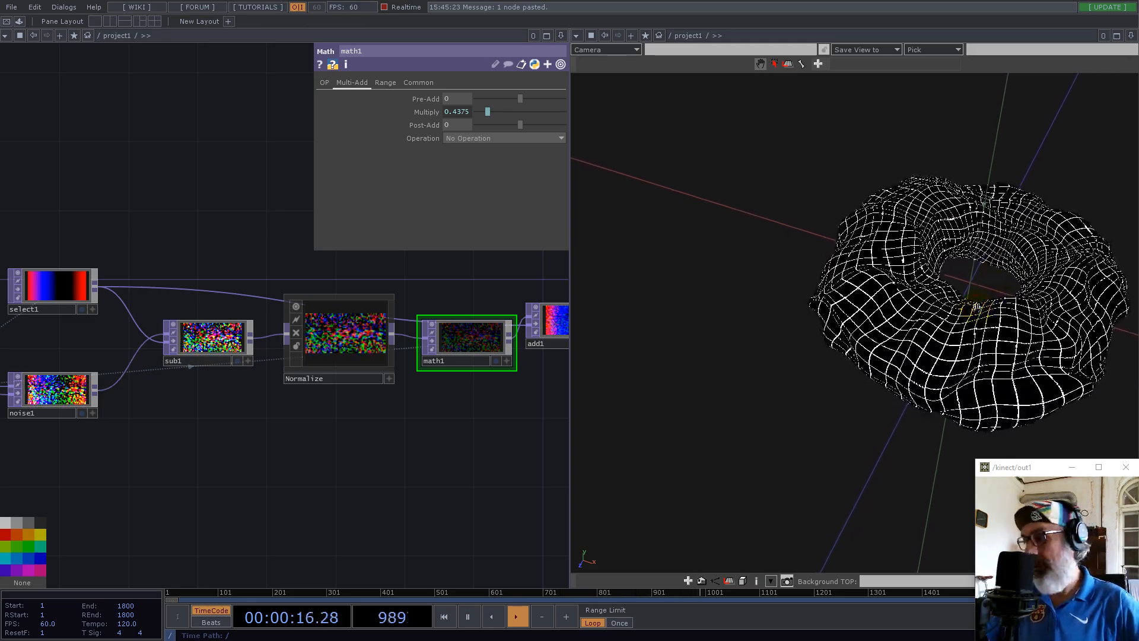
{"action": "scroll", "coordinate": [1029, 315], "scroll_direction": "up", "scroll_amount": 5}
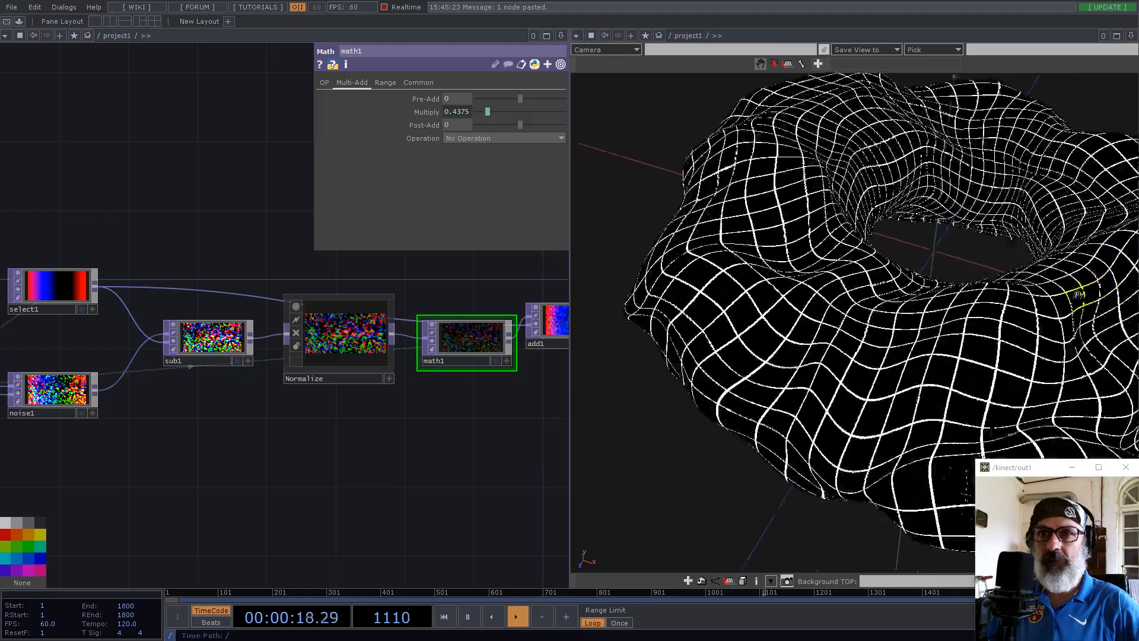
{"action": "right_click_drag", "start_coordinate": [1086, 293], "coordinate": [847, 300]}
{"action": "scroll", "coordinate": [771, 333], "scroll_direction": "up", "scroll_amount": 5}
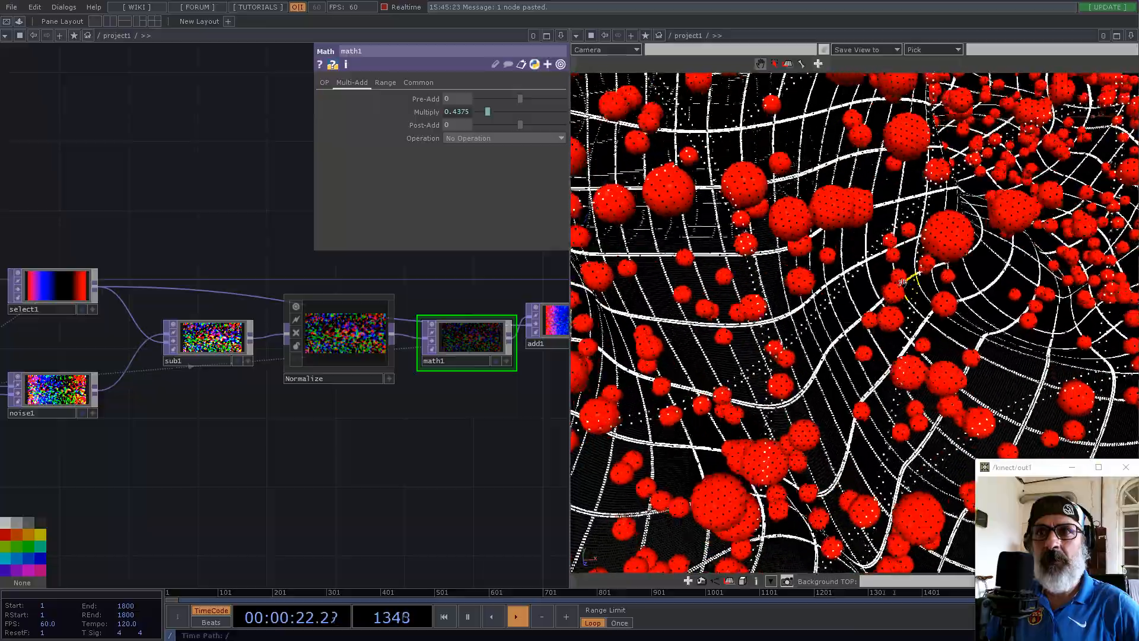
{"action": "left_click_drag", "start_coordinate": [893, 280], "coordinate": [764, 300]}
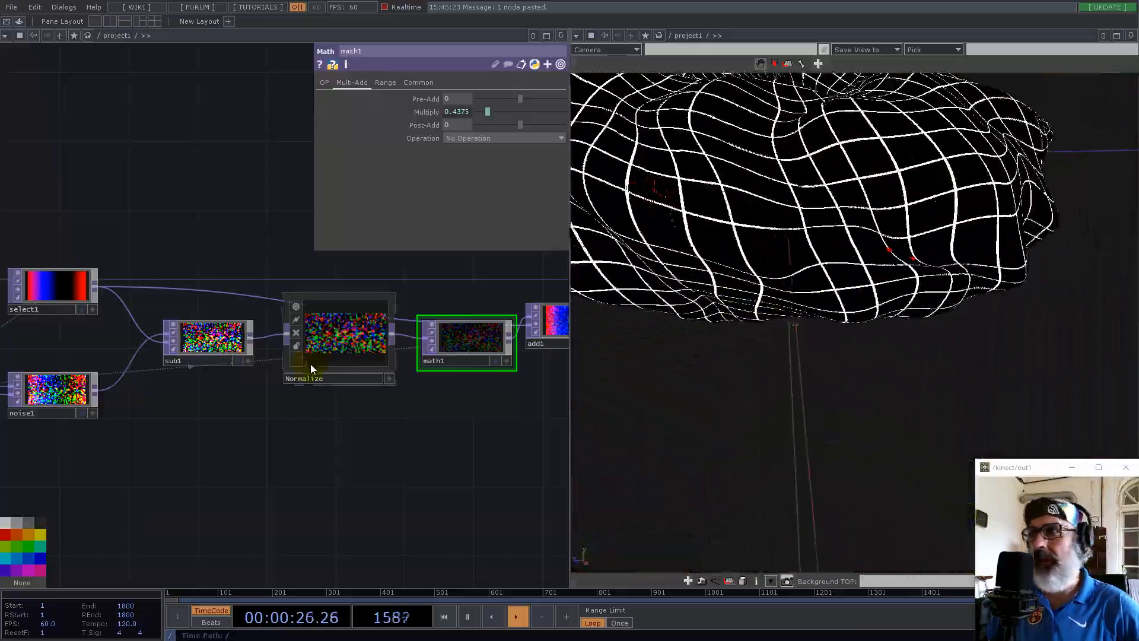
{"action": "left_click", "coordinate": [471, 114]}
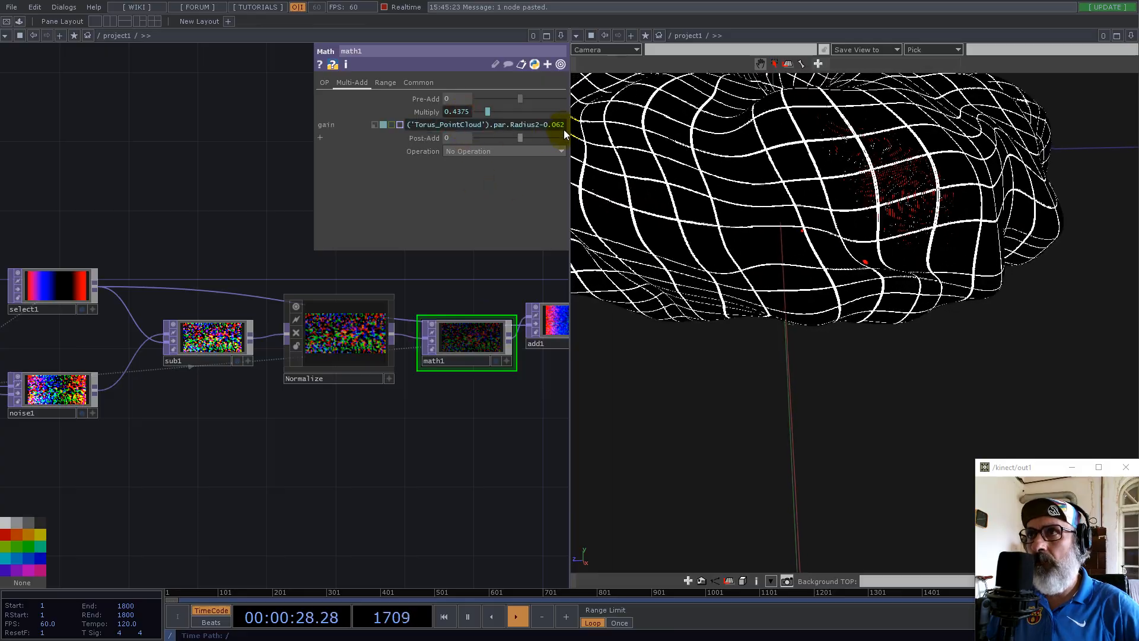
{"action": "left_click_drag", "start_coordinate": [540, 125], "coordinate": [603, 135]}
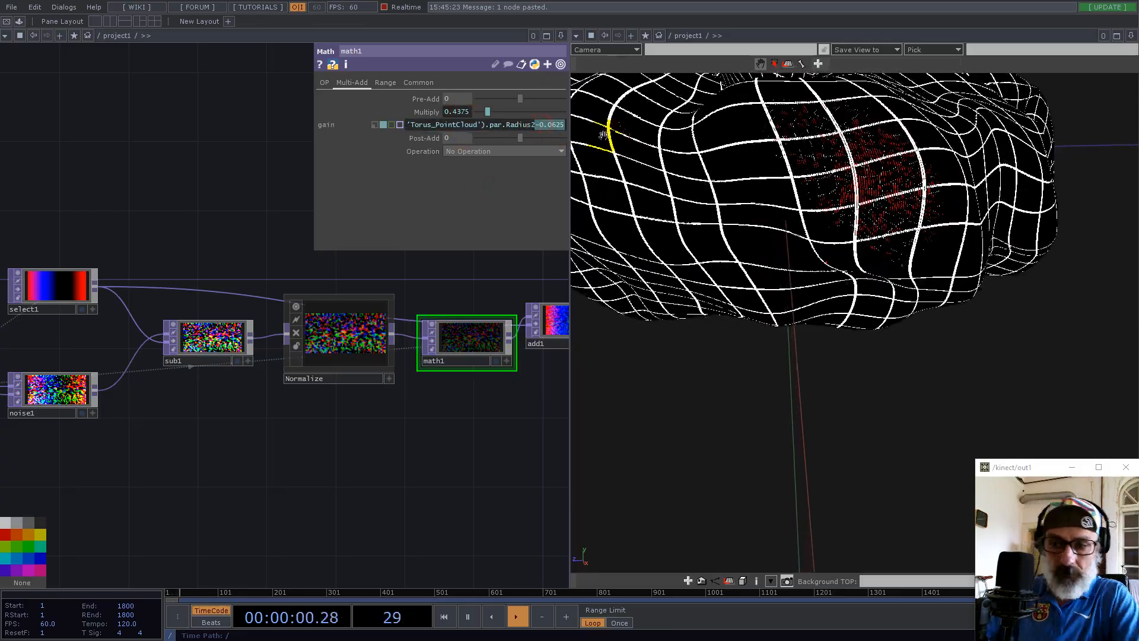
{"action": "key", "text": "BackSpace"}
{"action": "left_click", "coordinate": [254, 194]}
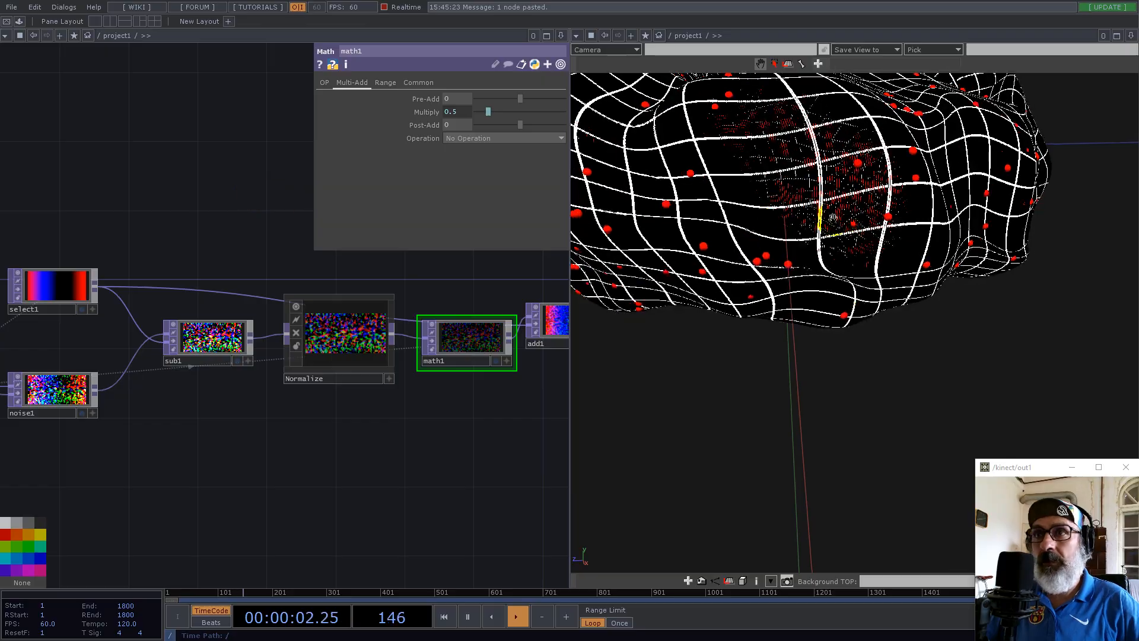
Step: Set noise1's Amplitude to 0.16
{"action": "left_click_drag", "start_coordinate": [234, 469], "coordinate": [460, 433]}
{"action": "scroll", "coordinate": [455, 432], "scroll_direction": "down", "scroll_amount": 5}
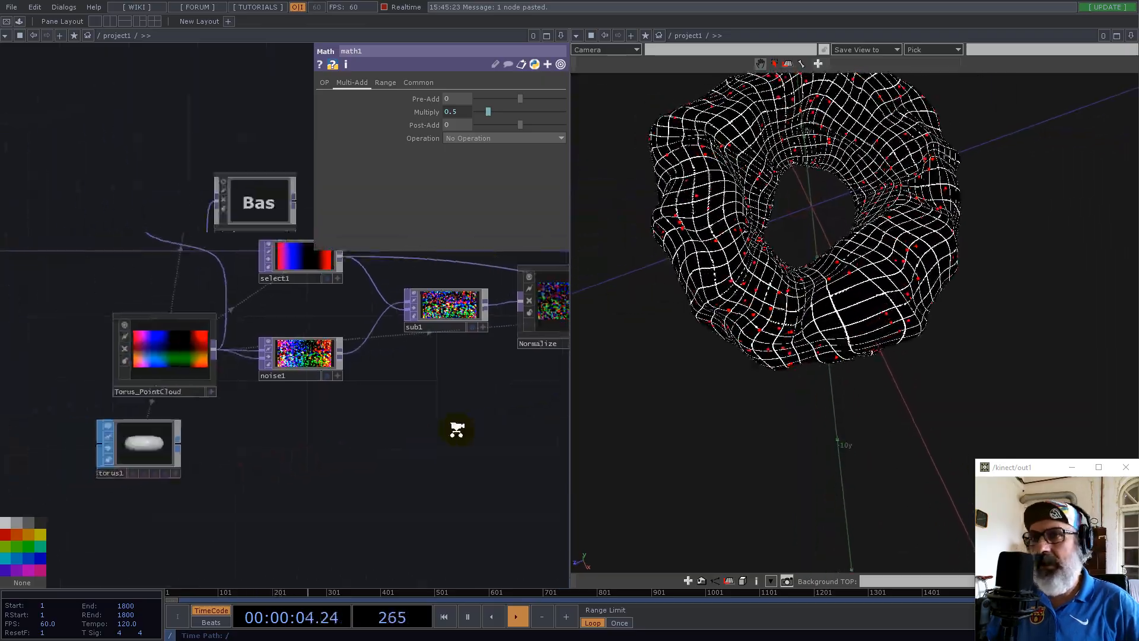
{"action": "scroll", "coordinate": [437, 419], "scroll_direction": "up", "scroll_amount": 5}
{"action": "left_click", "coordinate": [354, 374]}
{"action": "left_click_drag", "start_coordinate": [536, 206], "coordinate": [456, 203]}
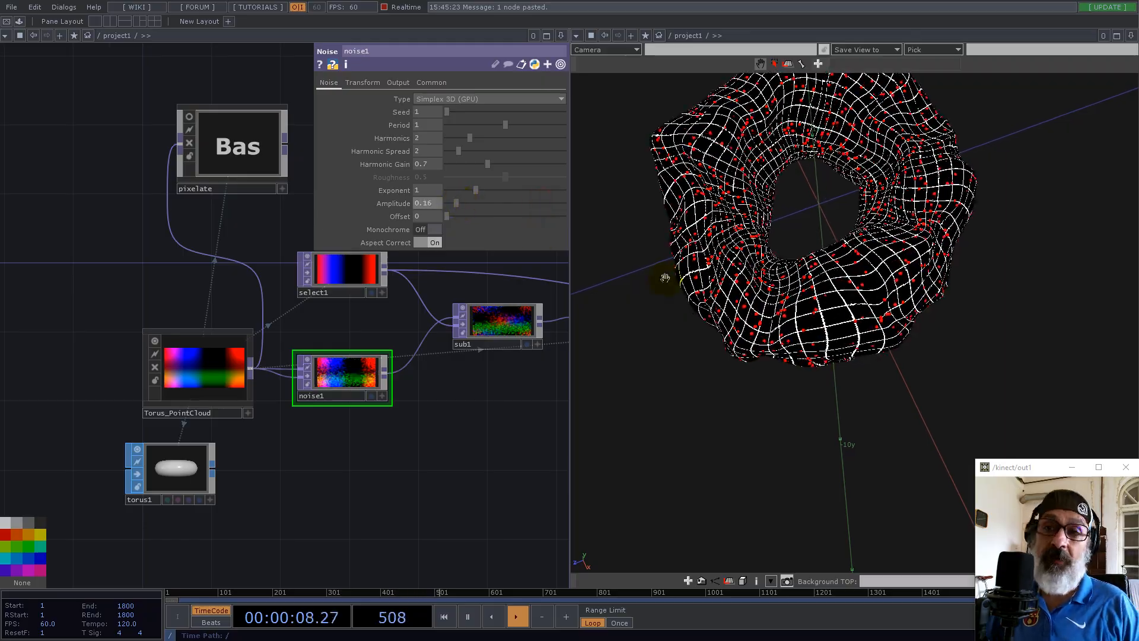